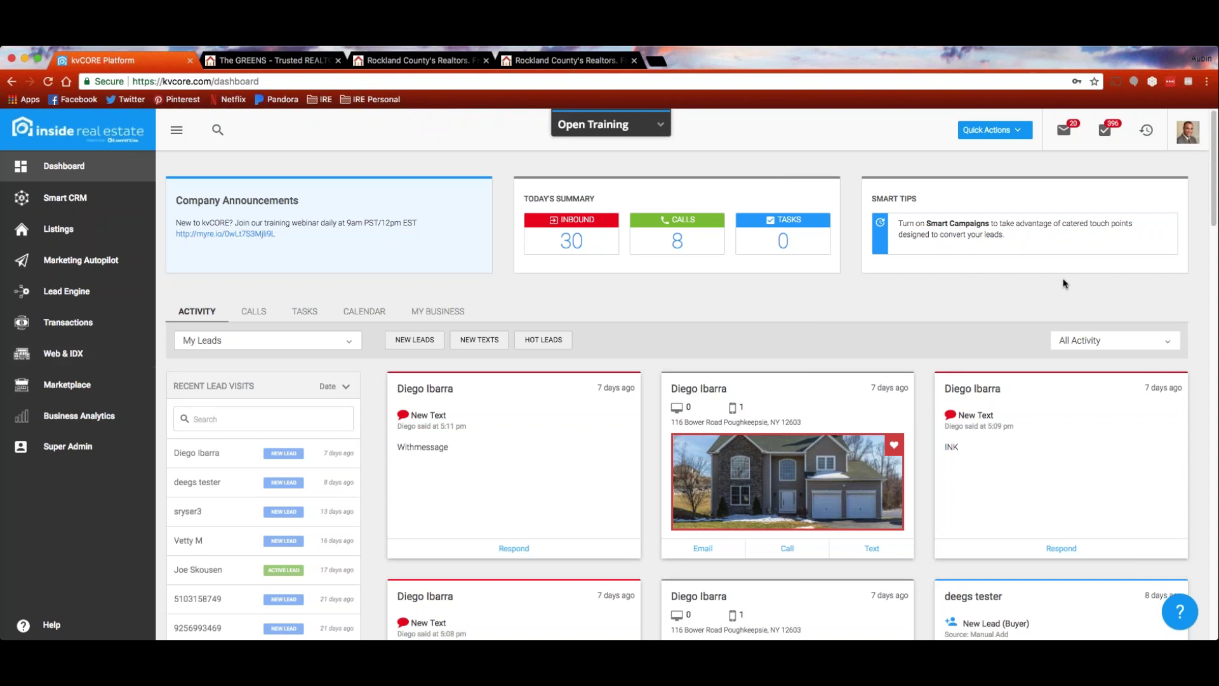
# Go to the Websites page from the profile avatar's dropdown menu
pyautogui.click(1189, 135)
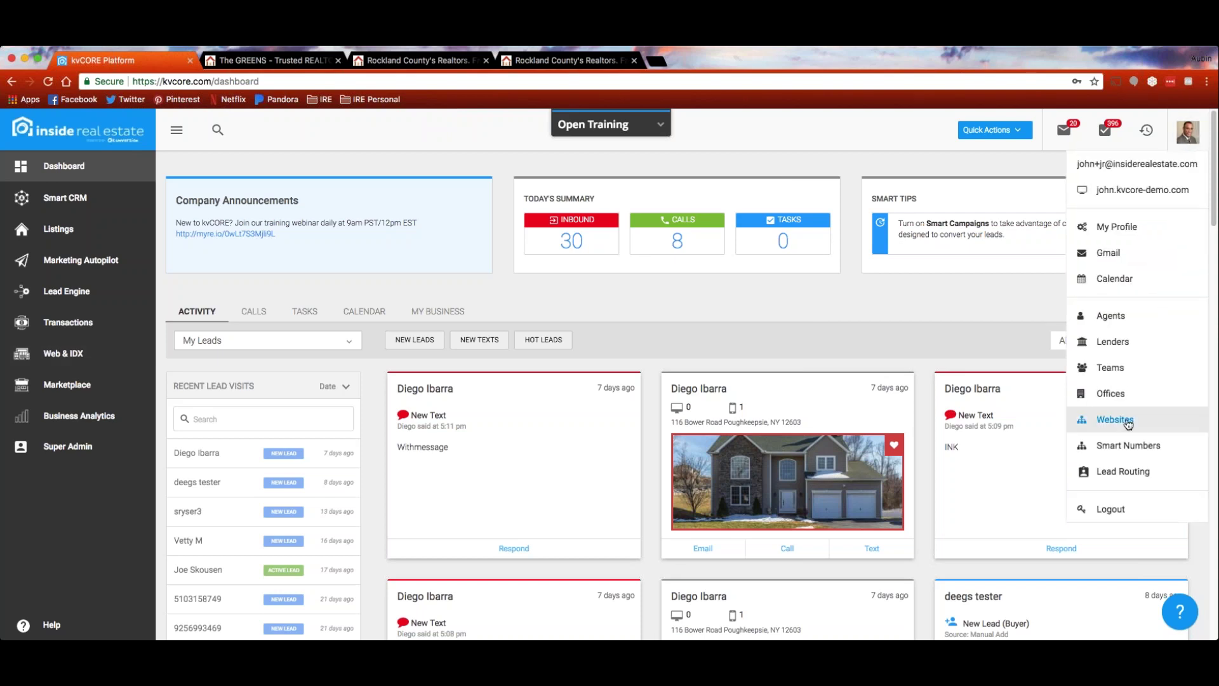
pyautogui.click(1127, 421)
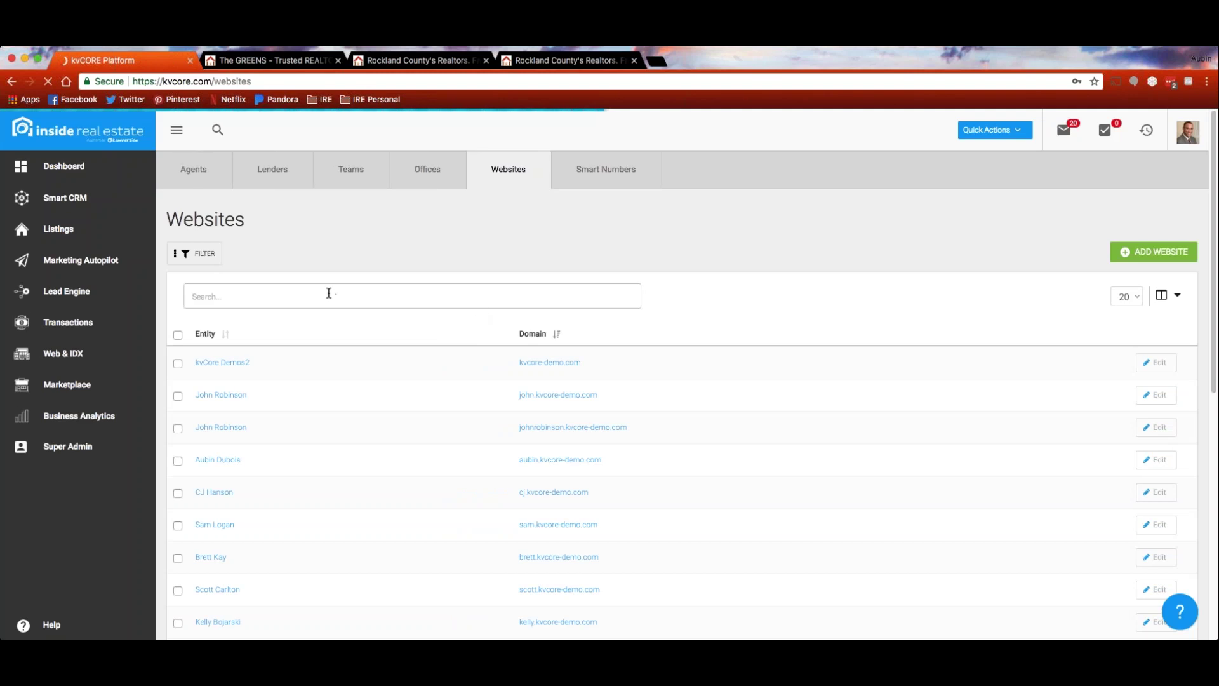
# Search the websites for 'john' and open the john.kvcore-demo.com site's settings
pyautogui.click(323, 294)
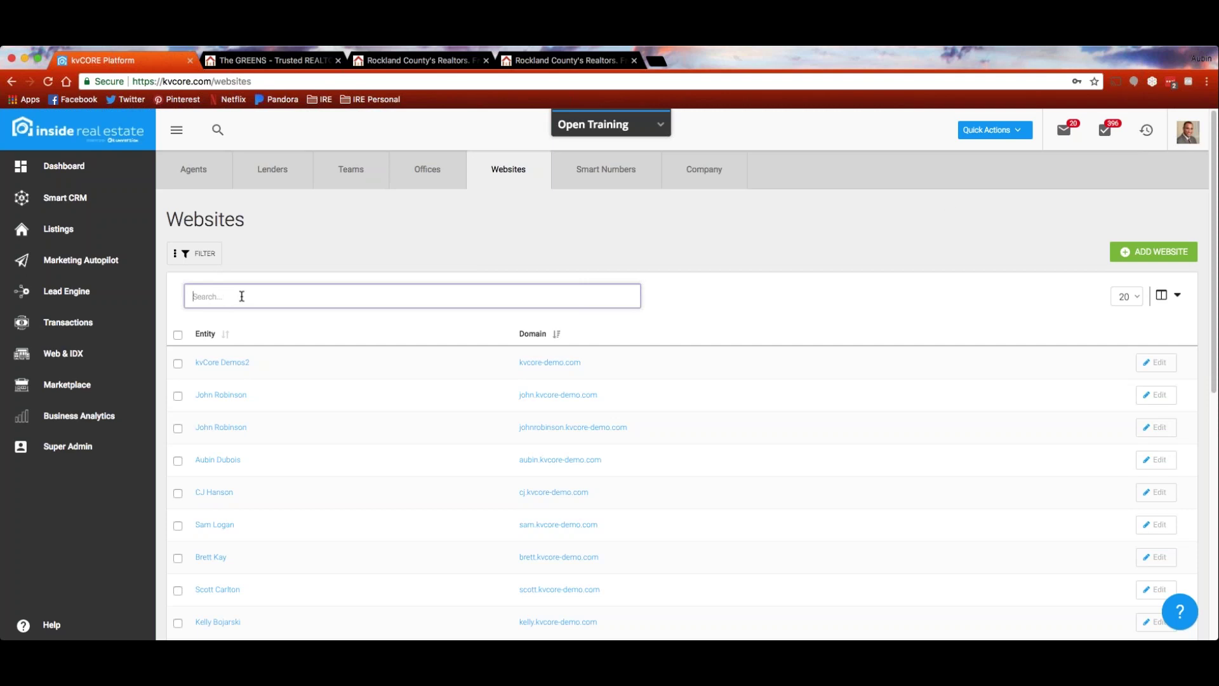
pyautogui.write('john')
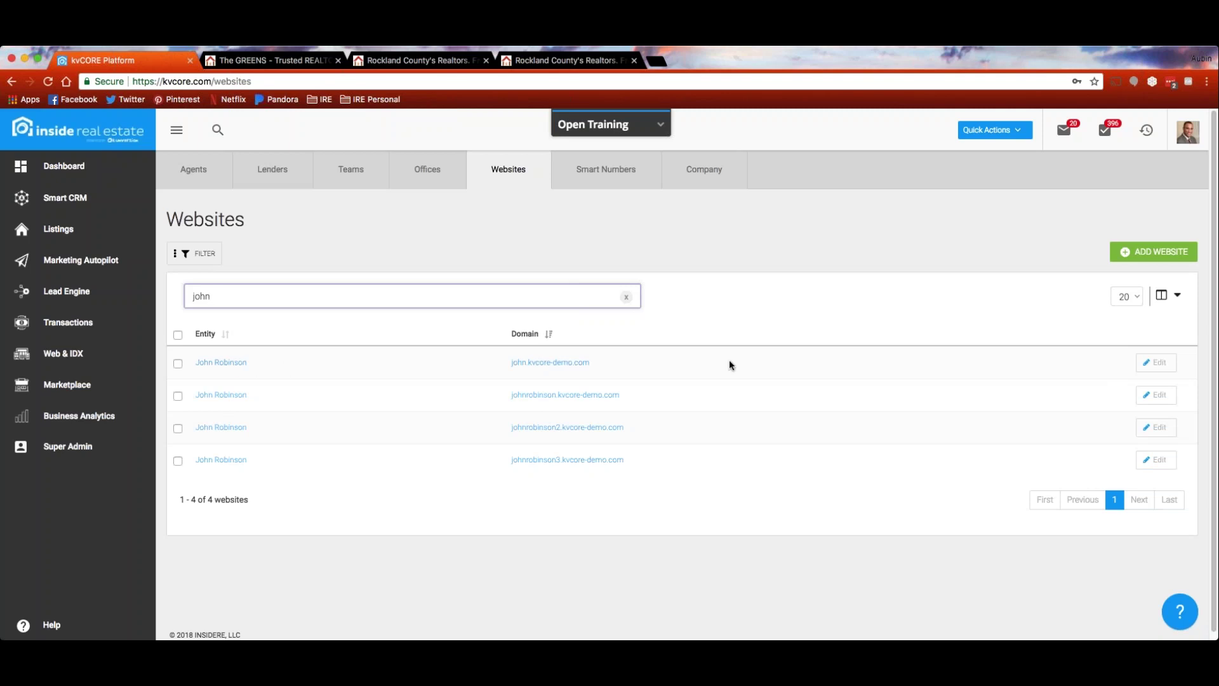
pyautogui.click(1161, 365)
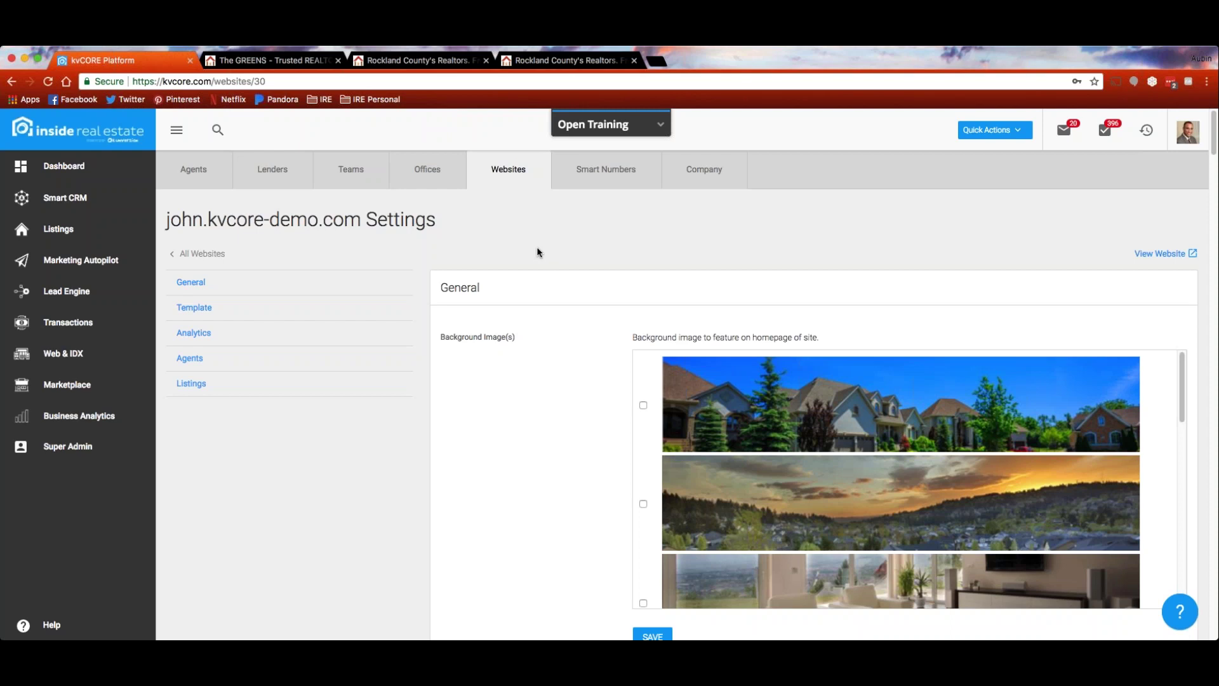
pyautogui.click(655, 60)
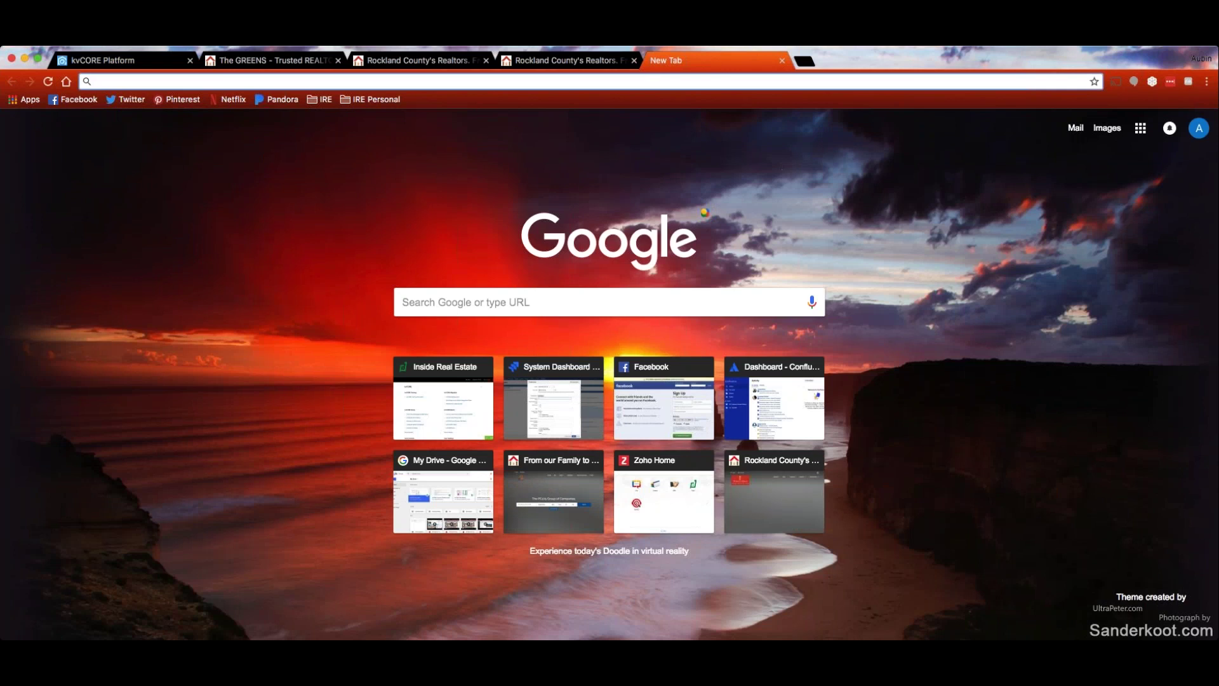
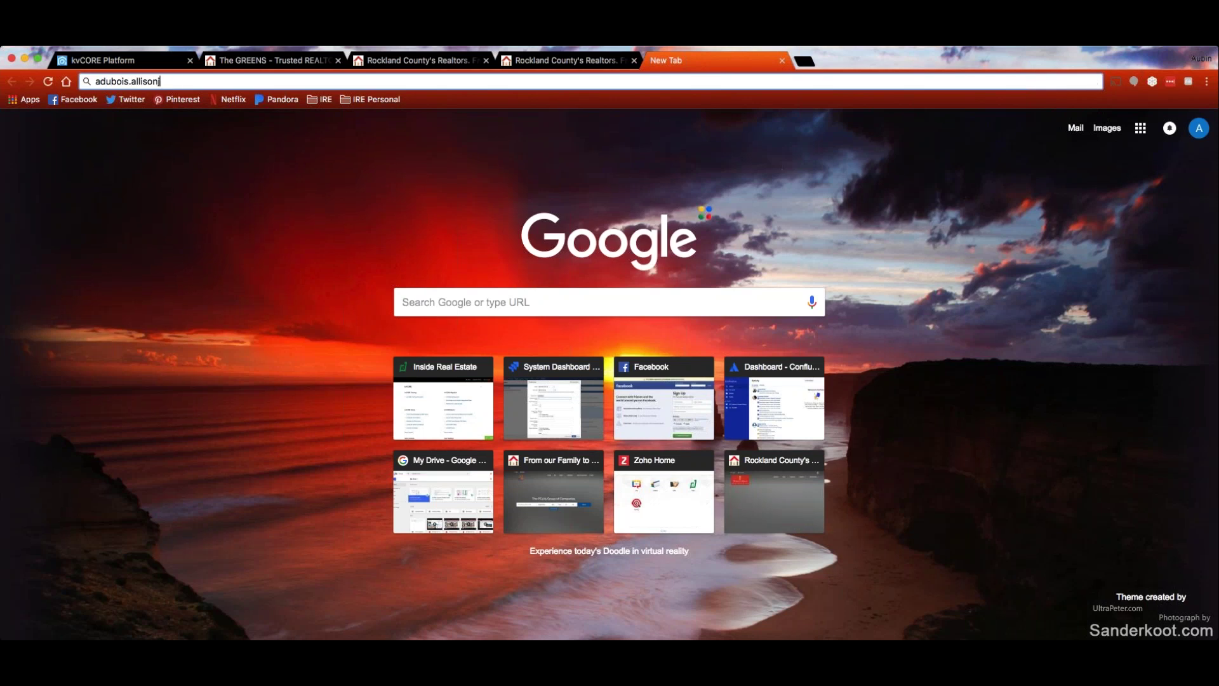
# Type the agent's allisonjamesinc.com site address, then delete its 'allisonjamesinc' part
pyautogui.moveTo(239, 81); pyautogui.dragTo(90, 81)
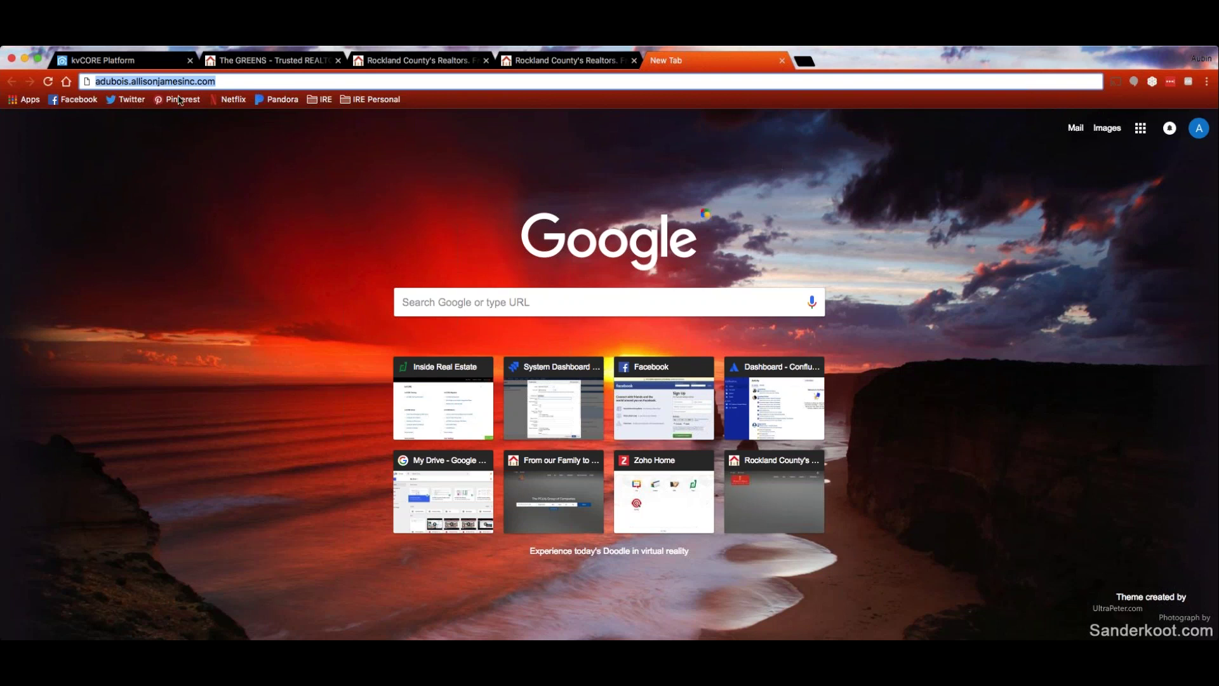
pyautogui.click(227, 81)
pyautogui.moveTo(197, 81); pyautogui.dragTo(129, 80)
pyautogui.press('BackSpace')
pyautogui.press('BackSpace')
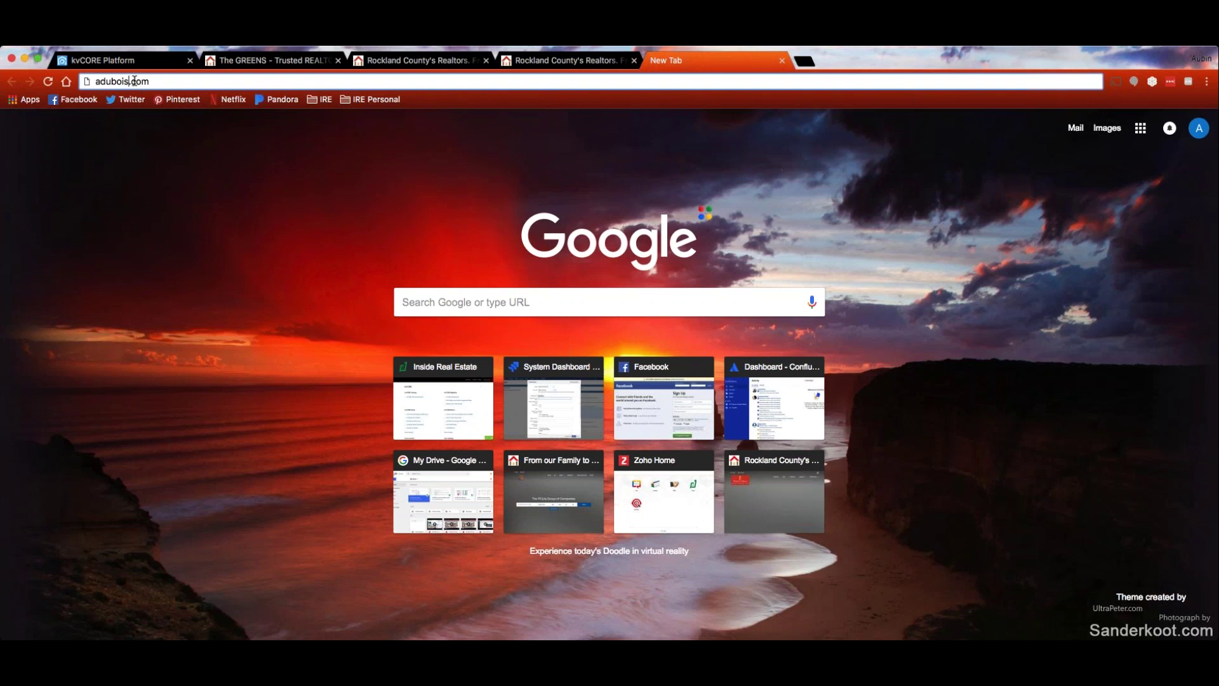
# Put '.allisonjamesinc' back into the address and close the extra tab
pyautogui.press('super+a')
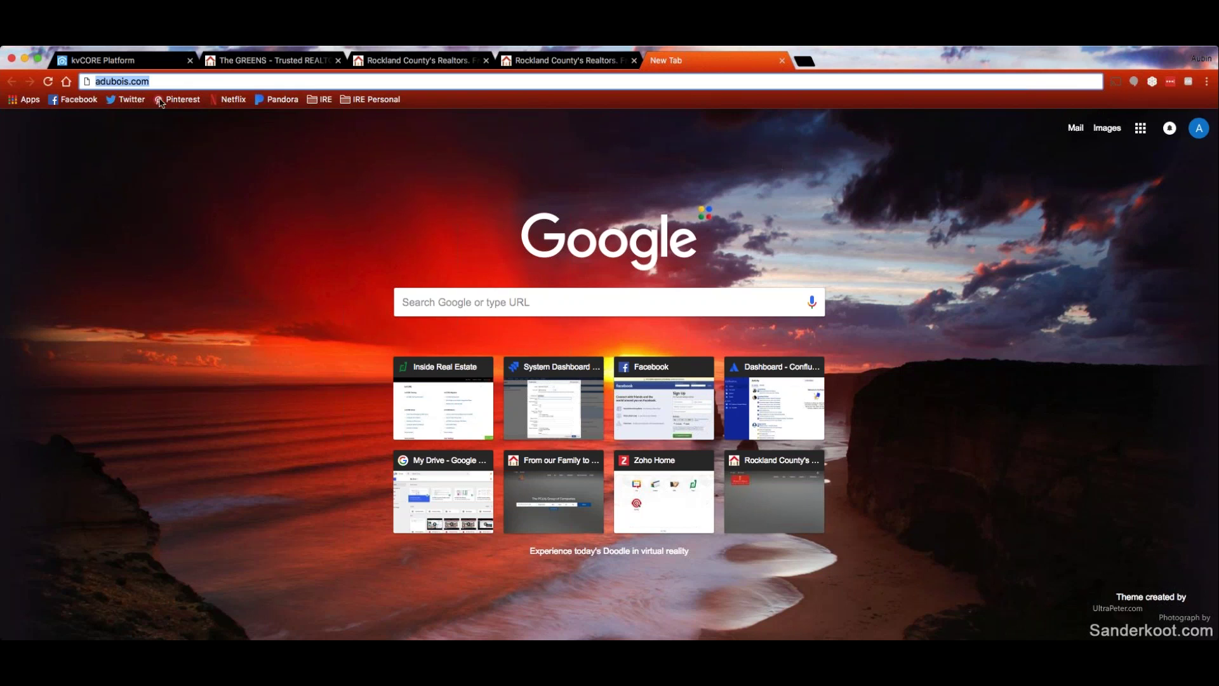
pyautogui.click(170, 80)
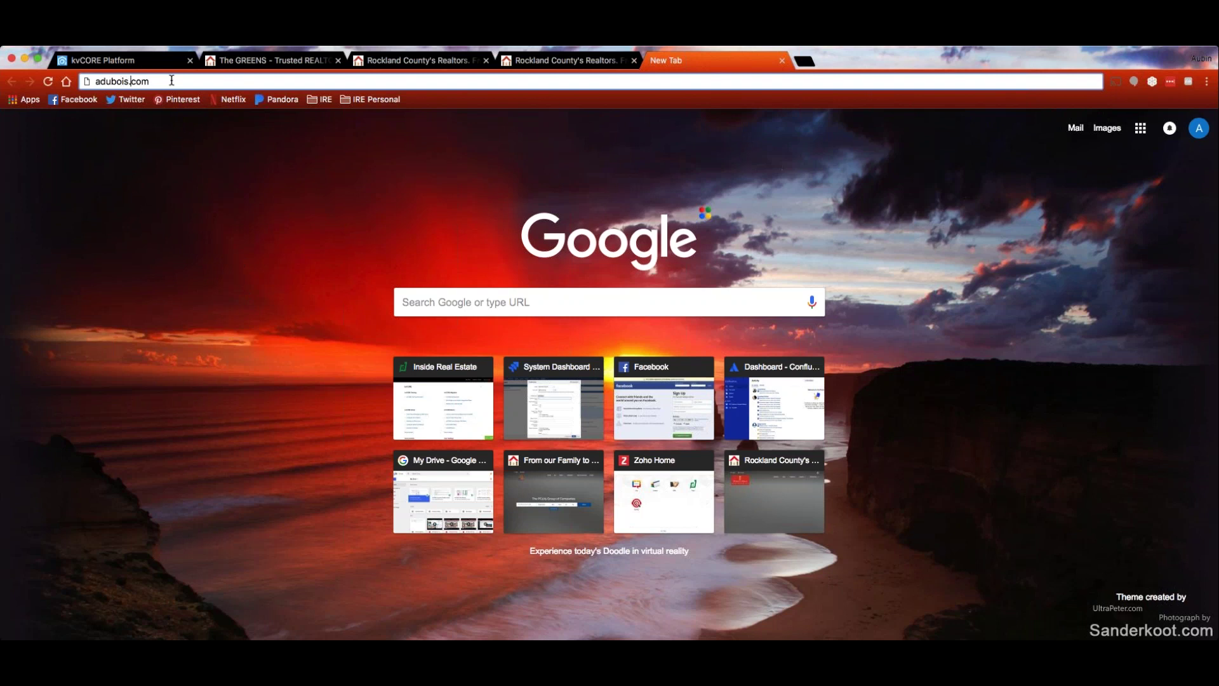
pyautogui.write('.allisonjamesinc.')
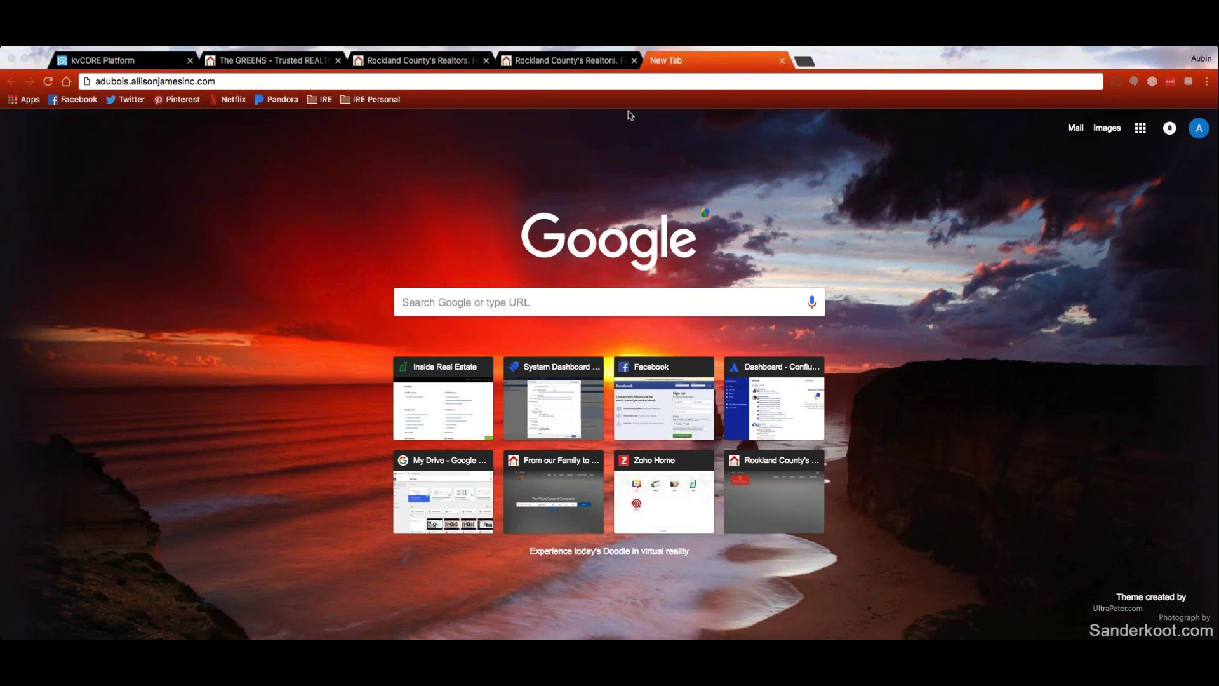
pyautogui.click(783, 61)
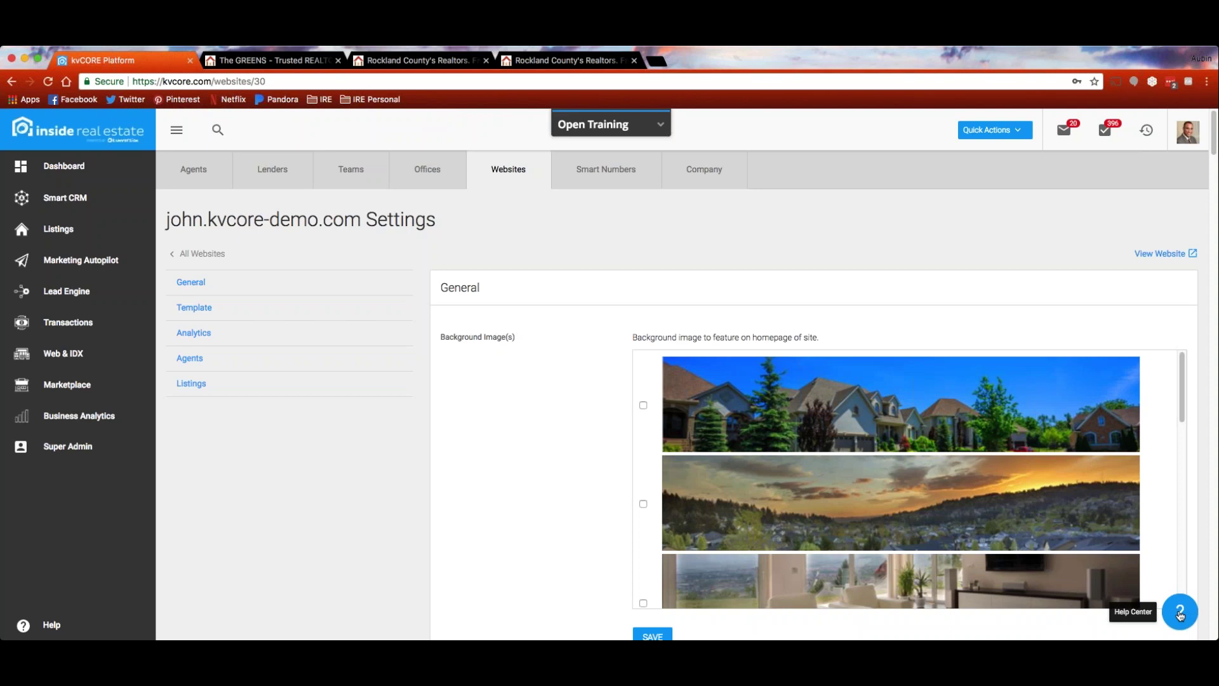
pyautogui.click(1180, 611)
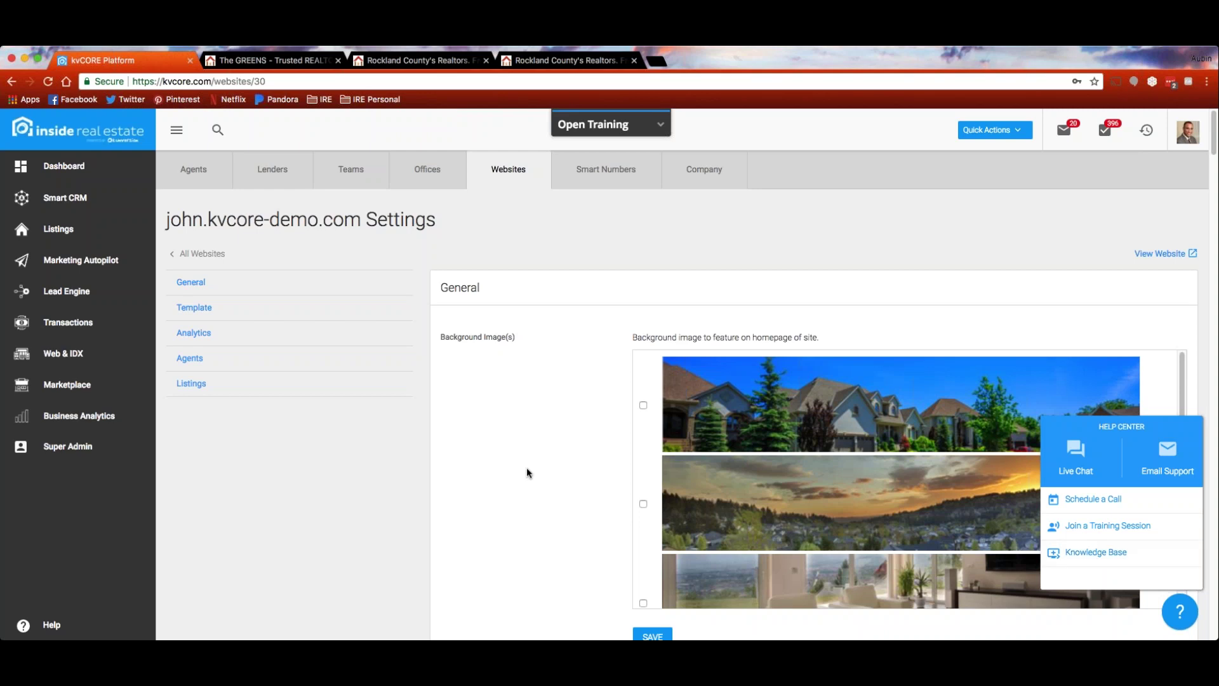
pyautogui.click(427, 526)
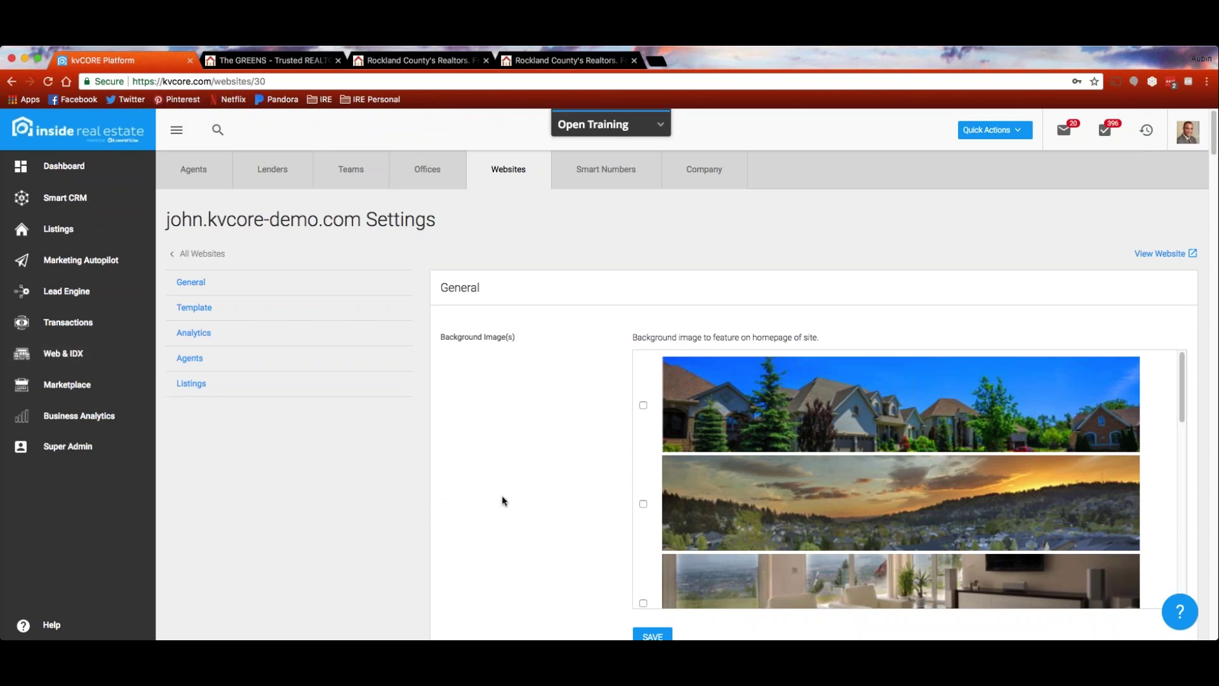
pyautogui.scroll(-1, 521, 404)
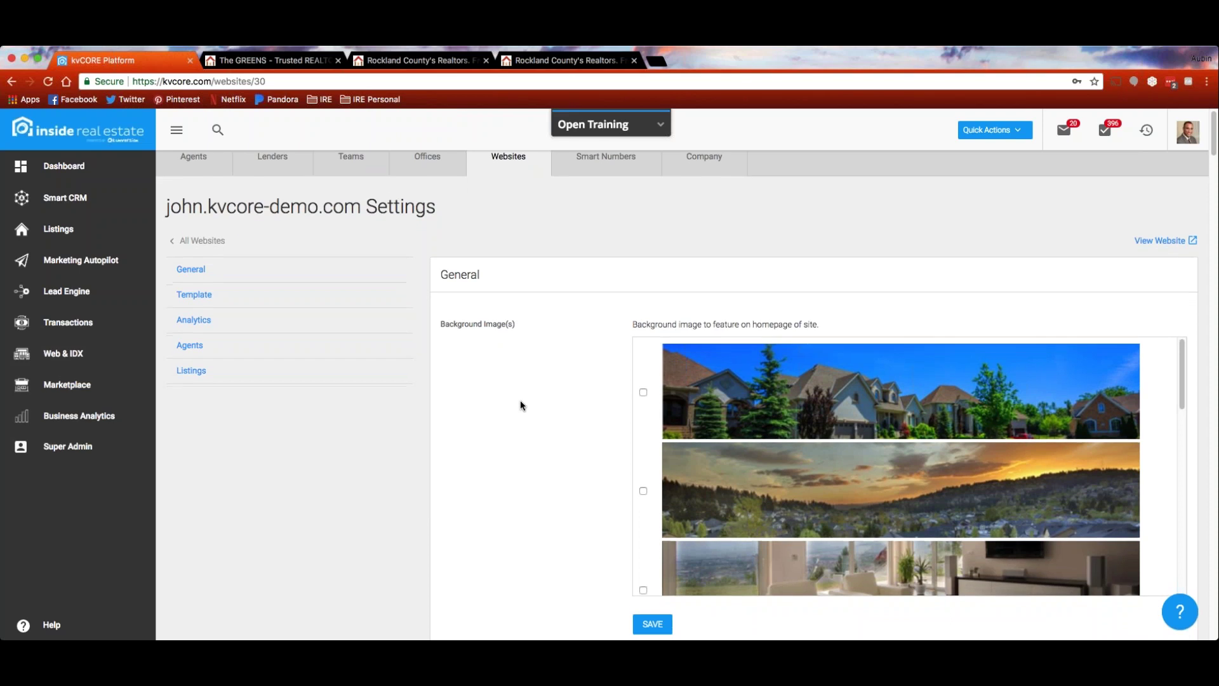
pyautogui.scroll(-1, 521, 404)
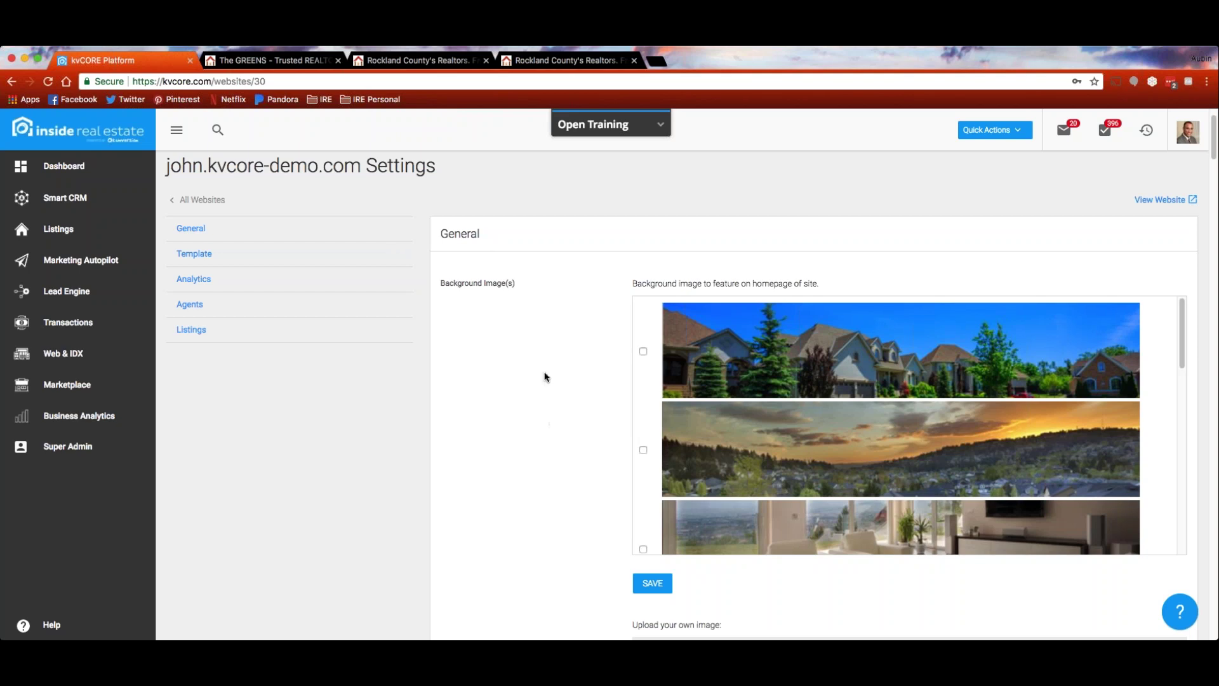
# Tick the green-garden house and blue house background images, then save
pyautogui.scroll(-1, 533, 308)
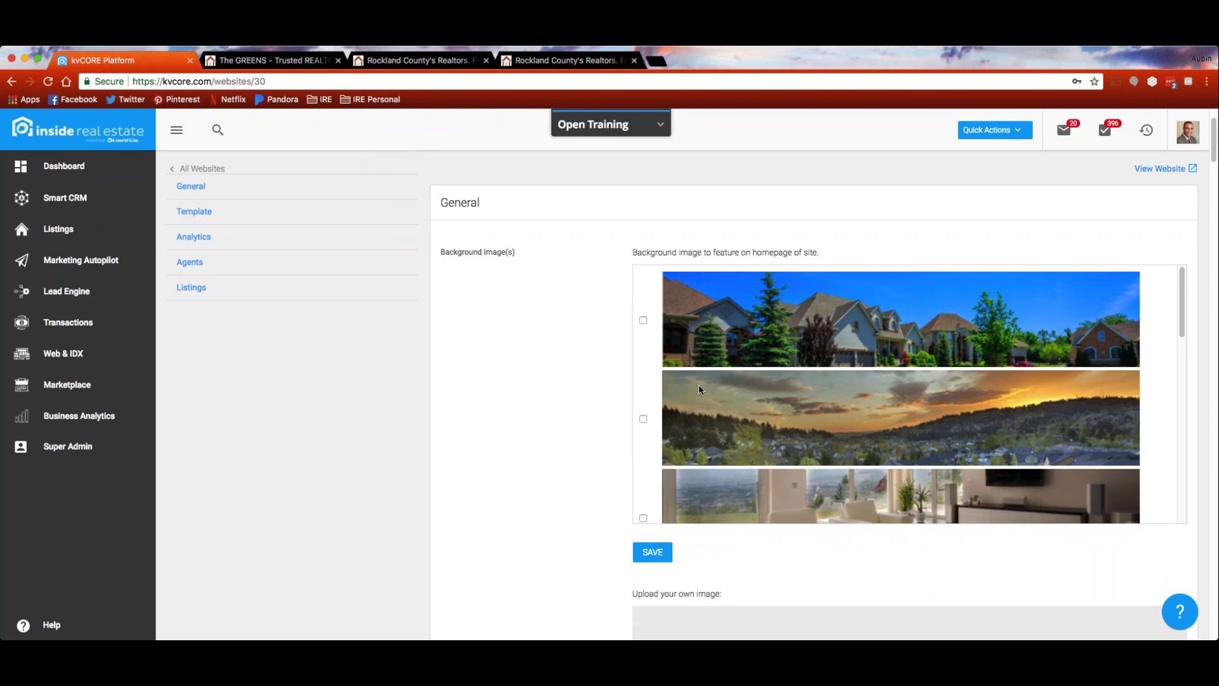
pyautogui.scroll(-2, 877, 349)
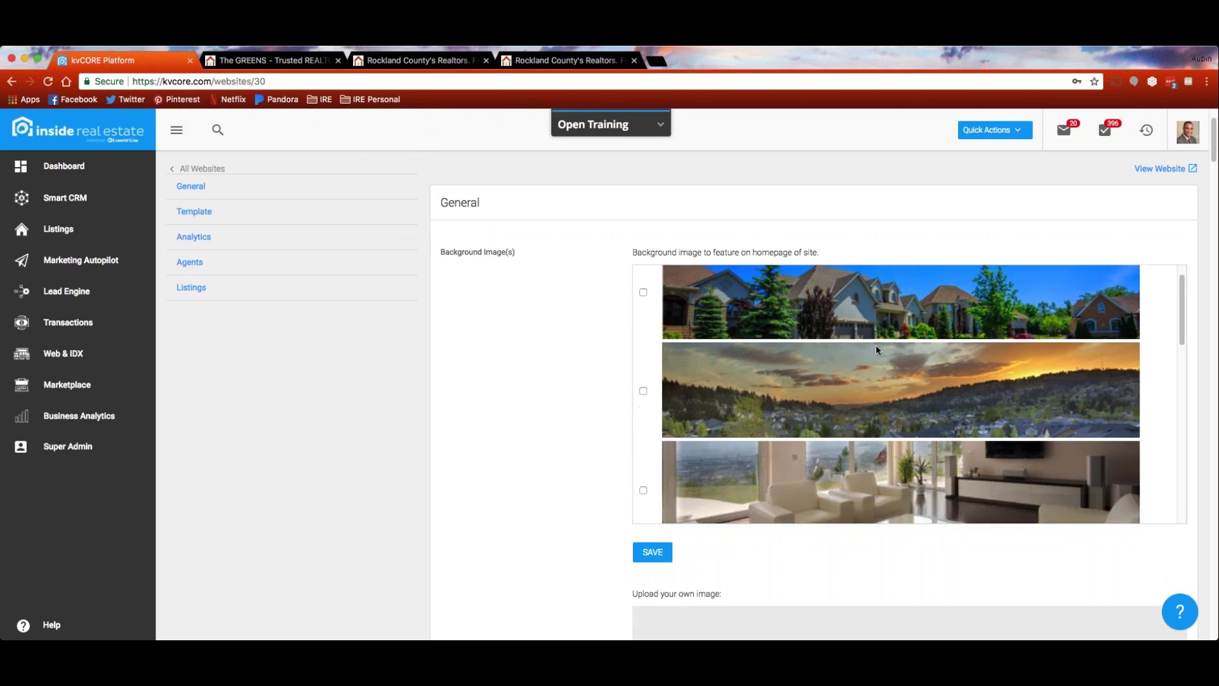
pyautogui.scroll(-4, 877, 351)
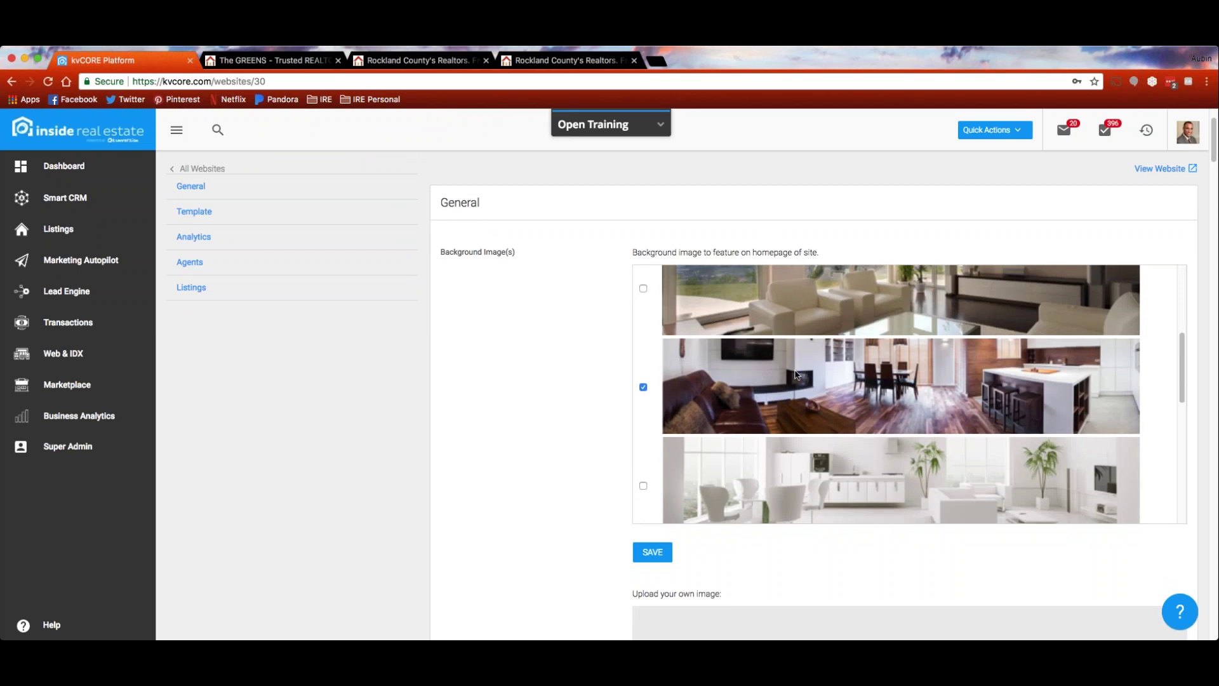
pyautogui.scroll(-6, 743, 388)
pyautogui.scroll(-3, 740, 386)
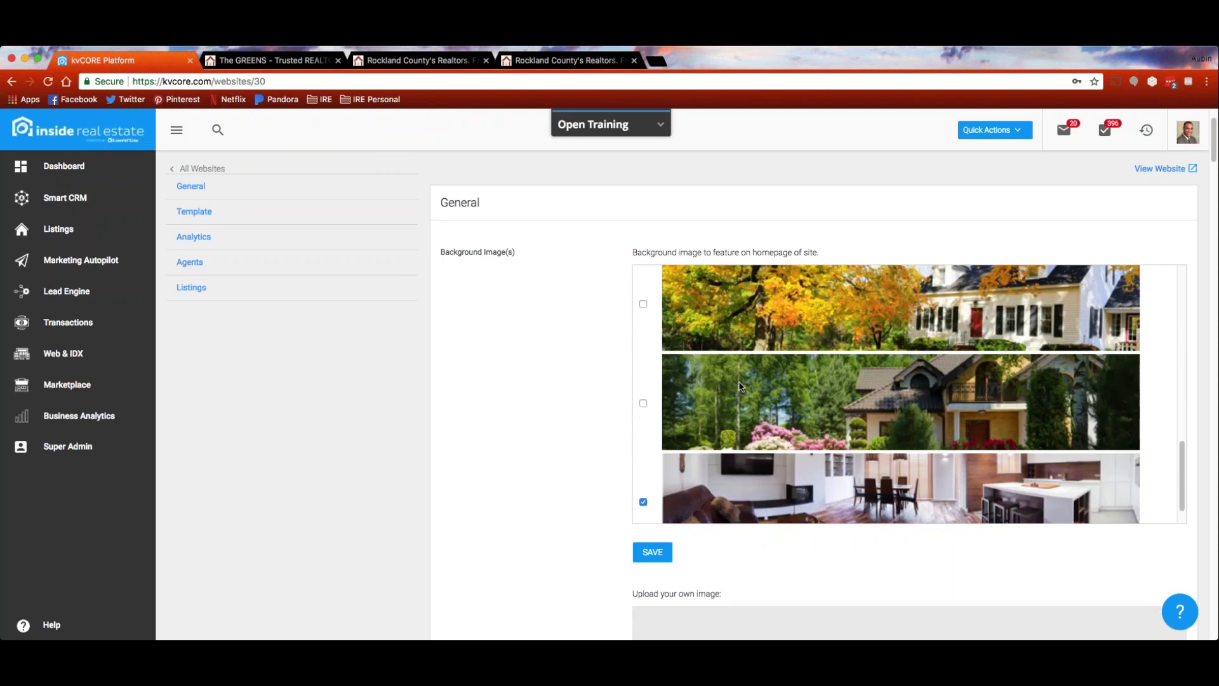
pyautogui.scroll(-1, 732, 452)
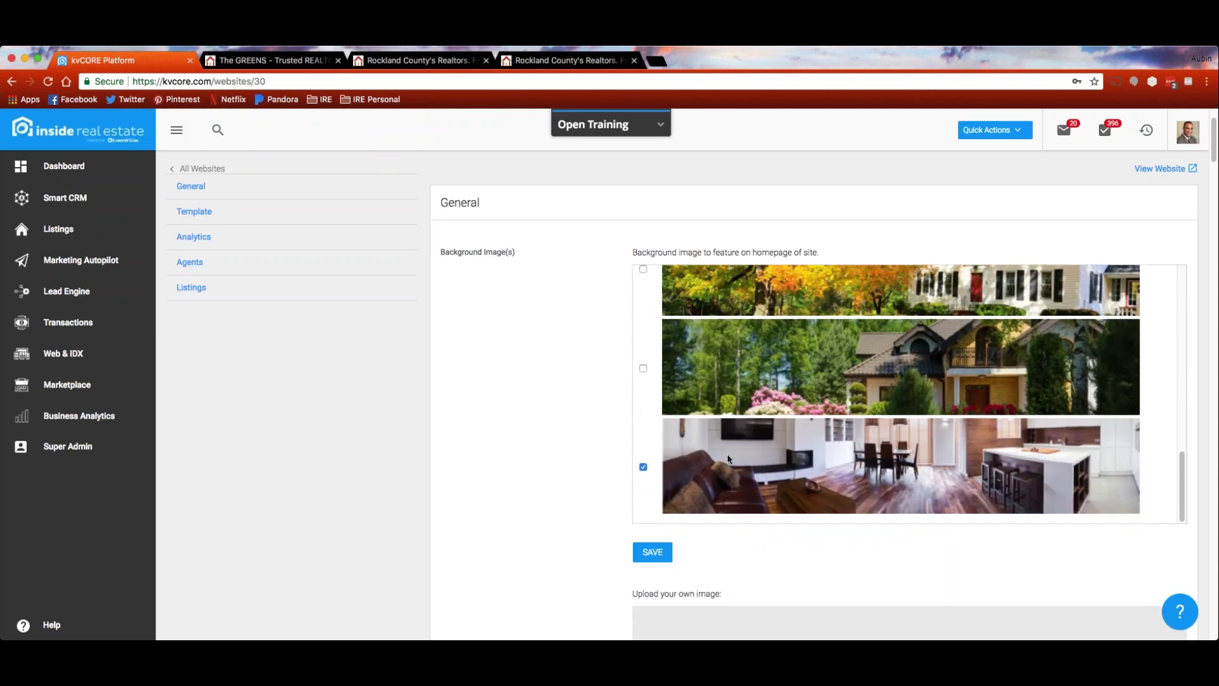
pyautogui.click(643, 369)
pyautogui.scroll(4, 762, 429)
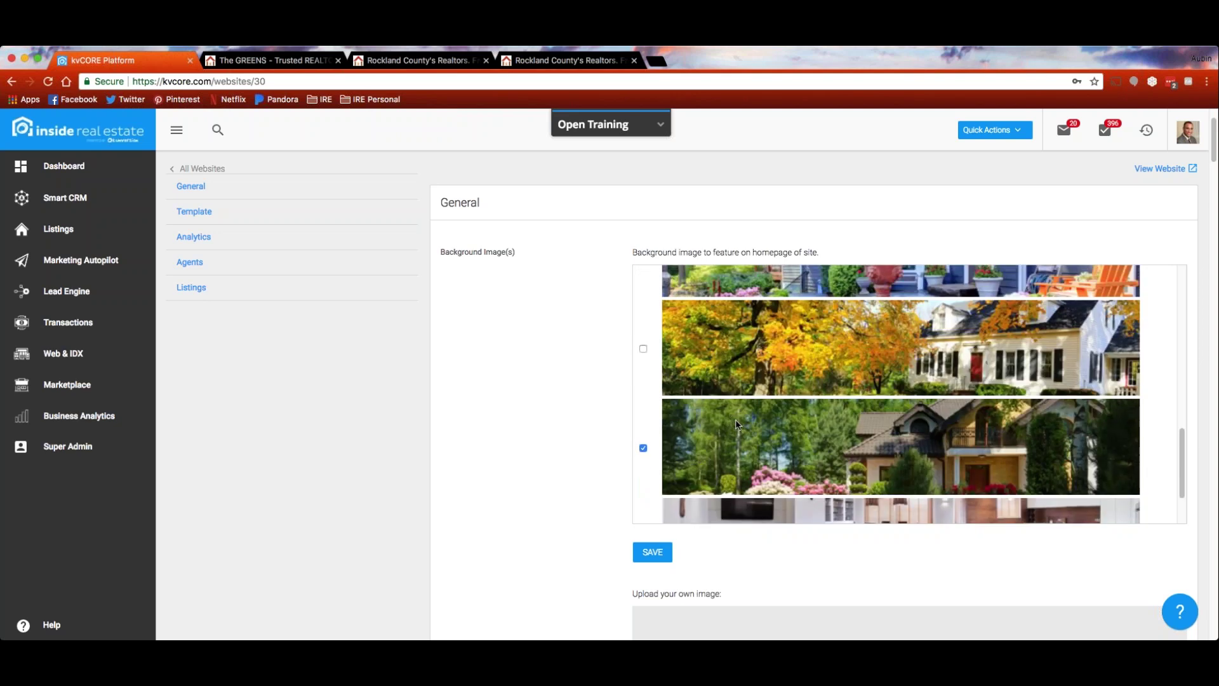
pyautogui.scroll(1, 737, 424)
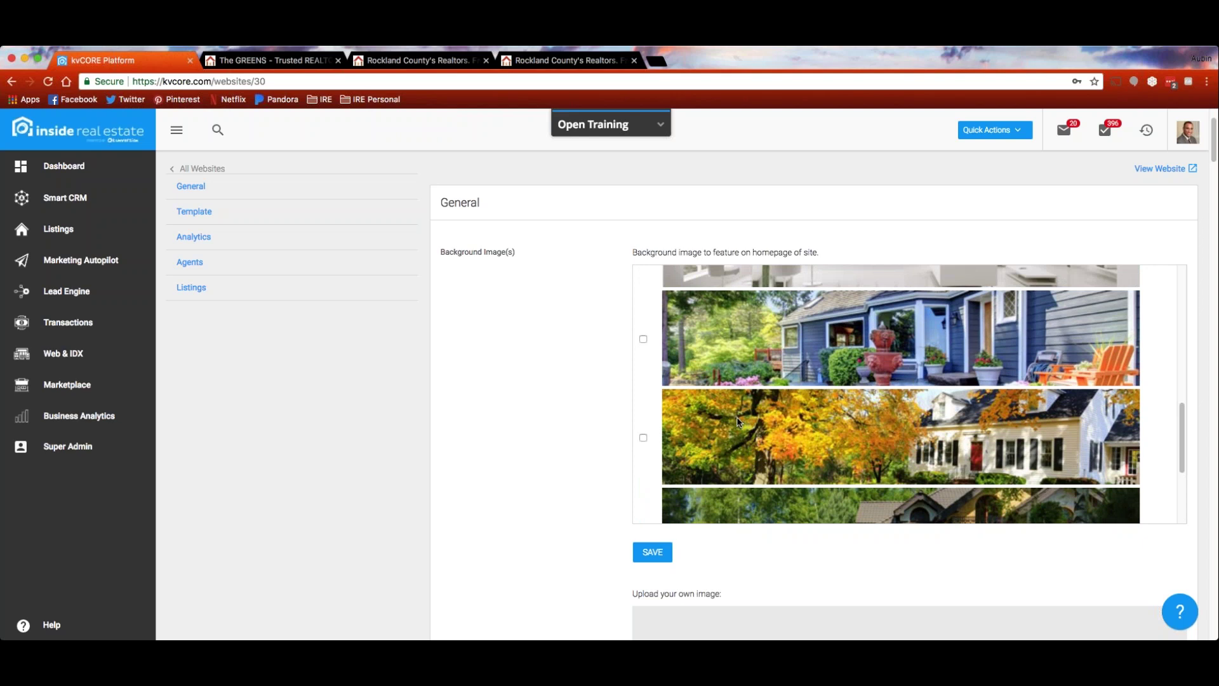
pyautogui.click(644, 339)
pyautogui.scroll(-2, 686, 428)
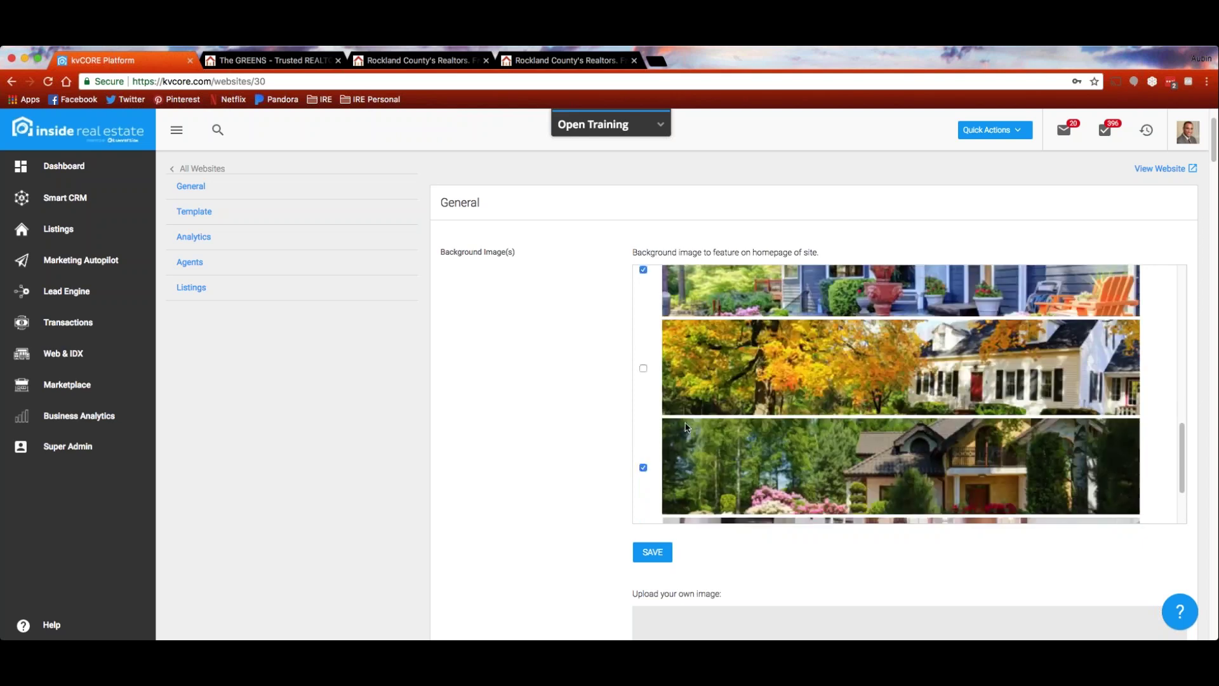
pyautogui.scroll(-3, 686, 428)
pyautogui.click(653, 553)
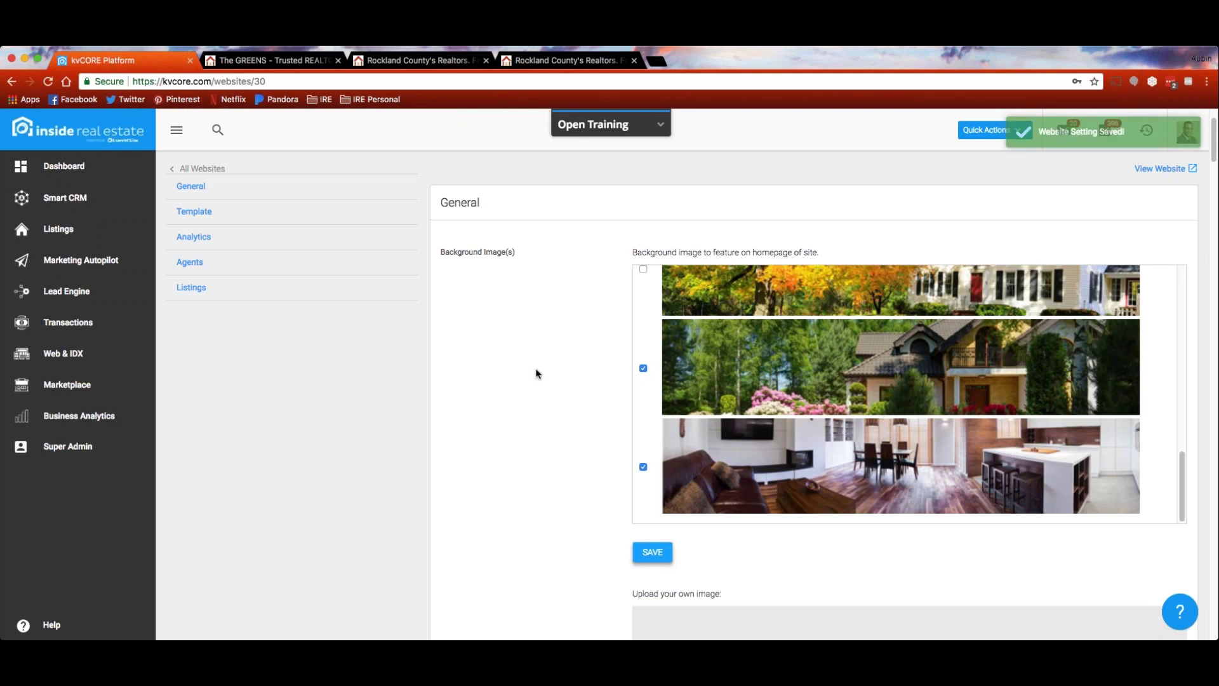
# Scroll down the website settings, then open a new blank tab beside them
pyautogui.scroll(-3, 535, 368)
pyautogui.scroll(-3, 536, 372)
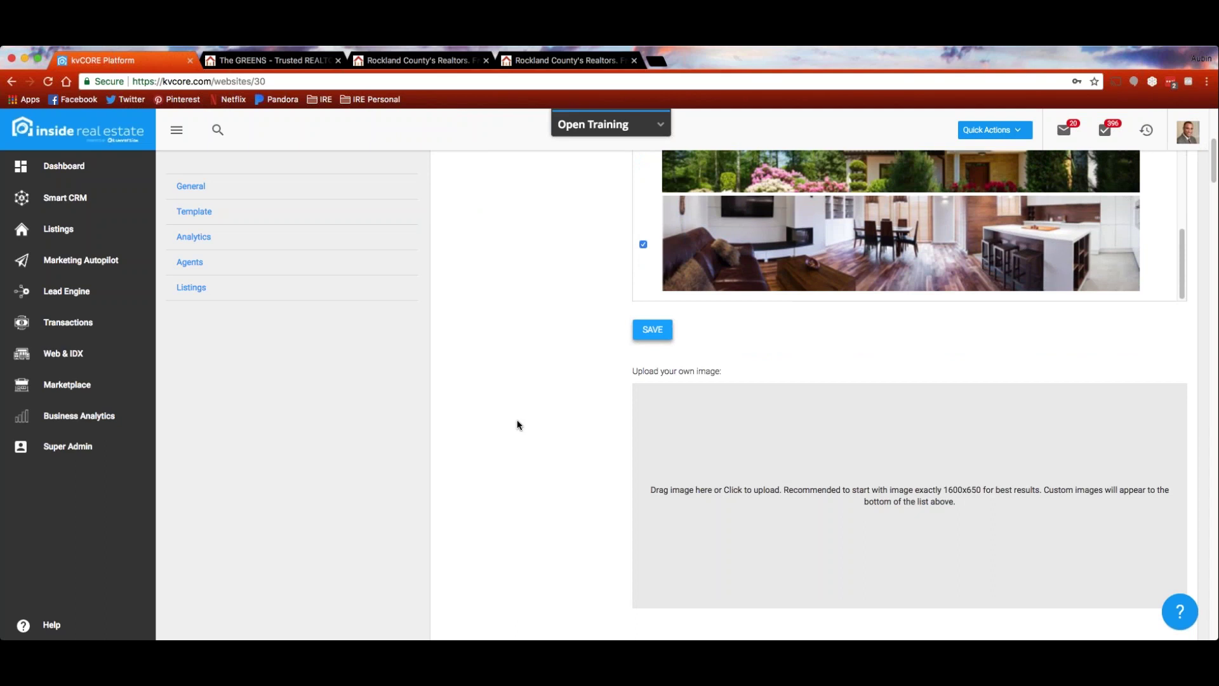
pyautogui.scroll(-3, 517, 421)
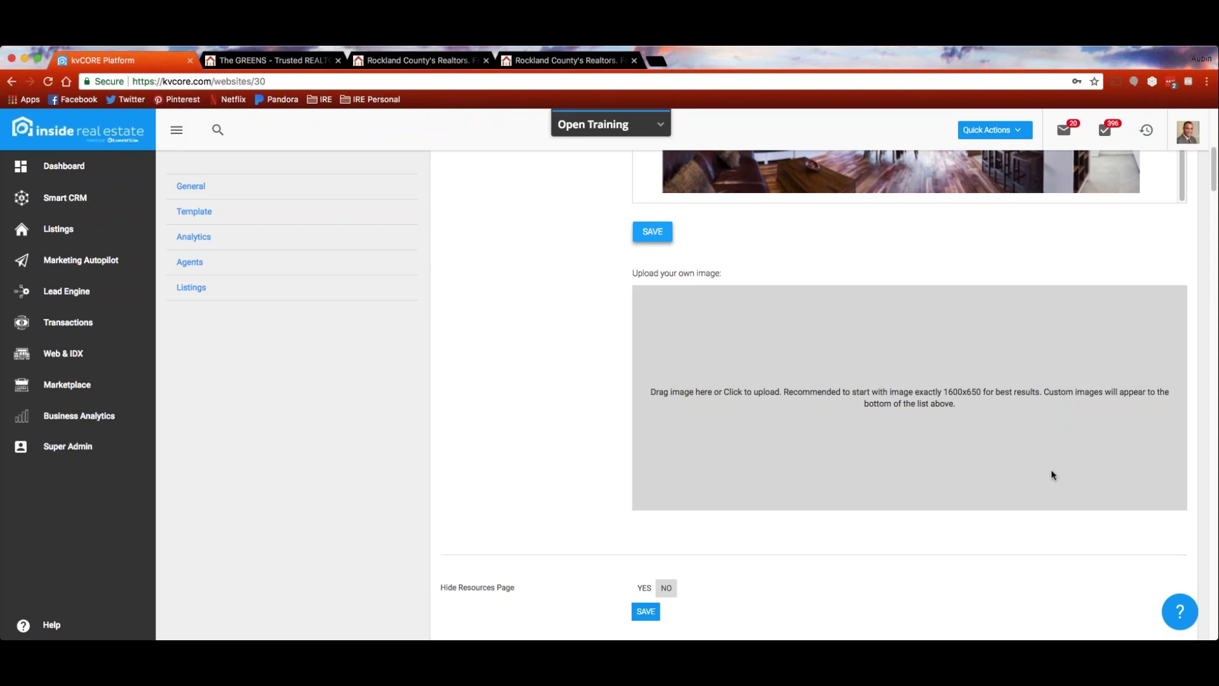
pyautogui.scroll(-3, 467, 372)
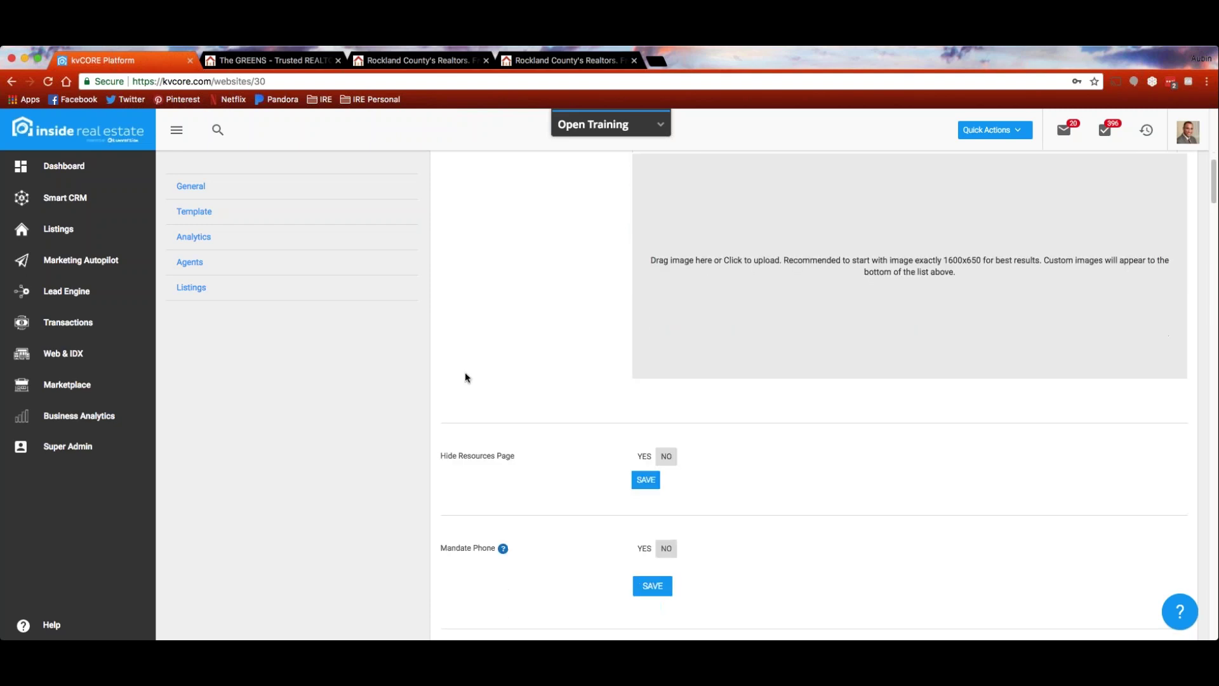
pyautogui.scroll(-4, 466, 375)
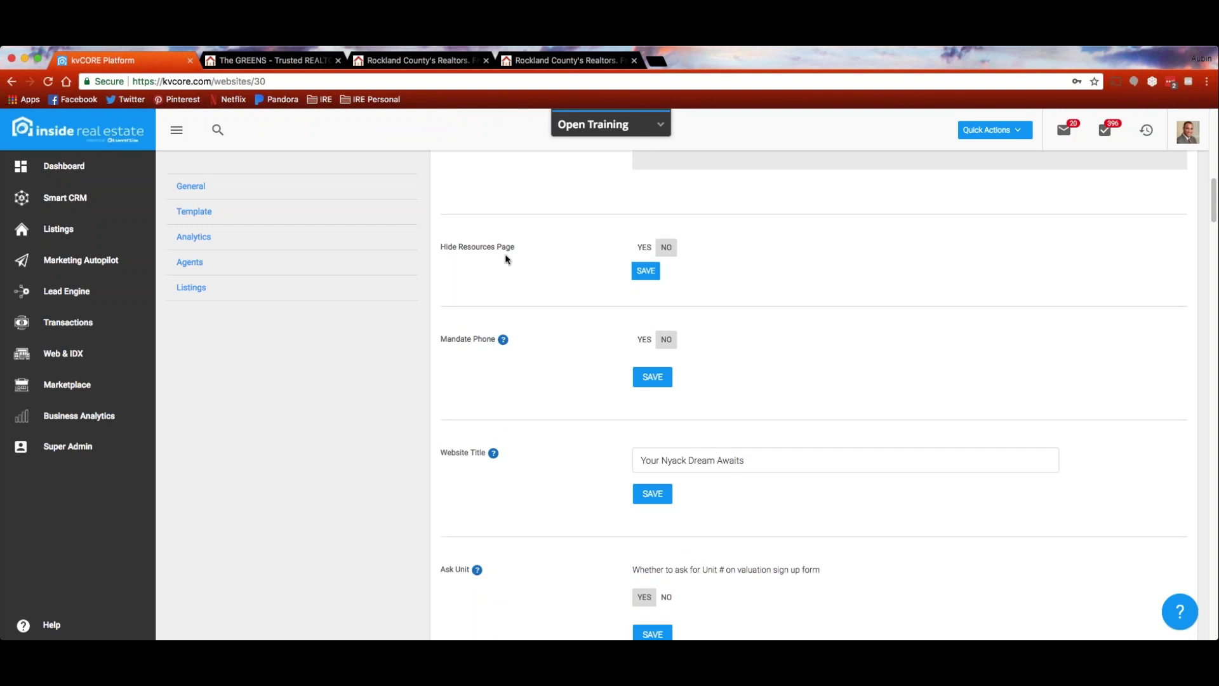
pyautogui.click(658, 61)
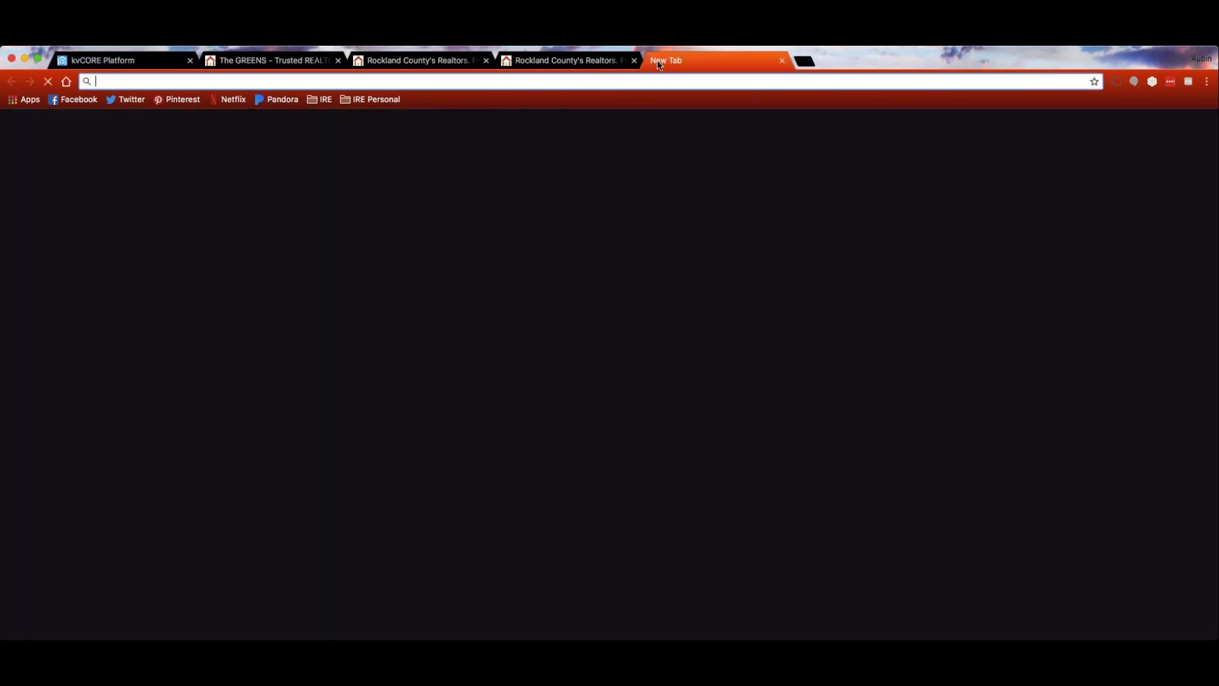
# Load allisonjamesinc.com and show the Our Resources and Contact links under RESOURCES
pyautogui.write('allison')
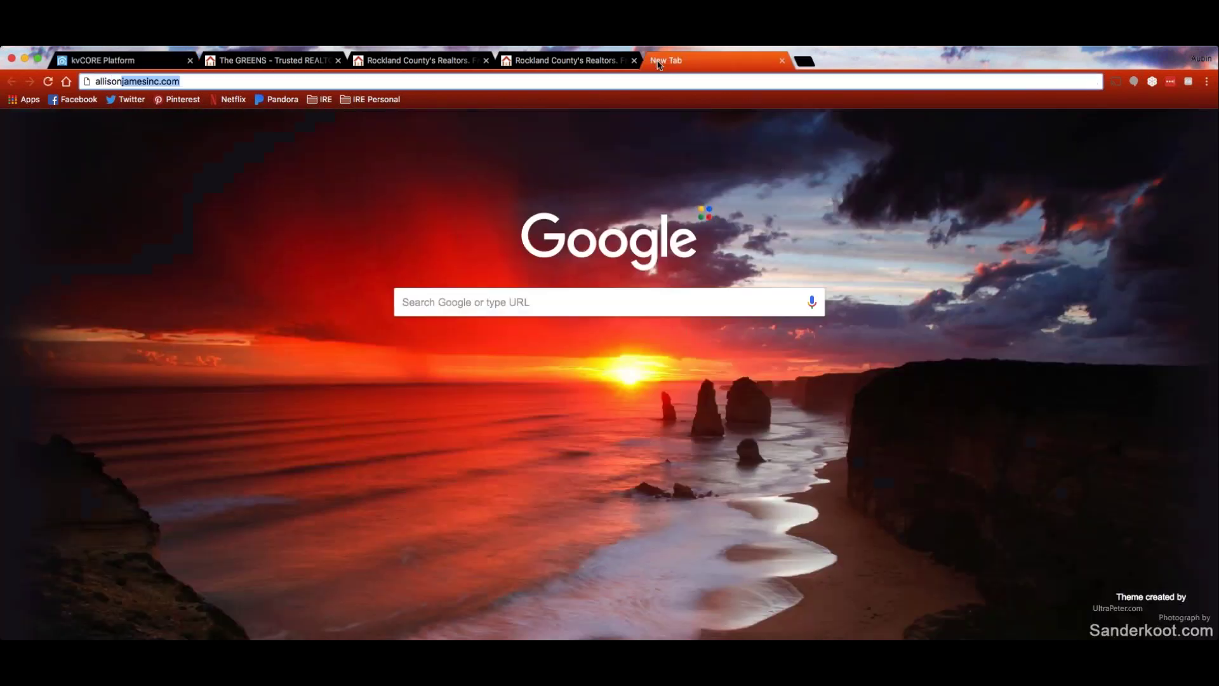
pyautogui.press('Return')
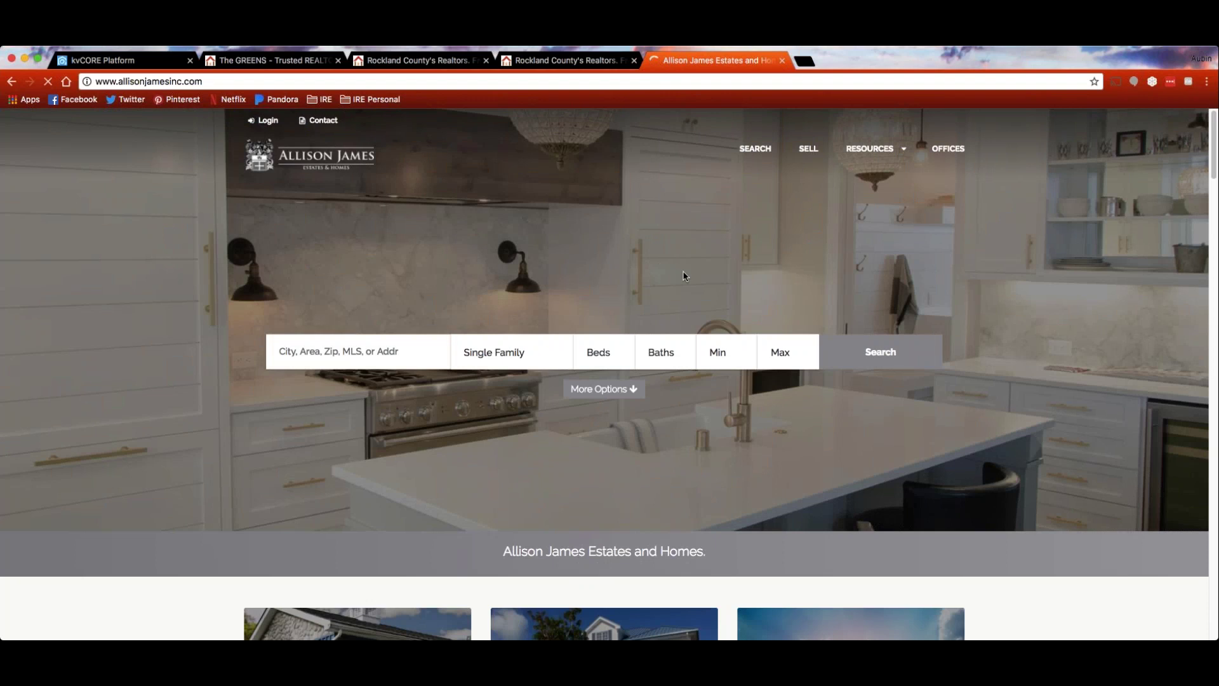
pyautogui.moveTo(905, 155)
# Set Hide Resources Page to Yes in the kvCORE website settings
pyautogui.click(102, 59)
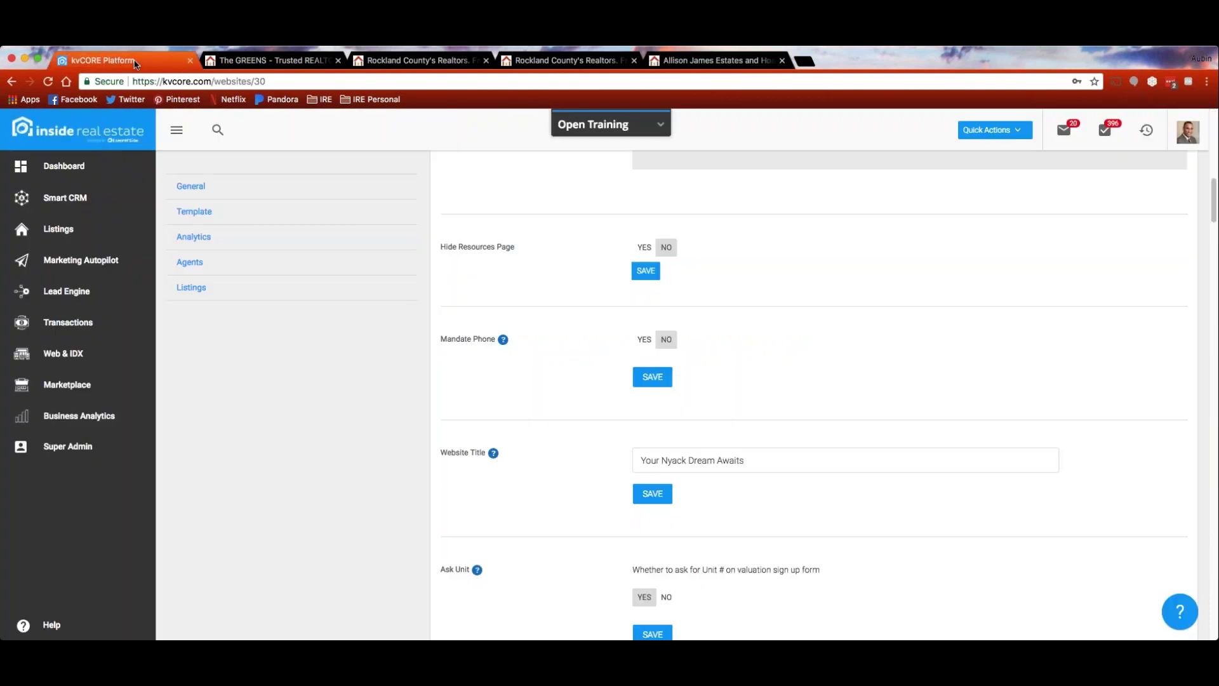
pyautogui.click(643, 247)
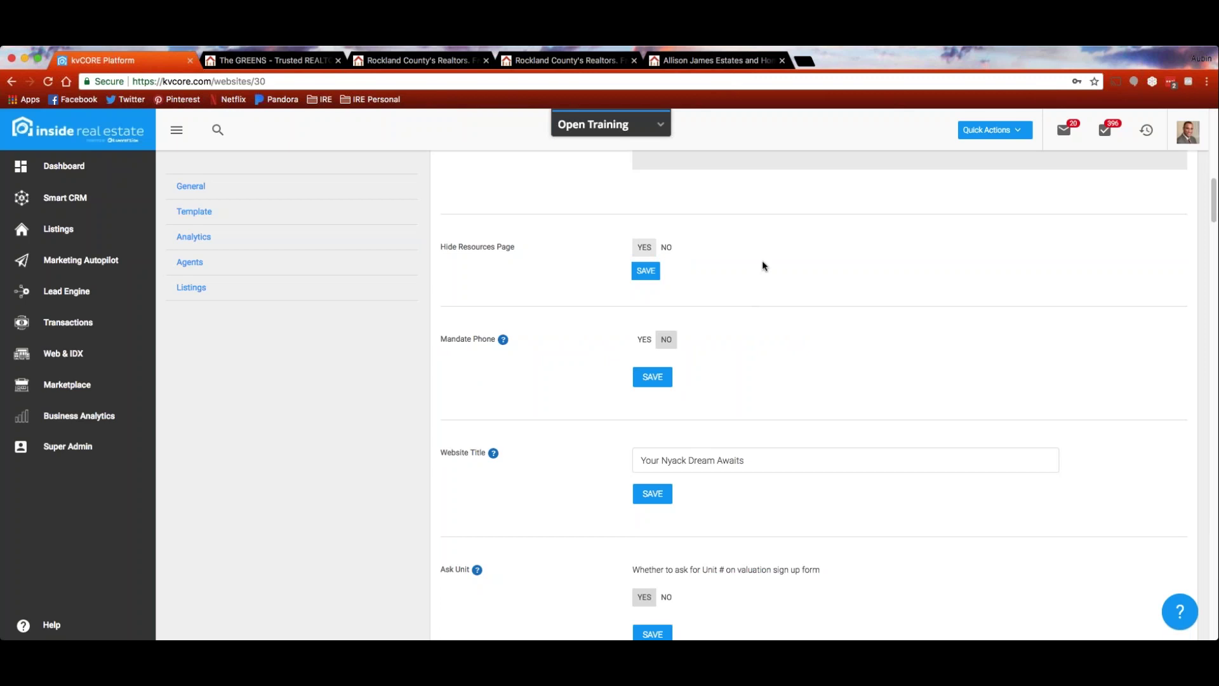
pyautogui.scroll(-1, 765, 269)
pyautogui.scroll(-1, 769, 273)
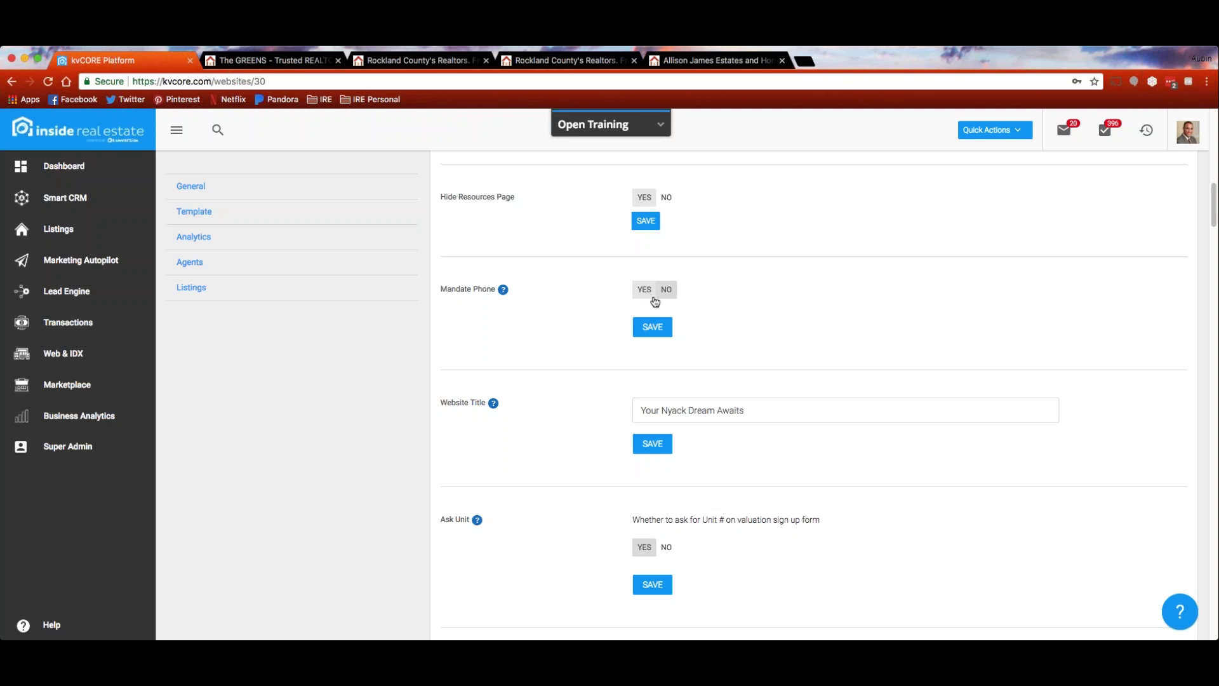
# Return to the Allison James Estates and Homes tab to view the live homepage
pyautogui.scroll(-2, 553, 299)
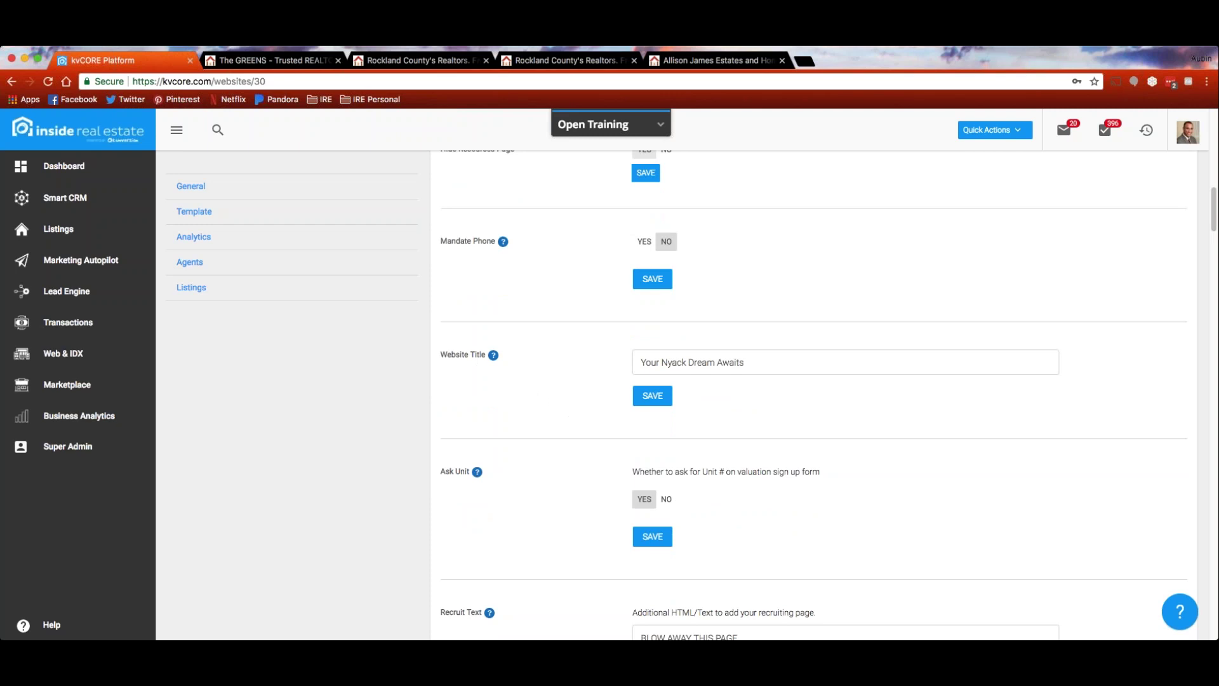
pyautogui.click(699, 60)
pyautogui.scroll(-1, 913, 402)
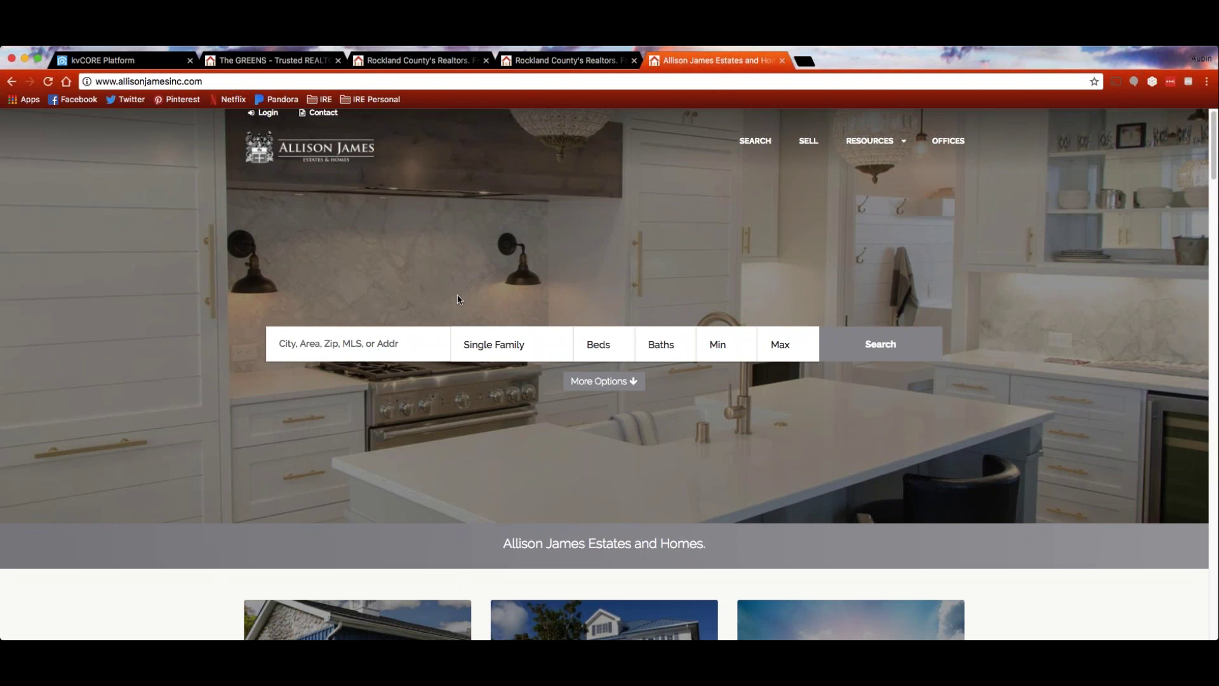
# Scroll the kvCORE settings past Custom Header, Body and Footer to Custom Chat Widget
pyautogui.click(151, 61)
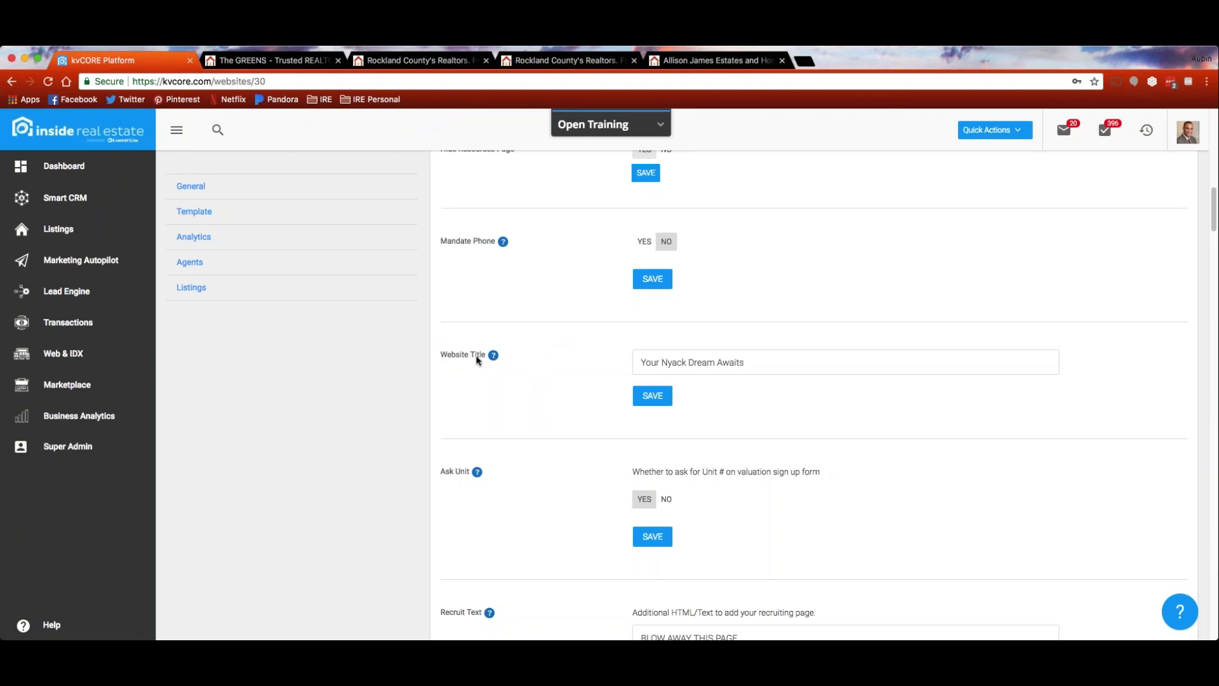
pyautogui.scroll(-5, 478, 360)
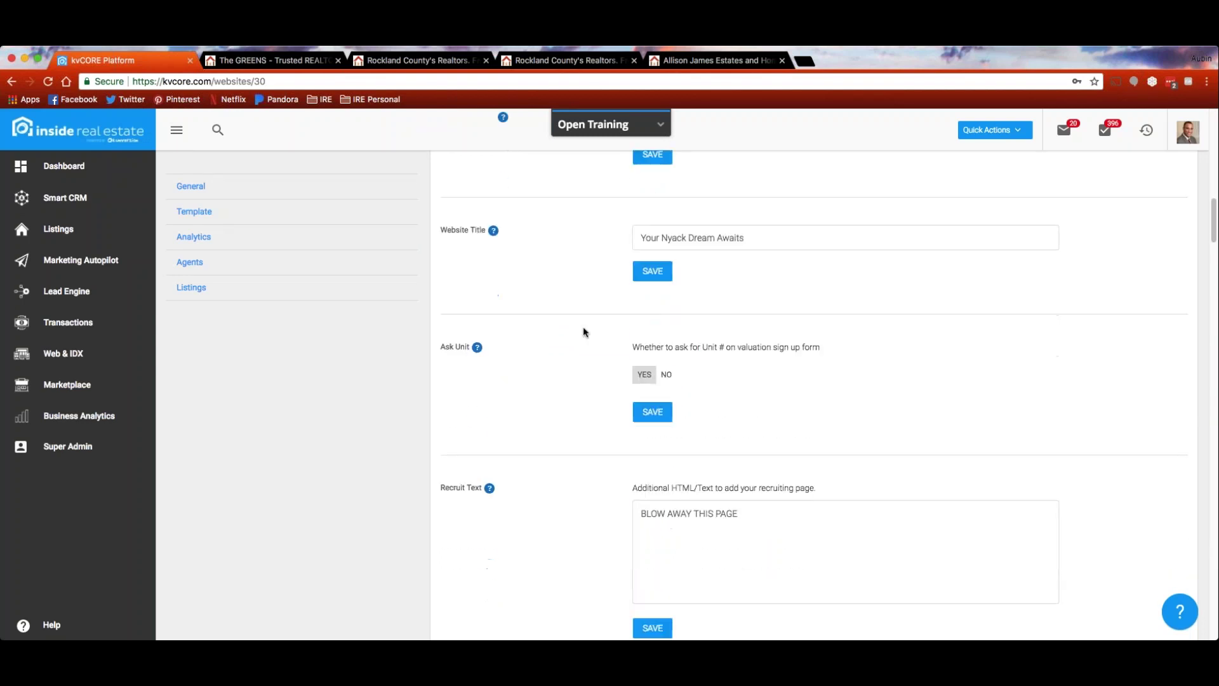
pyautogui.scroll(-8, 583, 330)
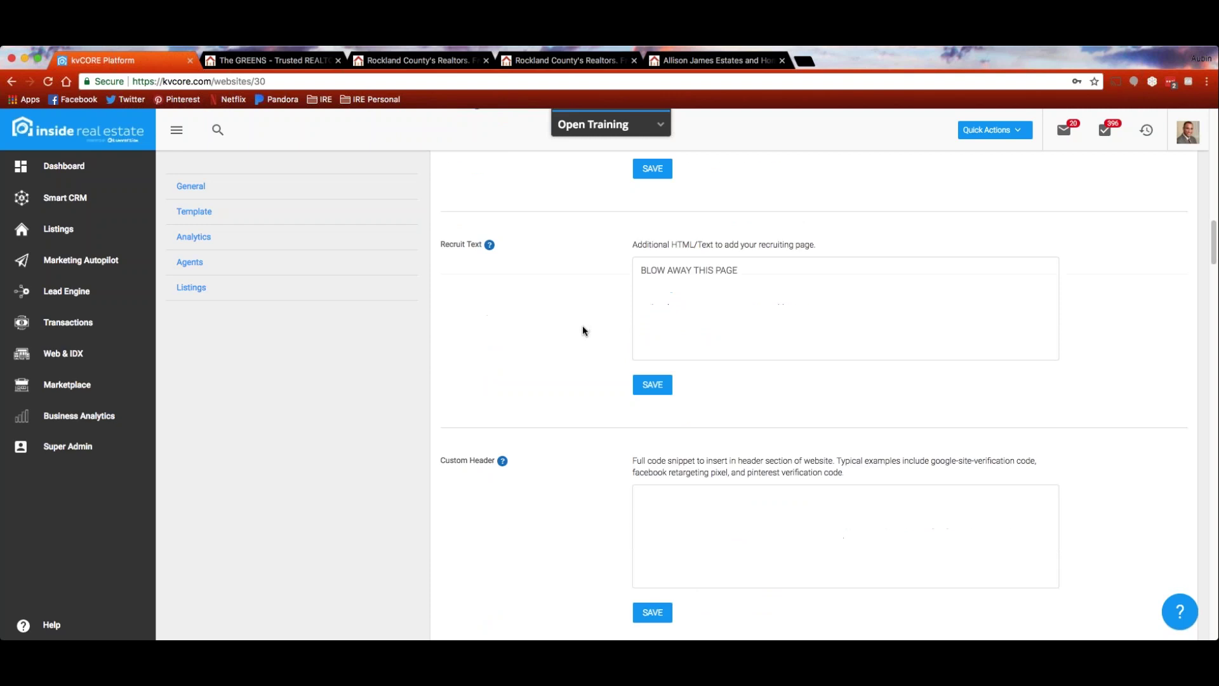
pyautogui.scroll(-4, 582, 331)
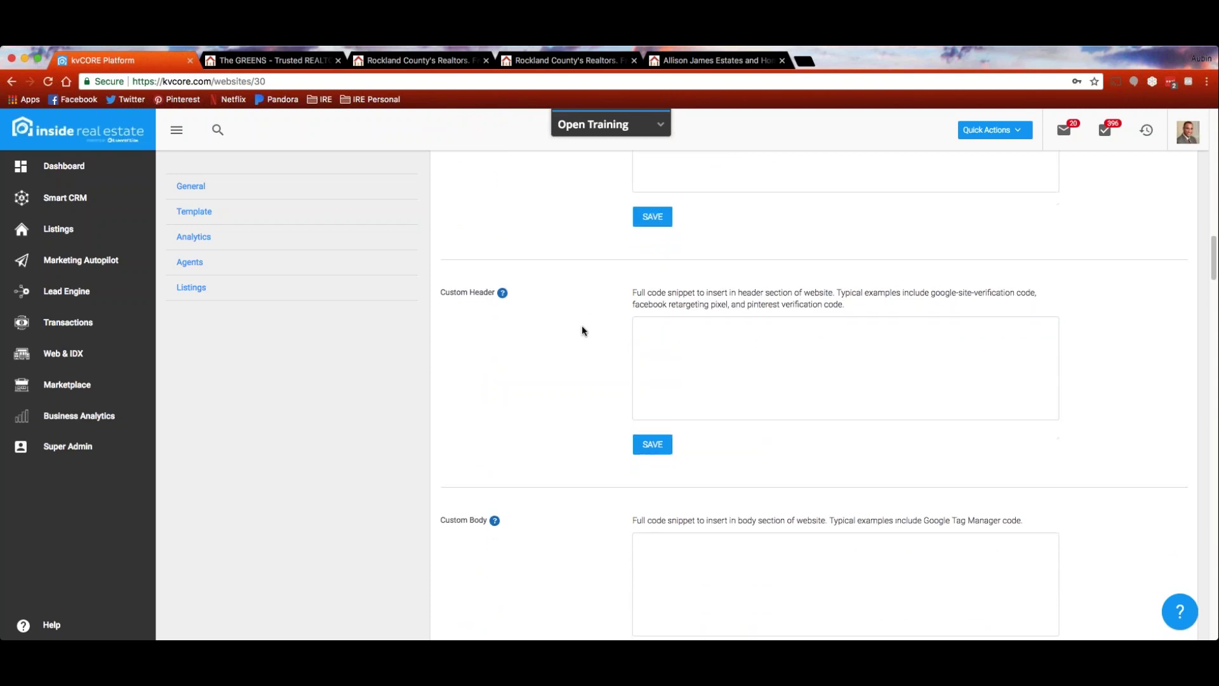
pyautogui.scroll(-1, 582, 331)
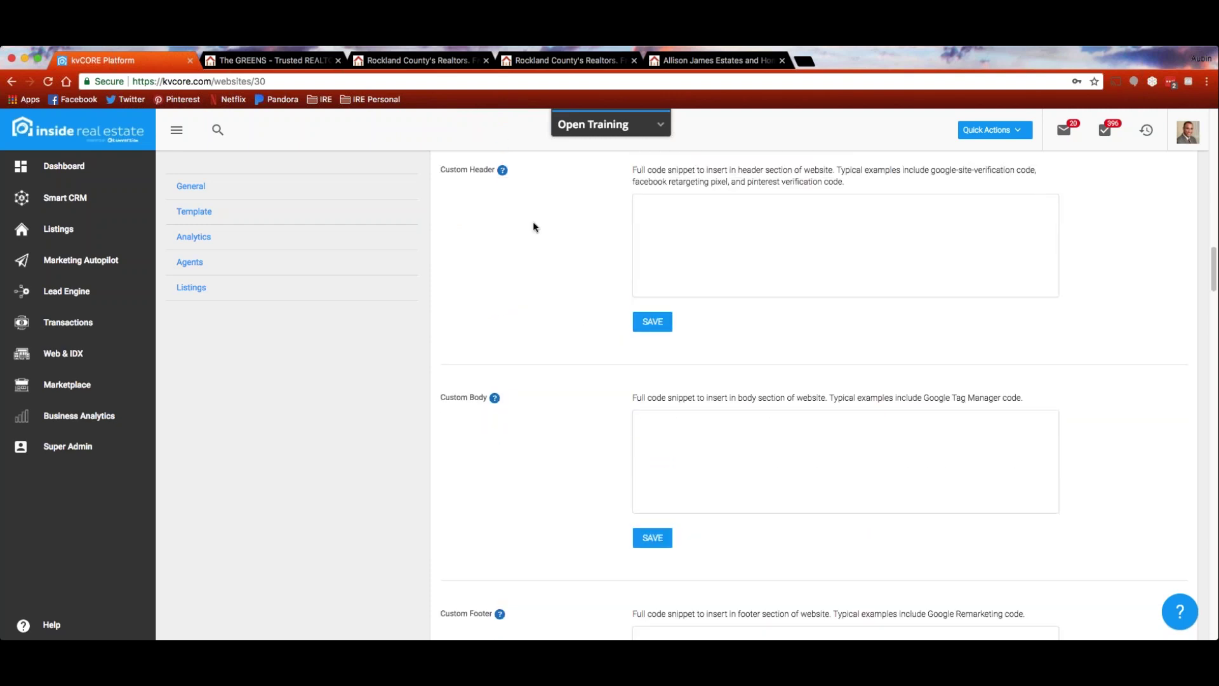
pyautogui.scroll(-1, 525, 484)
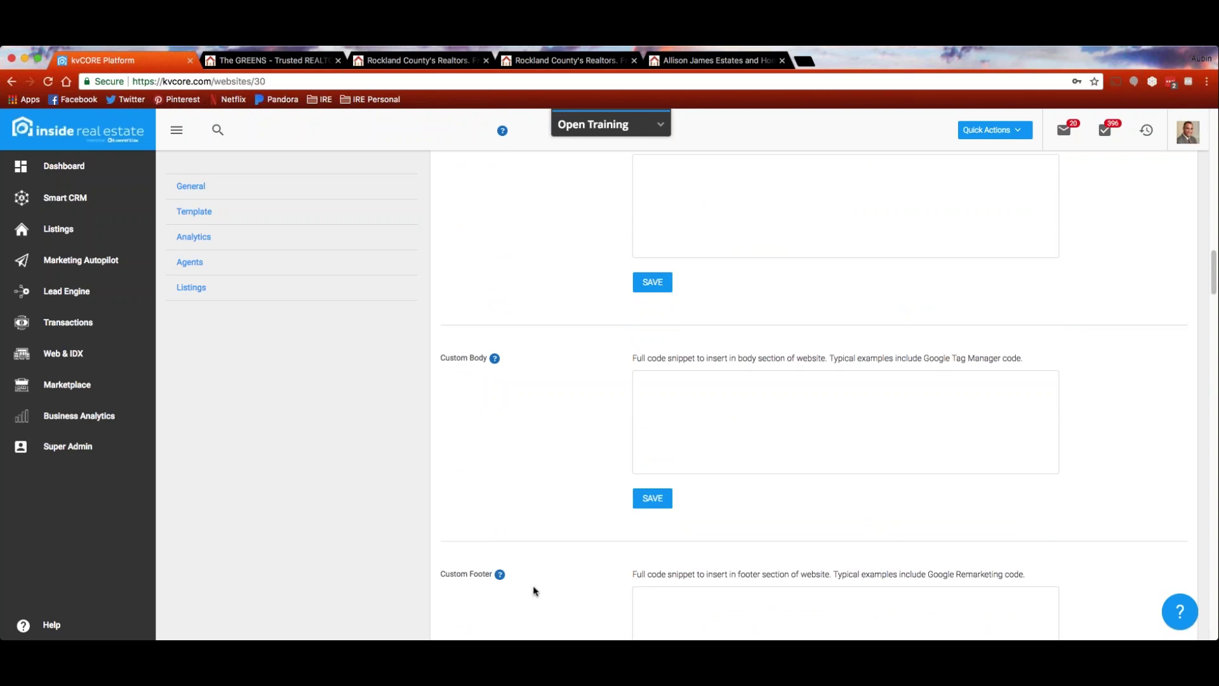
pyautogui.scroll(1, 742, 415)
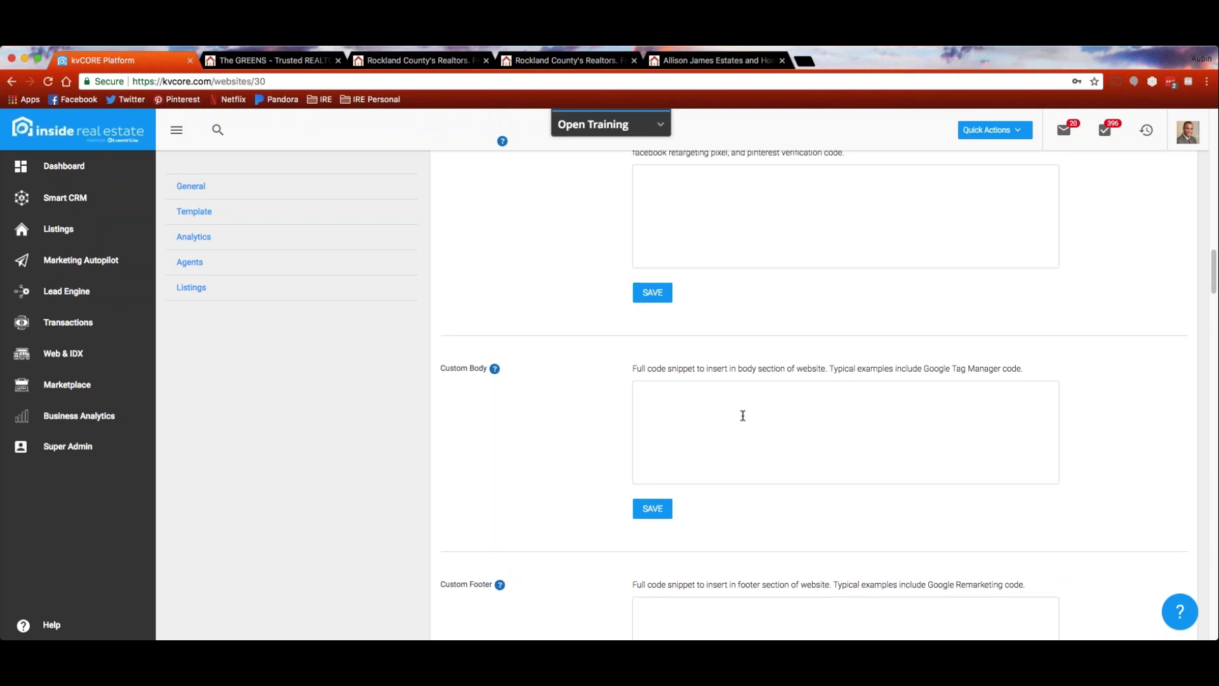
pyautogui.scroll(-5, 552, 418)
pyautogui.scroll(-7, 551, 417)
pyautogui.scroll(-5, 550, 417)
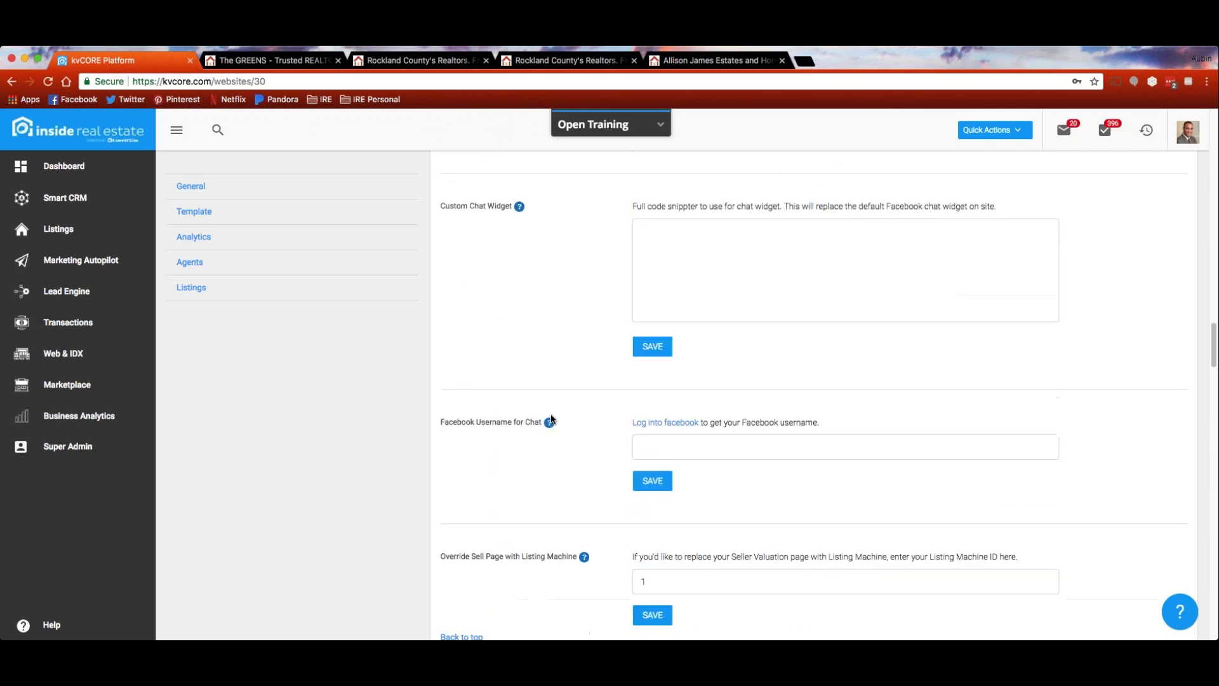
pyautogui.click(717, 62)
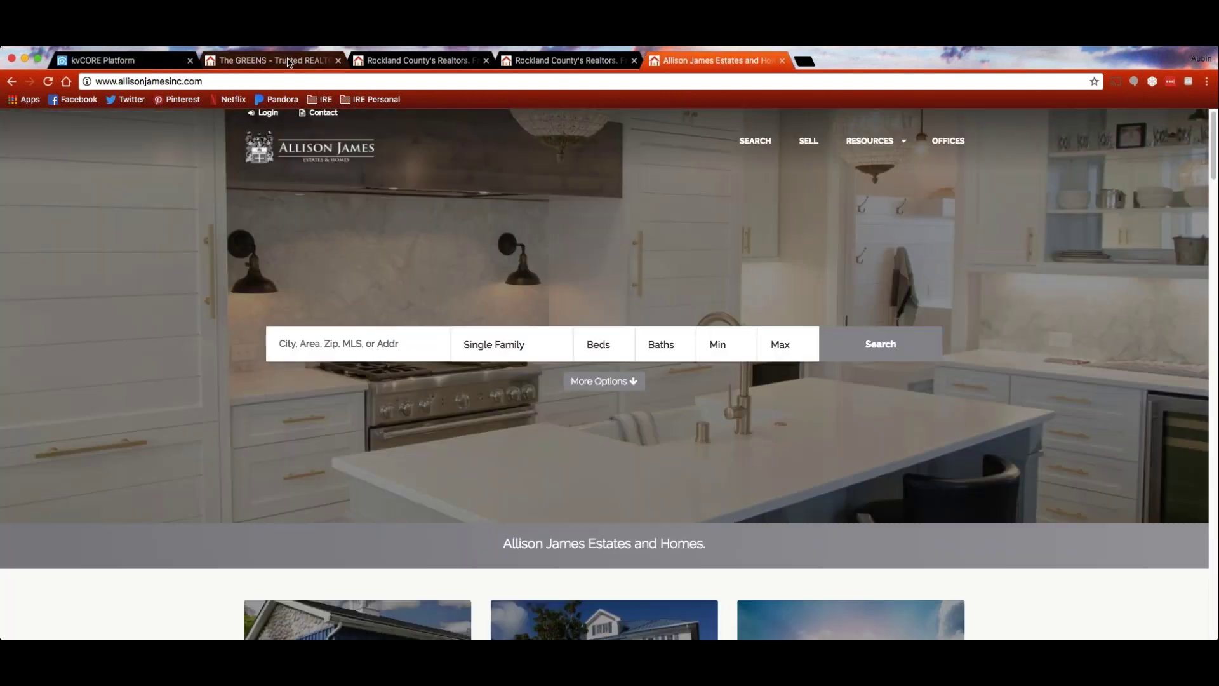
# Check the Chat with us widget on the Wright Bros agent site, then go back to kvCORE chat settings
pyautogui.click(599, 61)
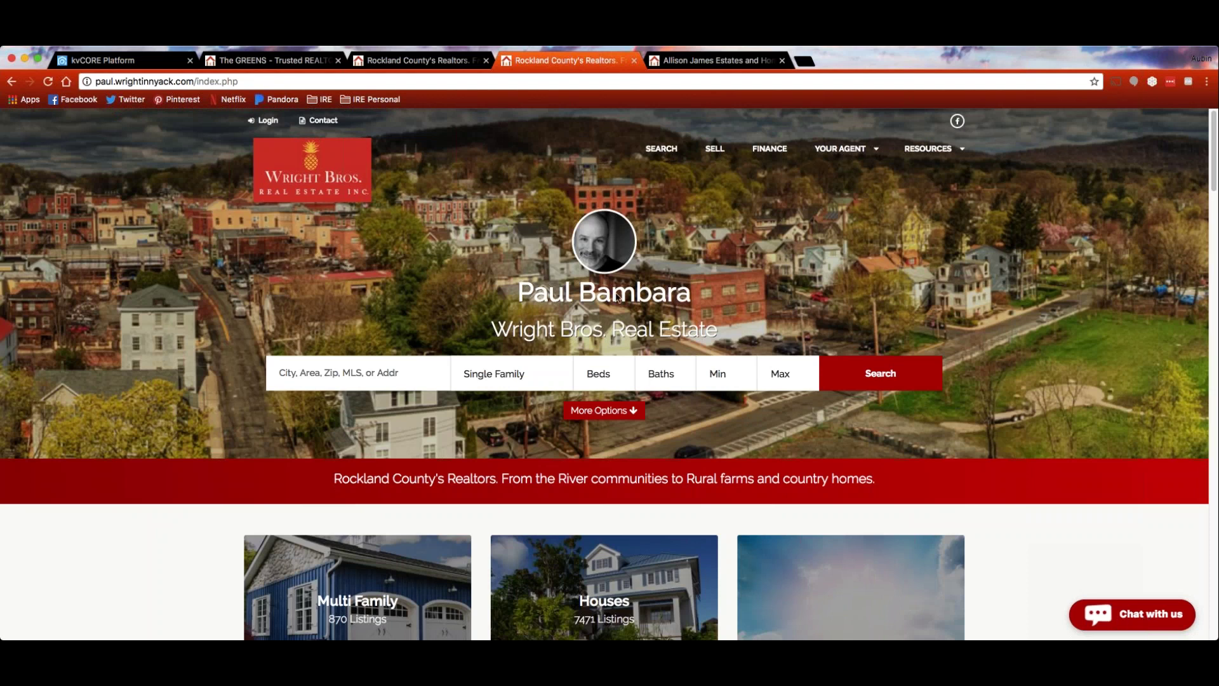
pyautogui.click(101, 59)
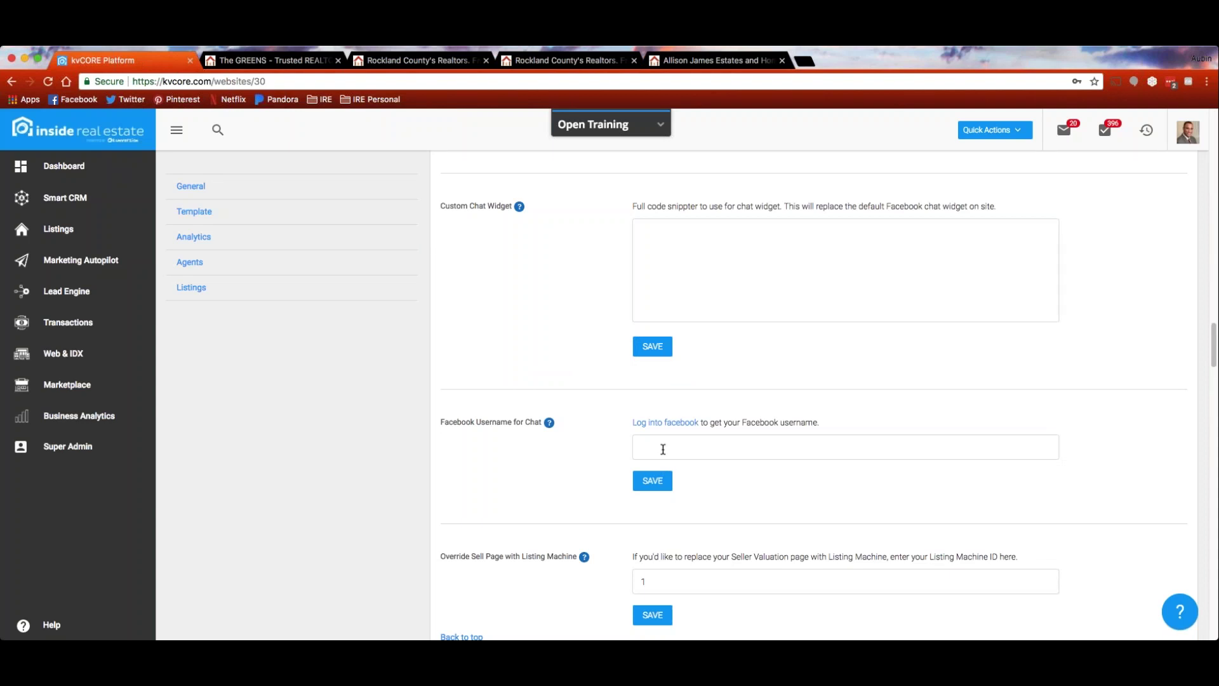
# Enter the agent's Facebook username in the Facebook Username for Chat field, fixing a typo
pyautogui.click(664, 446)
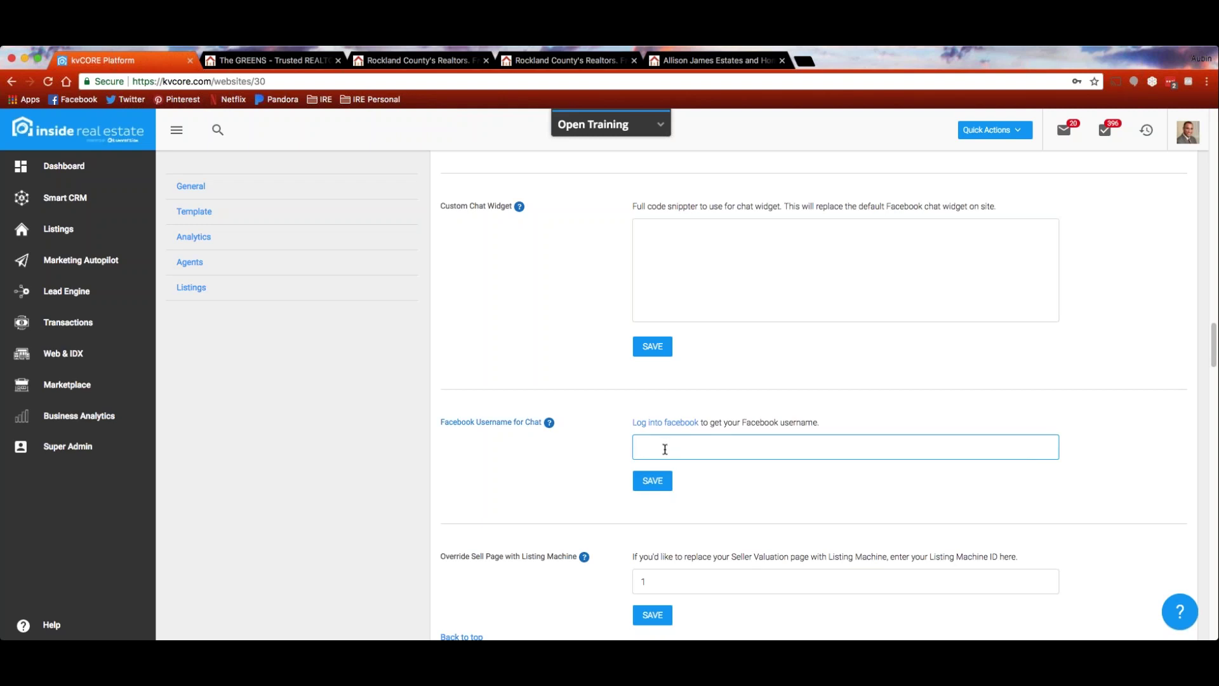
# Review the Hero website template and Blue-Gray theme choices, then view the Allison James Estates homepage
pyautogui.scroll(-2, 514, 280)
pyautogui.scroll(-5, 514, 280)
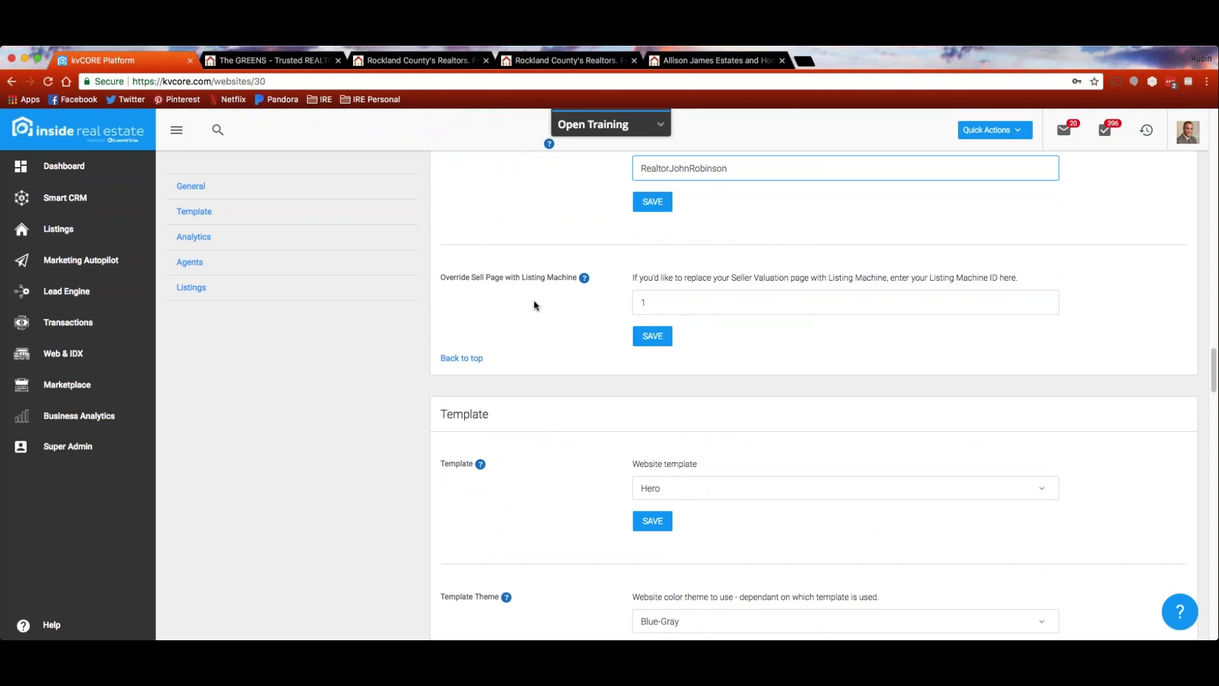
pyautogui.scroll(-2, 535, 277)
pyautogui.scroll(-1, 546, 302)
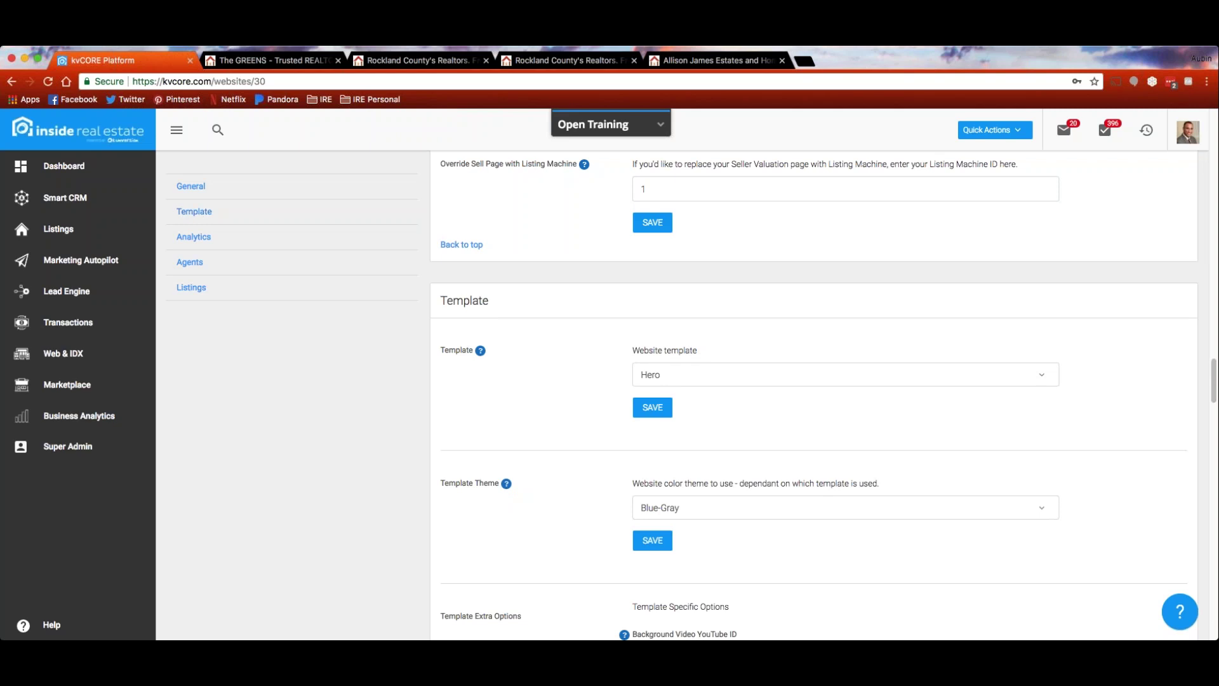
pyautogui.scroll(-2, 523, 325)
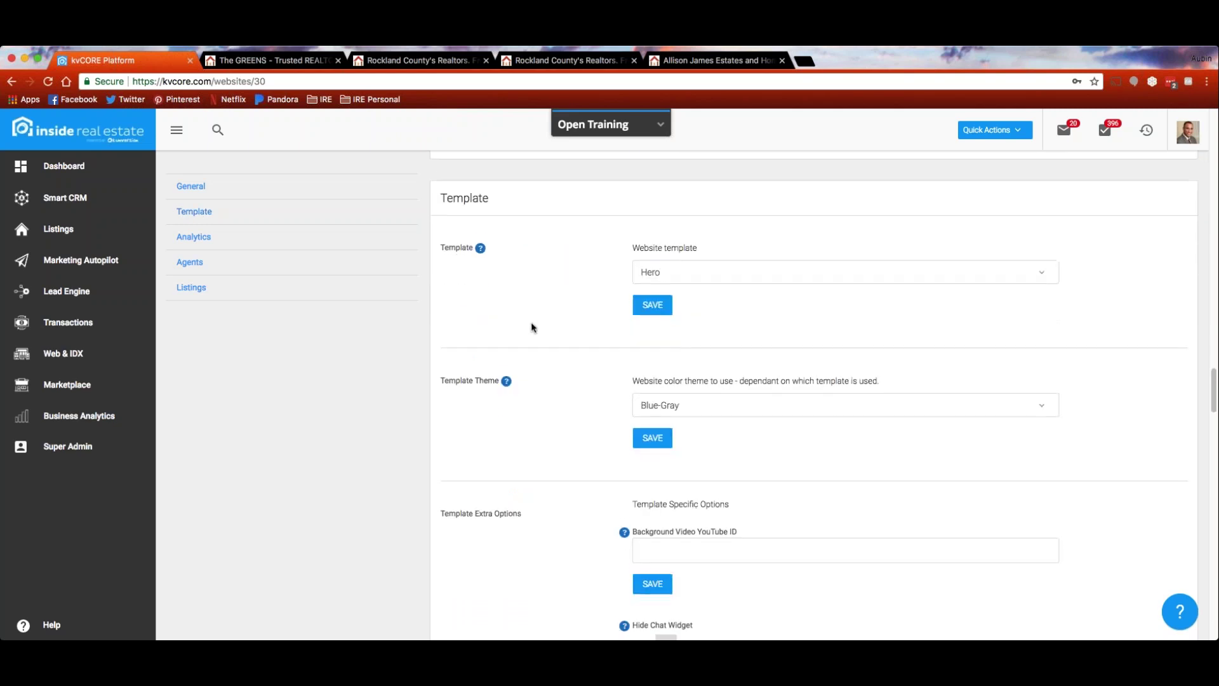
pyautogui.click(1043, 265)
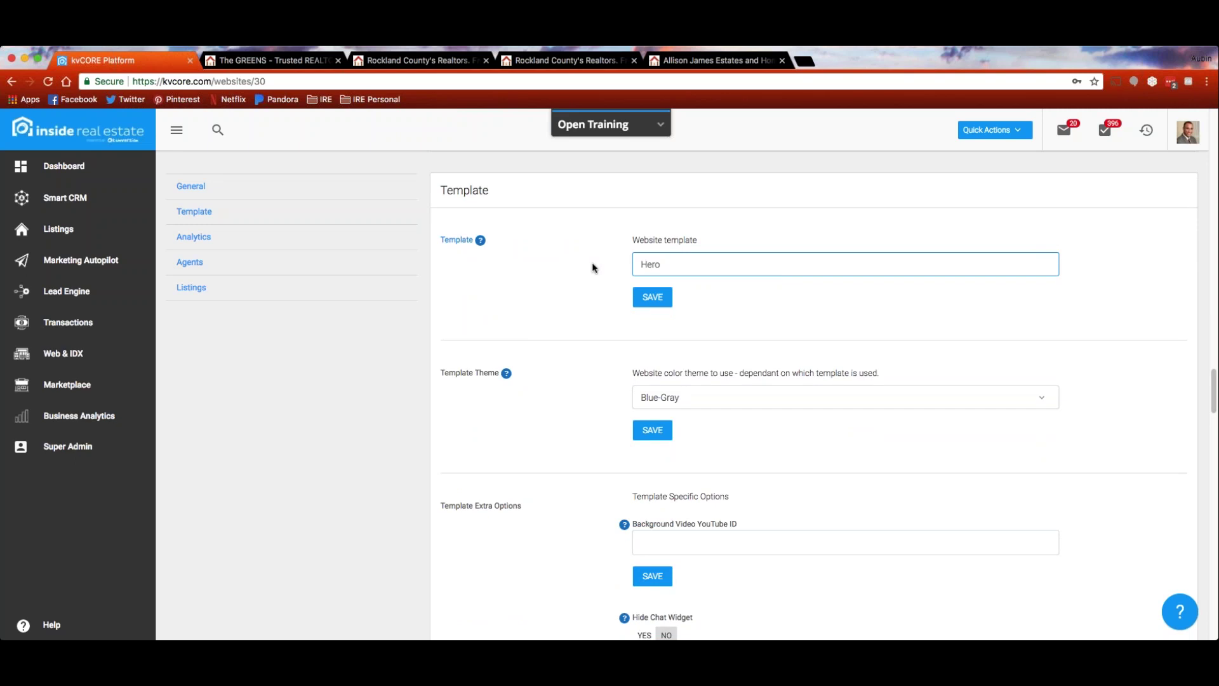
pyautogui.scroll(-2, 593, 267)
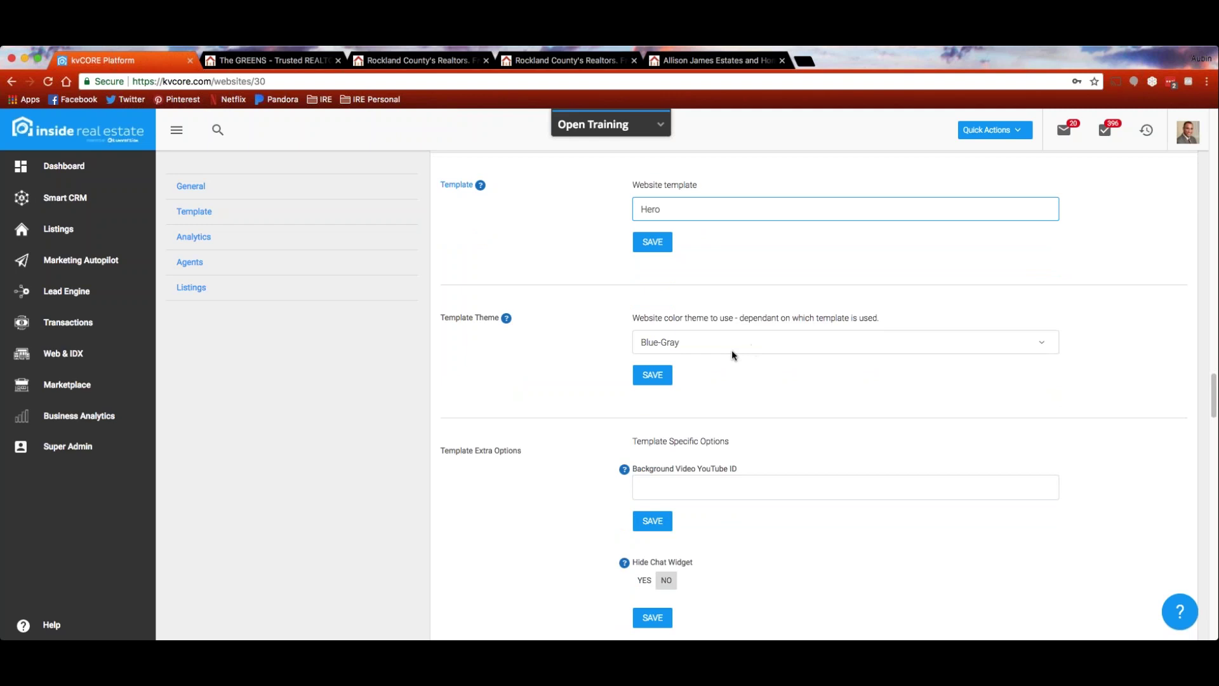
pyautogui.click(711, 61)
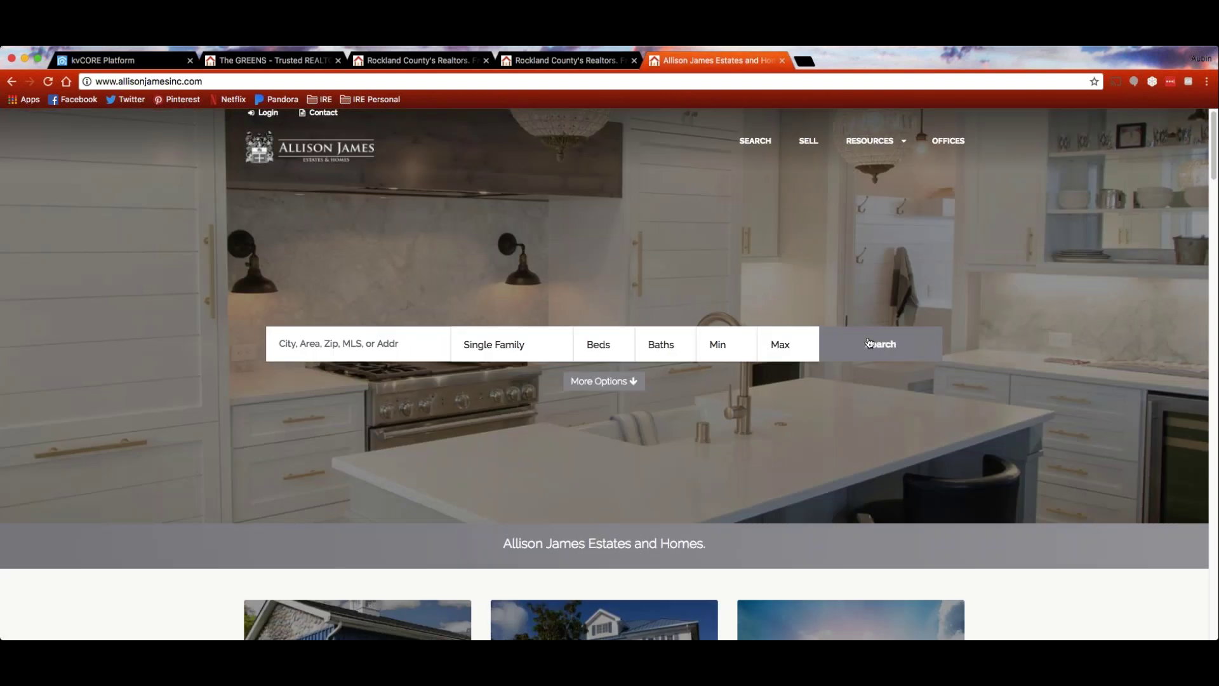
# Glance at the Wright Bros agent home page, then return to the kvCORE template settings
pyautogui.click(568, 64)
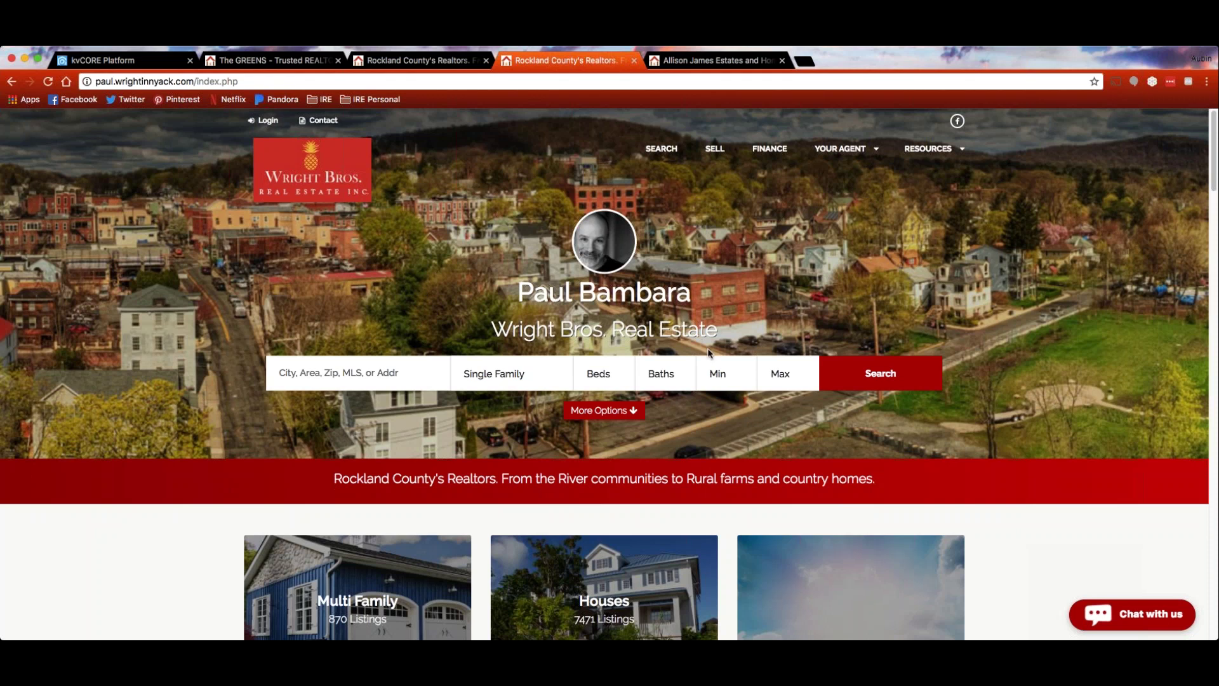
pyautogui.press('super+1')
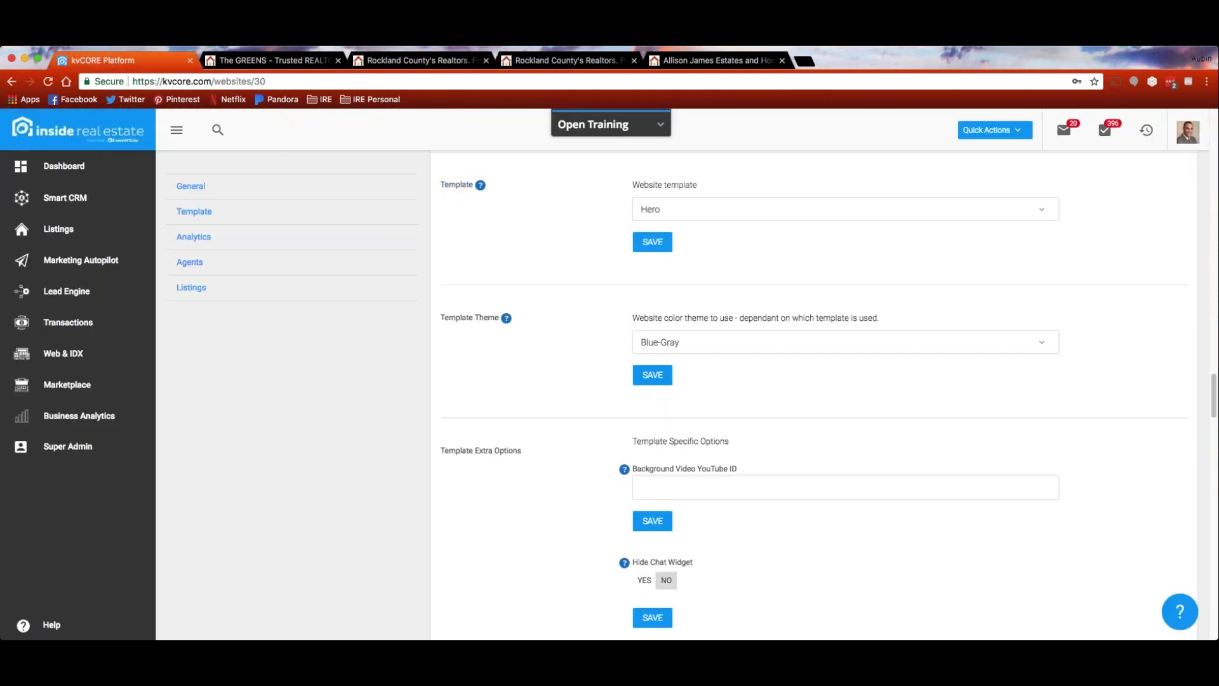
# Review the Template Extra Options and Background Video YouTube ID help, then view the second Wright Bros. site
pyautogui.scroll(-3, 546, 379)
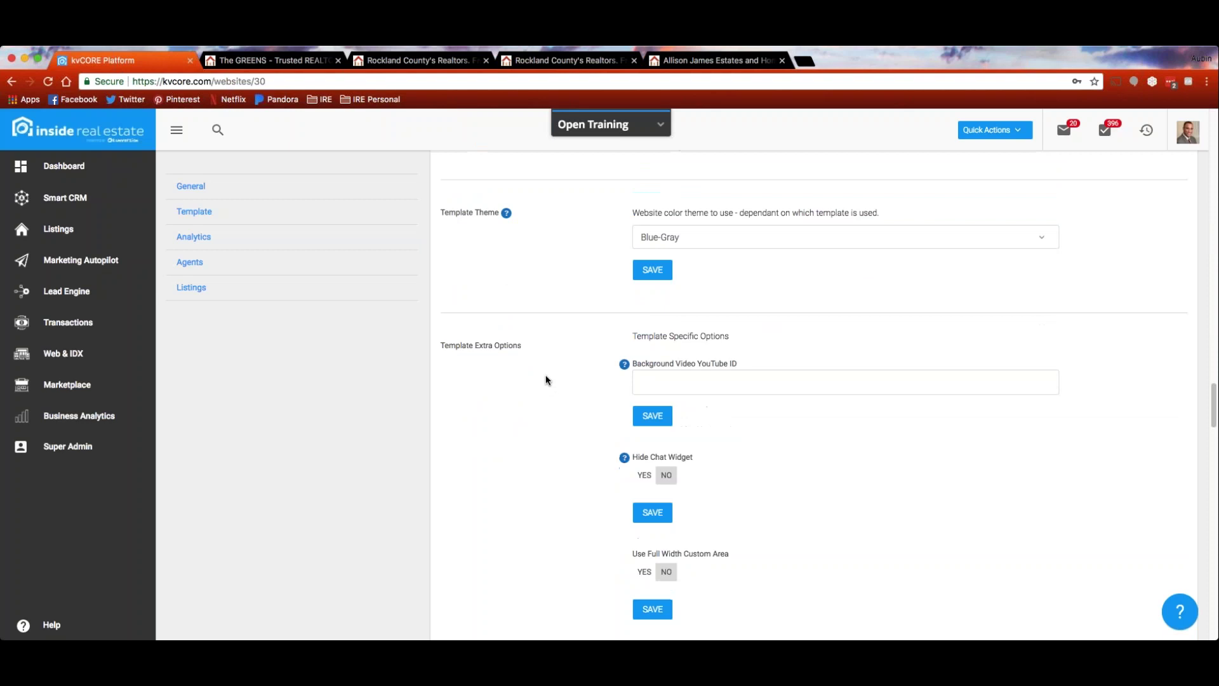
pyautogui.scroll(-2, 545, 378)
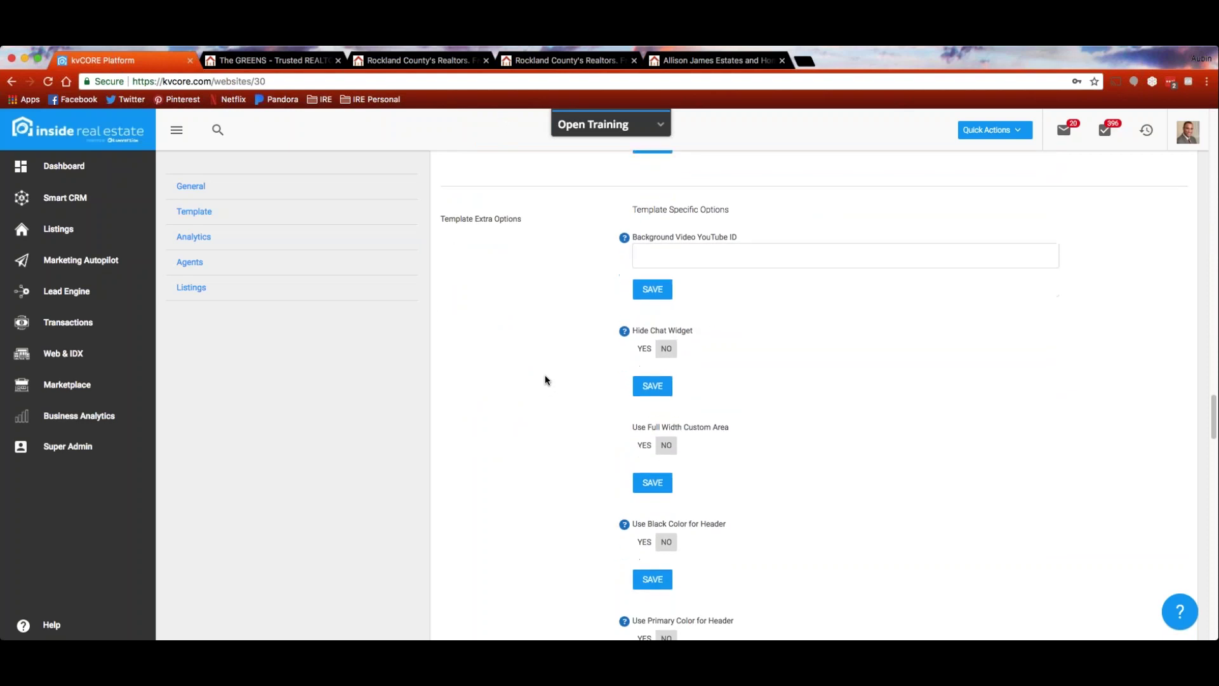
pyautogui.scroll(-1, 544, 380)
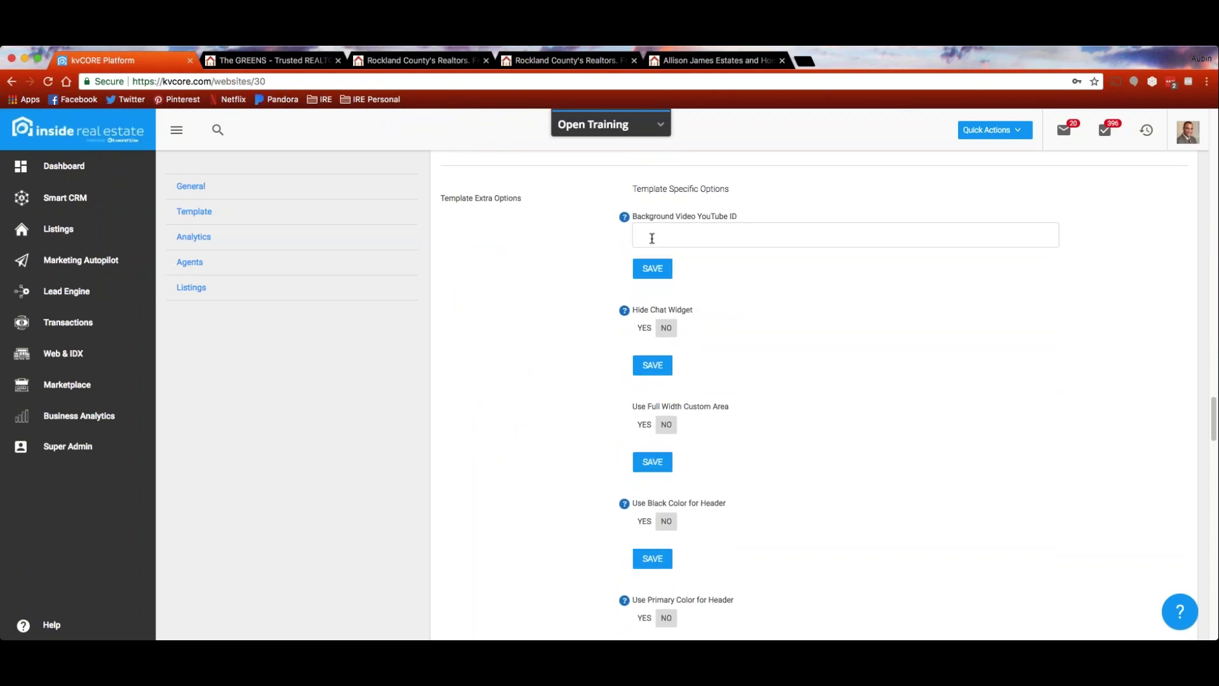
pyautogui.moveTo(624, 216)
pyautogui.click(424, 65)
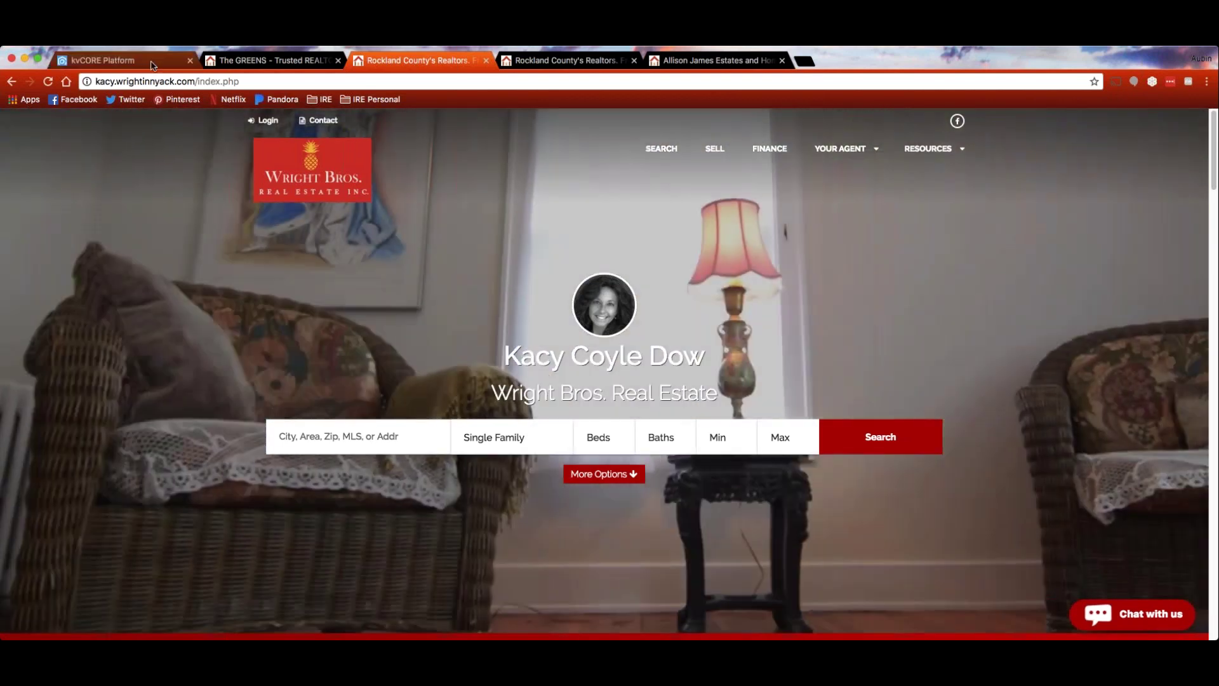
# Compare the kvCORE Template Specific Options with the Allison James Estates site, ending back in kvCORE
pyautogui.click(152, 65)
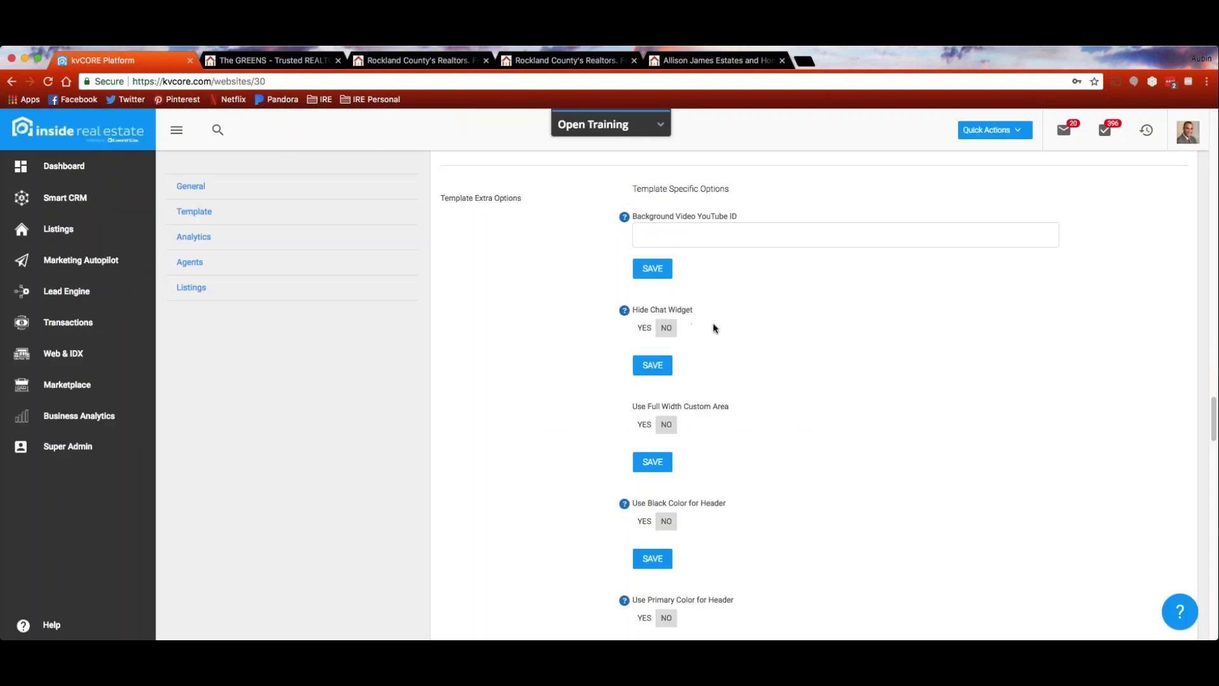
pyautogui.scroll(-1, 501, 320)
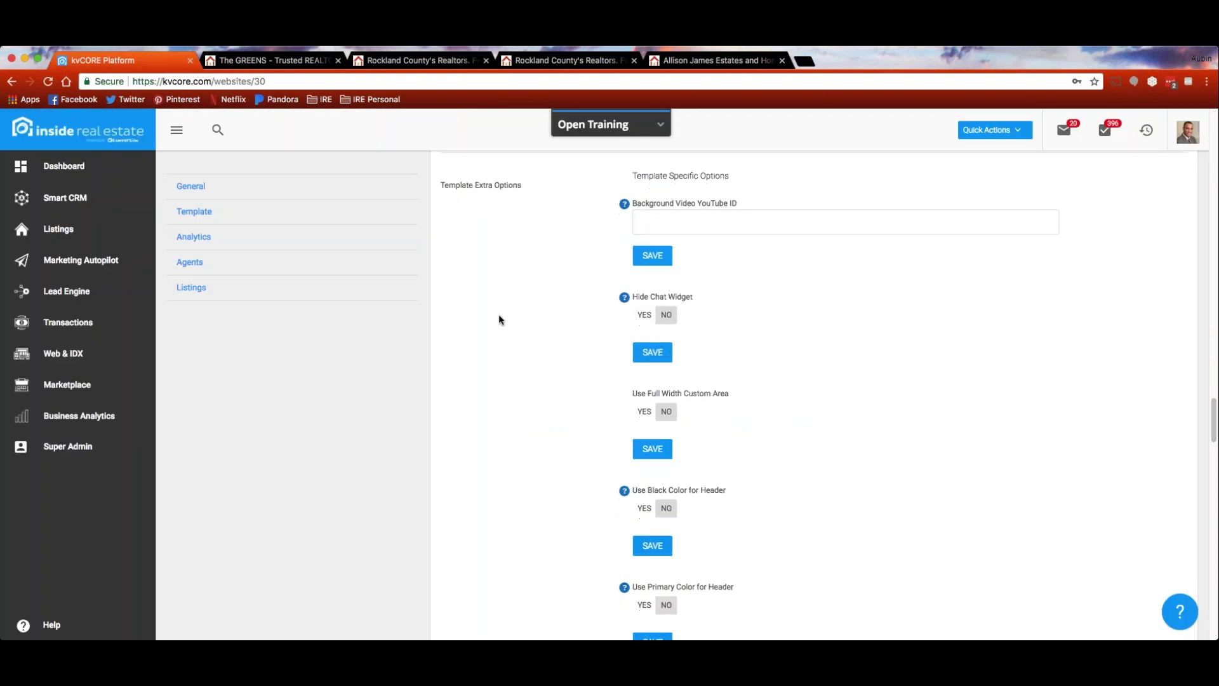
pyautogui.scroll(-1, 501, 321)
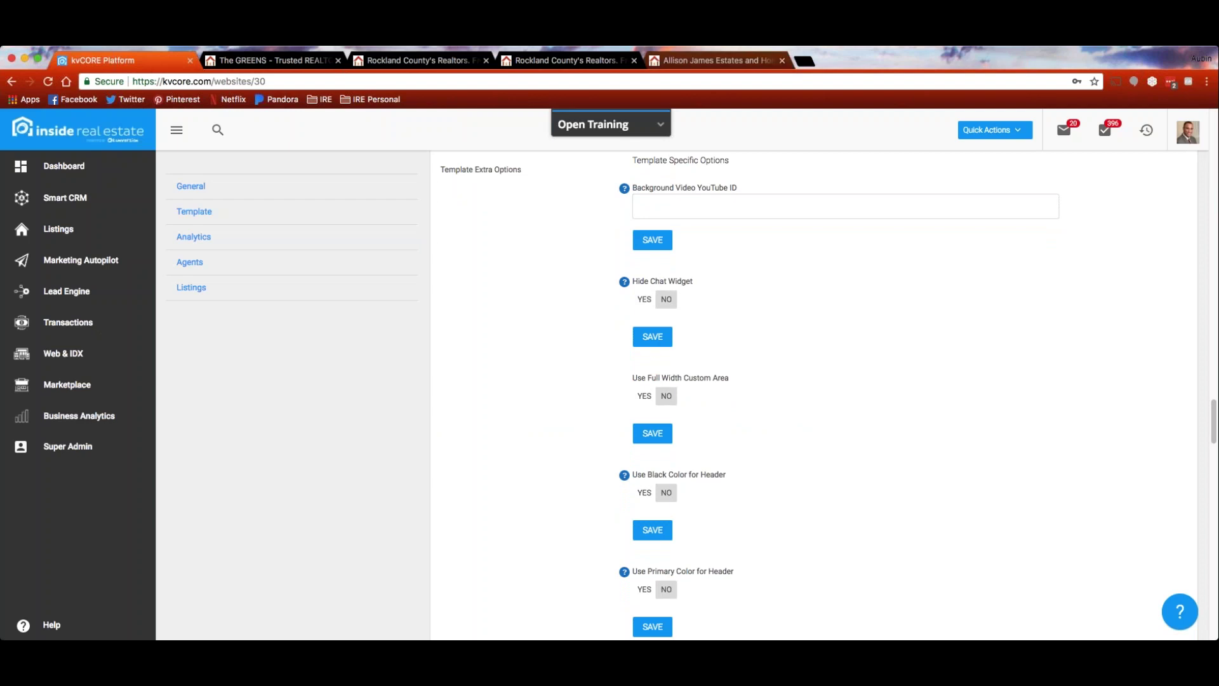
pyautogui.click(717, 60)
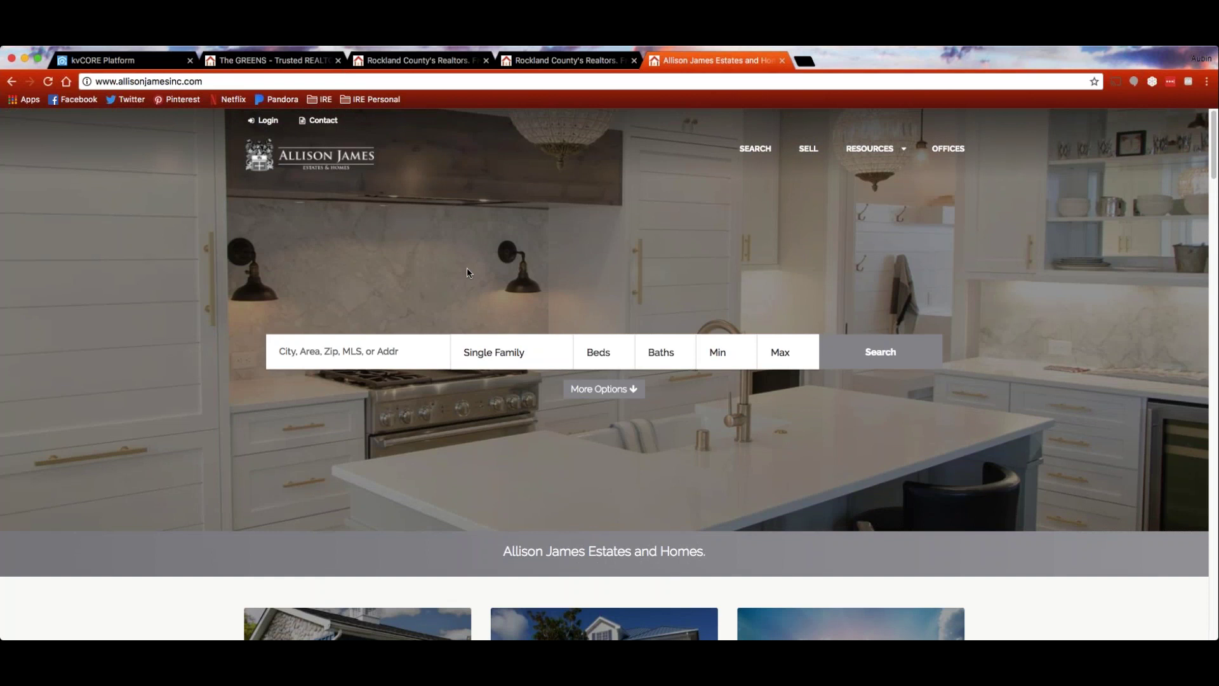
pyautogui.click(114, 61)
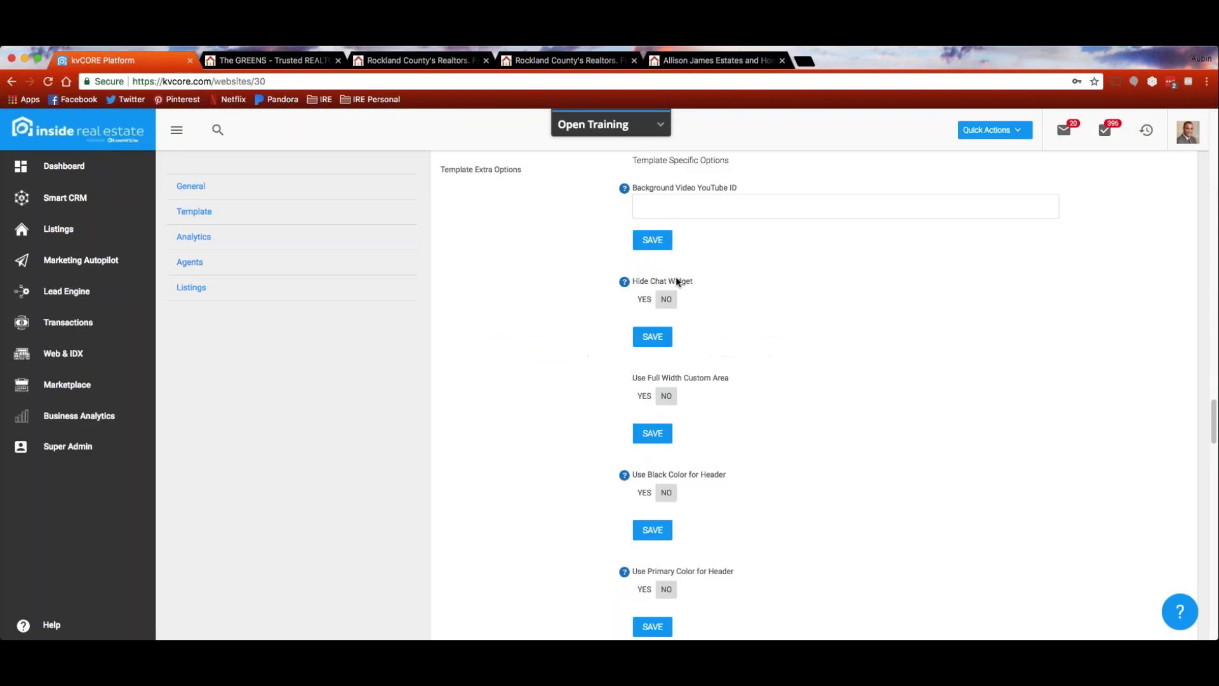
pyautogui.scroll(-2, 525, 359)
pyautogui.scroll(-4, 525, 357)
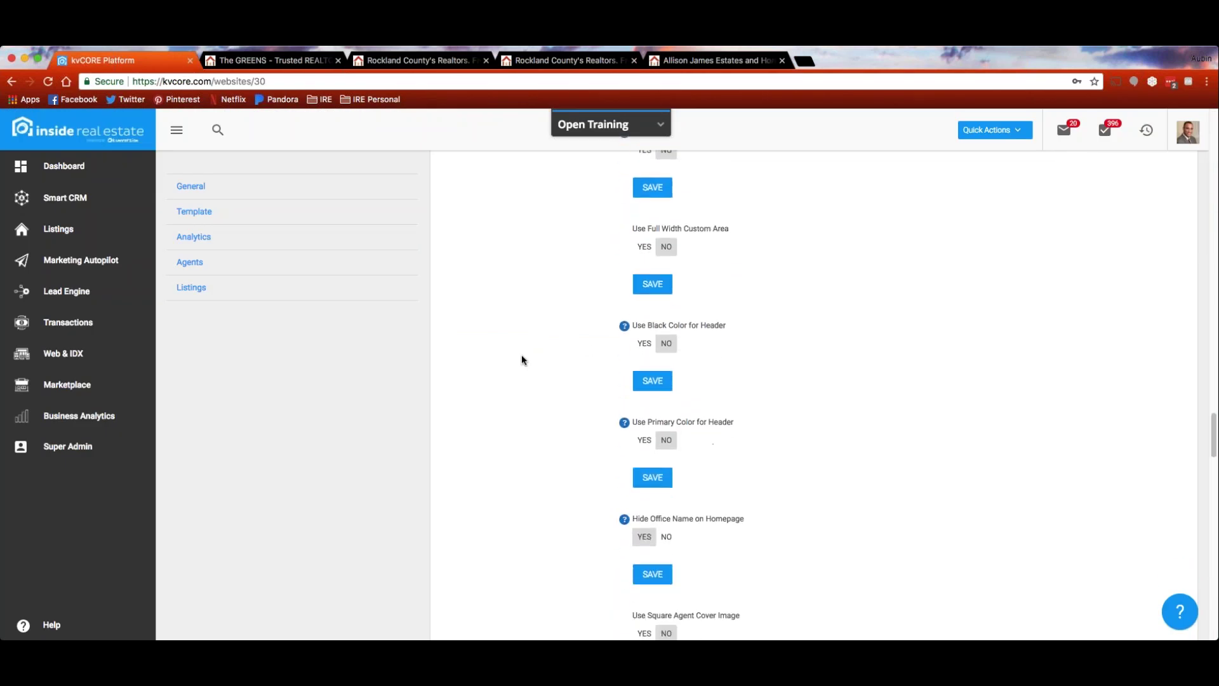
pyautogui.scroll(-2, 521, 359)
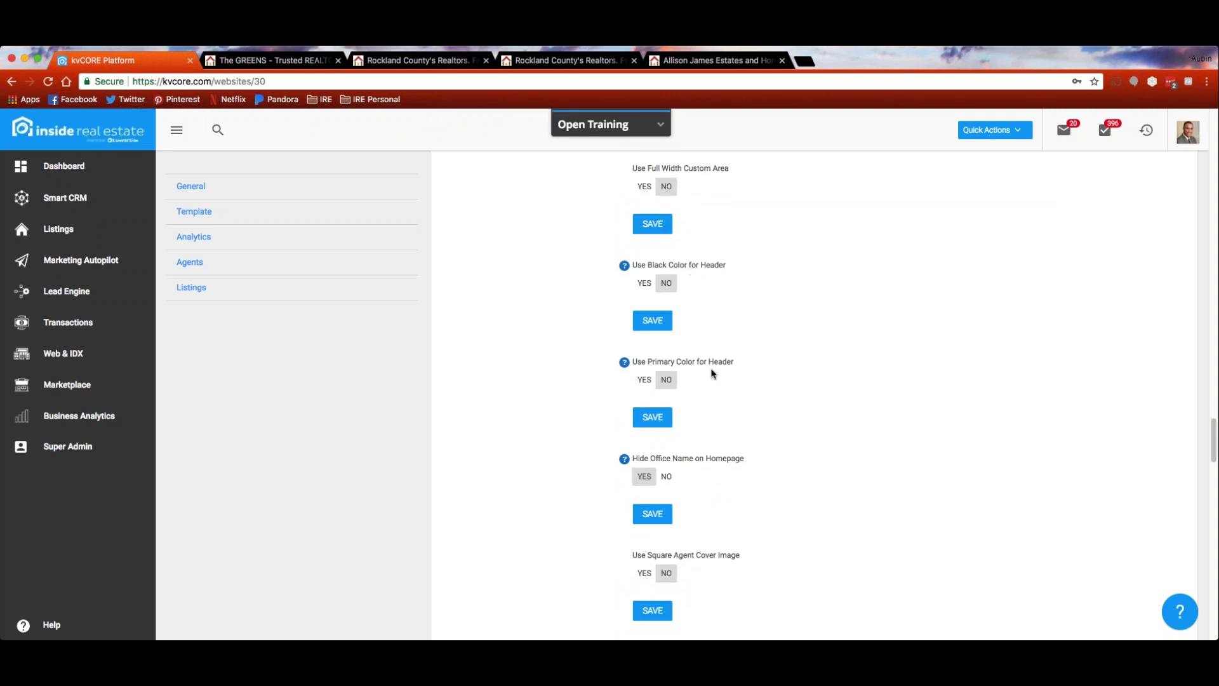
pyautogui.scroll(5, 729, 385)
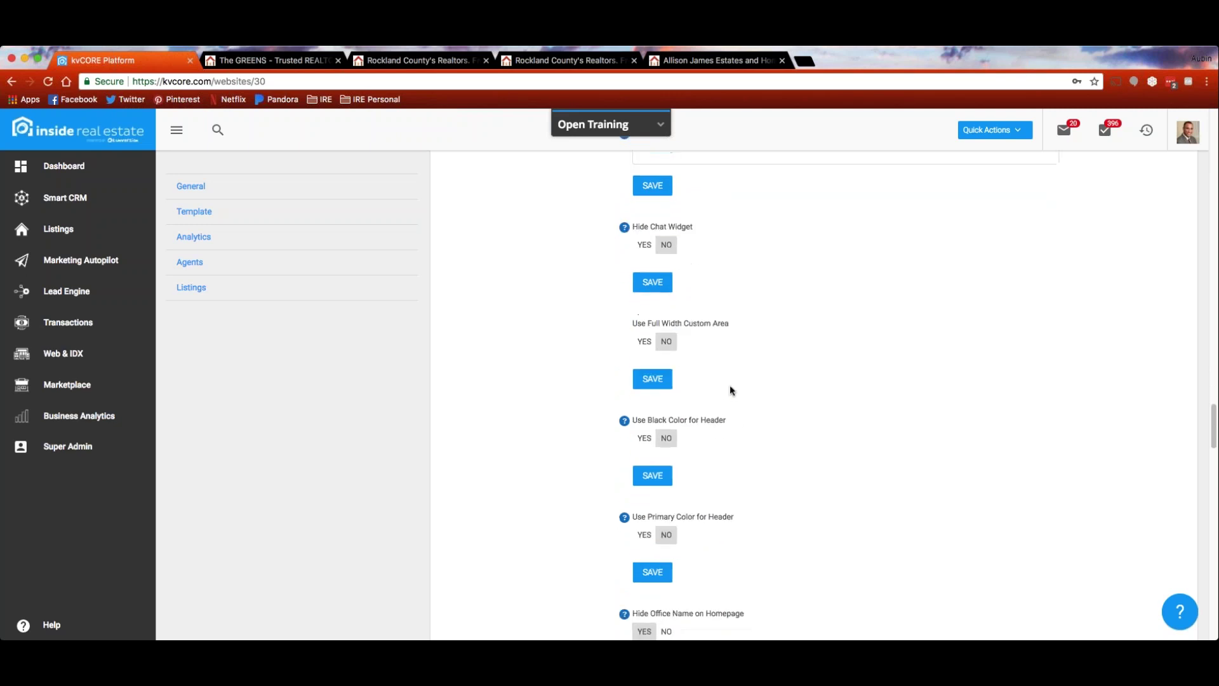
pyautogui.scroll(3, 730, 386)
pyautogui.scroll(-9, 539, 508)
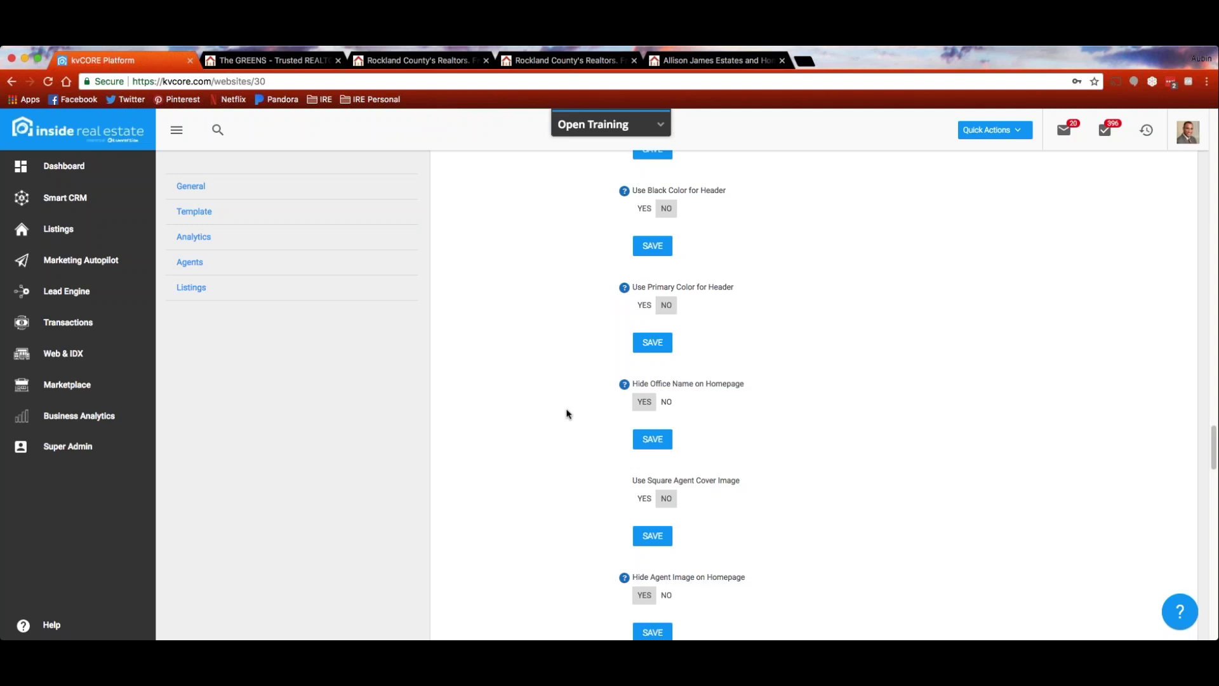
pyautogui.scroll(-2, 531, 372)
pyautogui.scroll(-4, 530, 370)
pyautogui.scroll(-5, 530, 373)
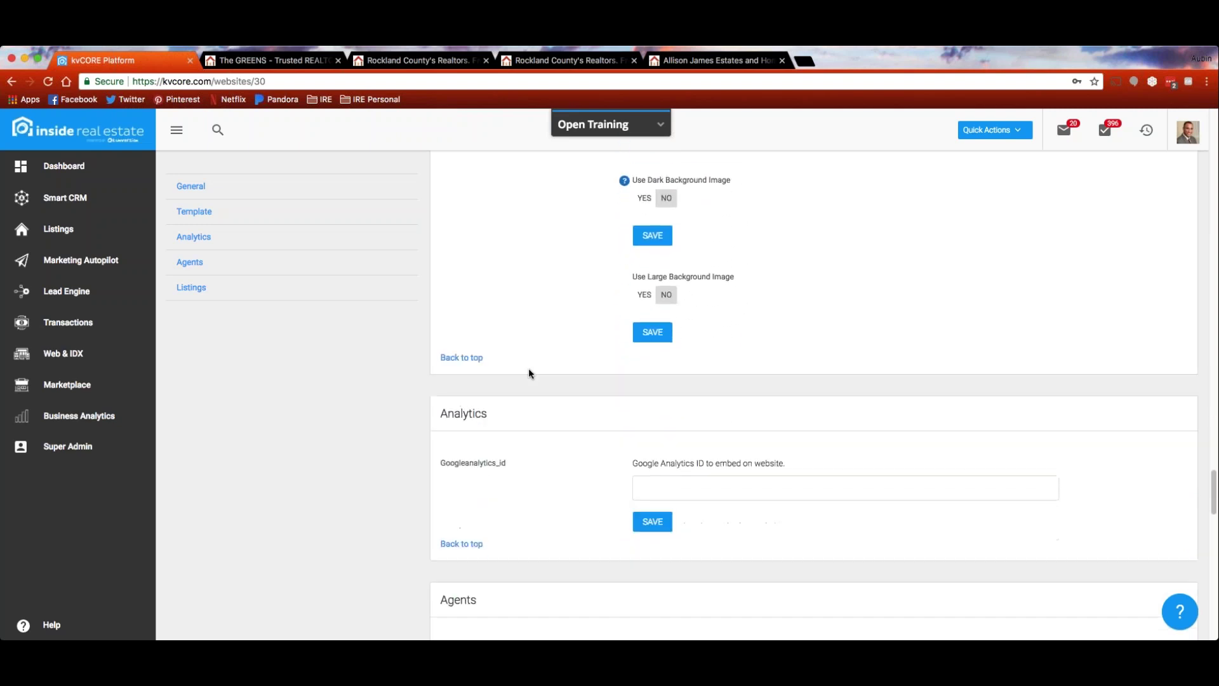
pyautogui.scroll(-3, 530, 374)
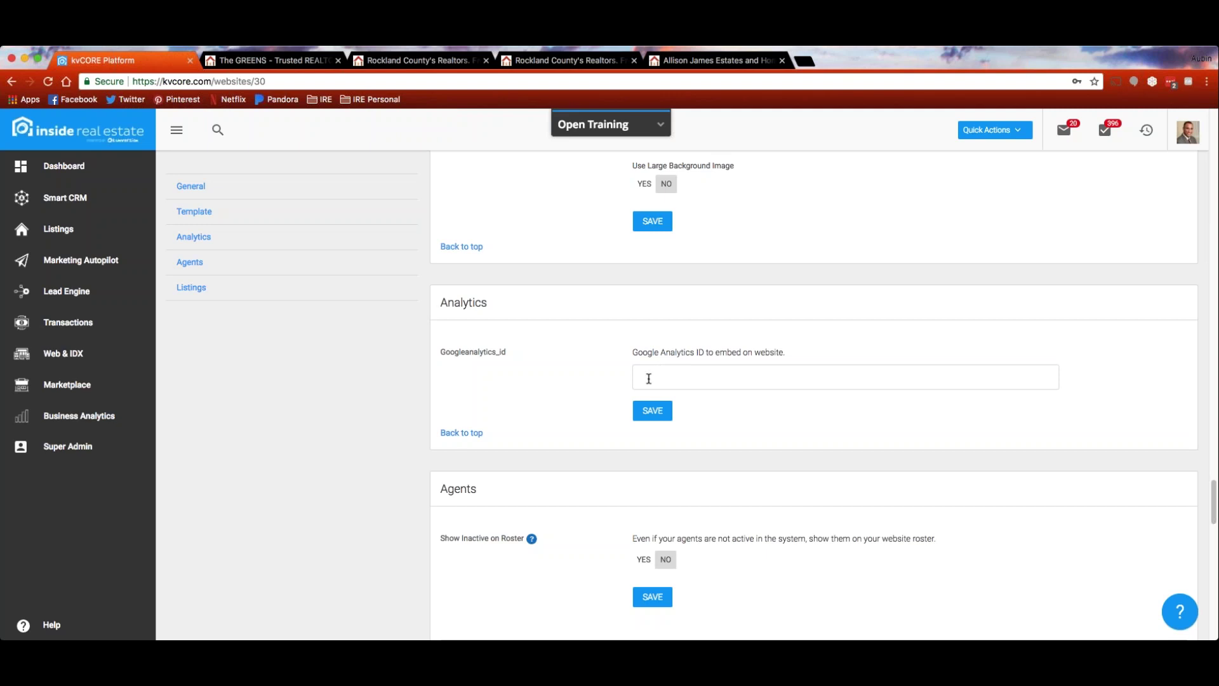
# Set Do Not Use Realtor Wording to NO
pyautogui.scroll(-3, 403, 348)
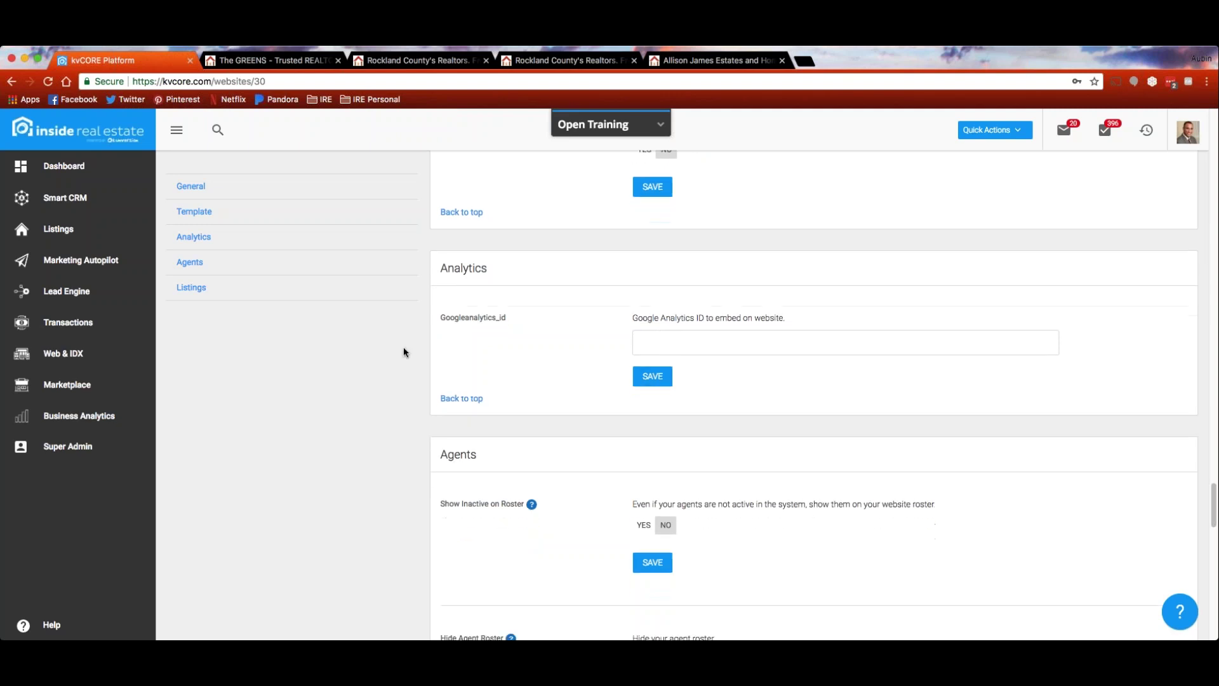
pyautogui.scroll(-3, 404, 353)
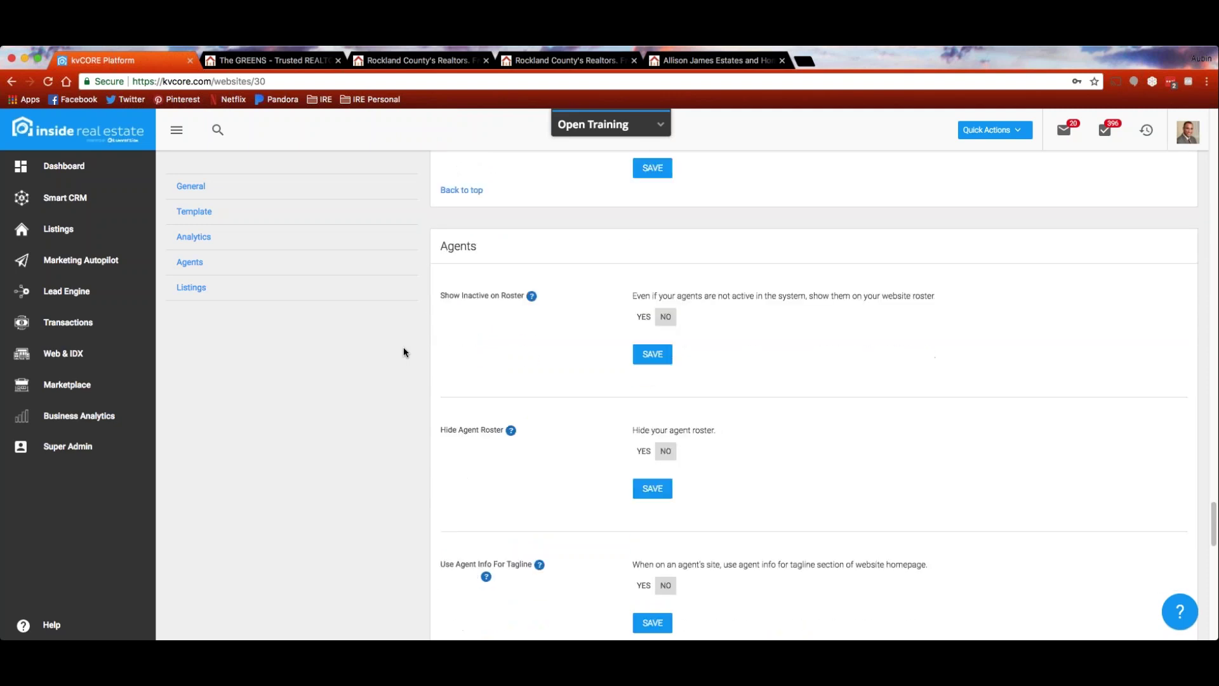
pyautogui.scroll(-3, 404, 352)
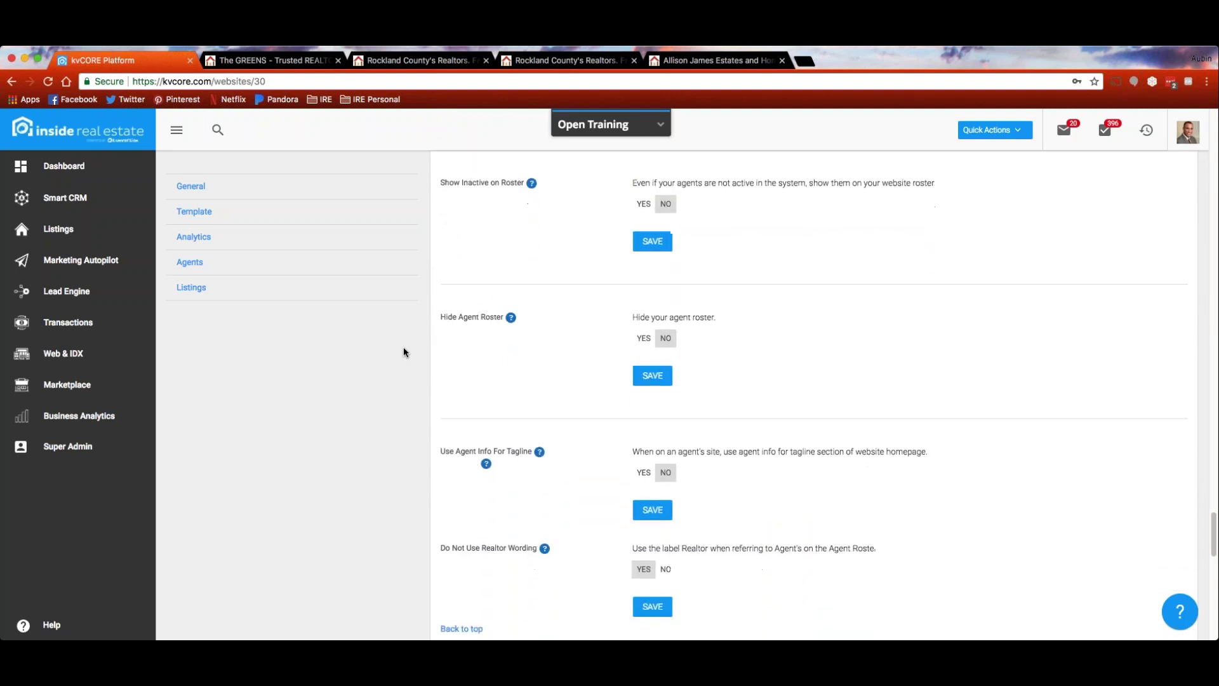
pyautogui.scroll(-2, 403, 348)
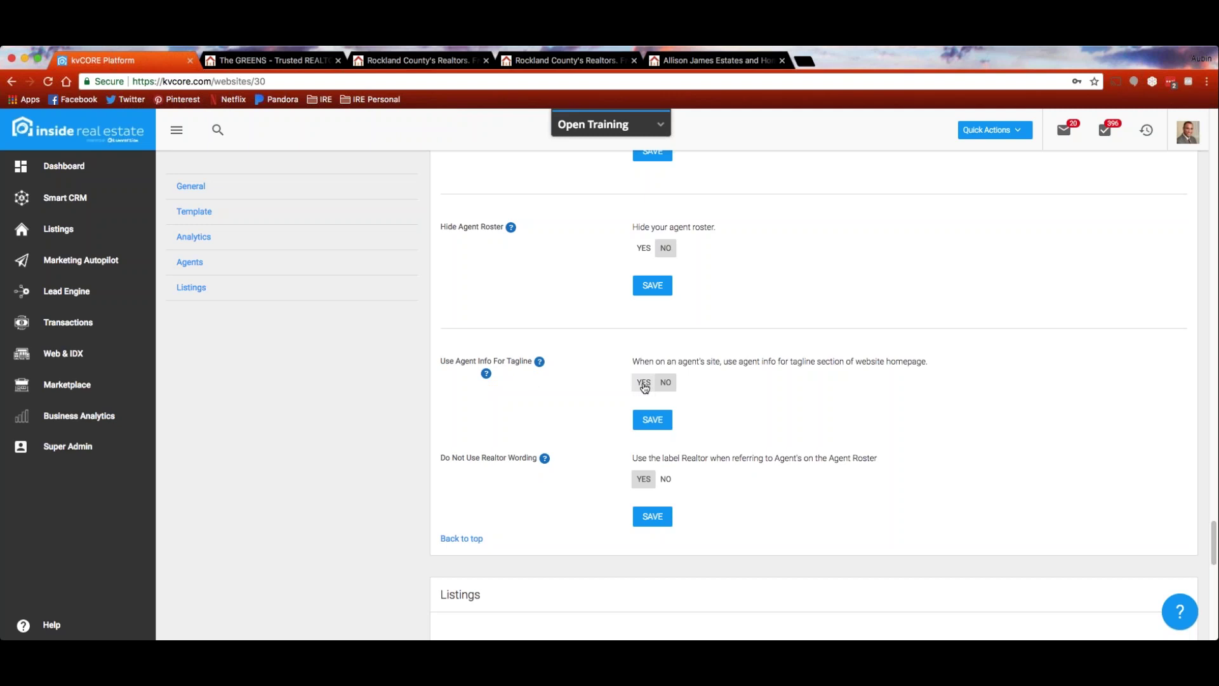
pyautogui.scroll(-2, 611, 369)
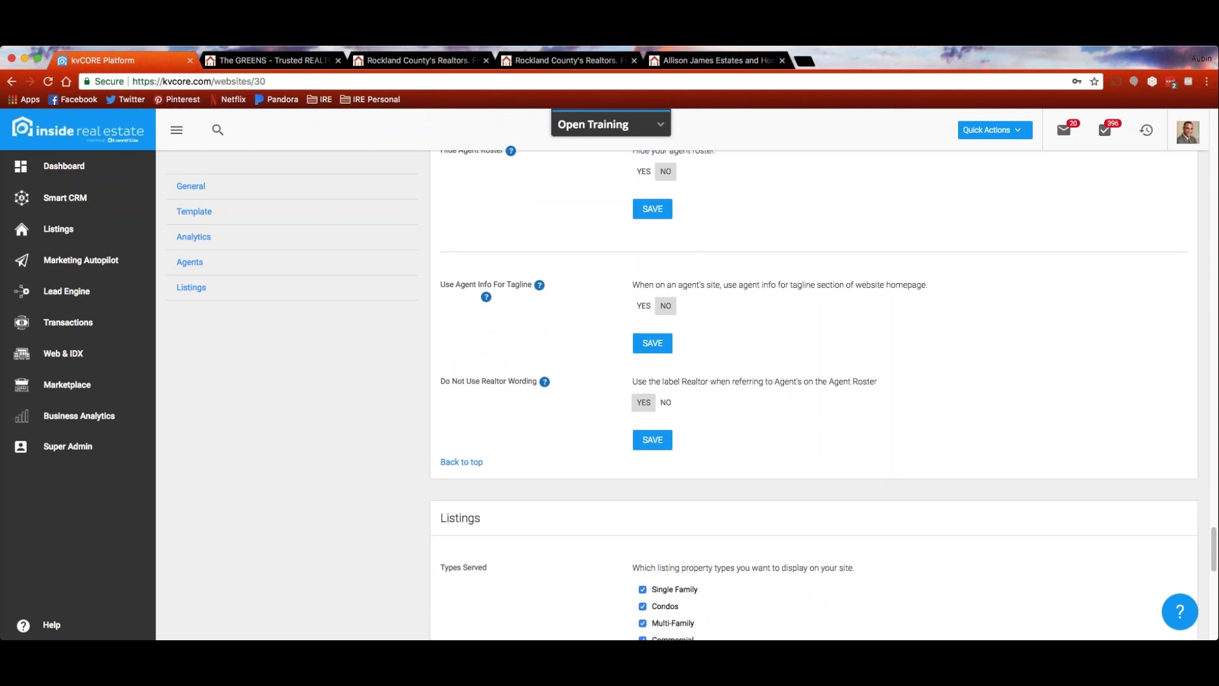
pyautogui.click(666, 402)
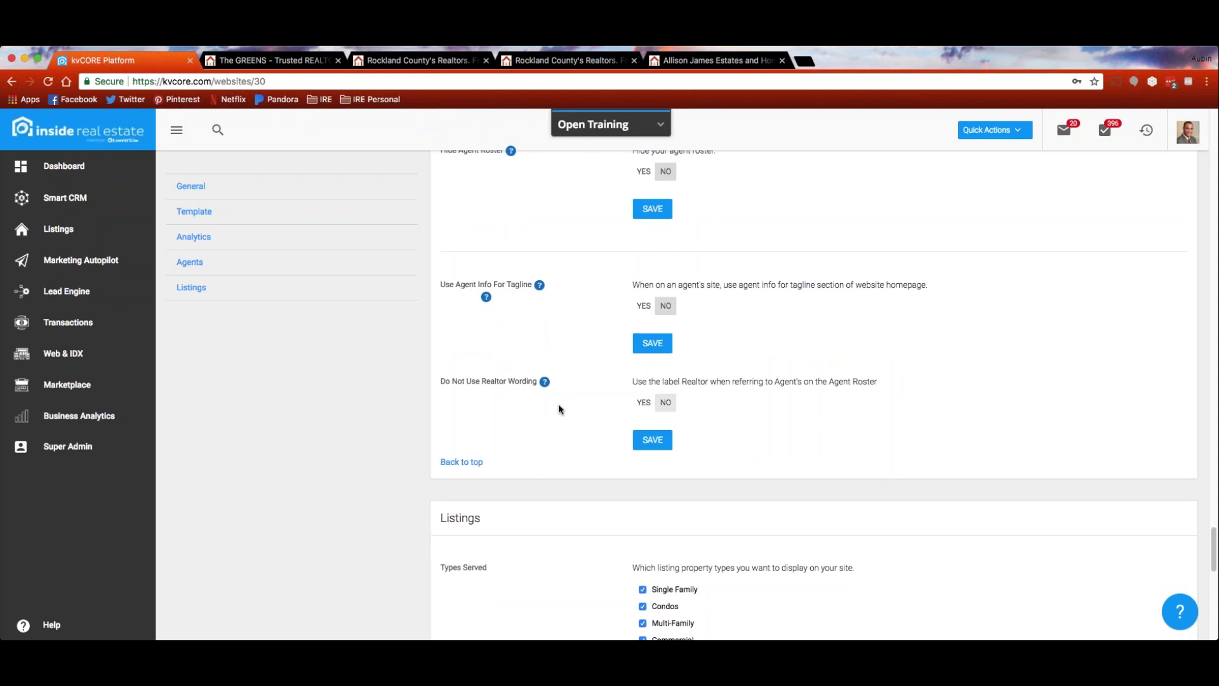
# Uncheck Commercial and Land under Types Served
pyautogui.scroll(-3, 463, 400)
pyautogui.scroll(-3, 462, 401)
pyautogui.scroll(-1, 462, 400)
pyautogui.scroll(-2, 461, 400)
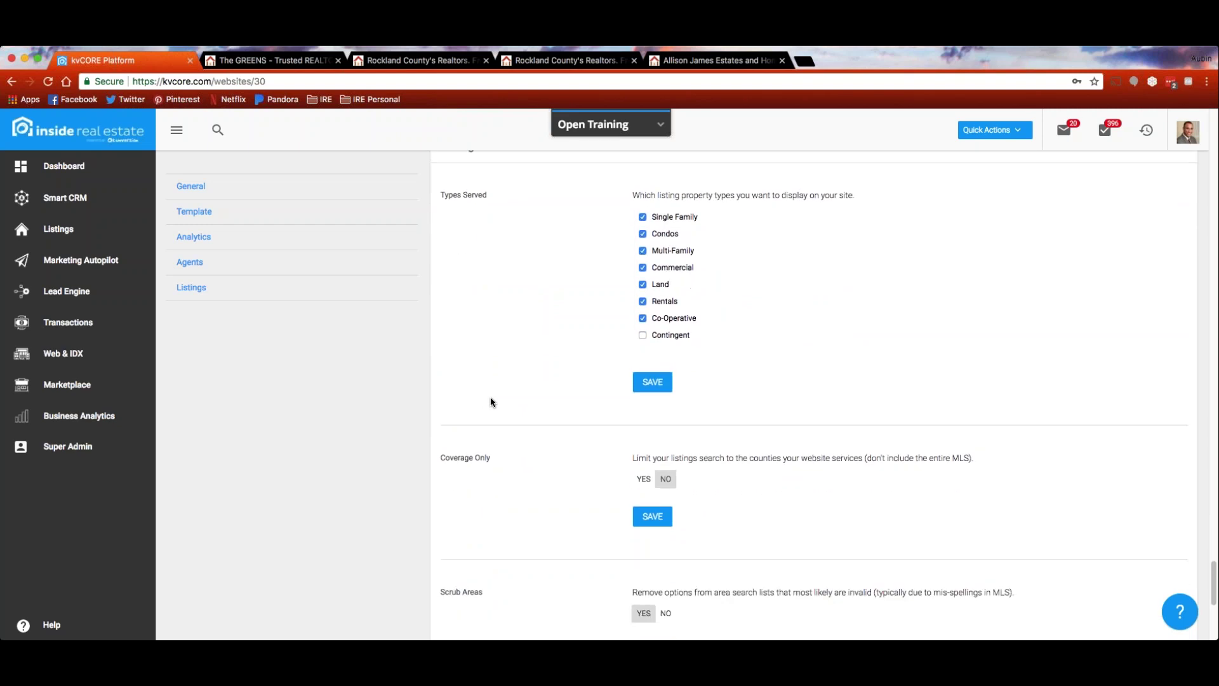
pyautogui.scroll(1, 491, 401)
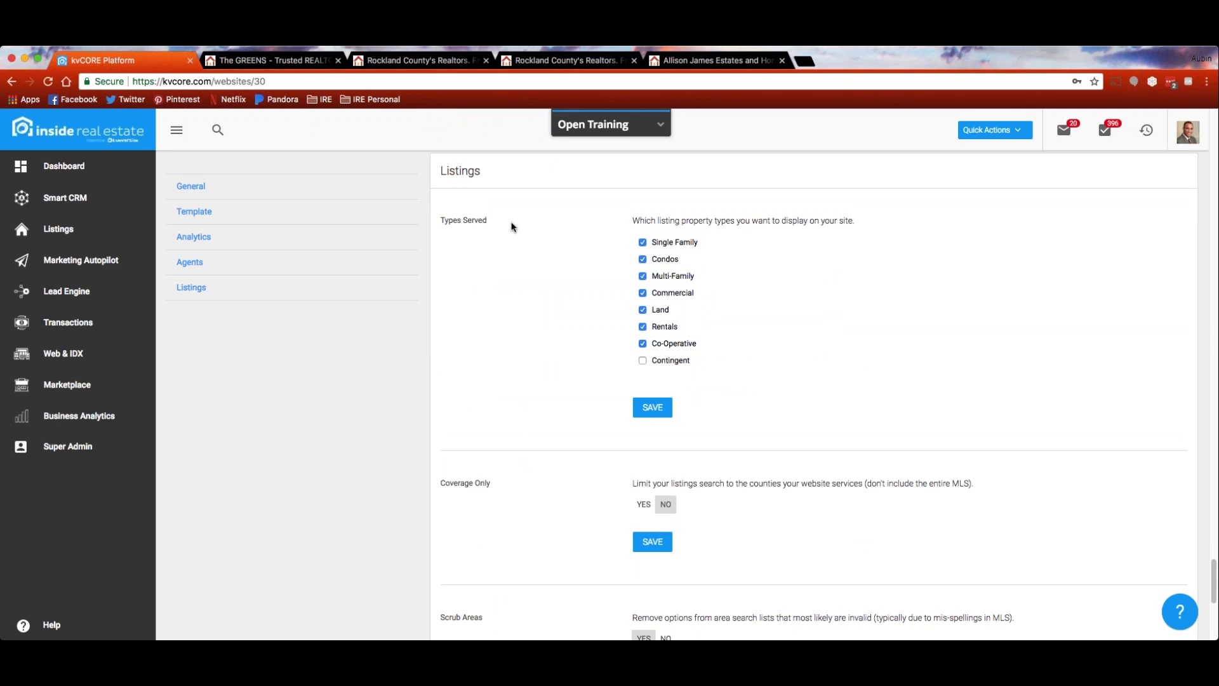
pyautogui.click(642, 293)
pyautogui.click(642, 309)
pyautogui.scroll(-3, 566, 311)
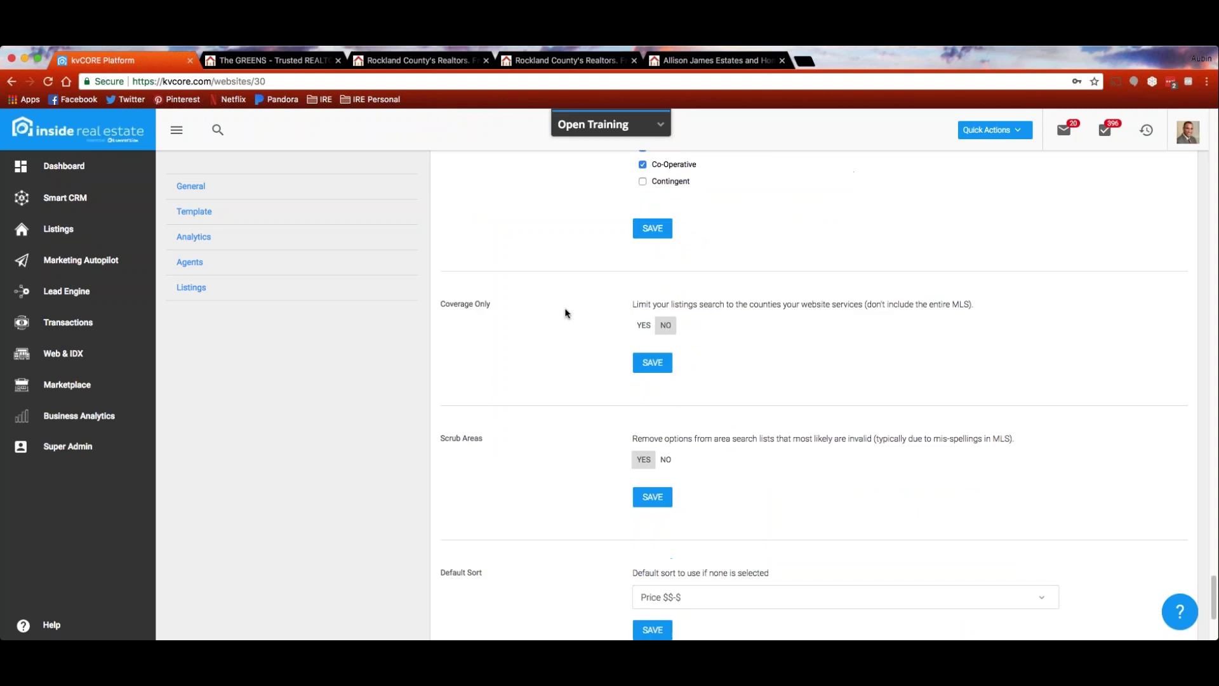
pyautogui.scroll(-2, 566, 312)
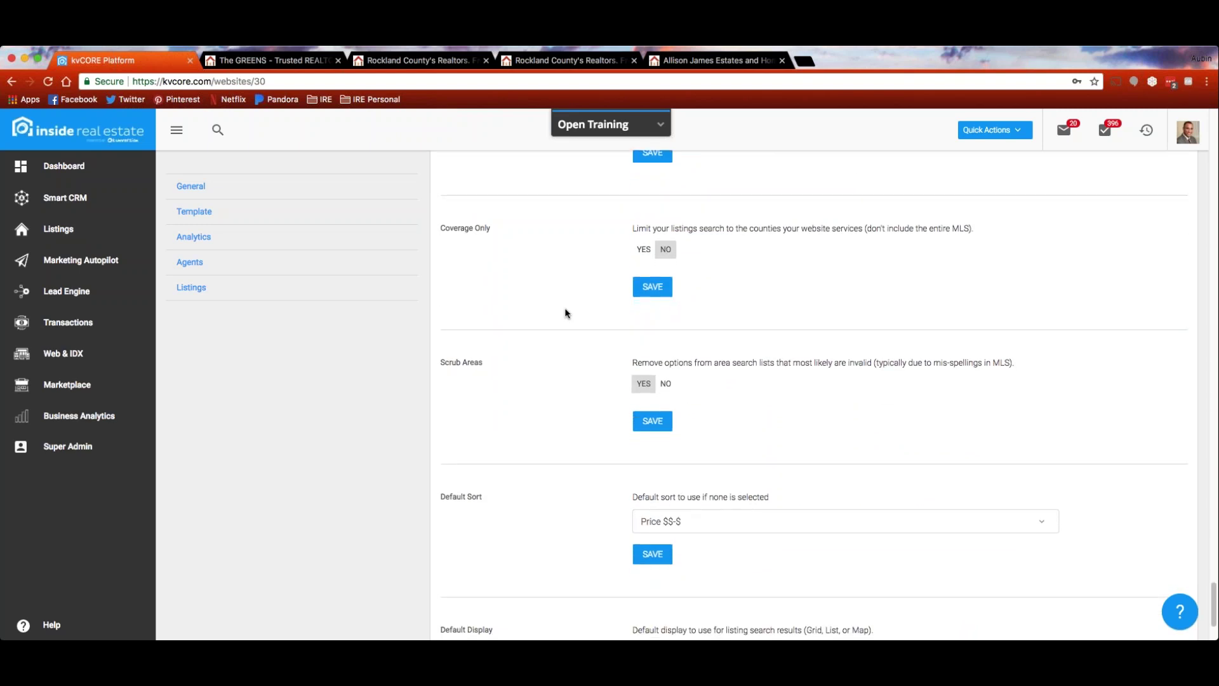
pyautogui.scroll(-1, 567, 312)
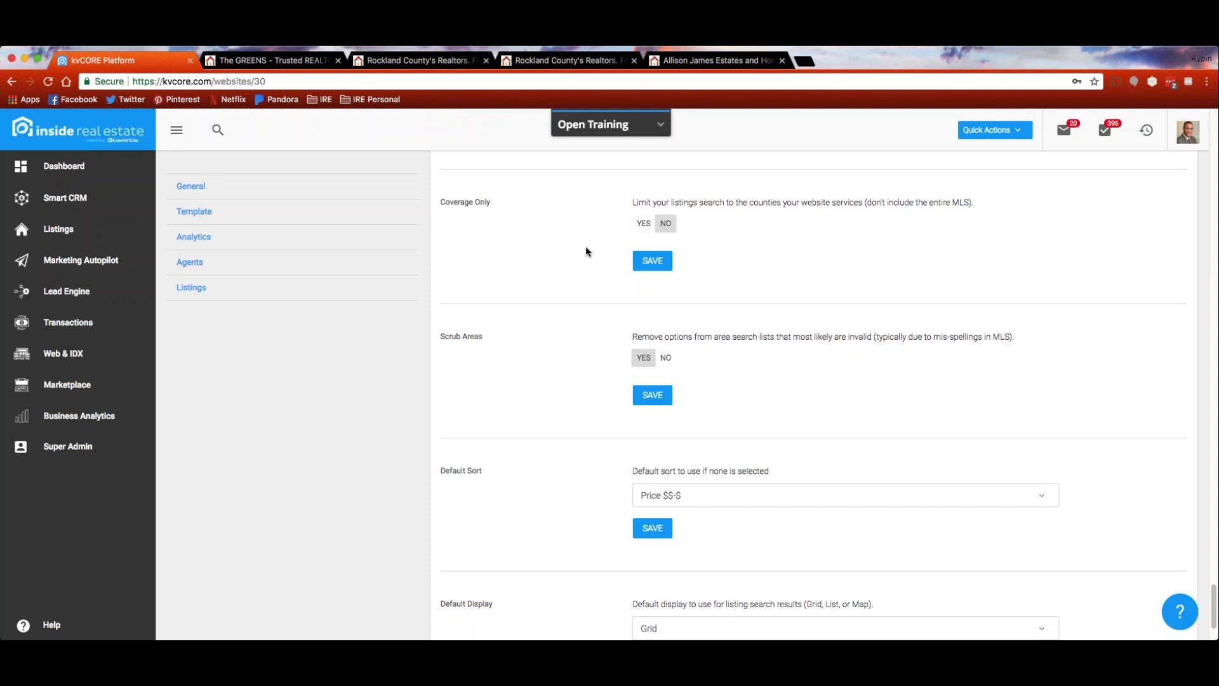
pyautogui.scroll(-1, 559, 296)
pyautogui.scroll(-3, 557, 292)
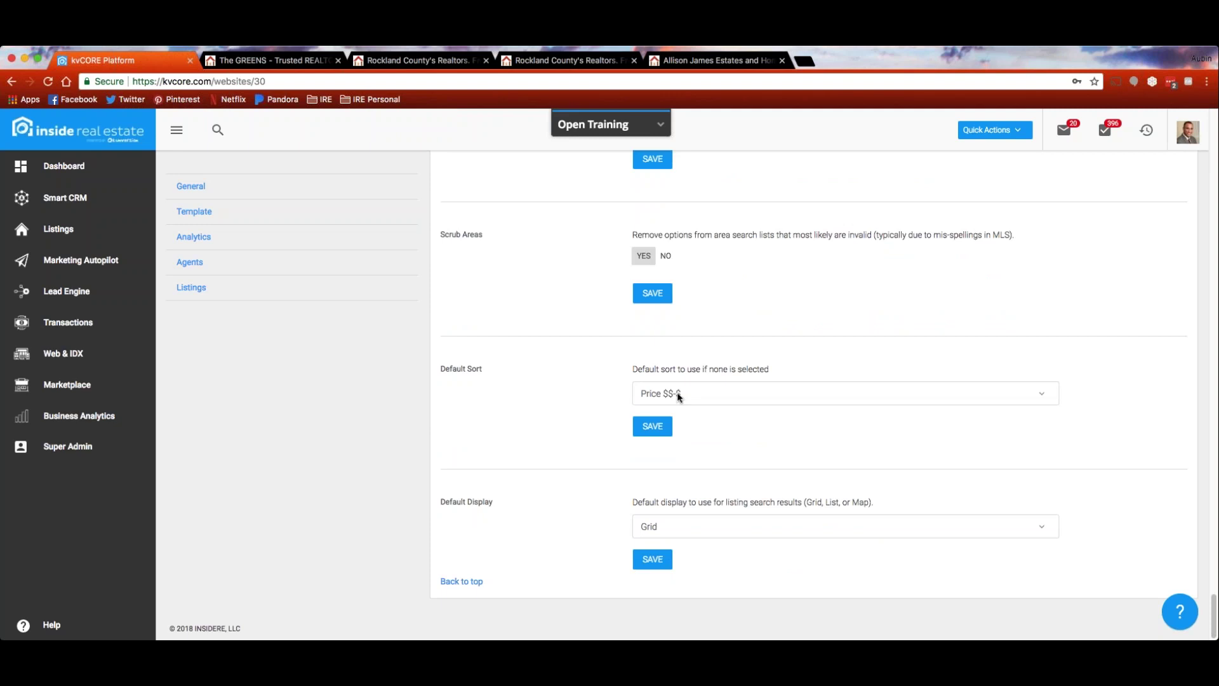
# Check the Price $$-$ default sort and Grid display, then browse the Allison James Estates Just Listed homes
pyautogui.click(1044, 397)
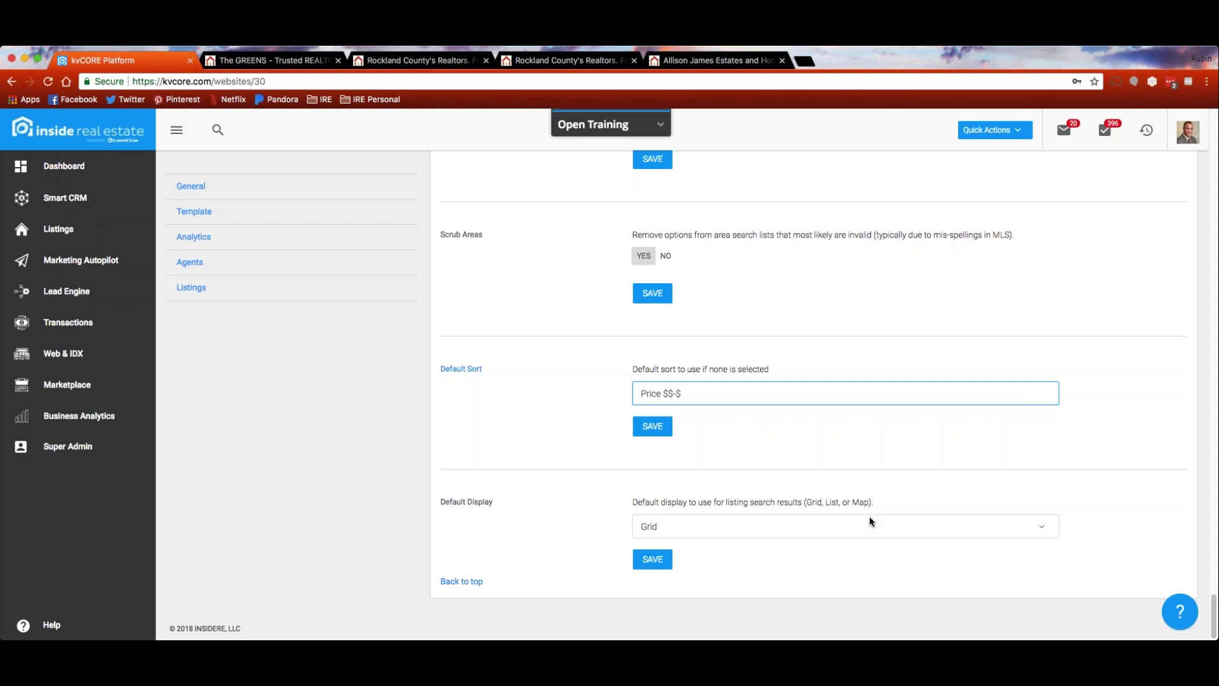
pyautogui.click(1043, 530)
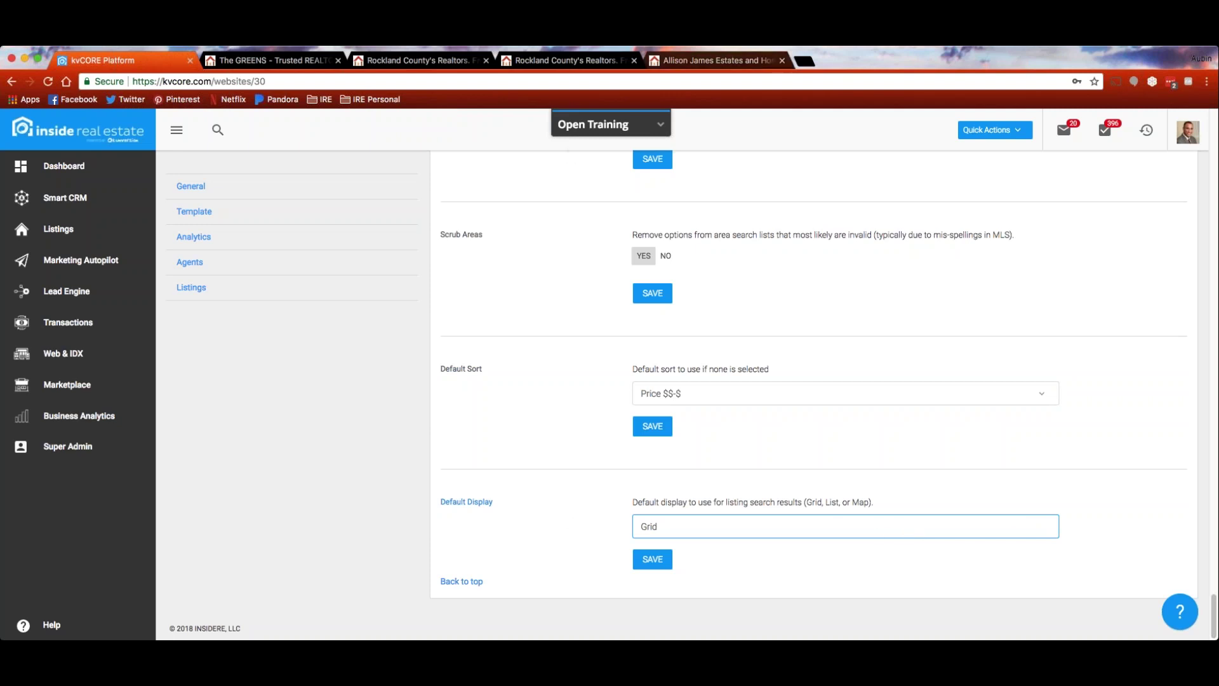
pyautogui.click(718, 61)
pyautogui.scroll(-7, 197, 413)
pyautogui.scroll(-5, 196, 412)
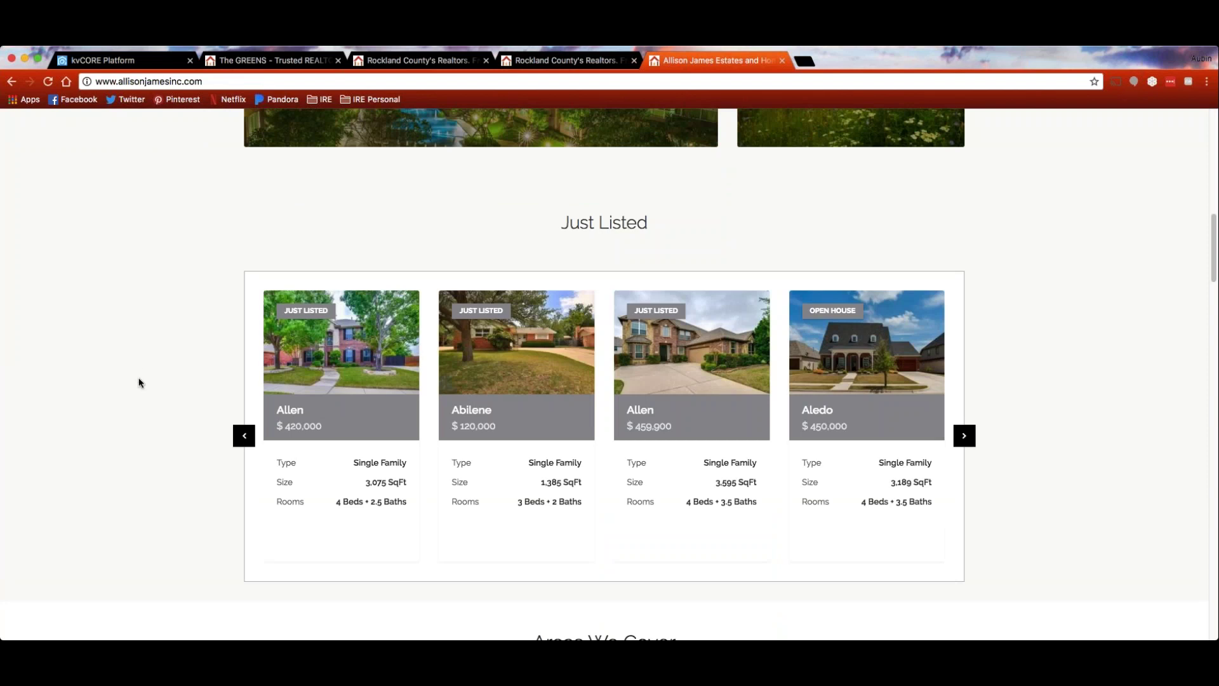
# Open the details of the $420,000 Allen listing
pyautogui.scroll(1, 136, 378)
pyautogui.scroll(-1, 136, 381)
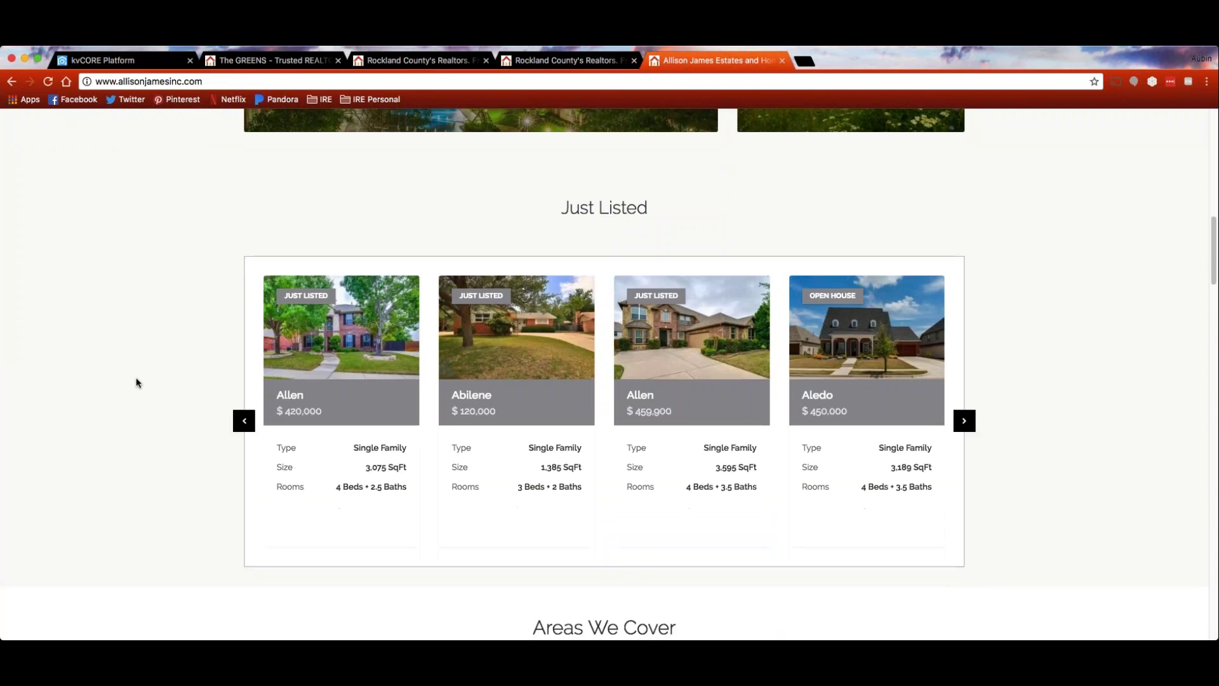
pyautogui.click(339, 297)
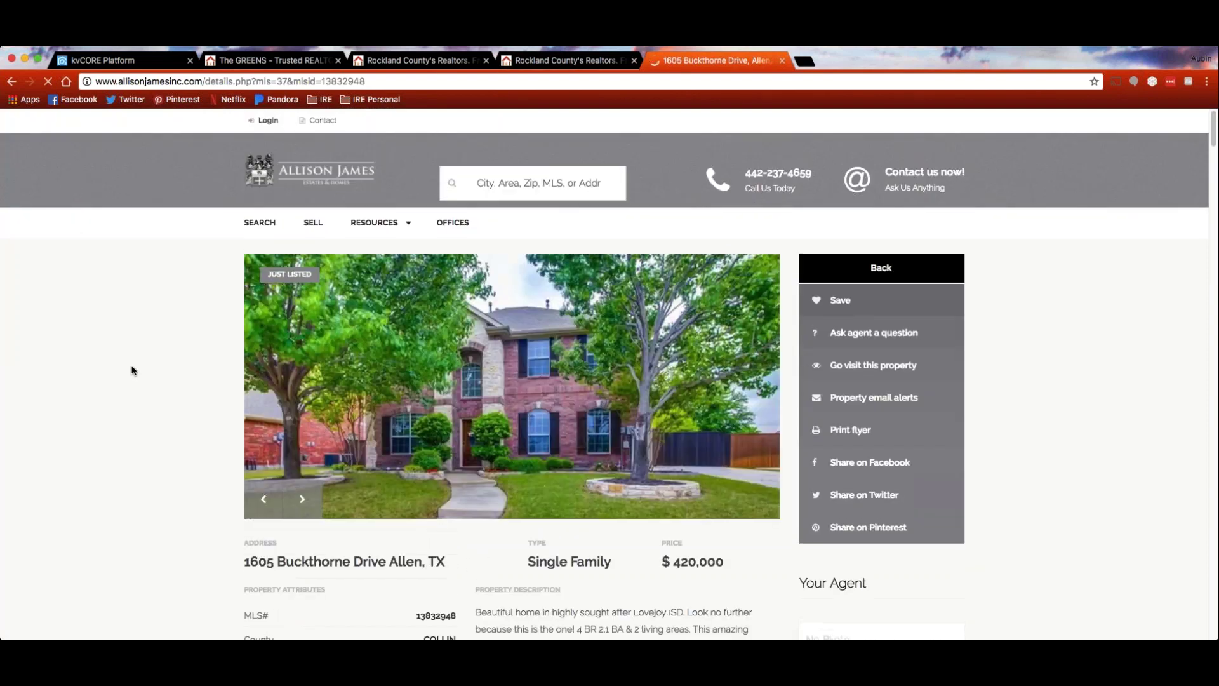
pyautogui.scroll(-2, 133, 370)
pyautogui.scroll(2, 133, 370)
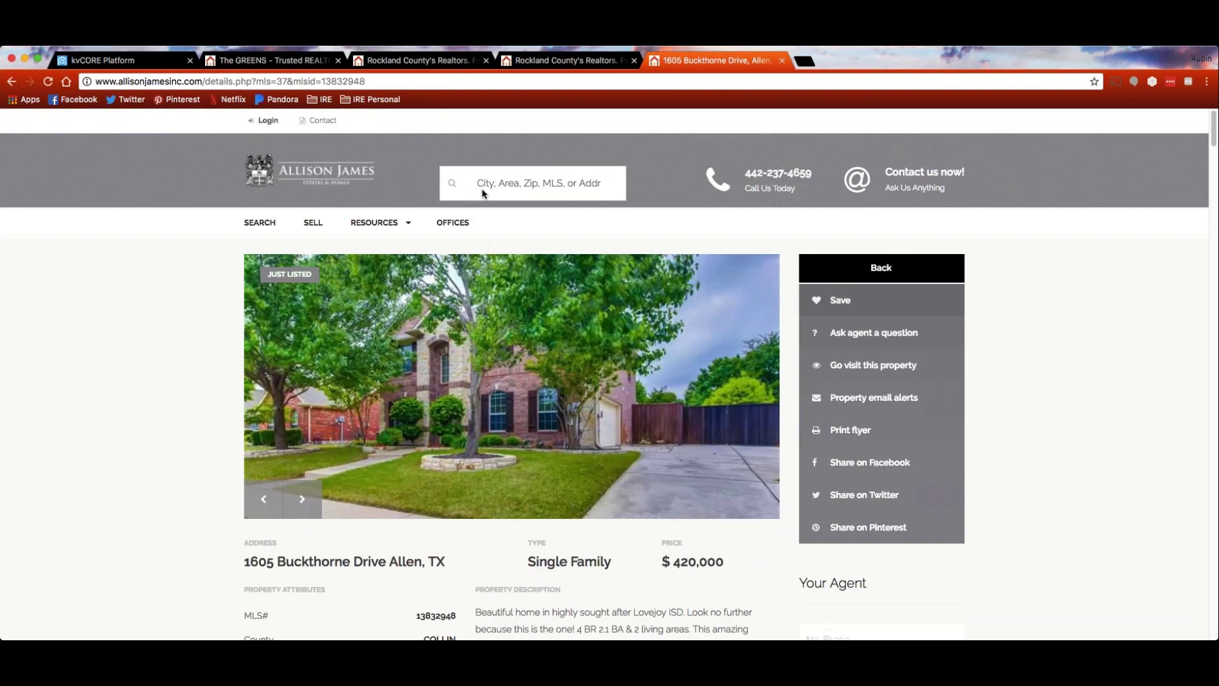
# View search results as a list and on the map with the office marker, then return to kvCORE
pyautogui.click(272, 226)
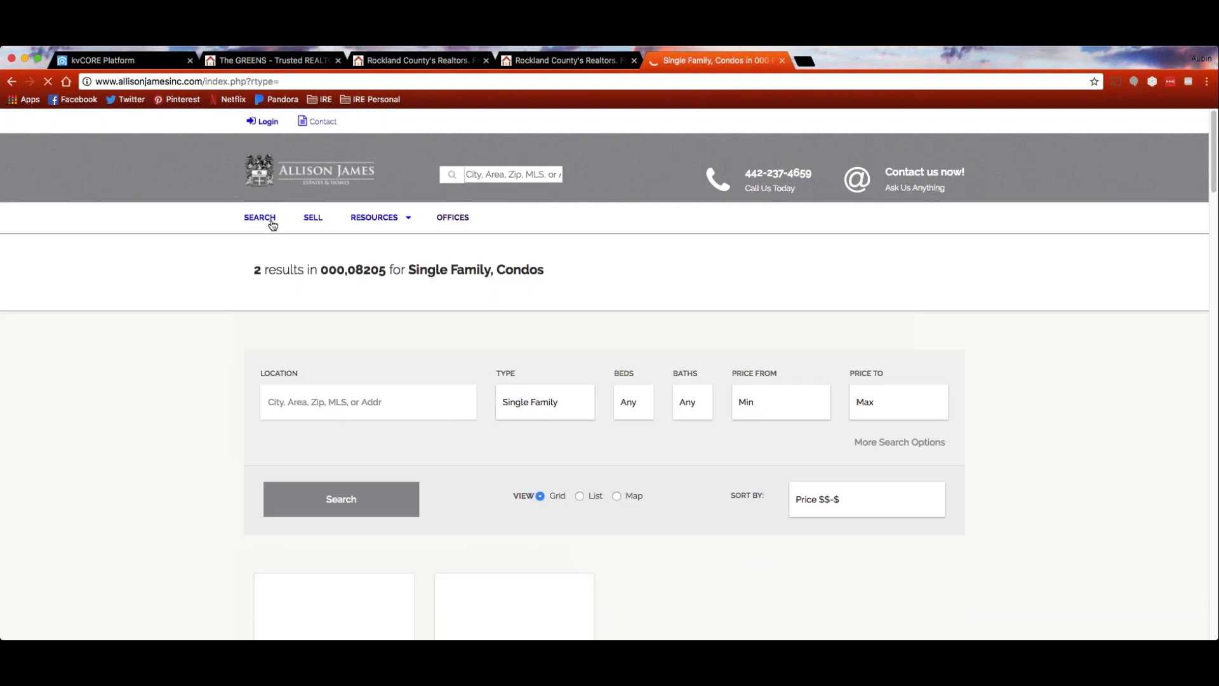
pyautogui.click(582, 501)
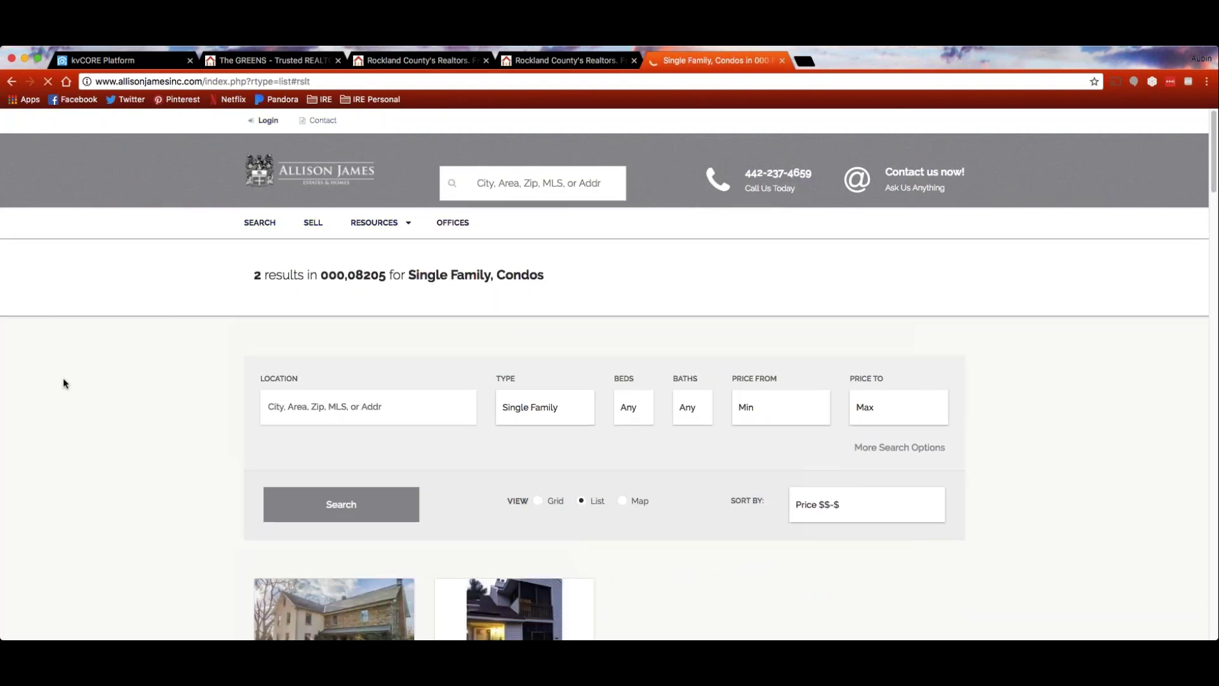
pyautogui.scroll(-10, 90, 376)
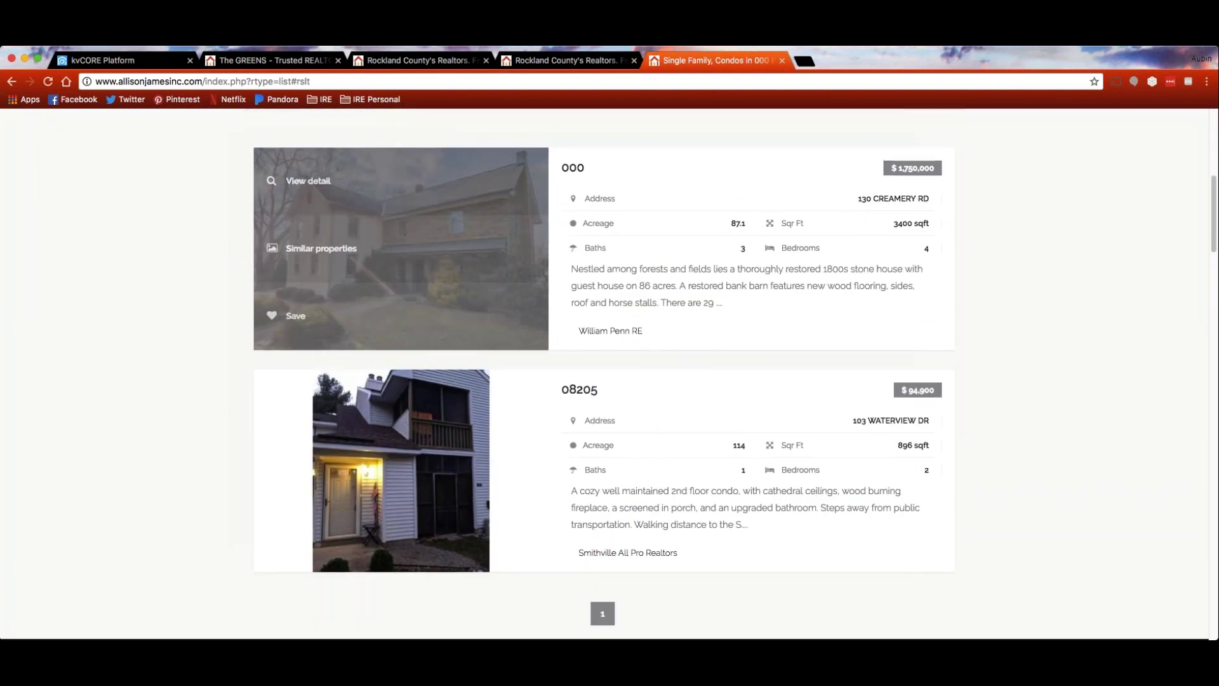
pyautogui.scroll(5, 190, 386)
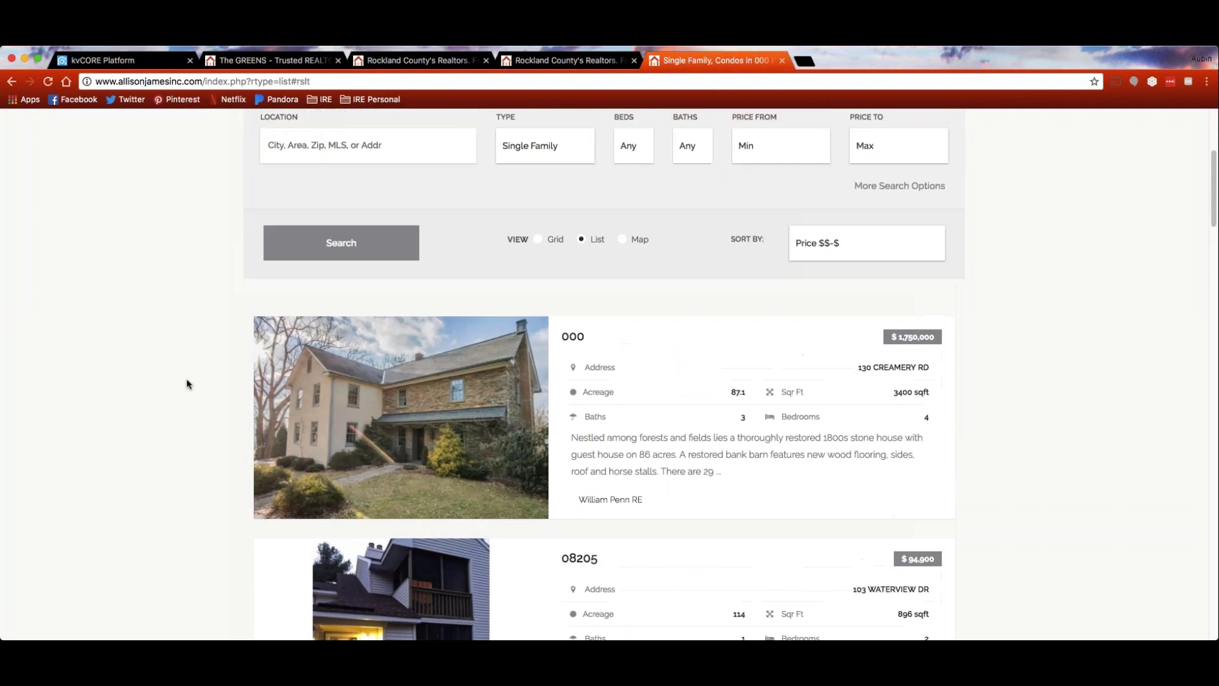
pyautogui.click(623, 244)
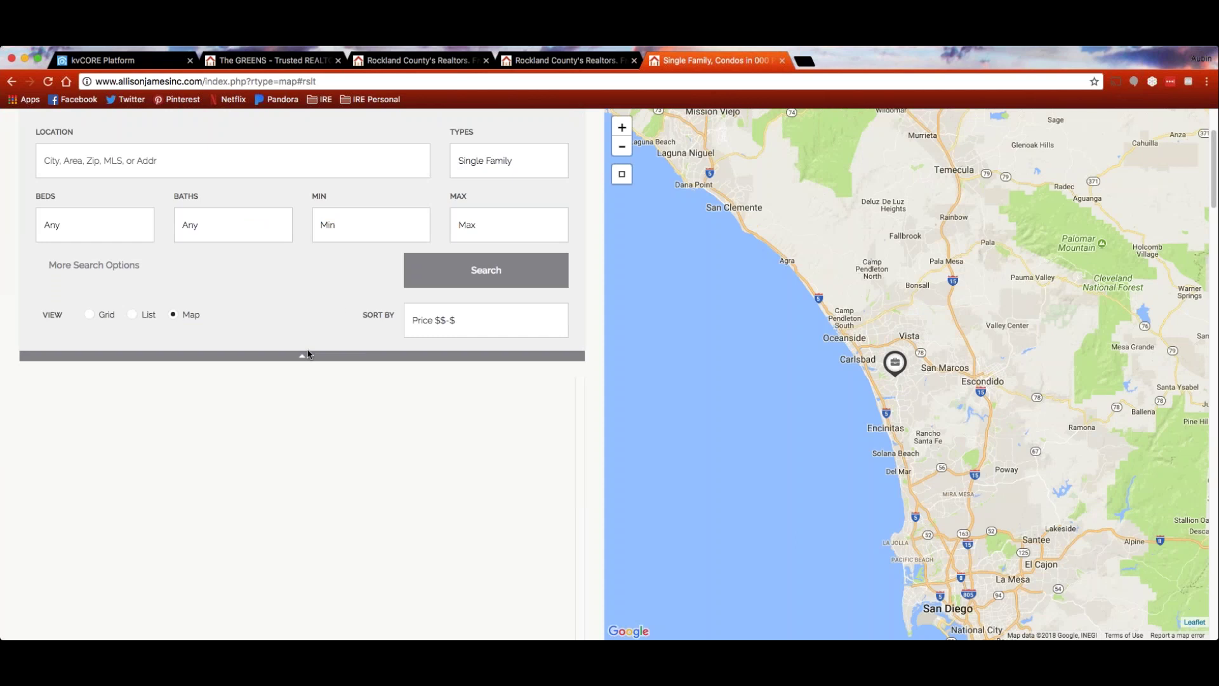
pyautogui.click(895, 363)
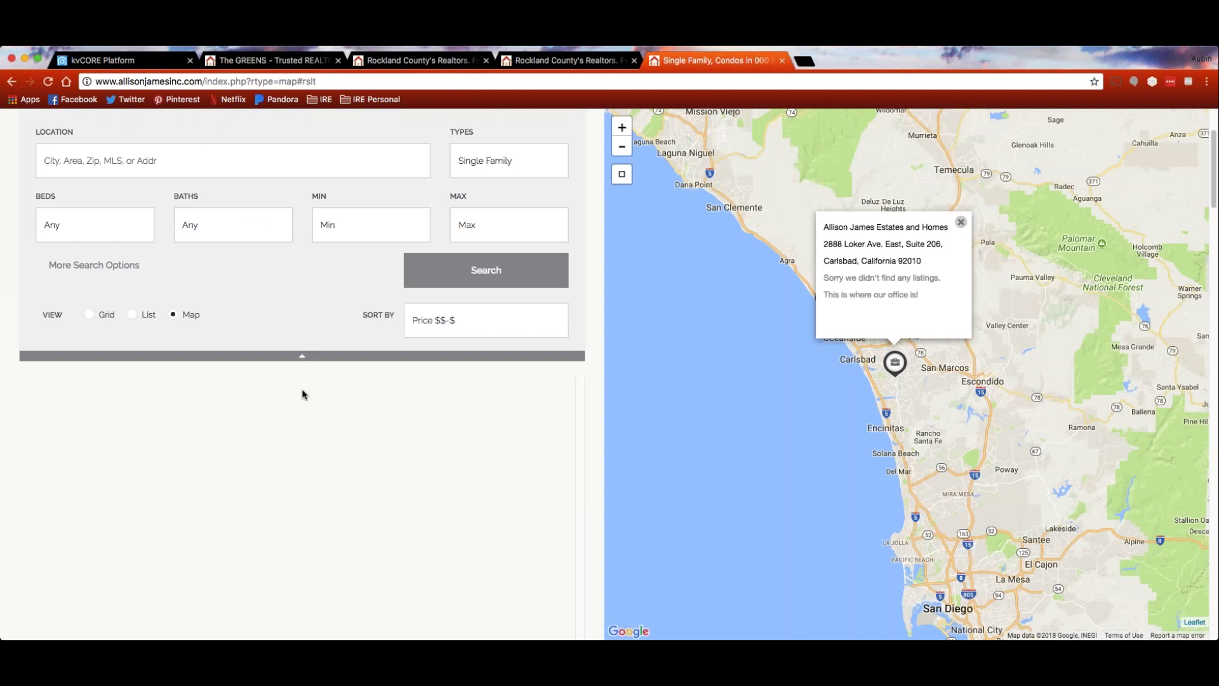
pyautogui.press('super+r')
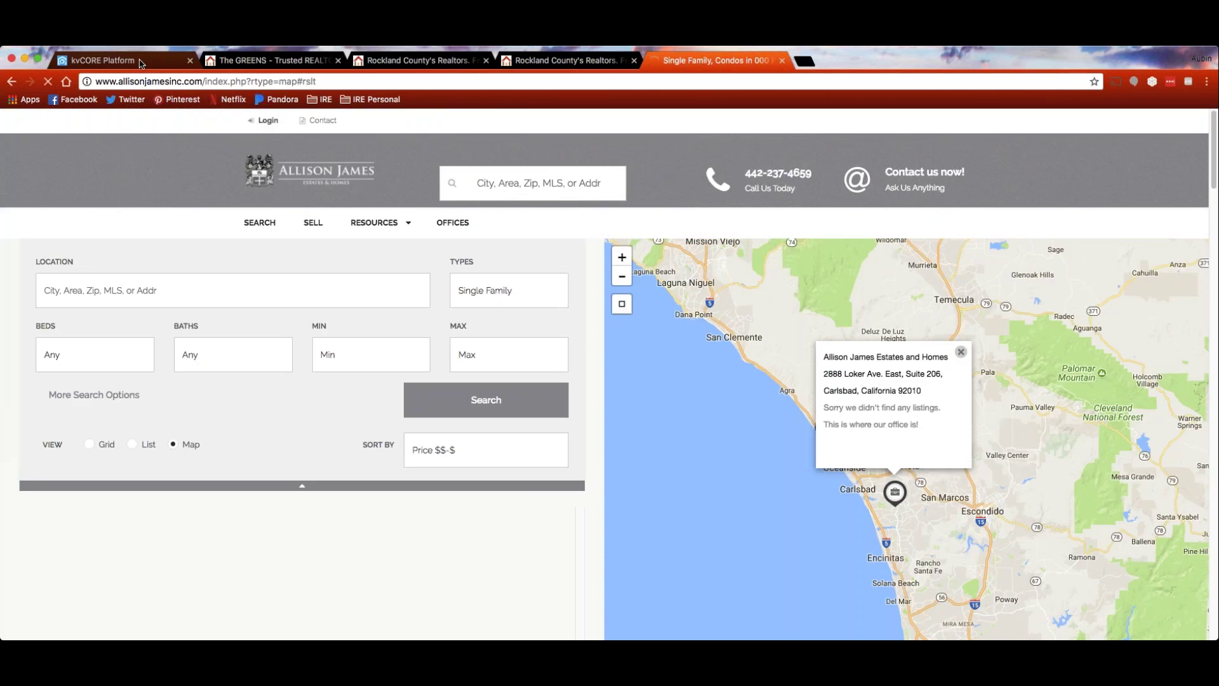
pyautogui.press('super+1')
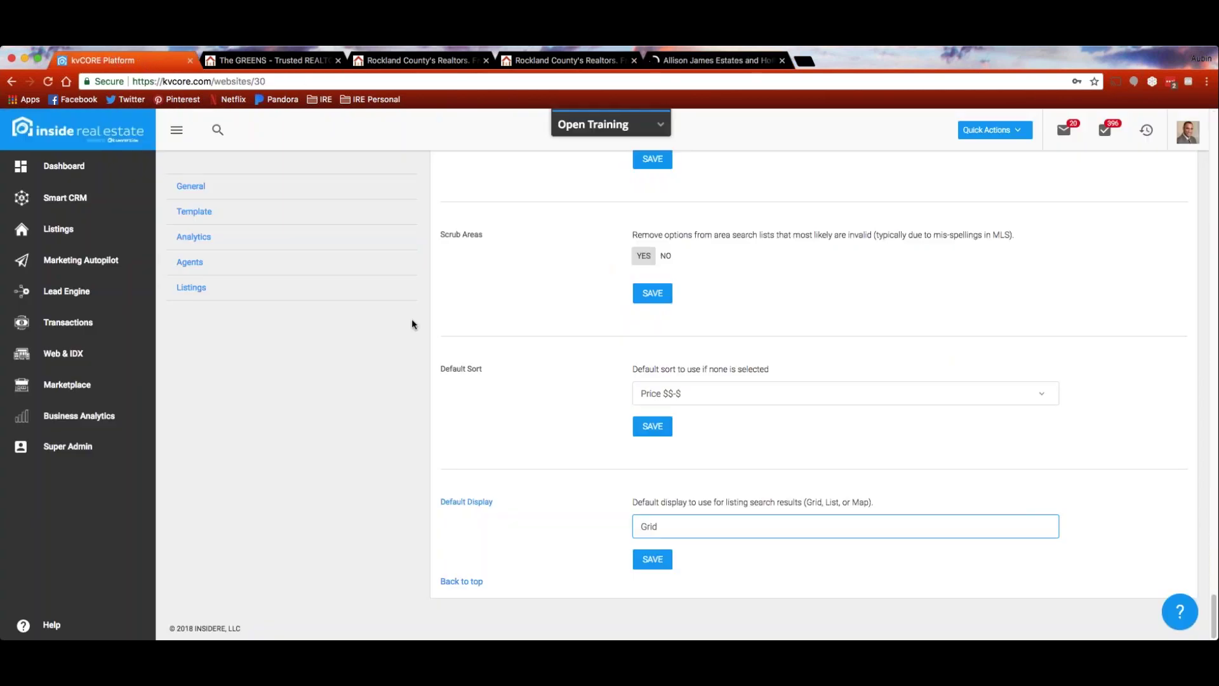
# Open Web & IDX to see aubin.kvcore-demo.com's Hero template, Realty-executives theme and 6 testimonials
pyautogui.scroll(-10, 428, 385)
pyautogui.scroll(5, 429, 385)
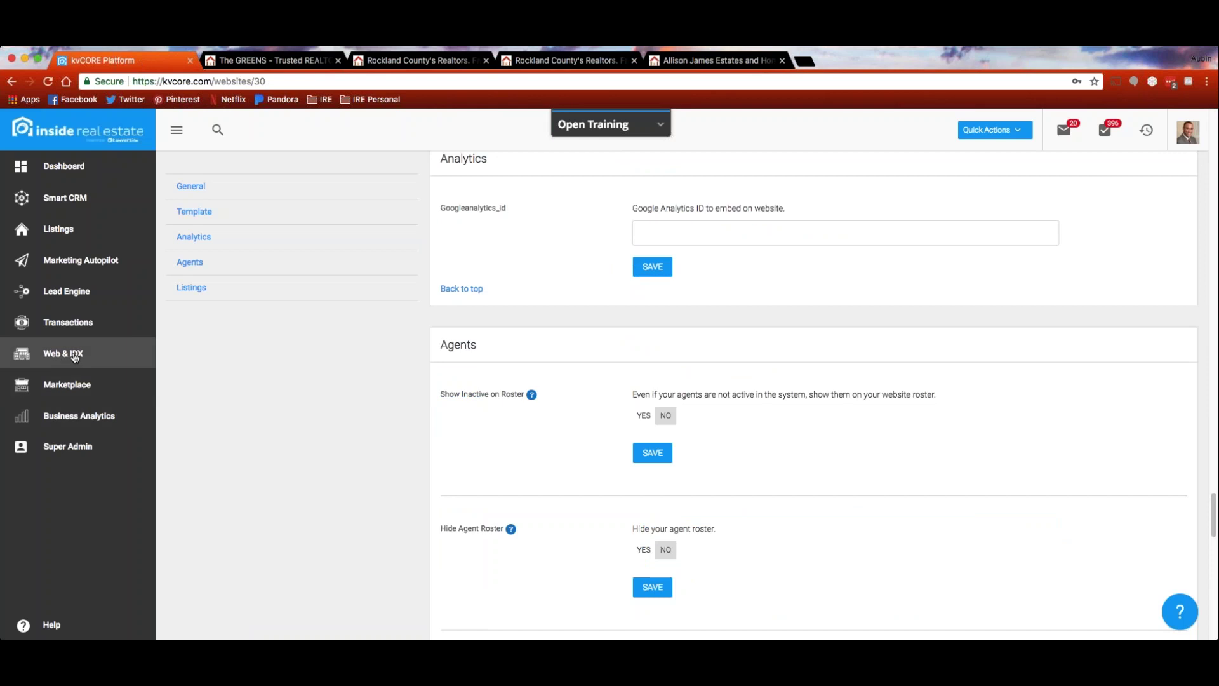
pyautogui.click(75, 357)
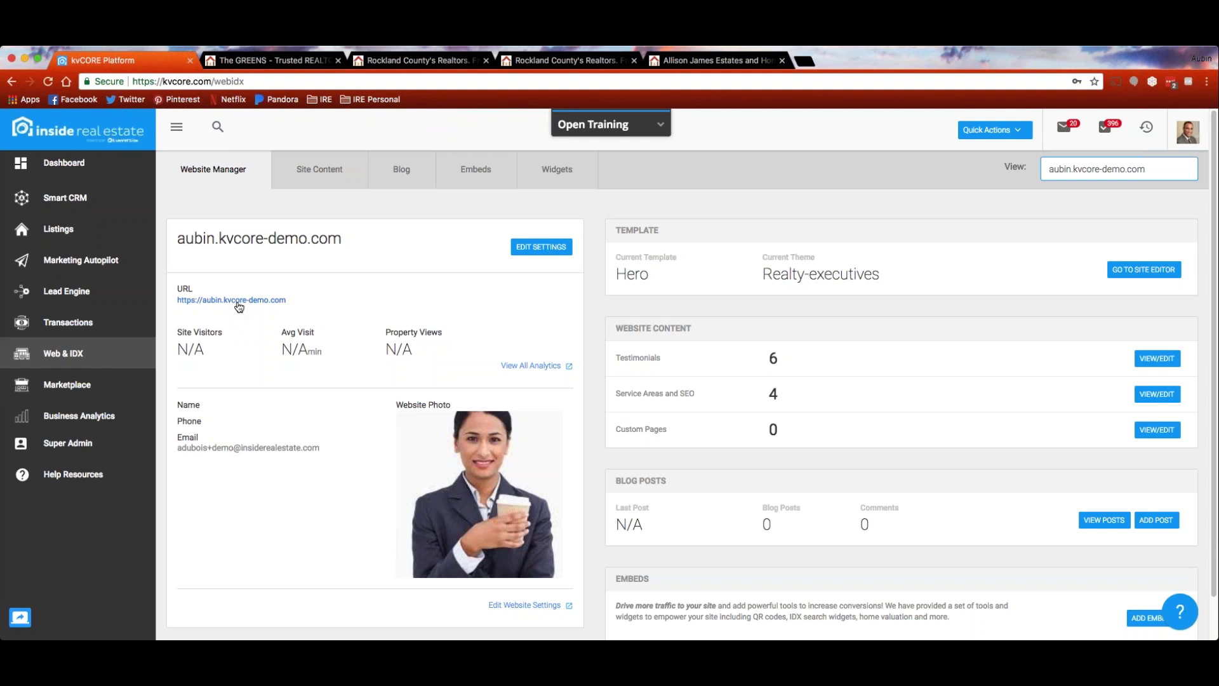
# Launch the site editor for aubin.kvcore-demo.com's Hero template from the Template panel
pyautogui.scroll(-2, 317, 315)
pyautogui.scroll(-1, 845, 289)
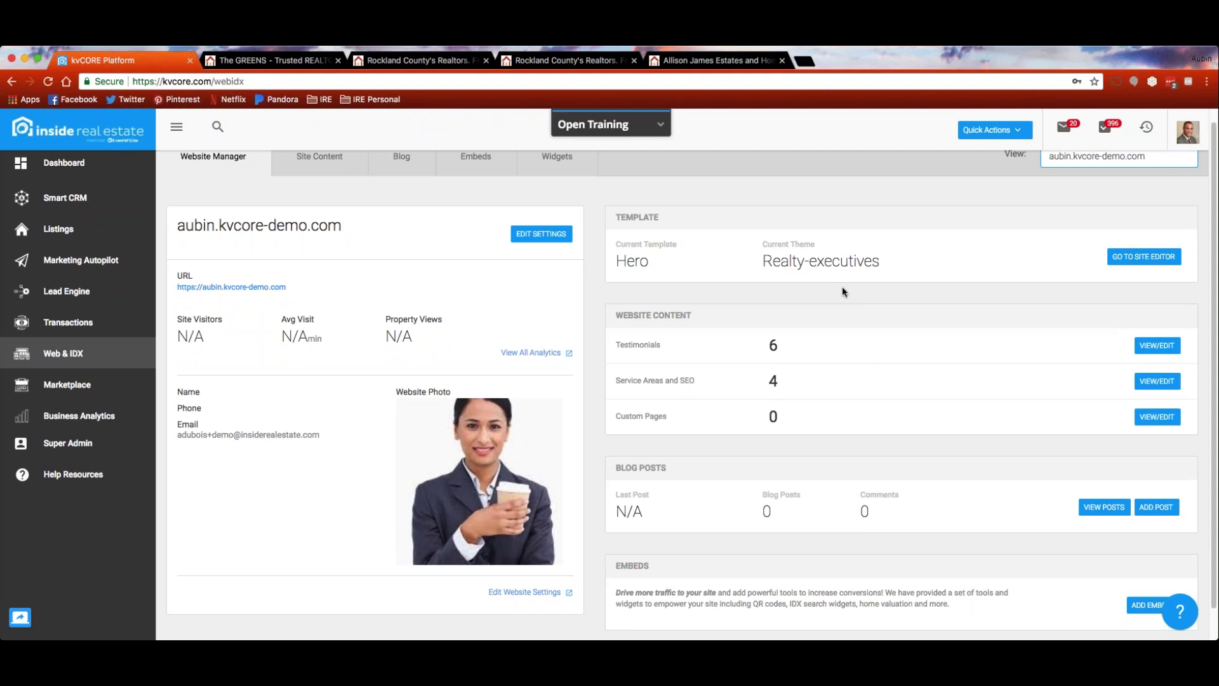
pyautogui.click(1144, 256)
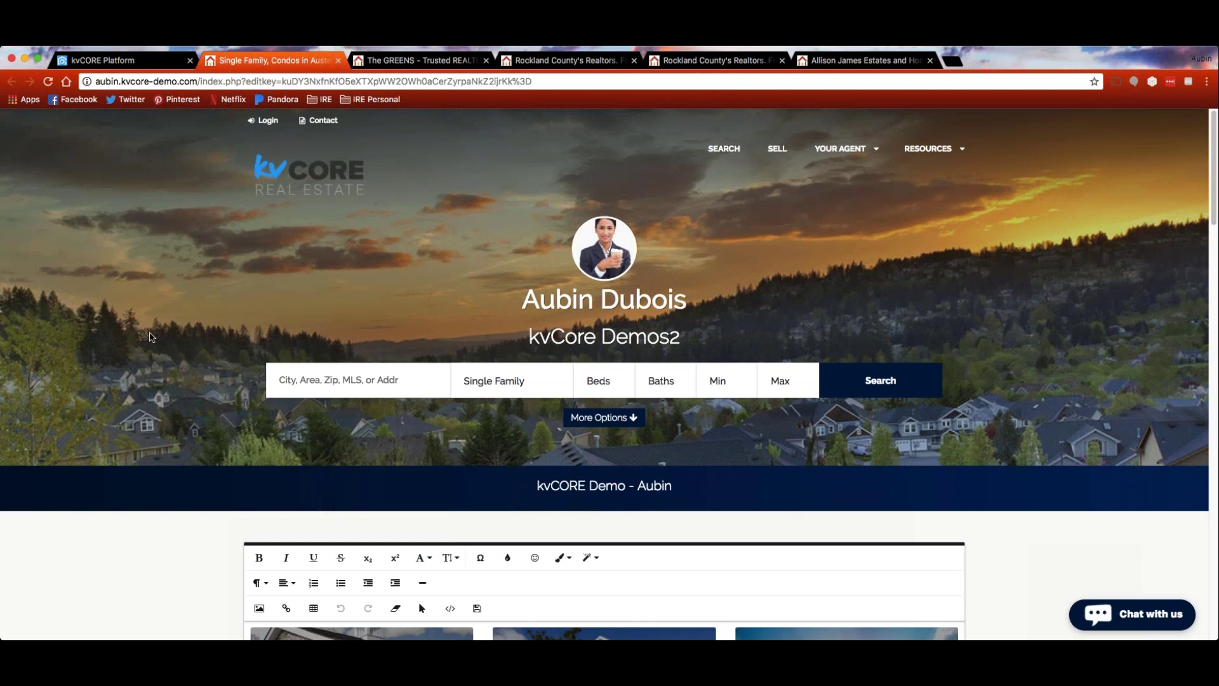
# Edit the testLand category tile title so it reads Land
pyautogui.scroll(-5, 150, 336)
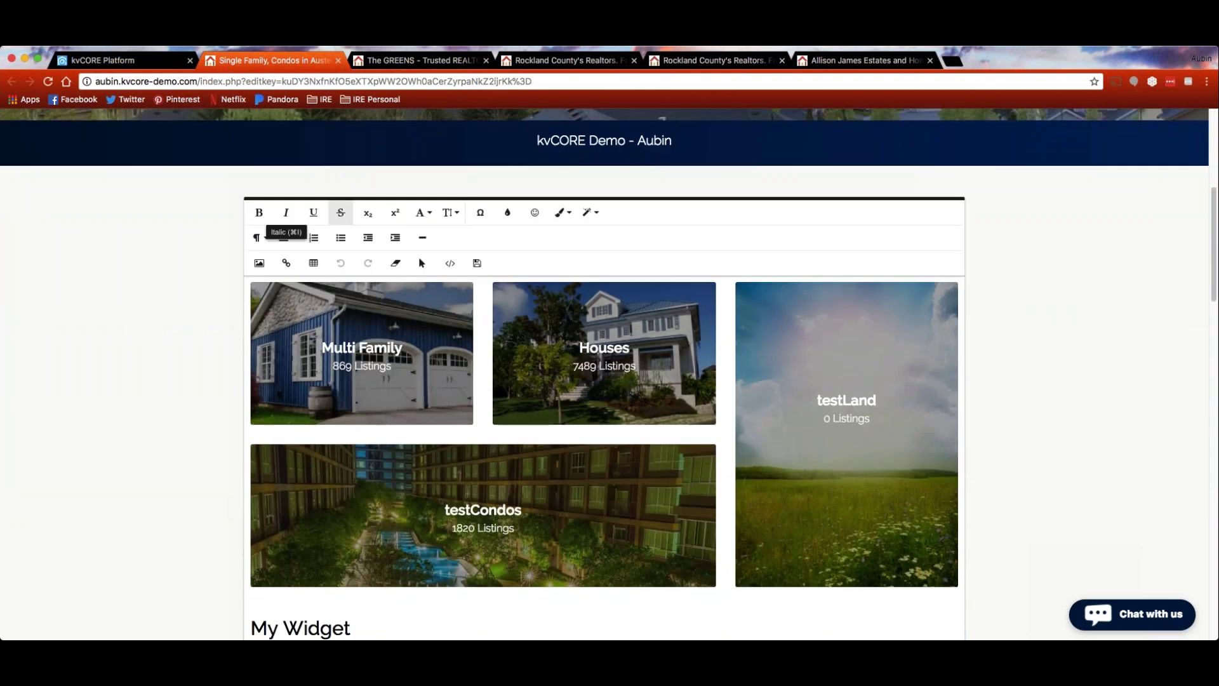
pyautogui.moveTo(818, 309)
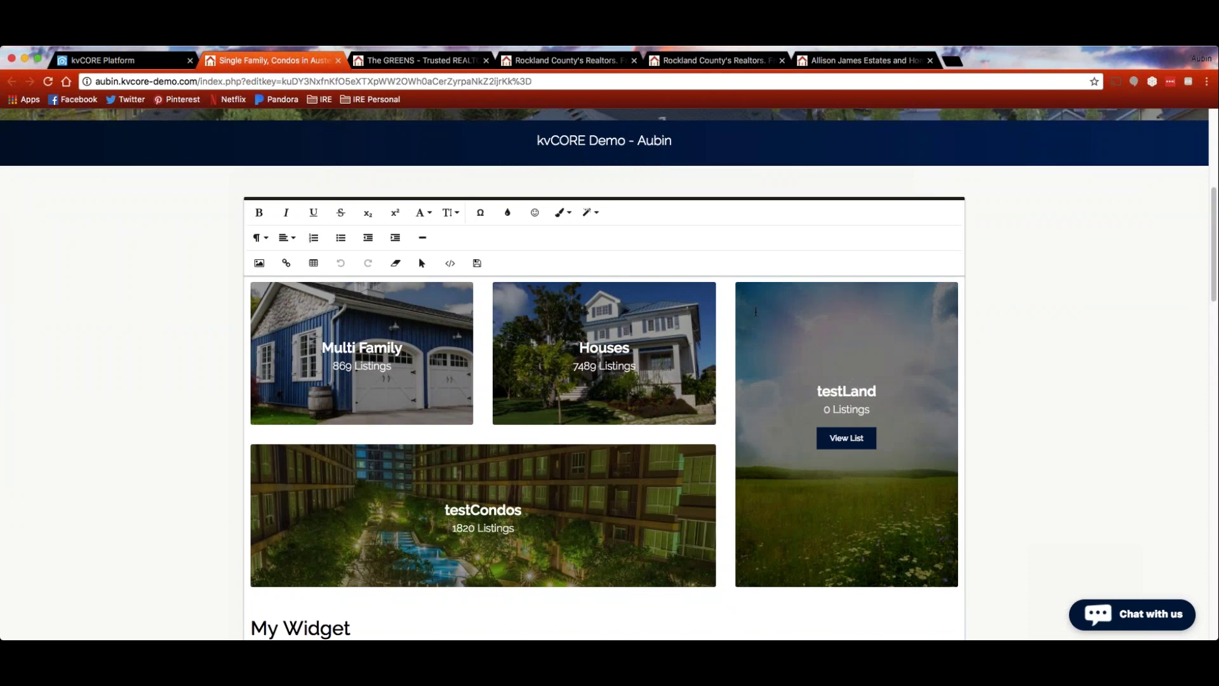
pyautogui.scroll(-1, 756, 311)
pyautogui.click(851, 375)
pyautogui.click(882, 373)
pyautogui.click(848, 364)
pyautogui.press('BackSpace')
pyautogui.press('BackSpace')
pyautogui.press('BackSpace')
pyautogui.press('BackSpace')
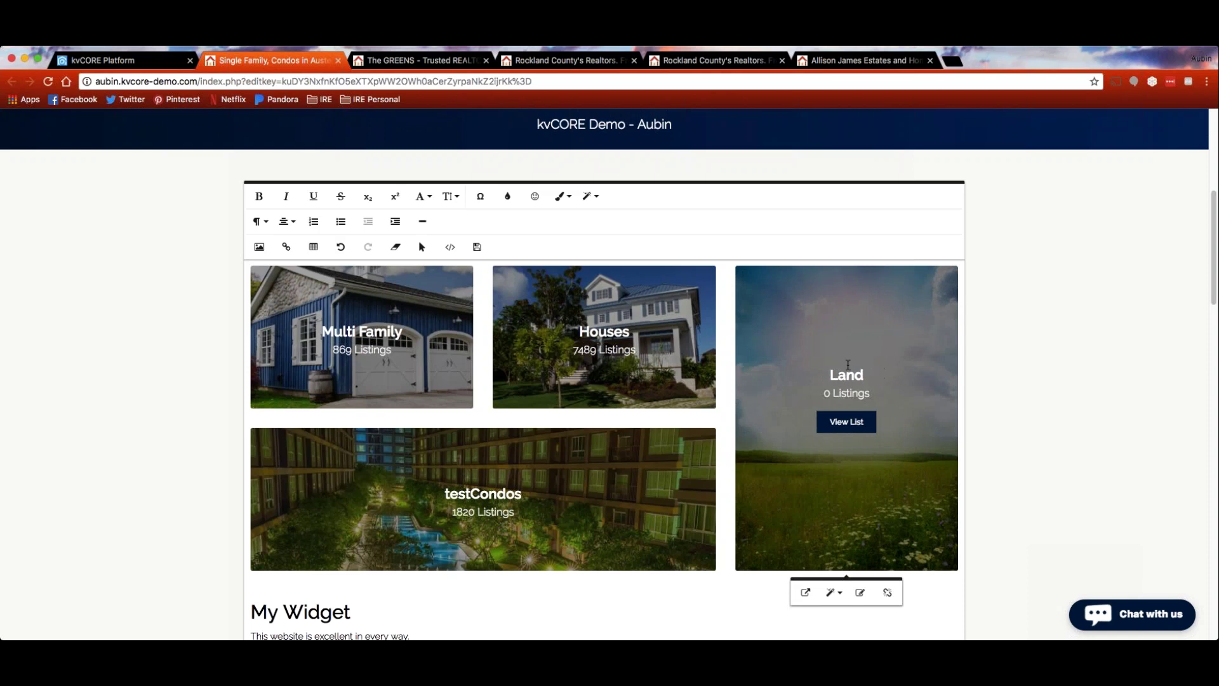
pyautogui.click(872, 375)
# Rename testCondos to Townhouses and trim Multi Family down to Family
pyautogui.click(488, 484)
pyautogui.moveTo(518, 485); pyautogui.dragTo(444, 485)
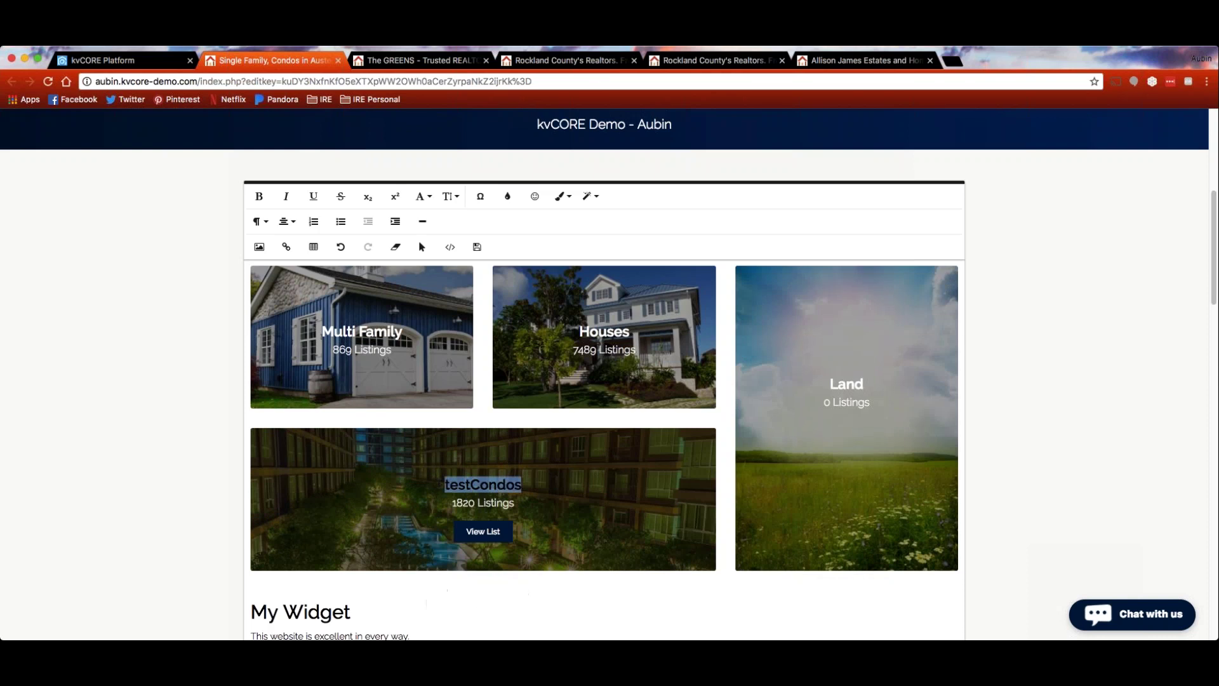
pyautogui.write('Townhouse')
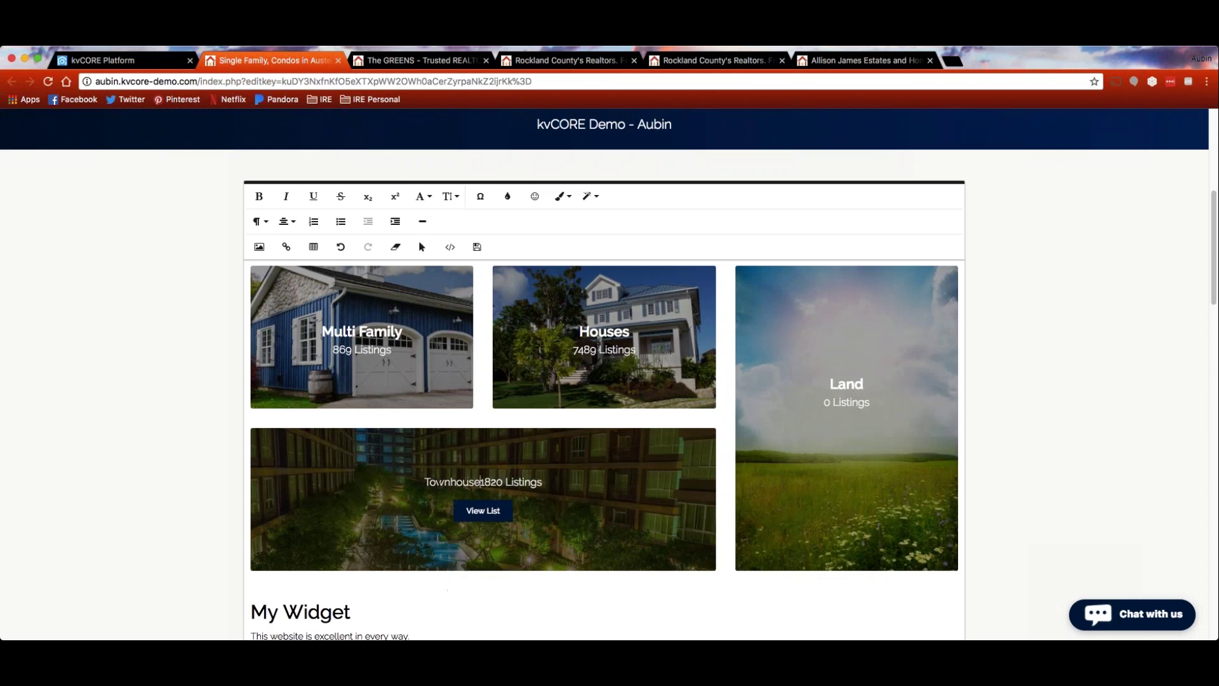
pyautogui.write('s')
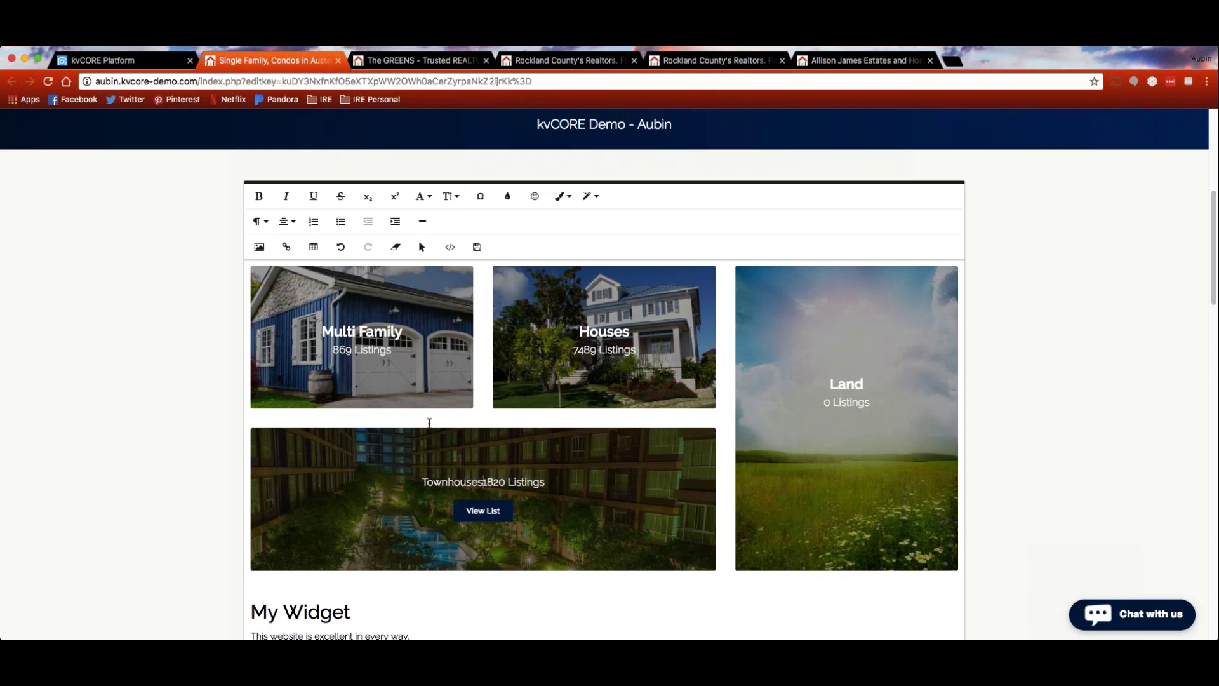
pyautogui.click(357, 322)
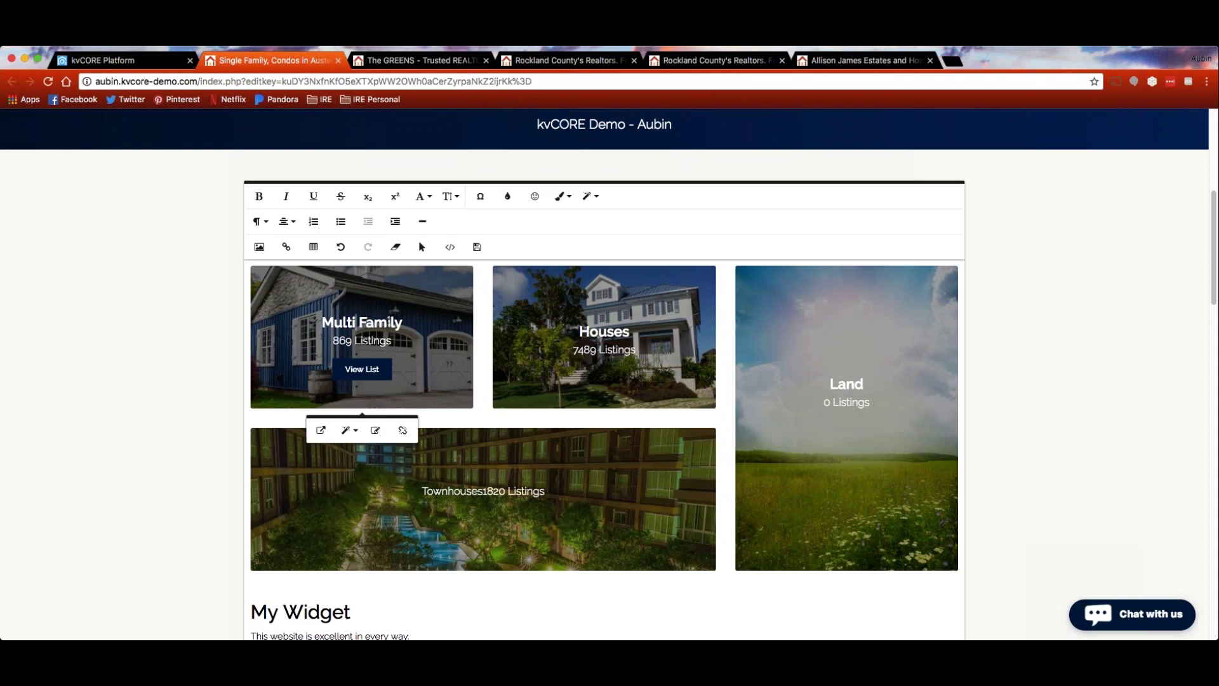
pyautogui.press('BackSpace')
pyautogui.press('BackSpace')
pyautogui.press('BackSpace')
pyautogui.press('BackSpace')
pyautogui.press('BackSpace')
pyautogui.press('BackSpace')
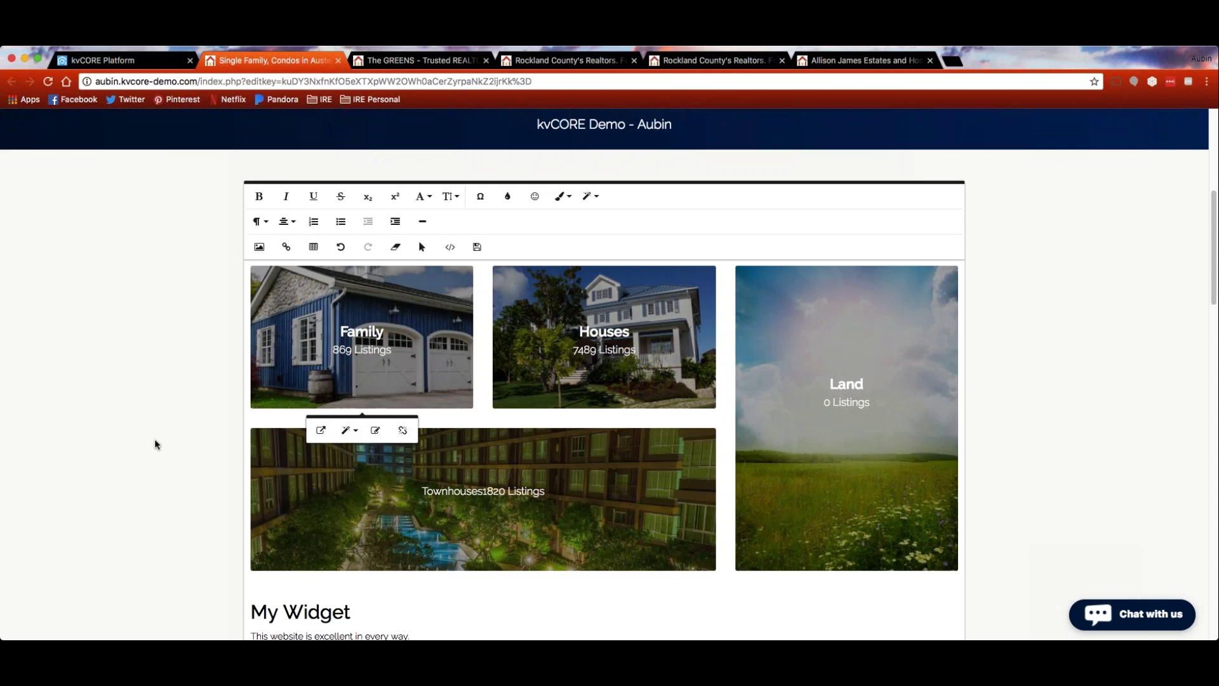
# Apply strikethrough to the Houses category tile title
pyautogui.scroll(2, 154, 440)
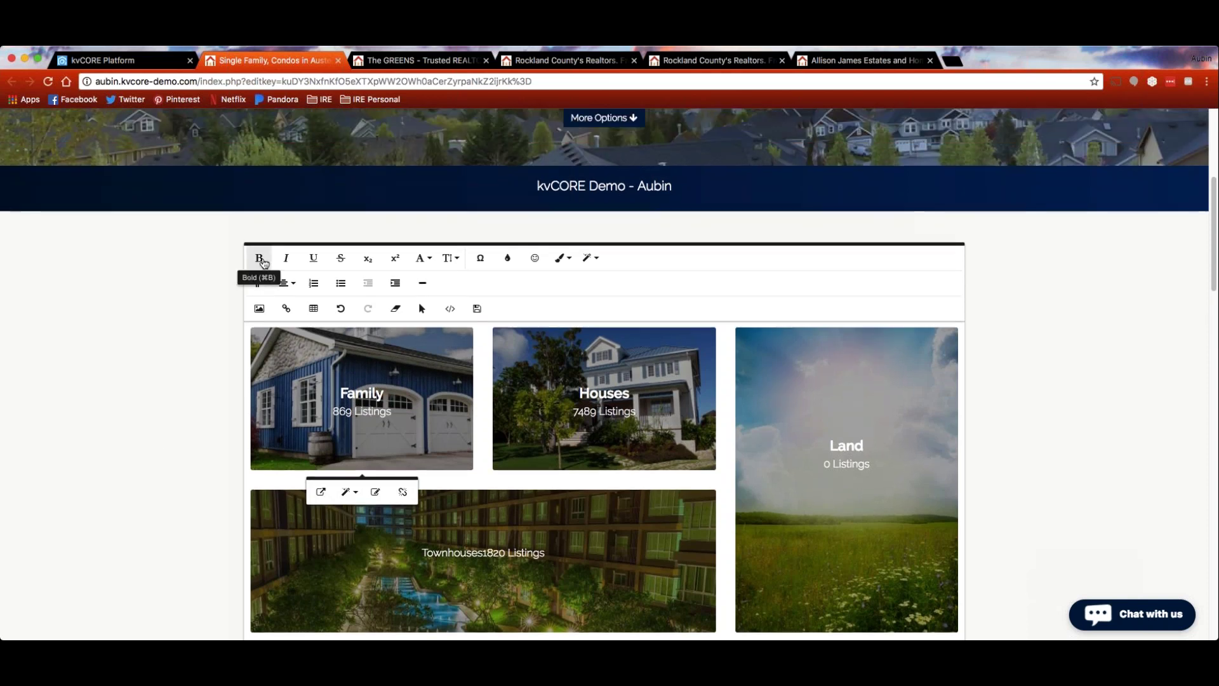
pyautogui.moveTo(626, 384)
pyautogui.moveTo(625, 384); pyautogui.dragTo(576, 385)
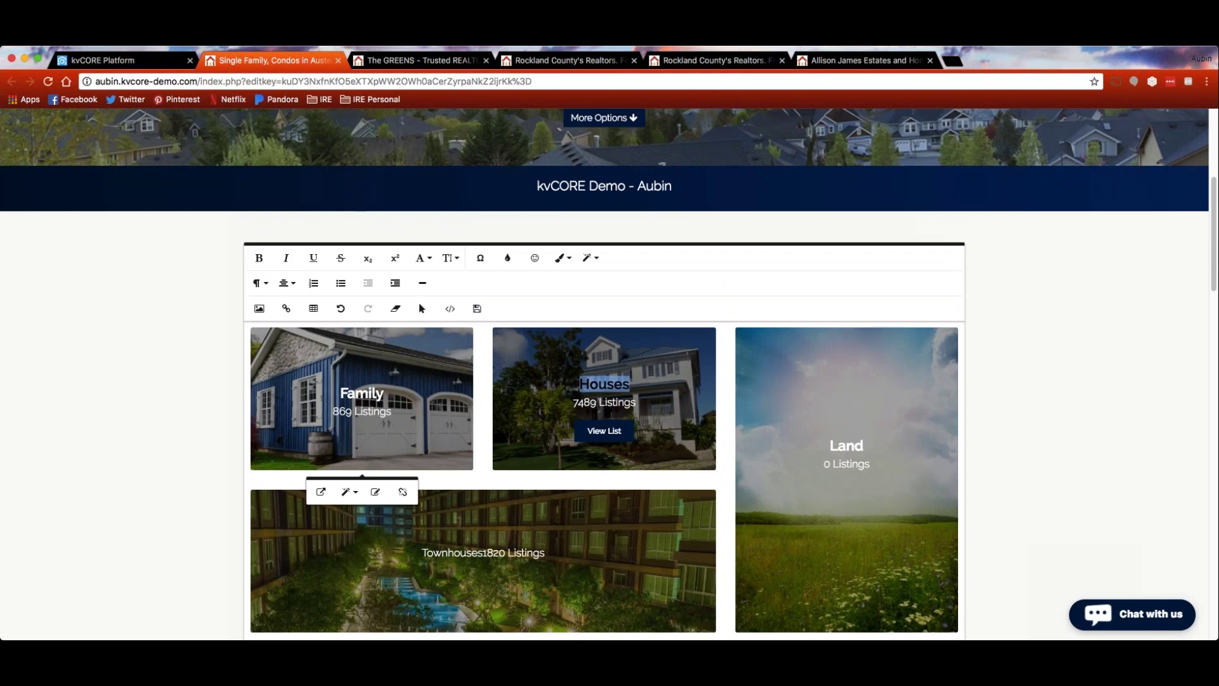
pyautogui.click(342, 260)
pyautogui.click(508, 521)
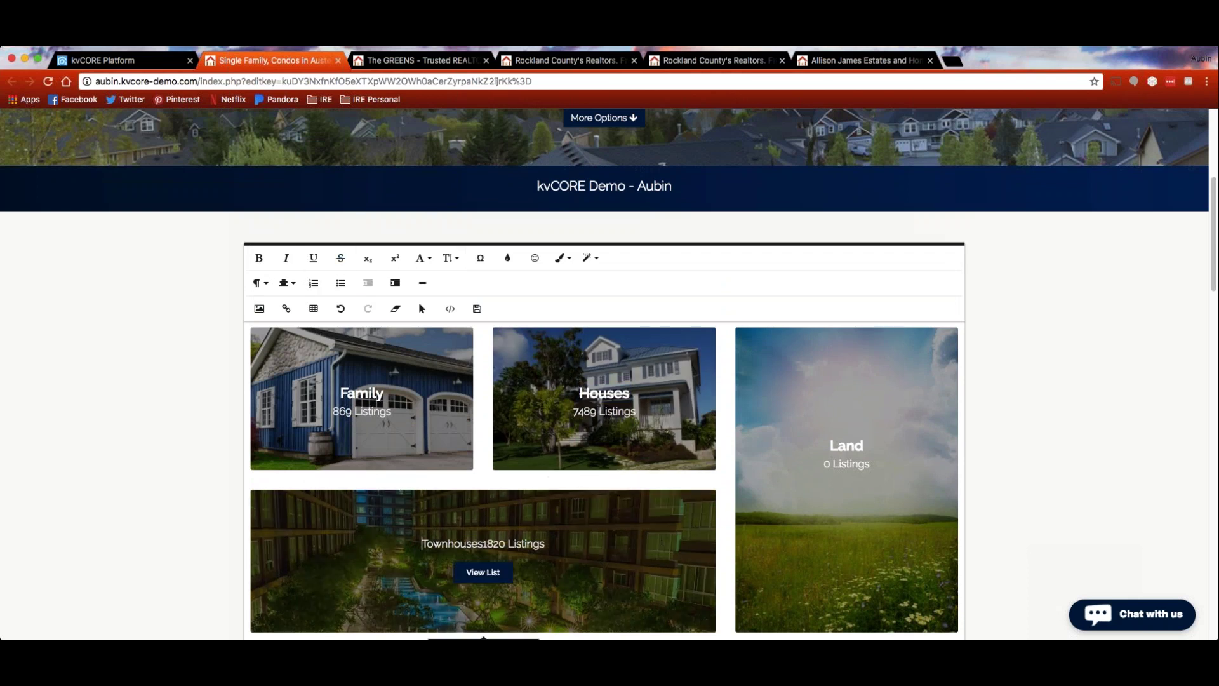
# Swap the strikethrough on Houses for an underline, then review the category tiles
pyautogui.moveTo(630, 385); pyautogui.dragTo(579, 385)
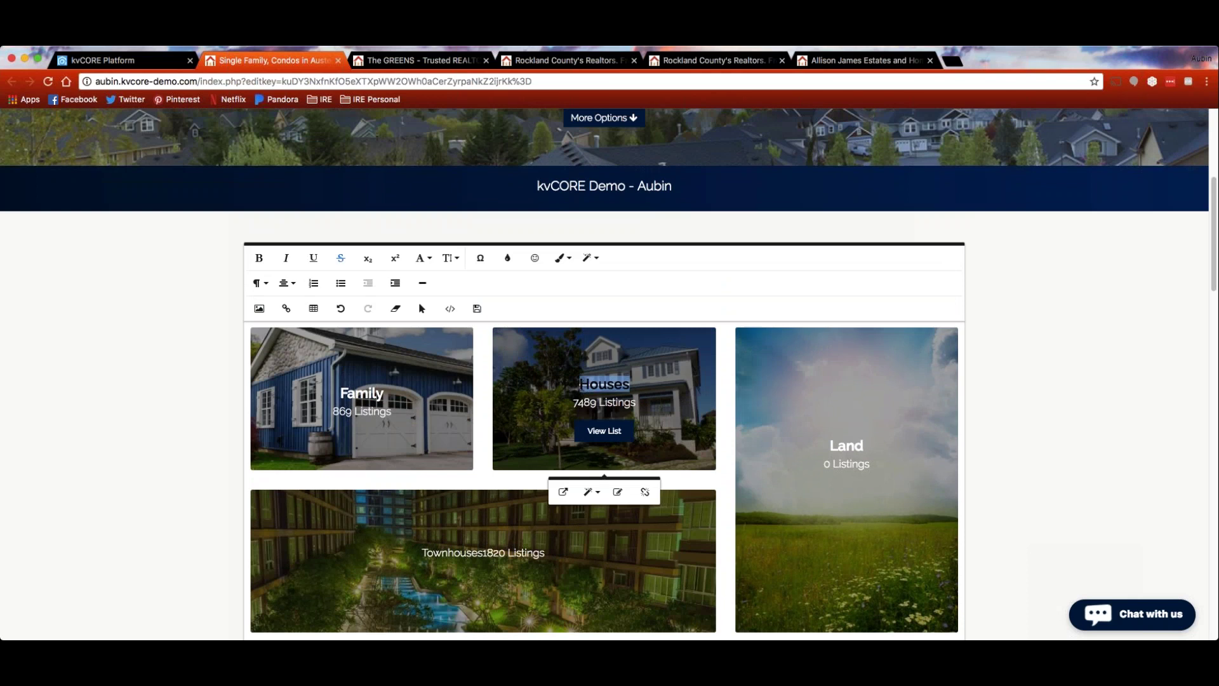
pyautogui.click(341, 258)
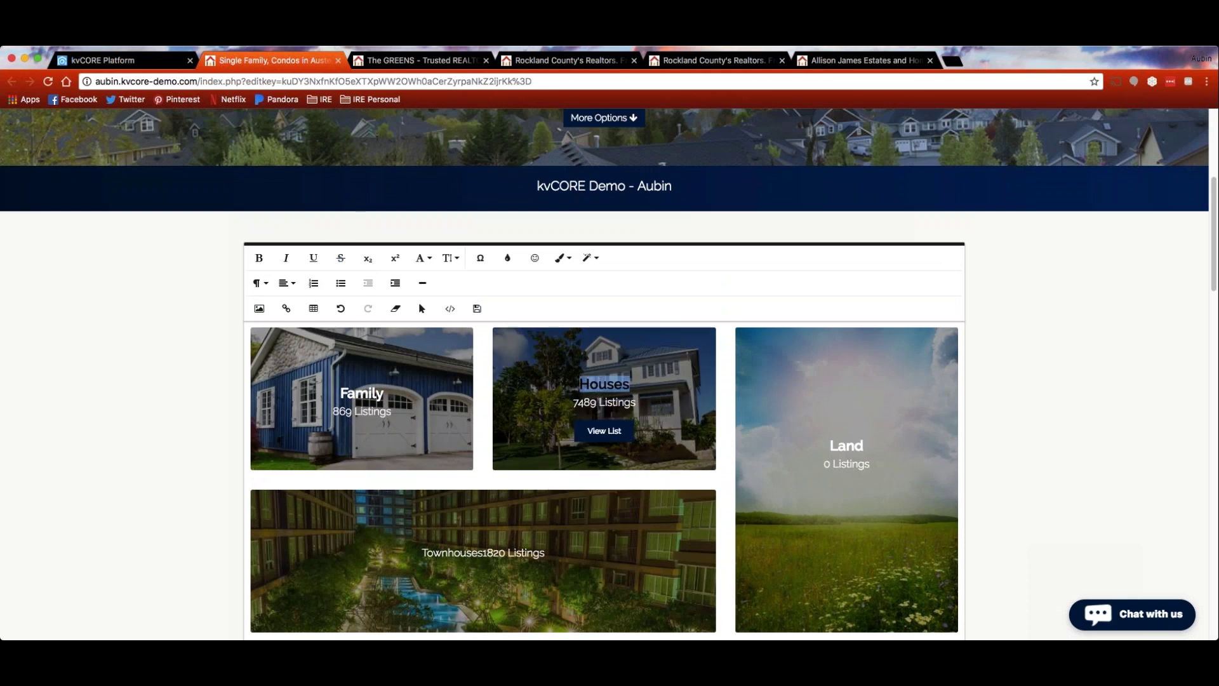
pyautogui.click(313, 258)
pyautogui.click(729, 536)
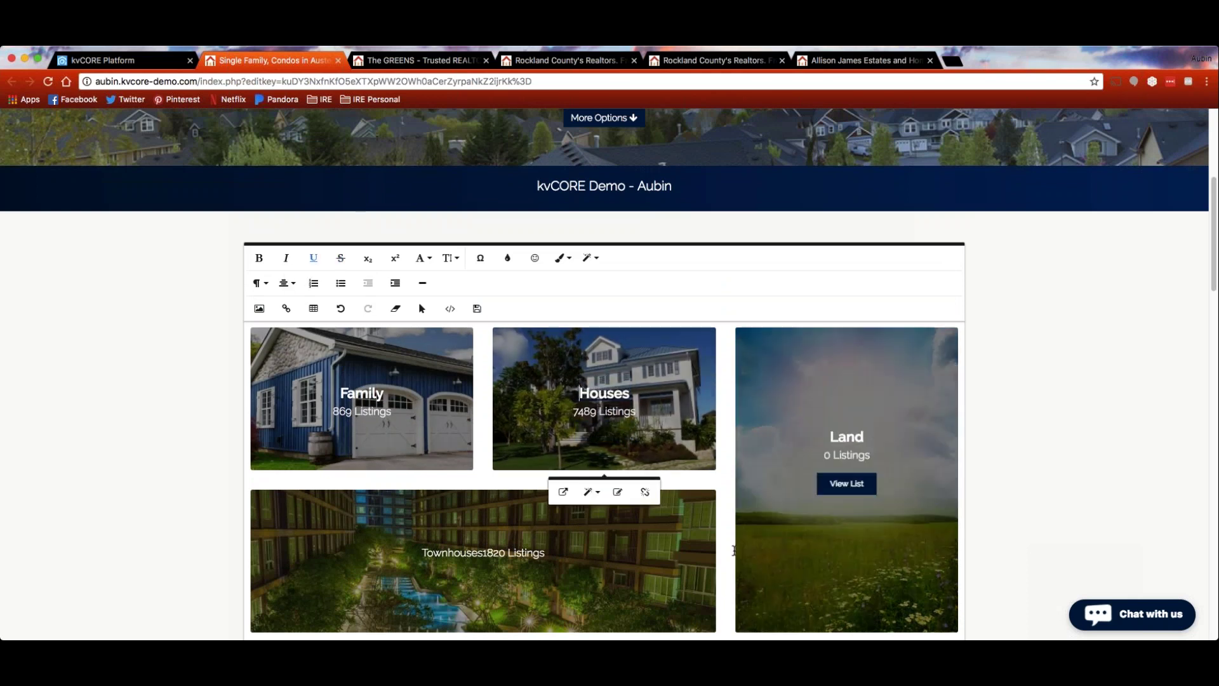
pyautogui.moveTo(580, 385); pyautogui.dragTo(633, 386)
pyautogui.click(633, 386)
pyautogui.doubleClick(633, 386)
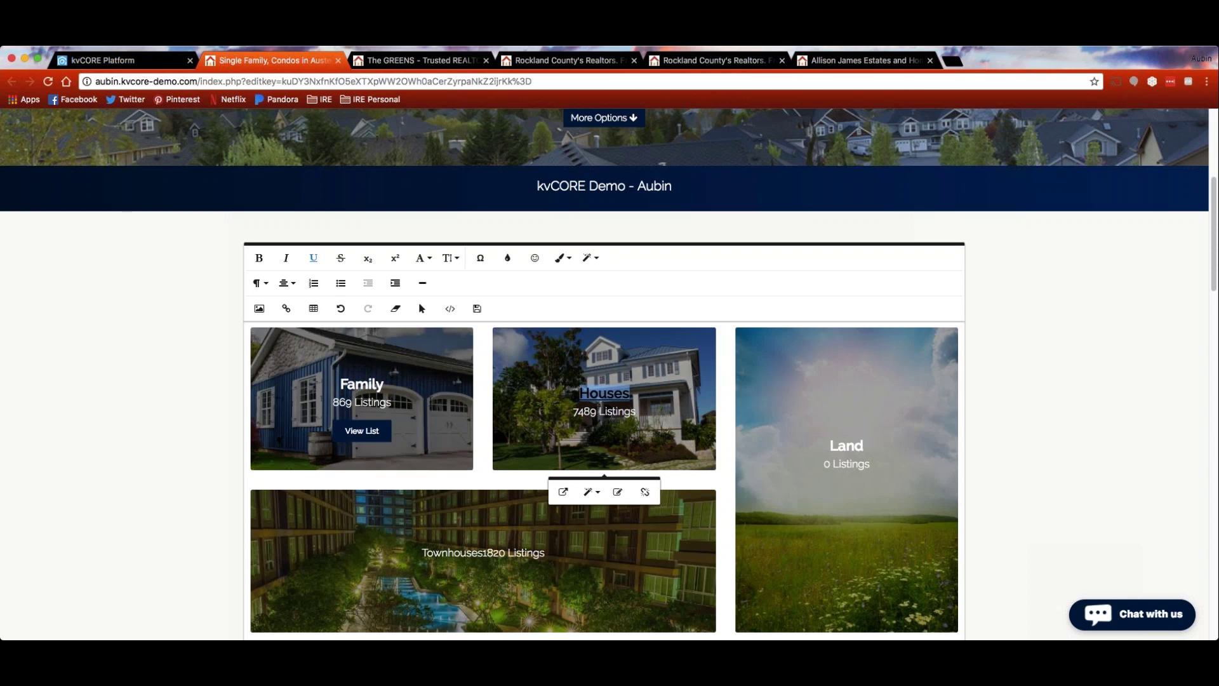
pyautogui.scroll(-1, 169, 413)
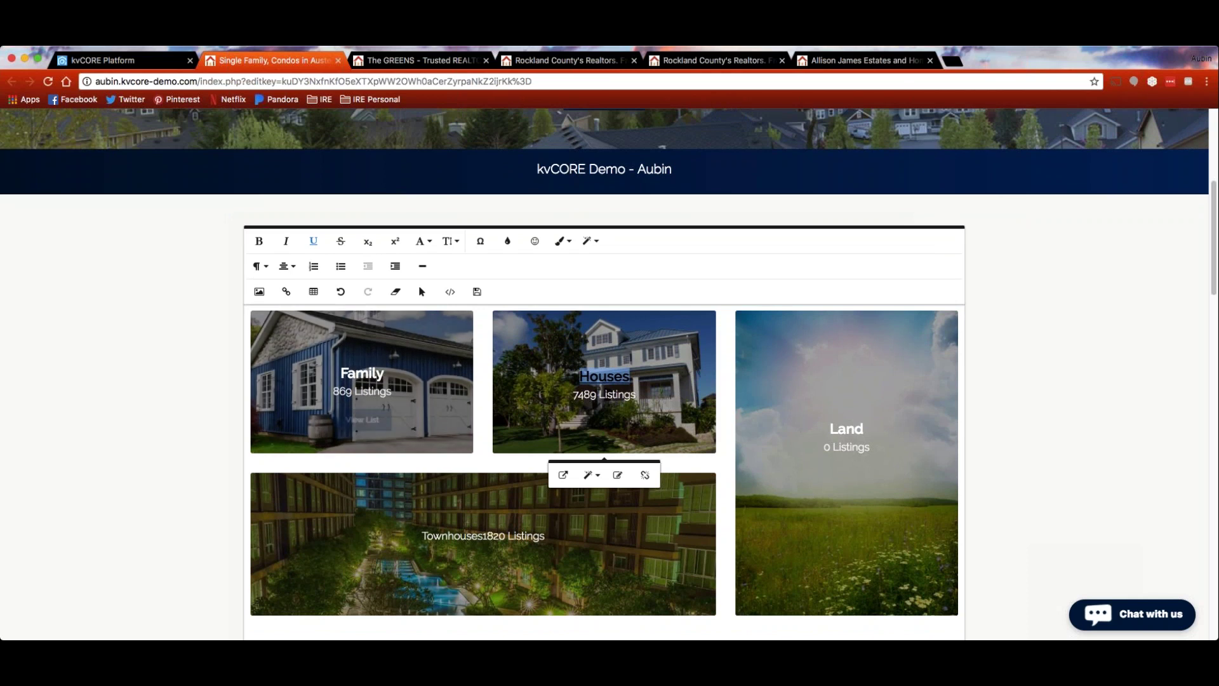
pyautogui.scroll(-1, 164, 398)
pyautogui.scroll(5, 166, 387)
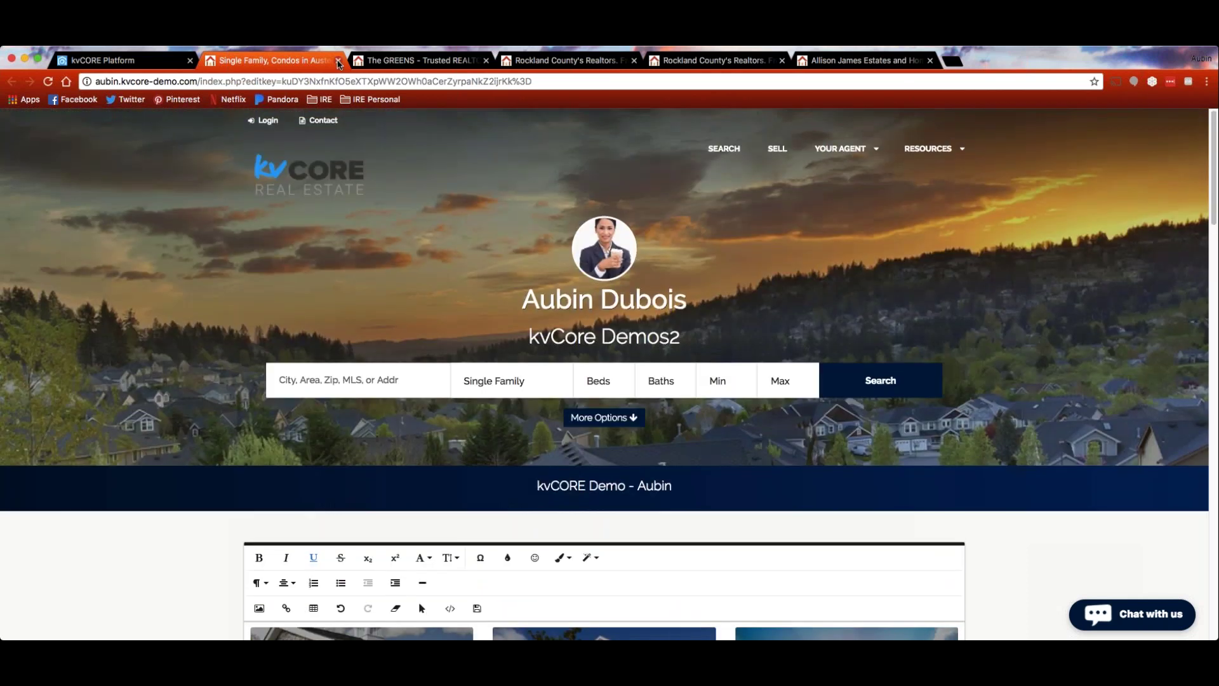
# Close the site editor tab to return to Website Manager for aubin.kvcore-demo.com
pyautogui.click(338, 61)
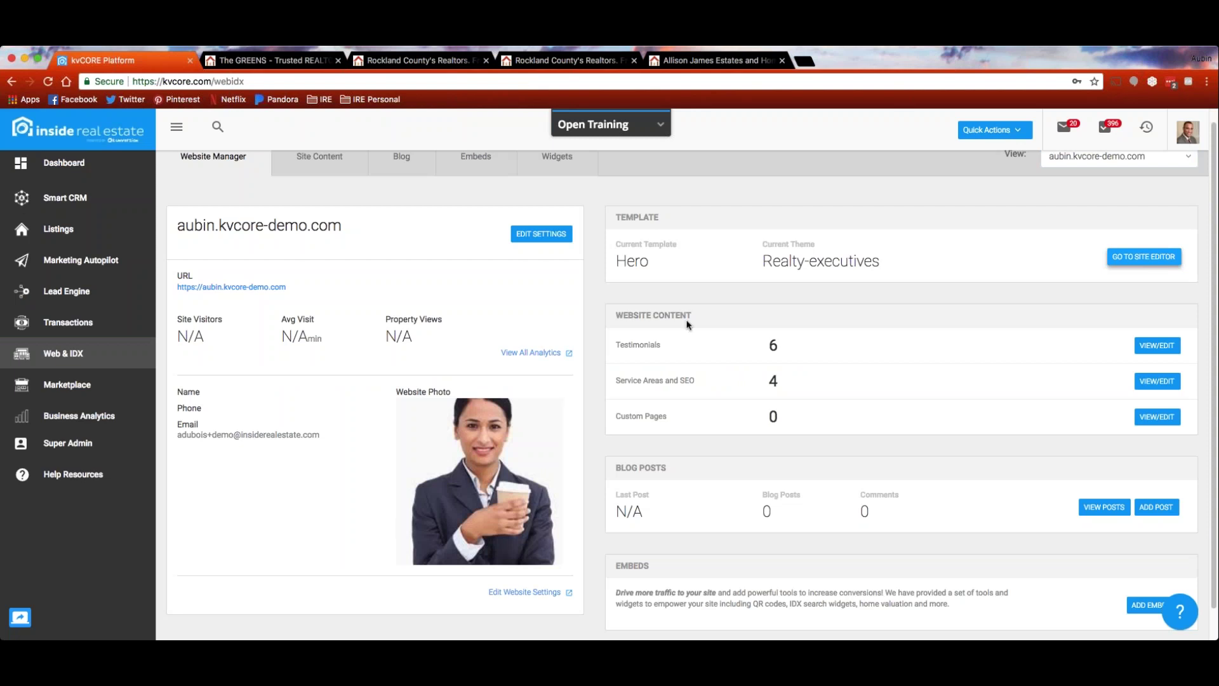
pyautogui.scroll(1, 686, 324)
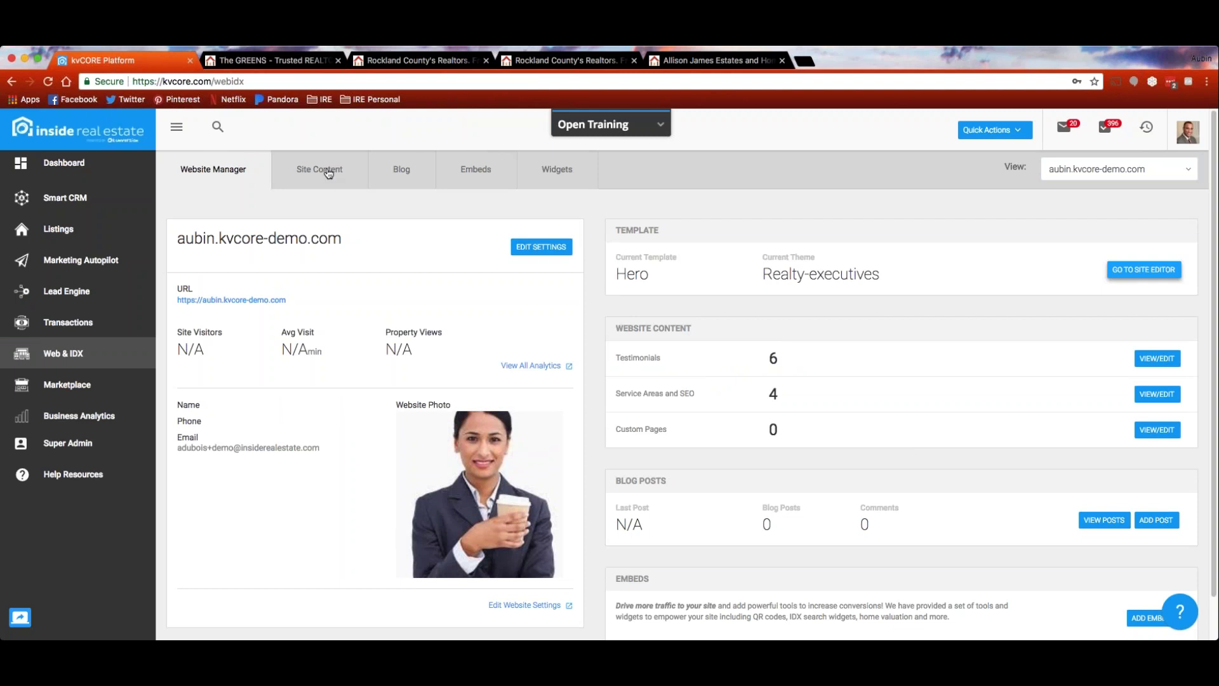
# Switch Website Manager to Site Content, showing the six Testimonials
pyautogui.click(325, 179)
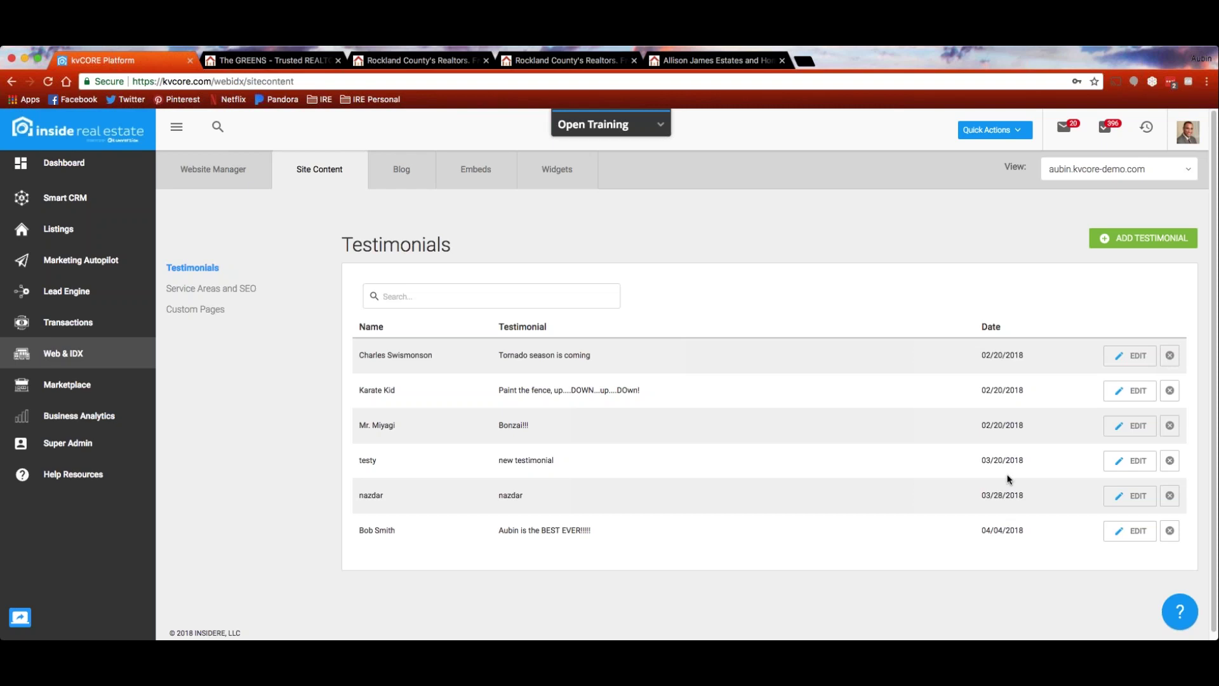
# Add a testimonial with the reviewer's name, saying the agent was extremely helpful
pyautogui.click(1137, 245)
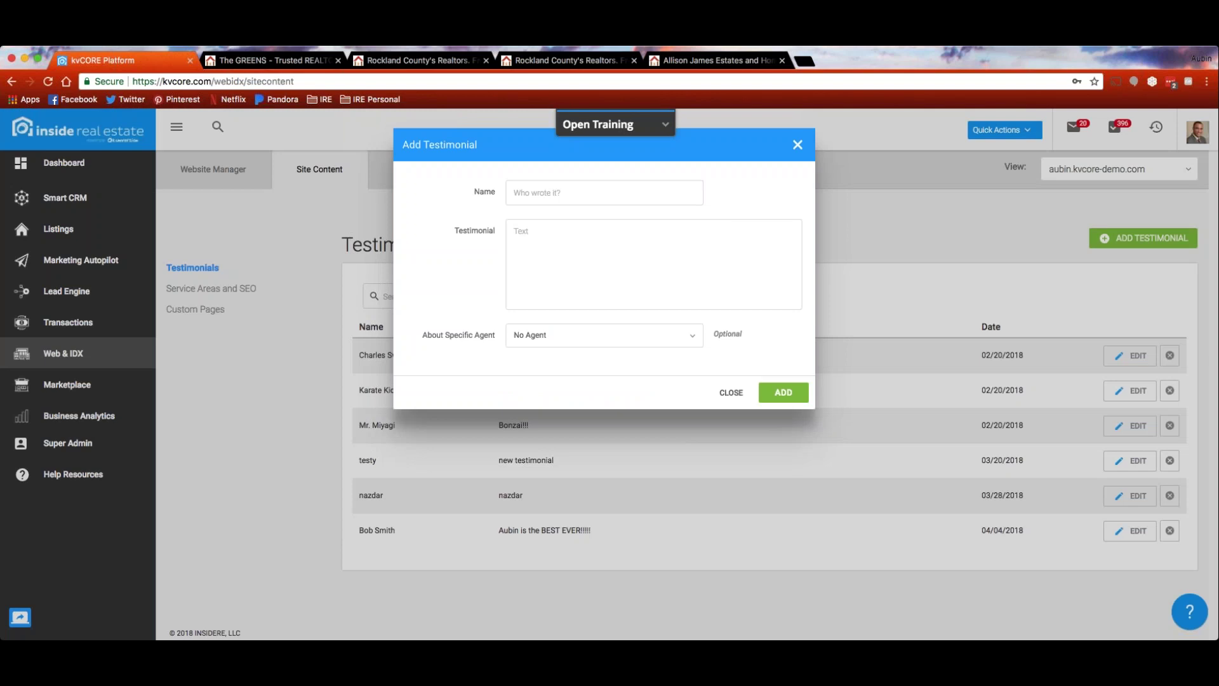
pyautogui.write('Batman')
pyautogui.press('Tab')
pyautogui.write('Aubin was extremely helpful!')
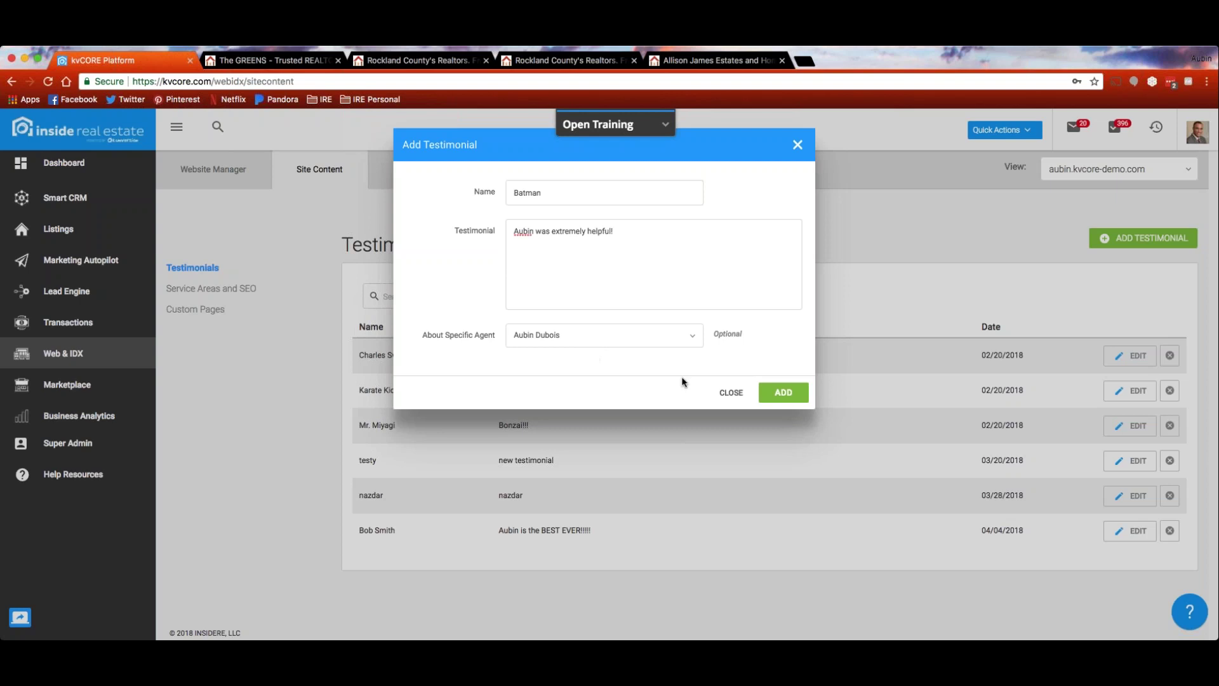
pyautogui.click(784, 393)
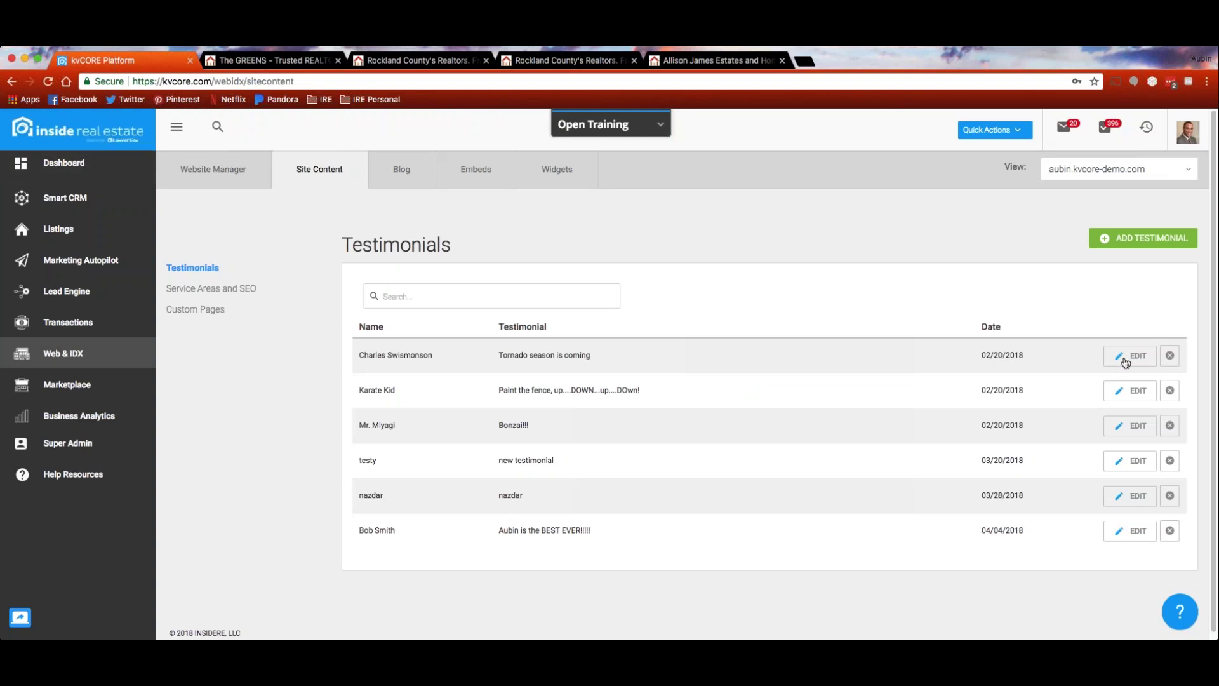
# Correct 'DOwn!' to 'Down!' in the second testimonial and save it
pyautogui.click(1129, 390)
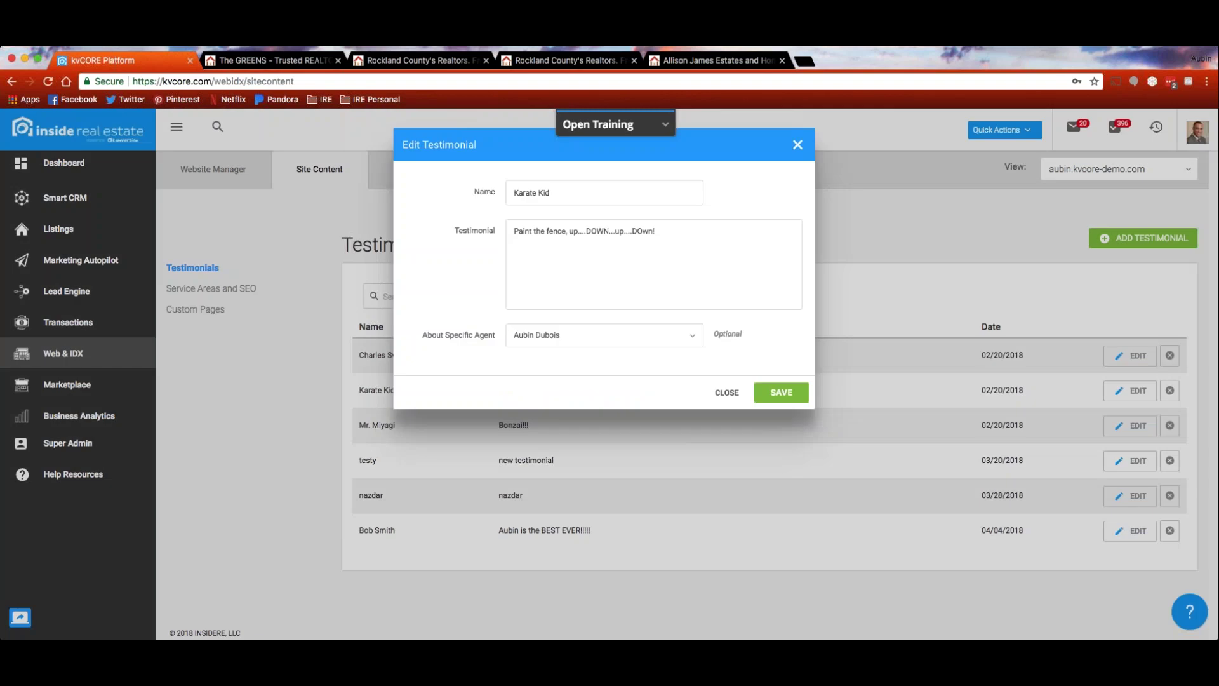
pyautogui.press('BackSpace')
pyautogui.write('o')
pyautogui.click(781, 392)
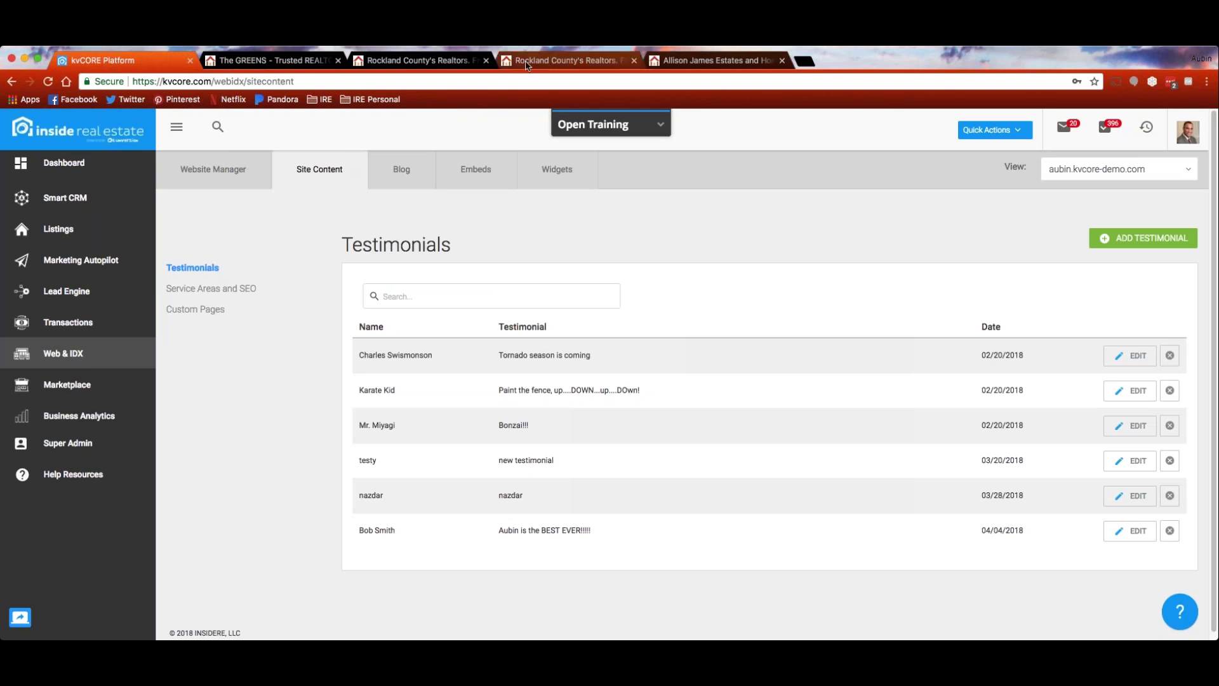
pyautogui.click(547, 64)
pyautogui.scroll(-8, 191, 254)
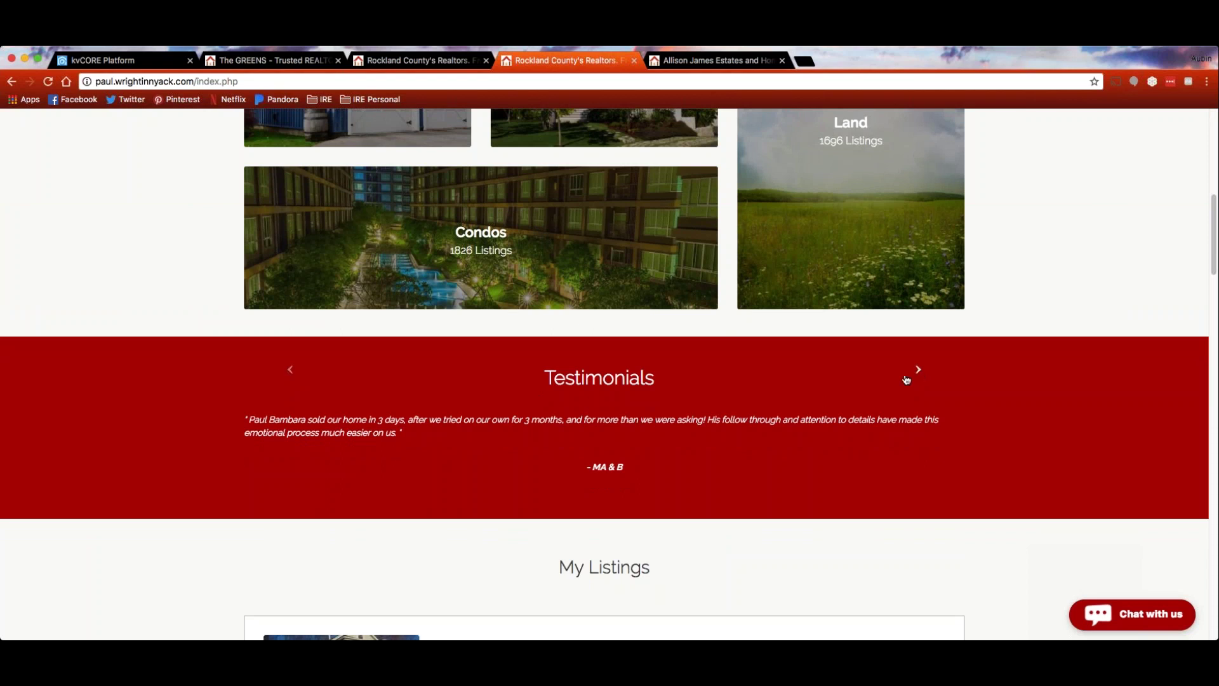
pyautogui.click(414, 63)
pyautogui.scroll(-20, 996, 361)
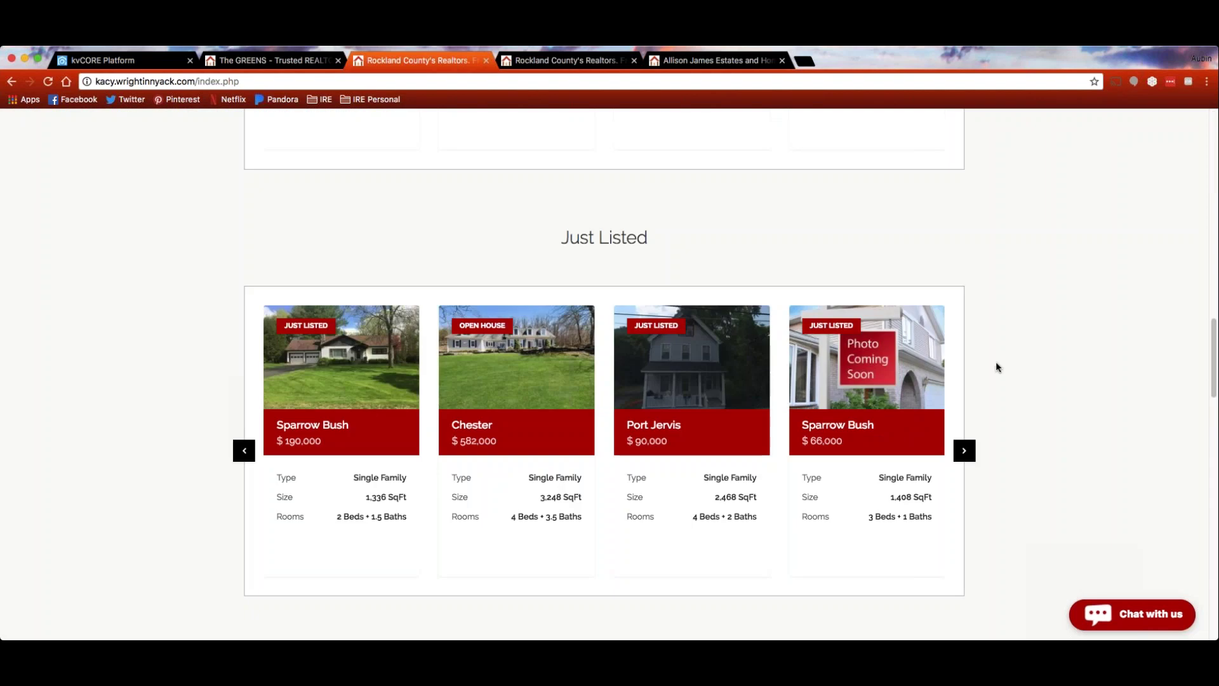
pyautogui.scroll(20, 996, 367)
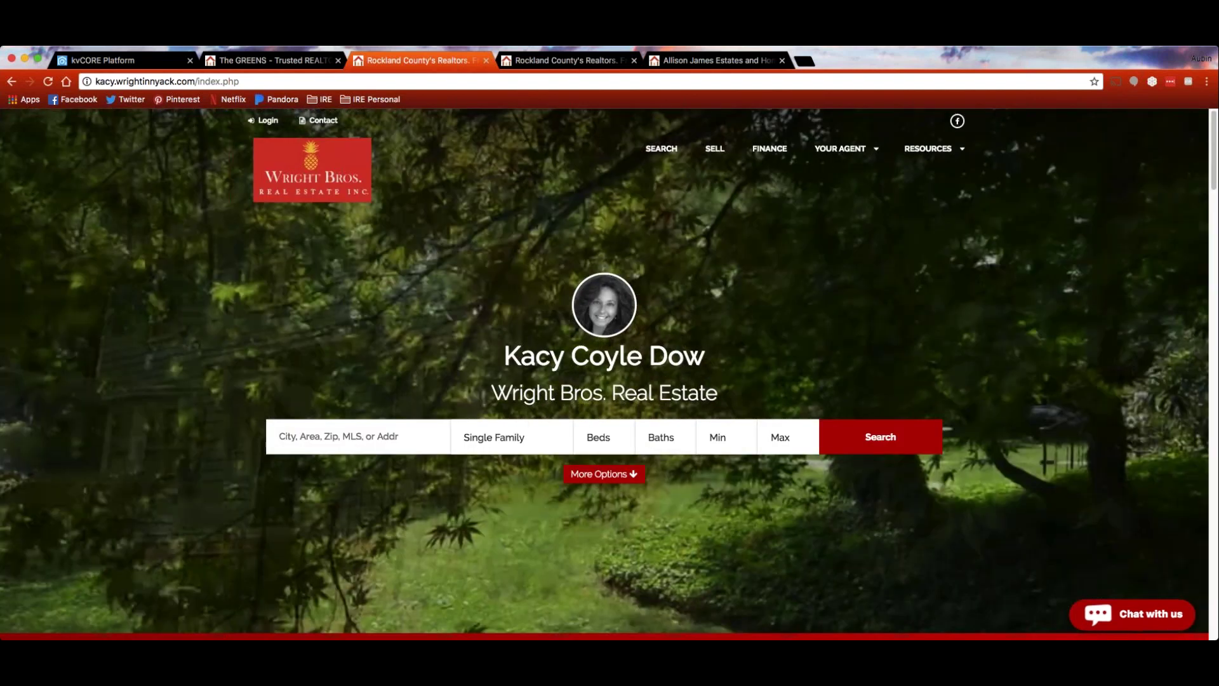
pyautogui.press('super+9')
pyautogui.scroll(-10, 808, 404)
pyautogui.scroll(-10, 604, 375)
pyautogui.scroll(20, 604, 374)
pyautogui.click(539, 64)
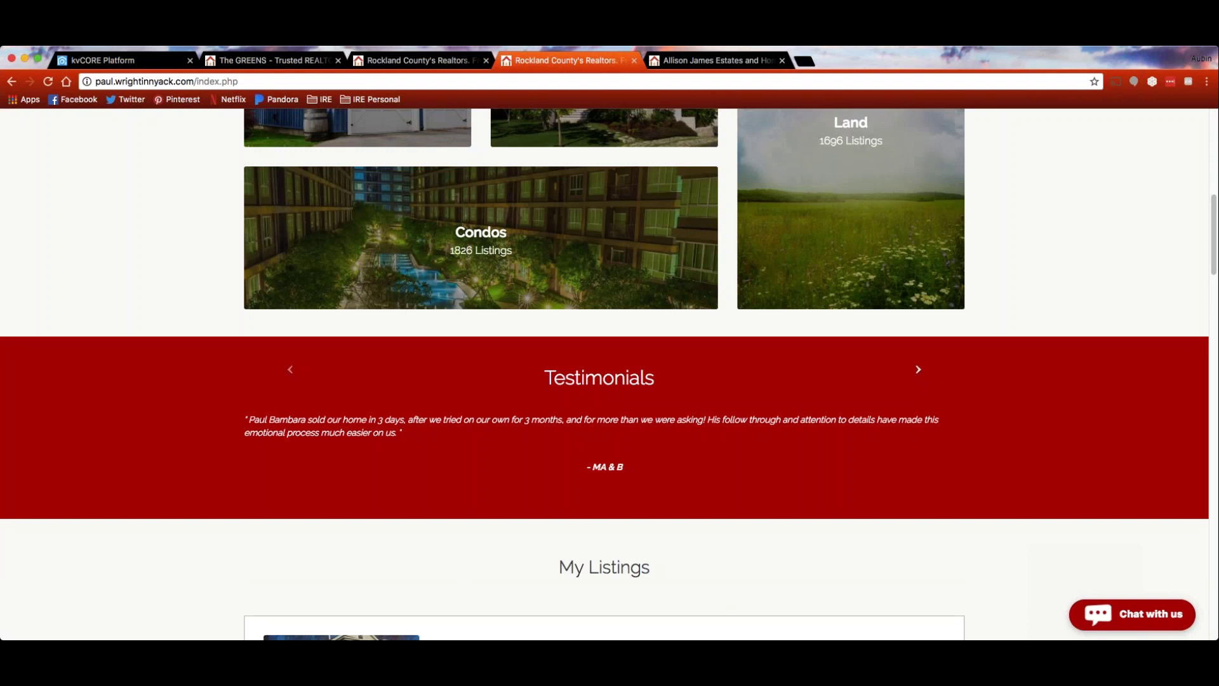
pyautogui.click(102, 61)
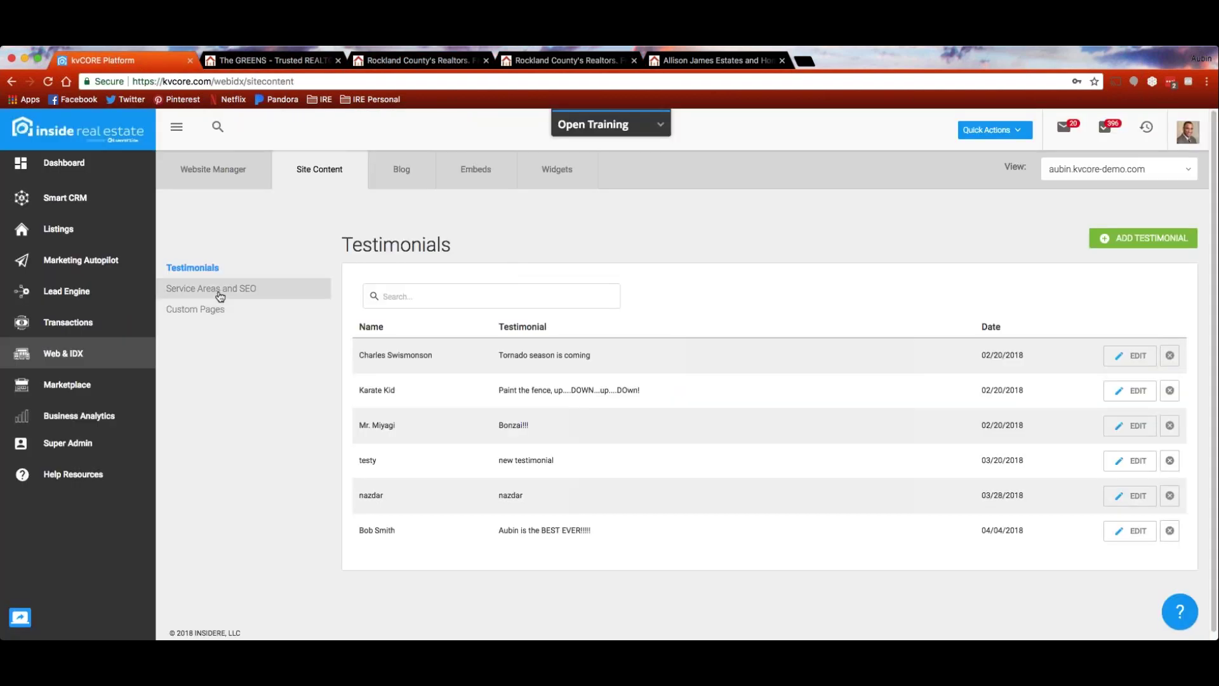
# Show Service Areas and SEO, listing Austerlitz, Chappaqua, Chatham and West Nyack
pyautogui.click(219, 296)
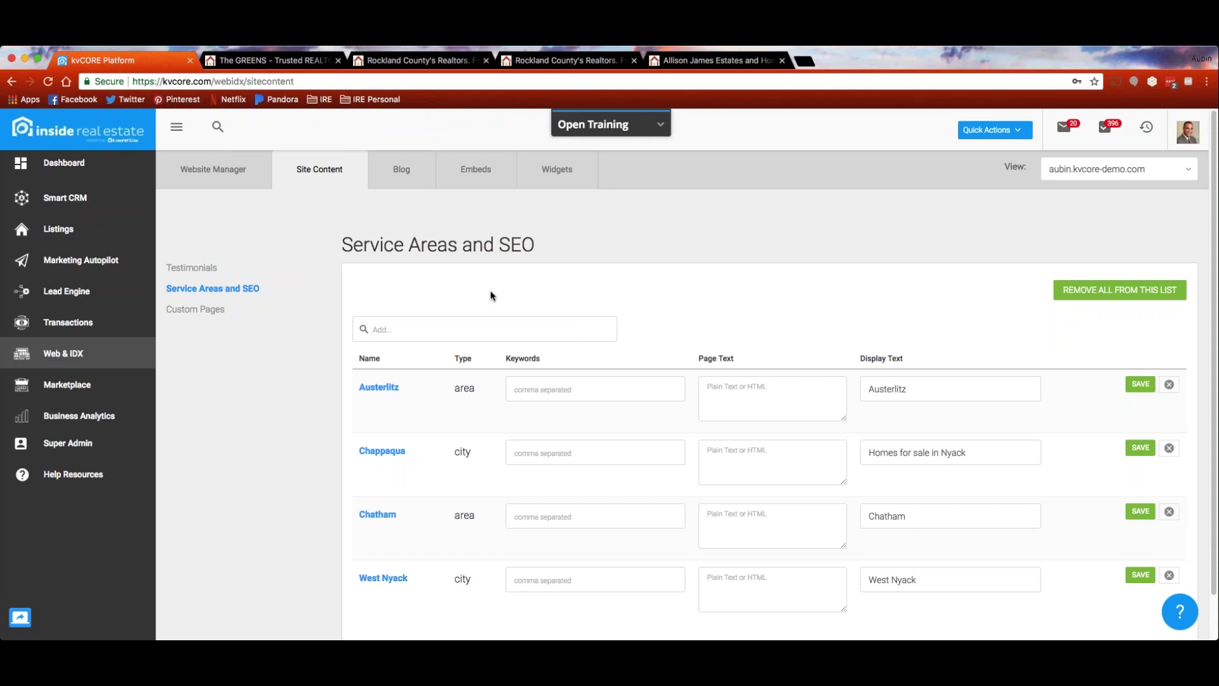
pyautogui.scroll(-2, 292, 432)
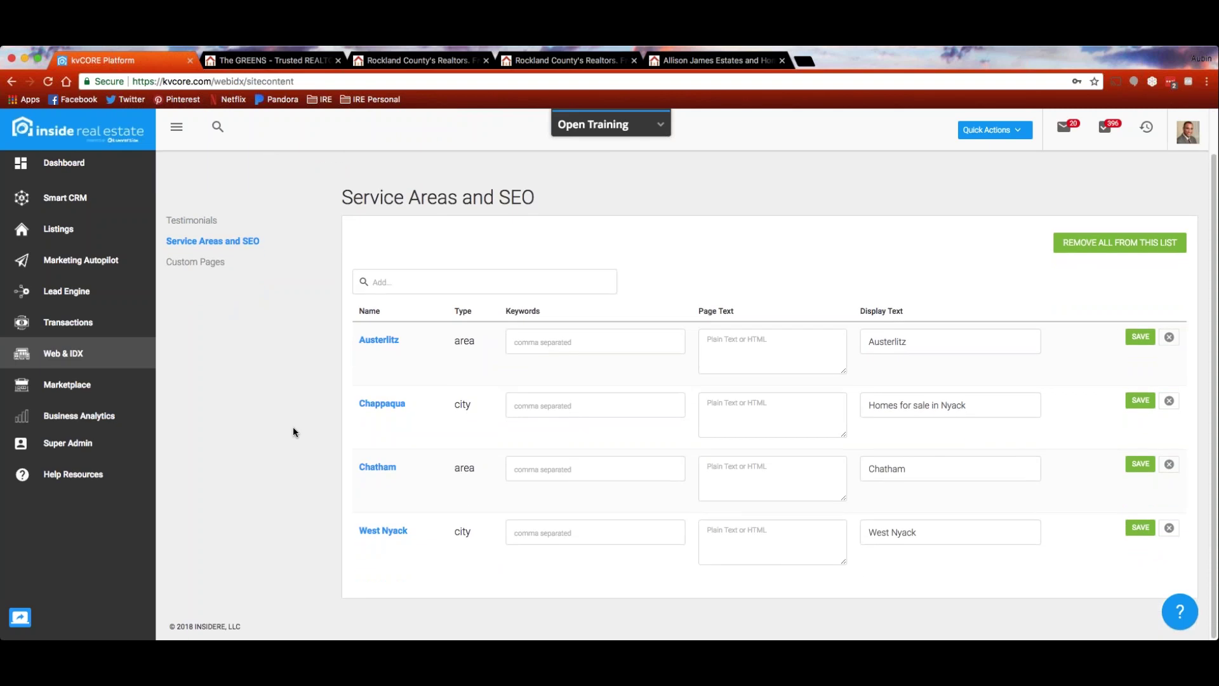
pyautogui.click(555, 62)
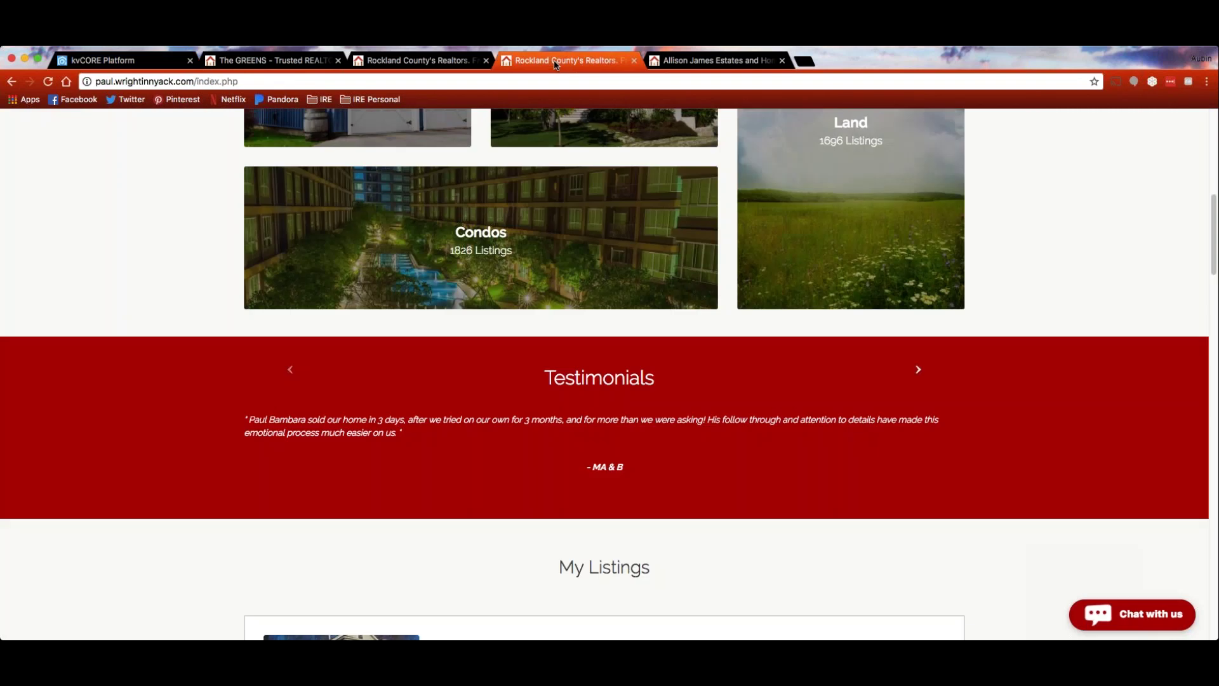
pyautogui.scroll(-8, 133, 327)
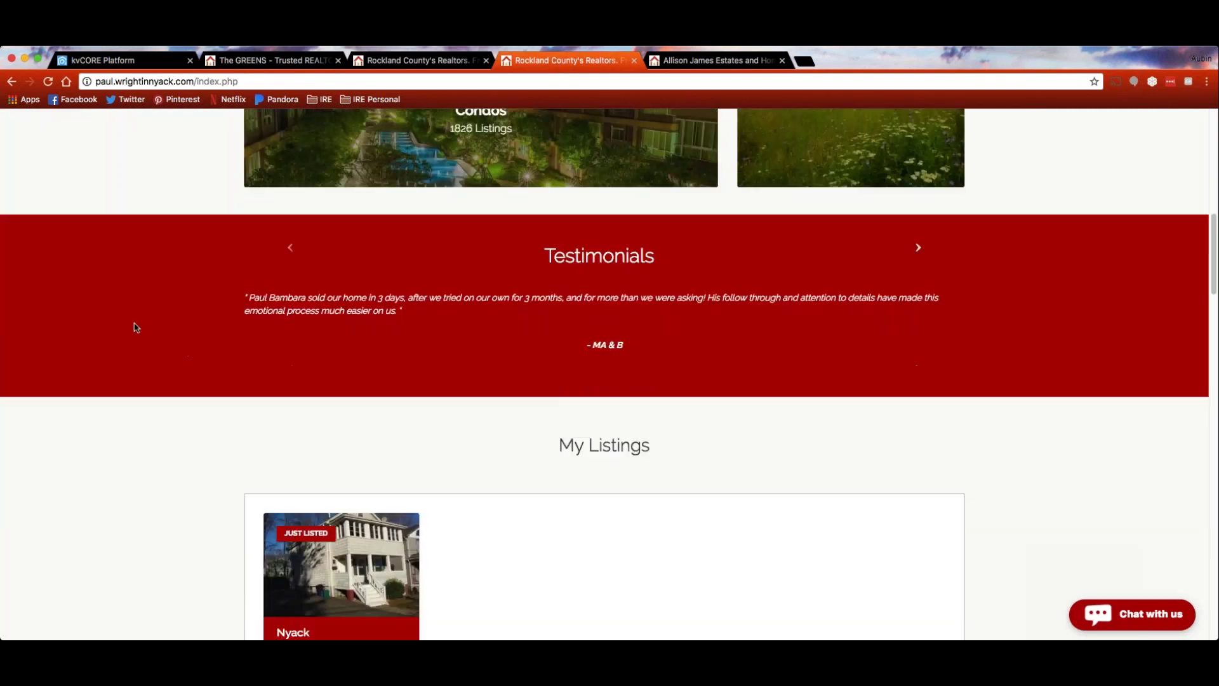
pyautogui.scroll(-4, 134, 327)
pyautogui.scroll(-13, 134, 328)
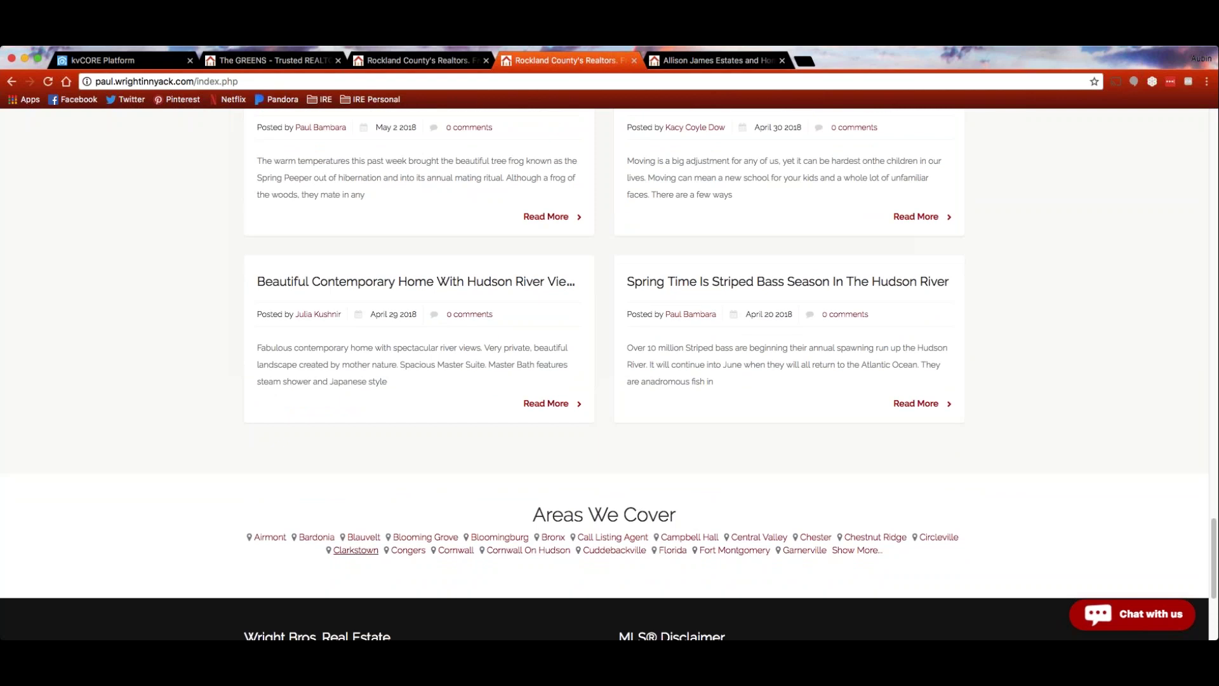
pyautogui.click(136, 64)
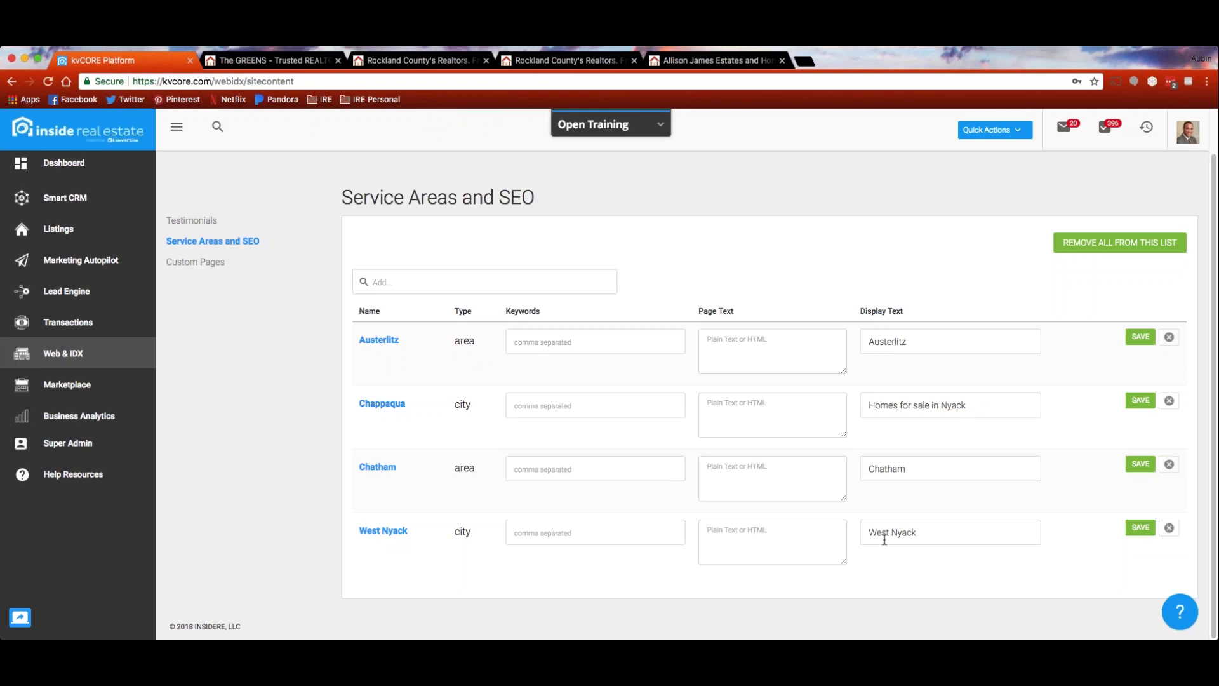
# Search 'ny' and add Stony Point as a new service area
pyautogui.click(770, 535)
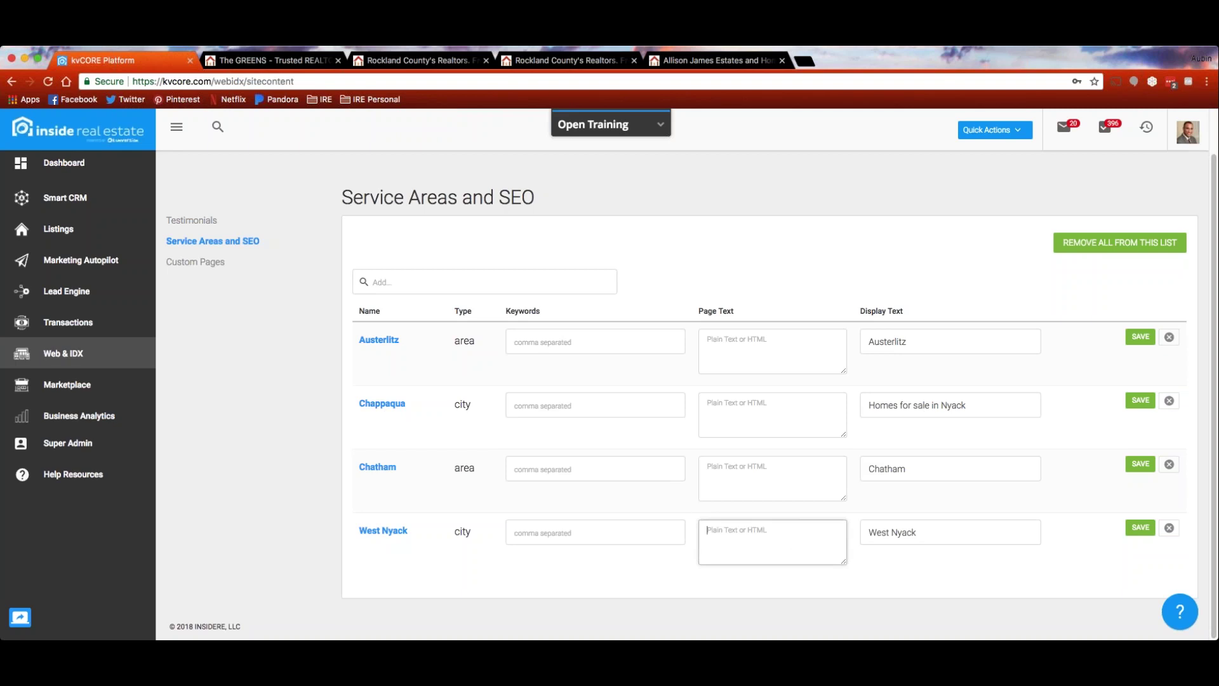
pyautogui.click(603, 534)
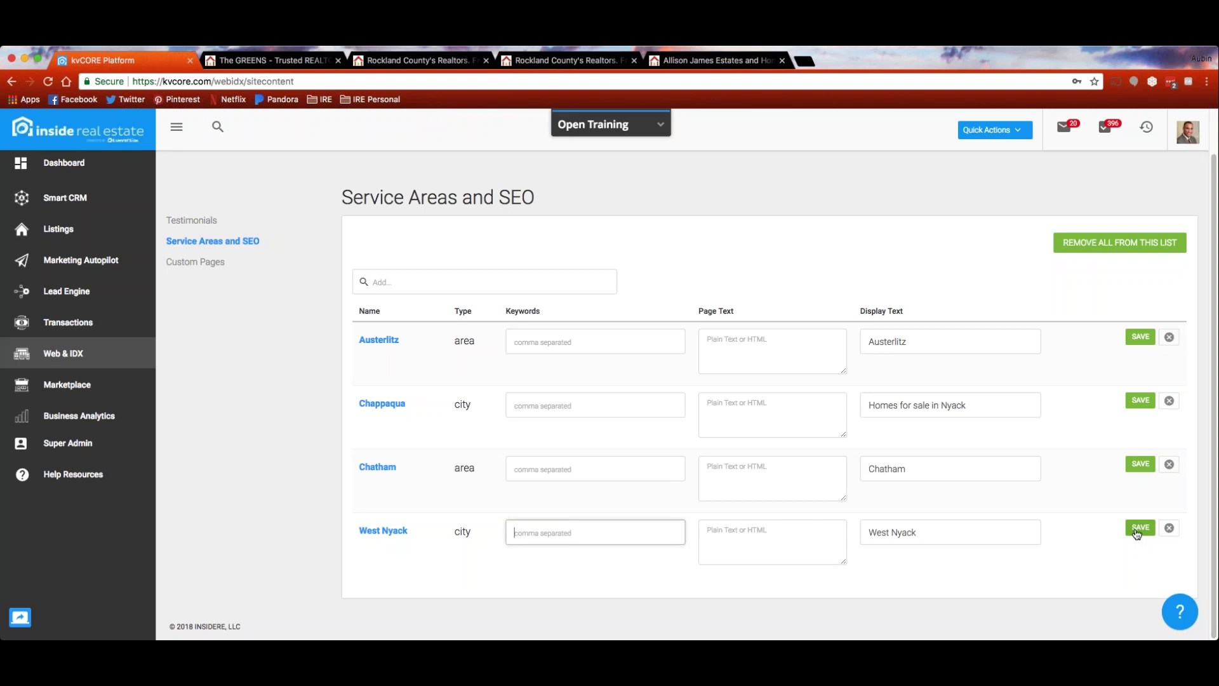
pyautogui.click(485, 282)
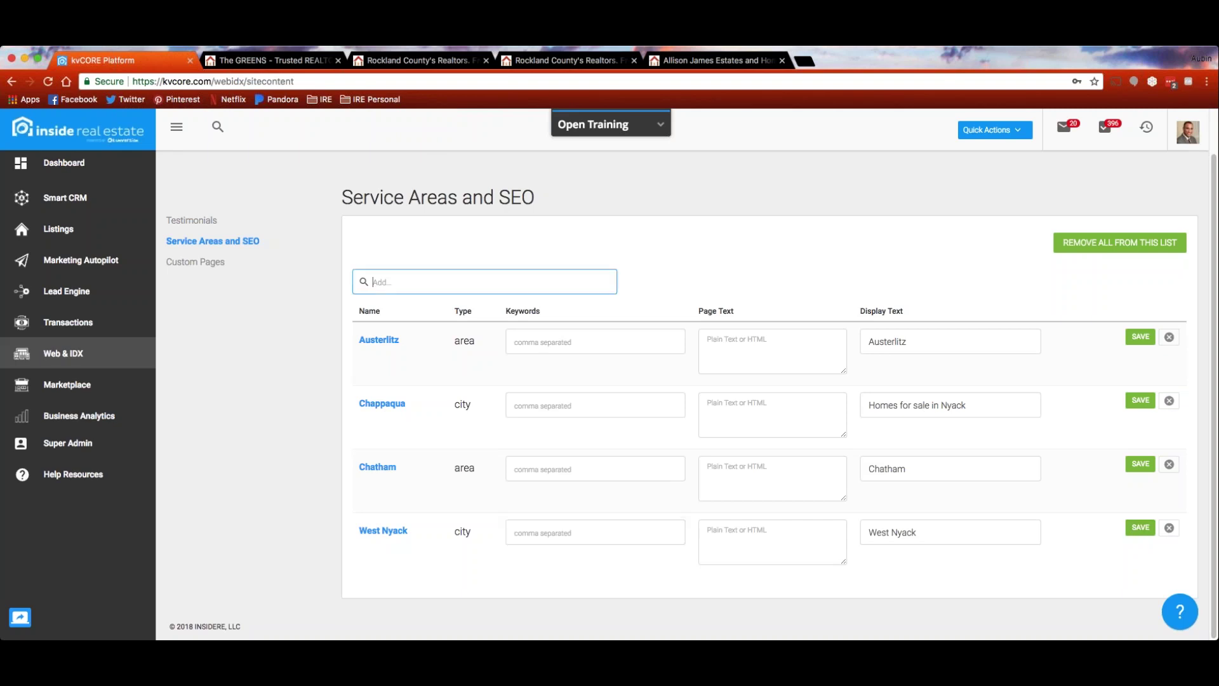
pyautogui.write('n')
pyautogui.write('y')
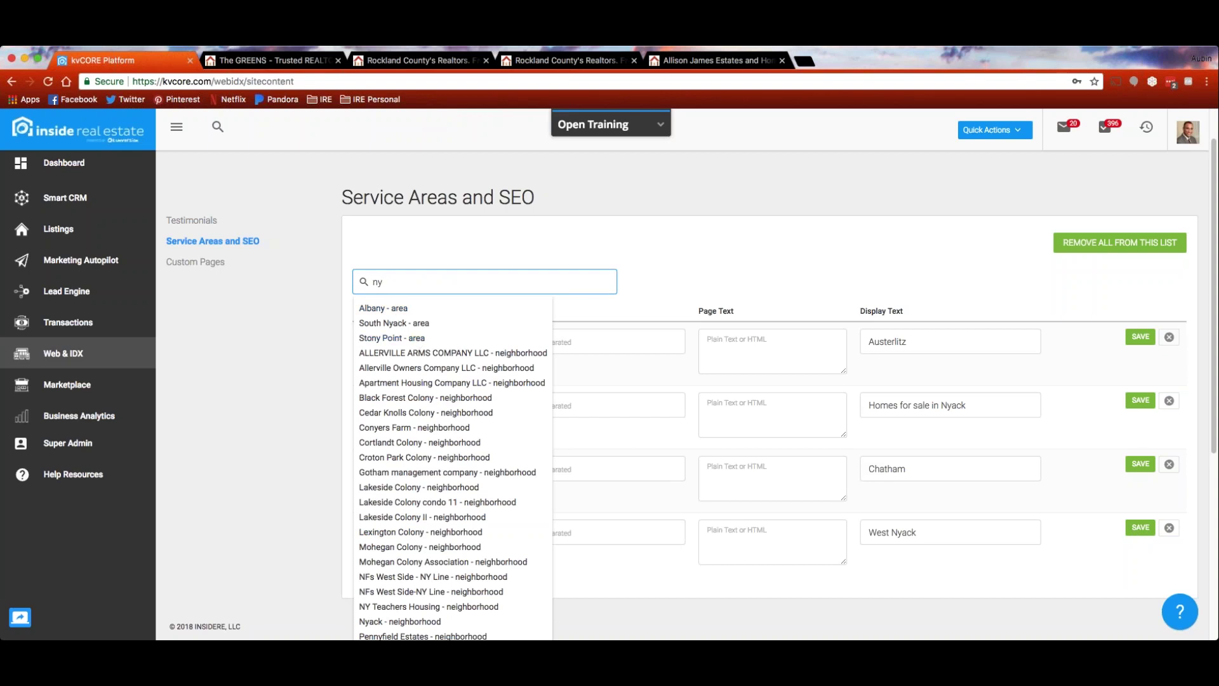
pyautogui.scroll(-1, 444, 394)
pyautogui.scroll(2, 454, 411)
pyautogui.click(413, 361)
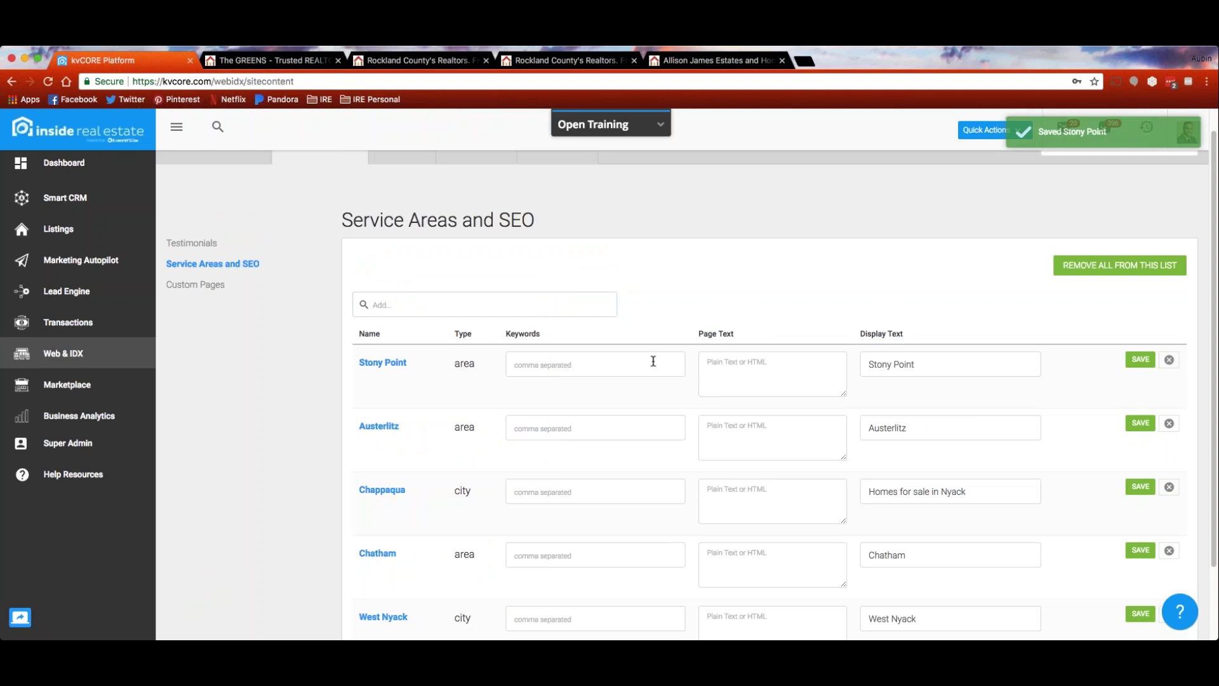
# Set Stony Point's display text to 'Stony Point Area', save, then go to Custom Pages
pyautogui.click(958, 365)
pyautogui.write('Area')
pyautogui.press('BackSpace')
pyautogui.press('BackSpace')
pyautogui.press('BackSpace')
pyautogui.write('rea')
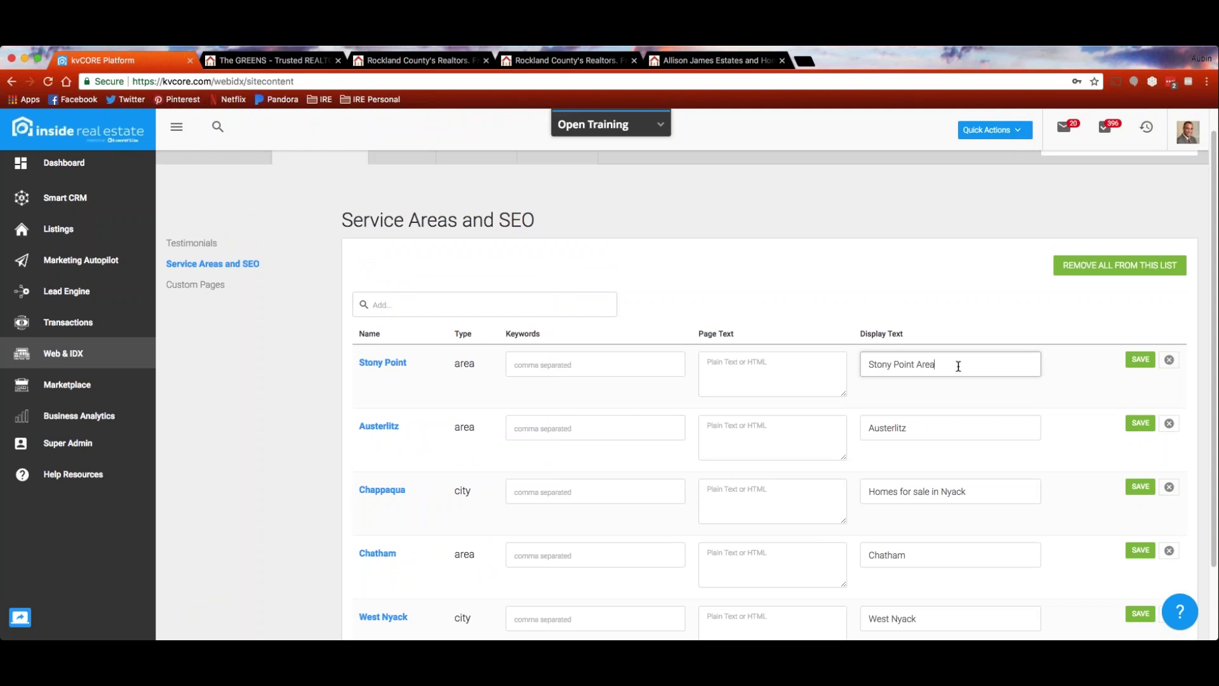
pyautogui.click(1141, 360)
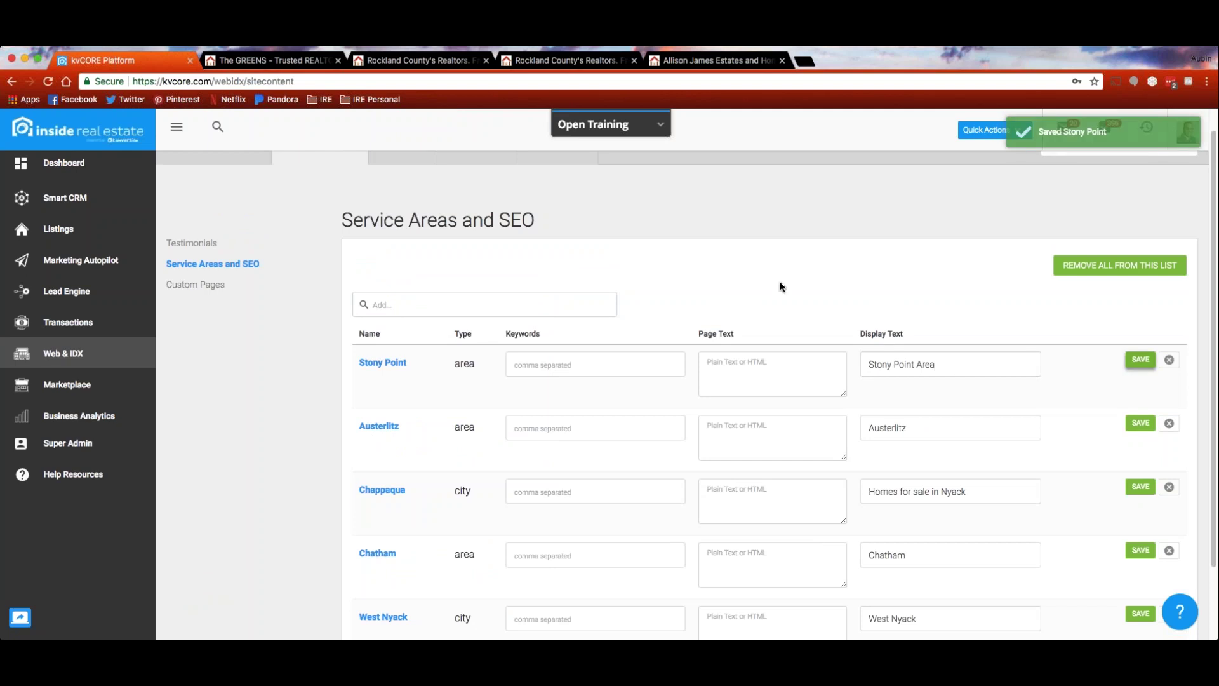
pyautogui.scroll(-1, 517, 273)
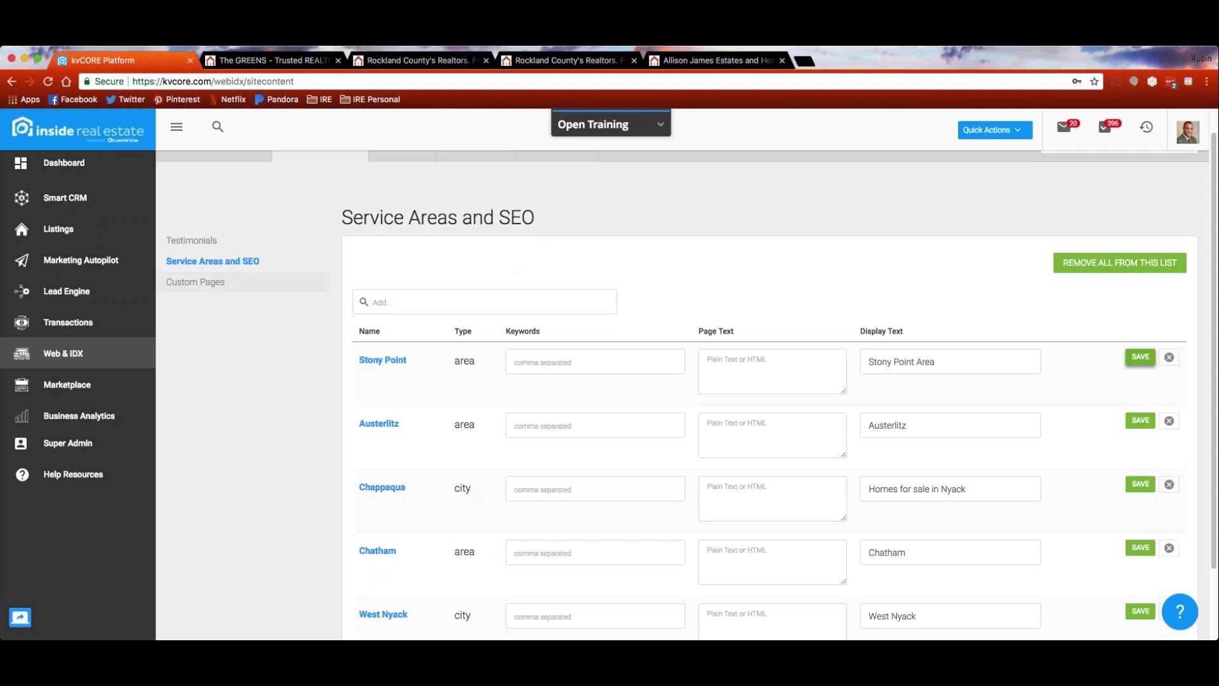
pyautogui.click(197, 288)
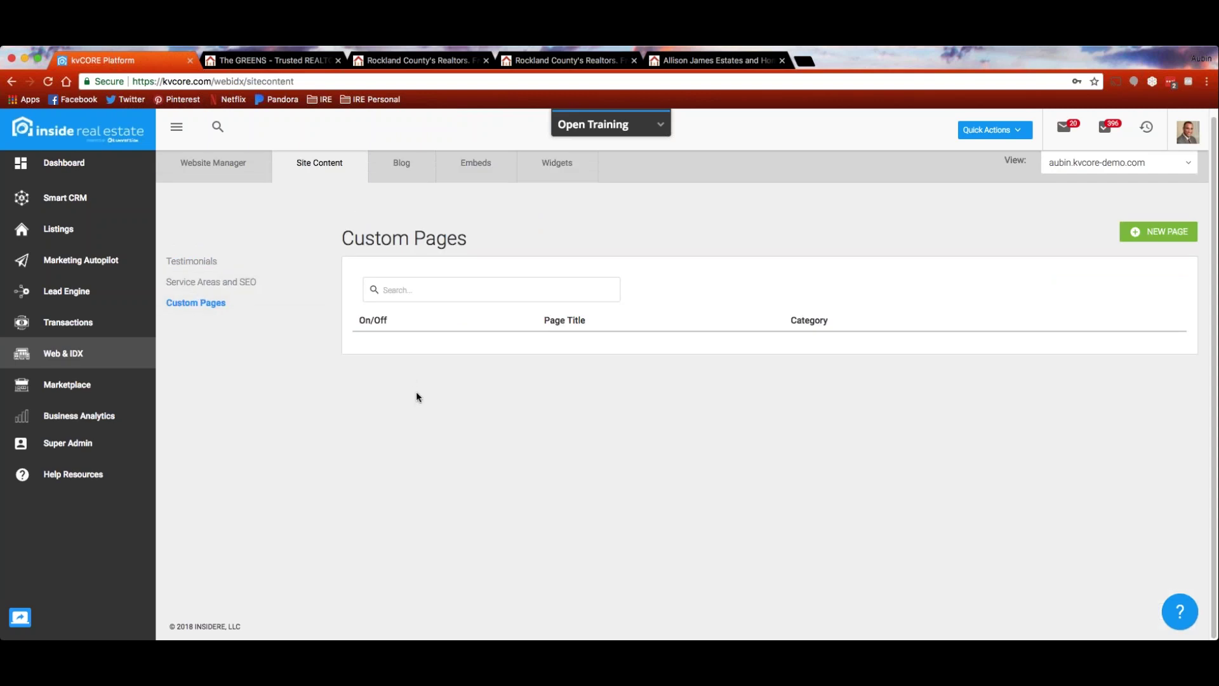
# Switch to the Allison James Estates homepage in the other browser tab
pyautogui.click(701, 61)
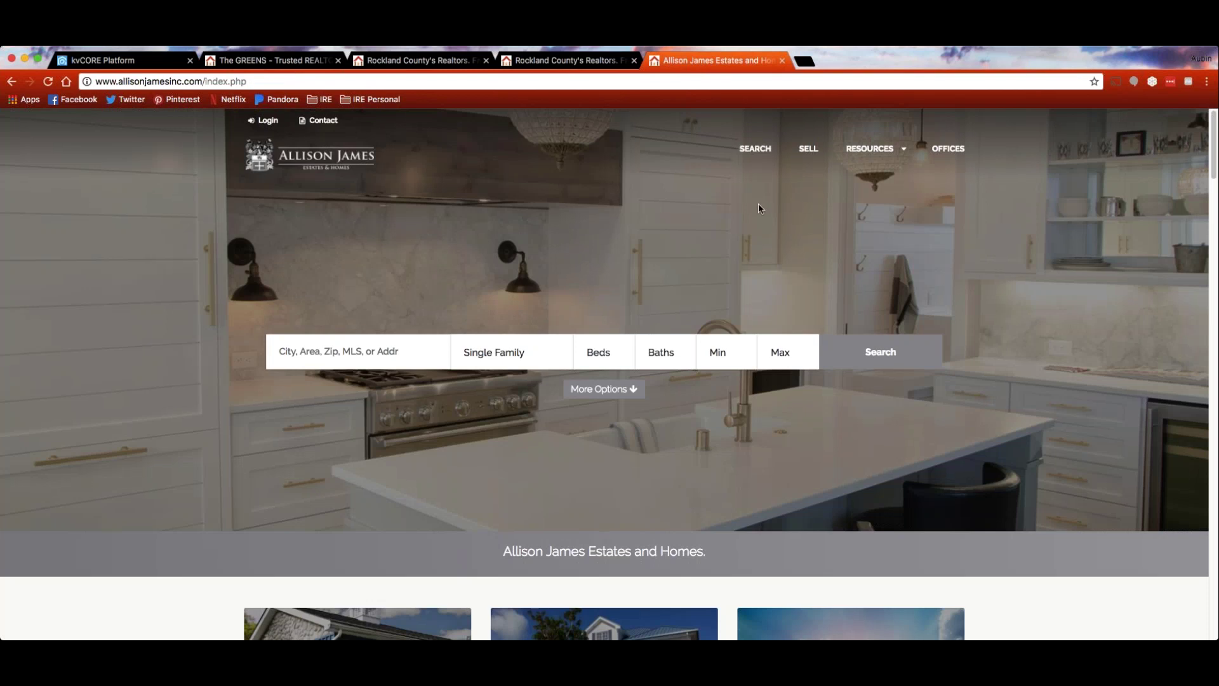
# Compare the RESOURCES and YOUR AGENT menus on the Wright Bros. agent sites, then return to kvCORE
pyautogui.moveTo(873, 155)
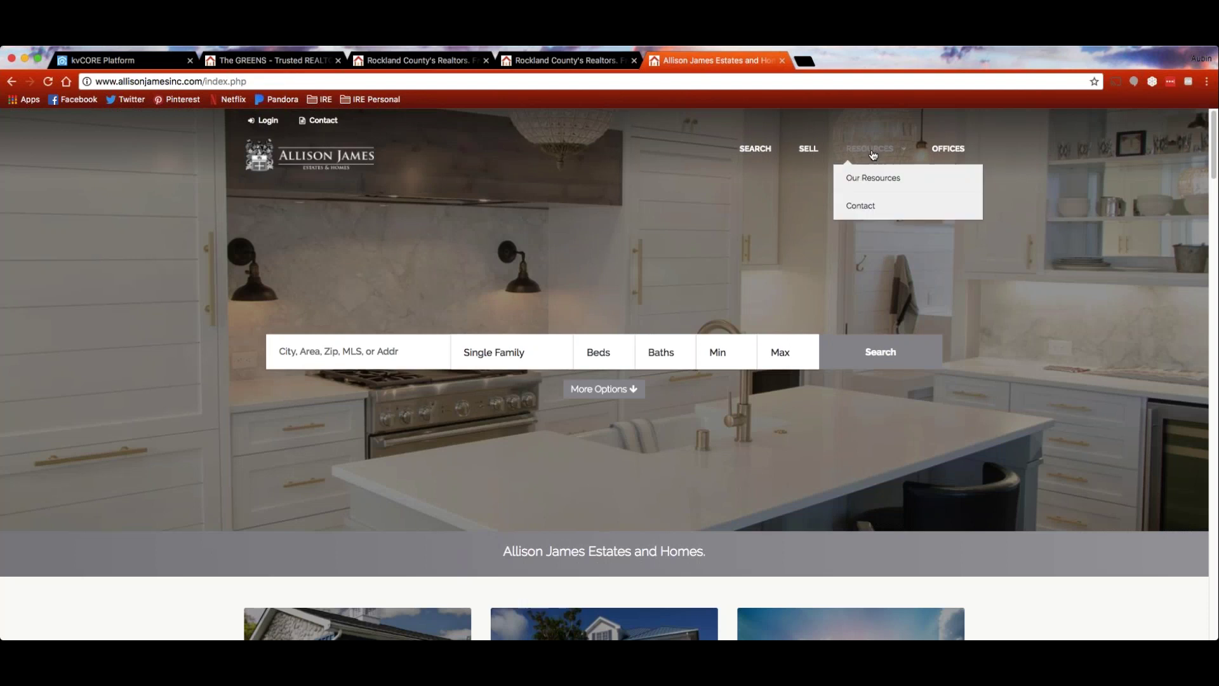
pyautogui.click(568, 63)
pyautogui.scroll(10, 699, 315)
pyautogui.scroll(10, 702, 313)
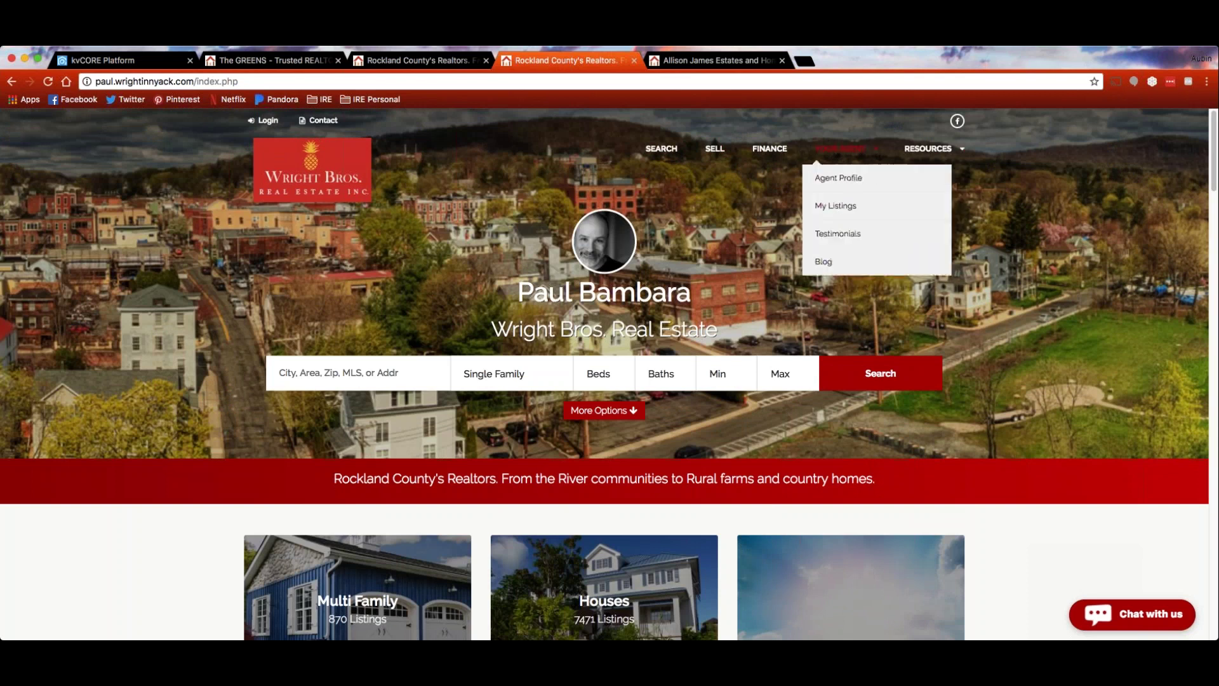
pyautogui.click(445, 60)
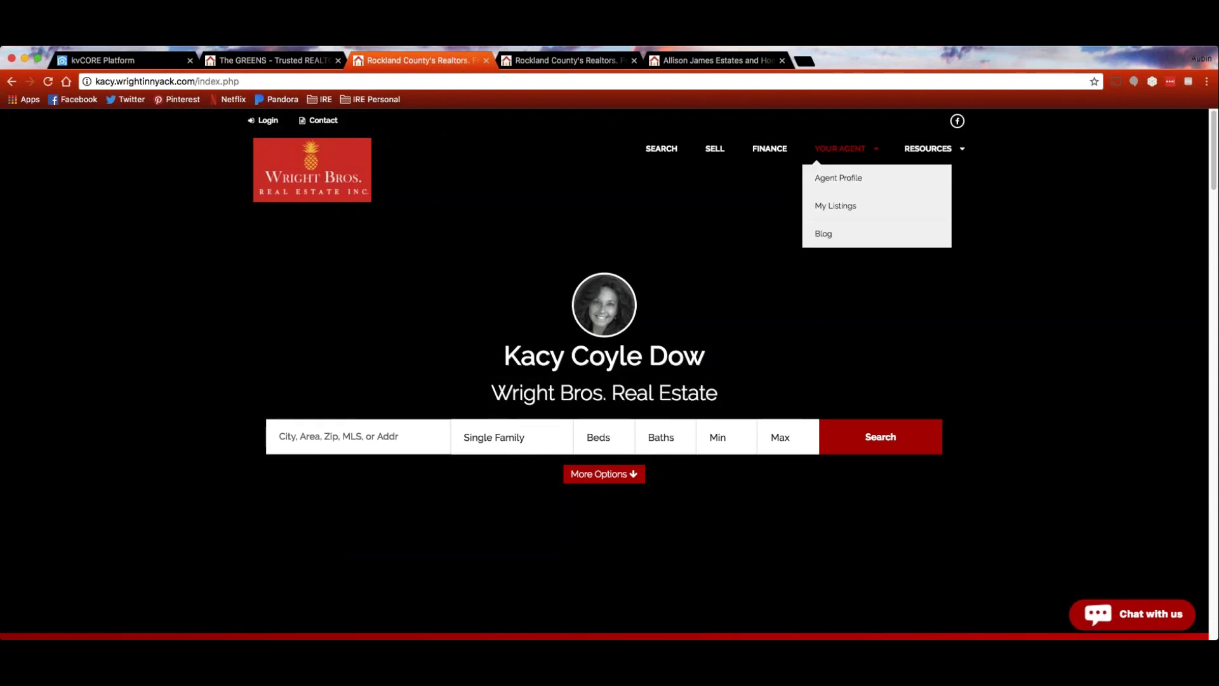
pyautogui.moveTo(928, 150)
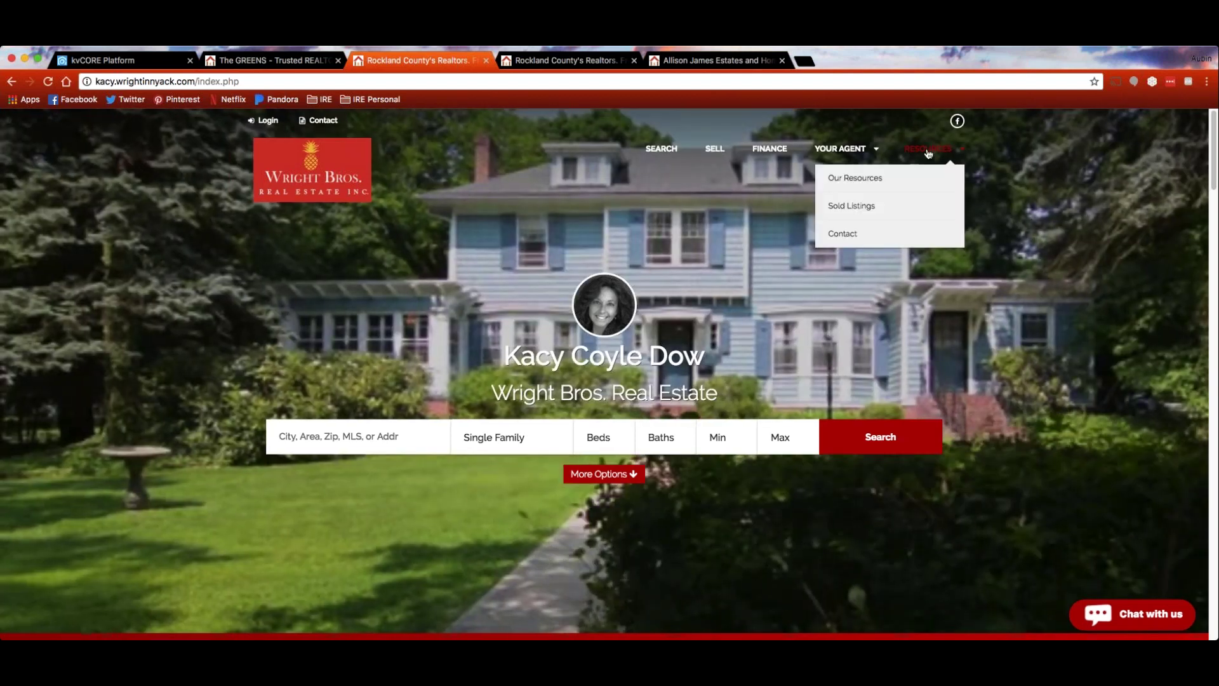
pyautogui.moveTo(840, 149)
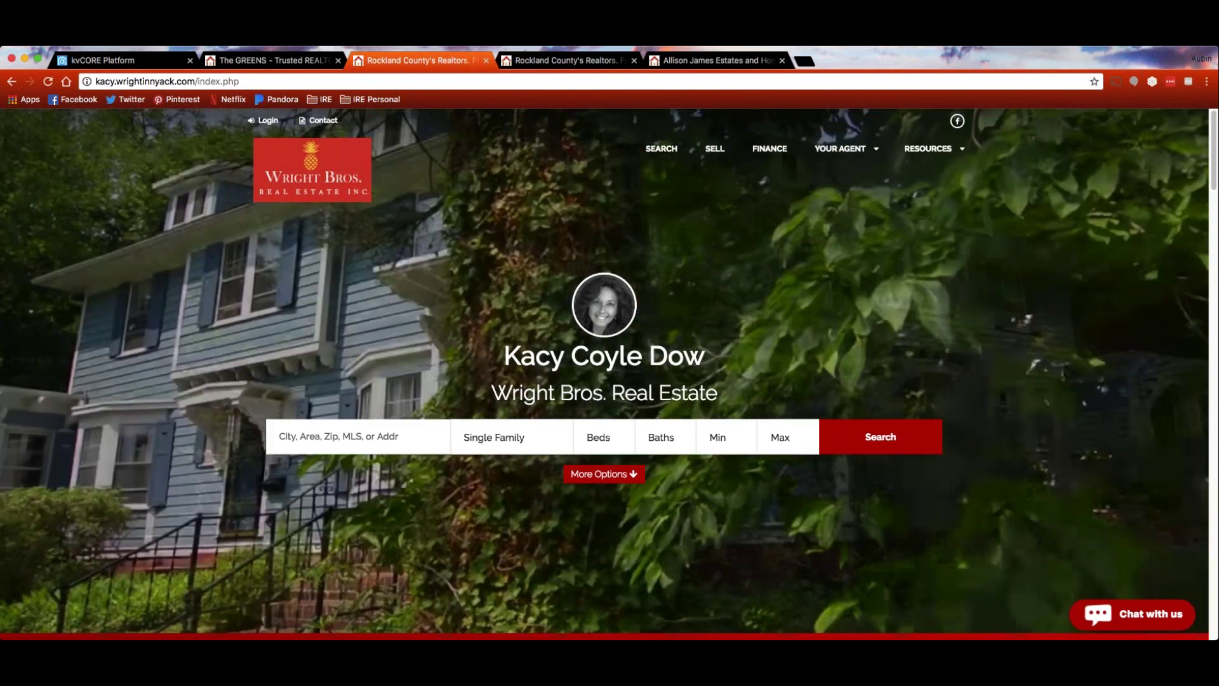
pyautogui.press('super+1')
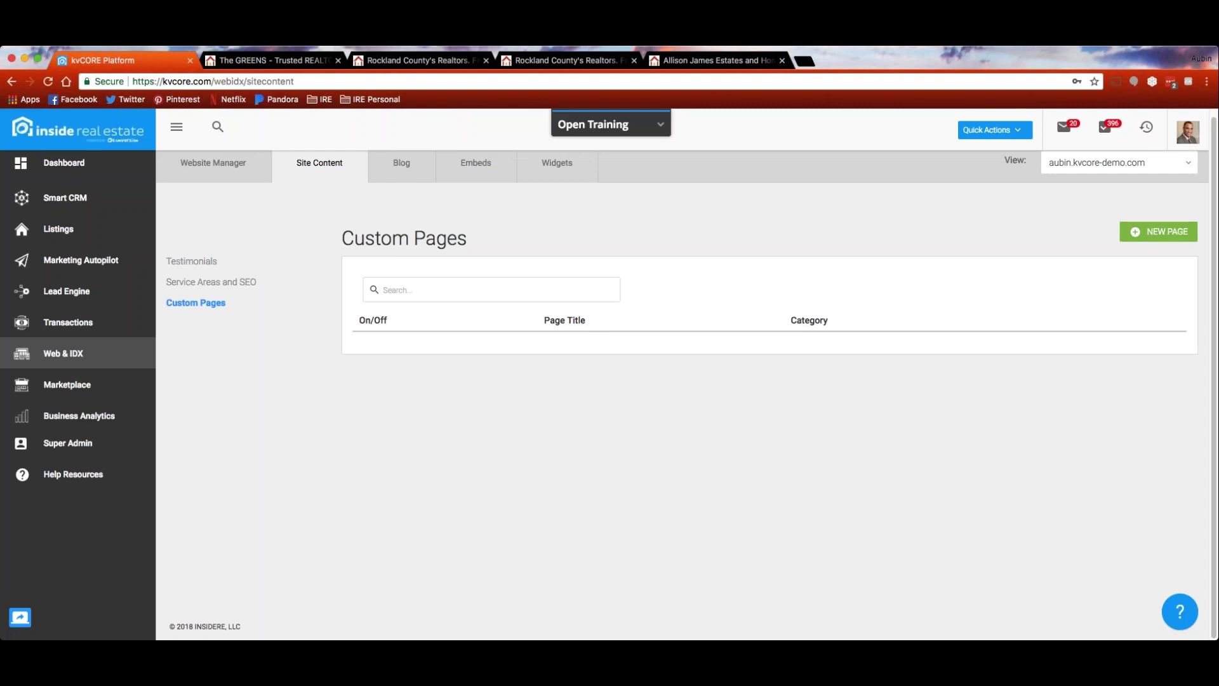
pyautogui.click(1159, 232)
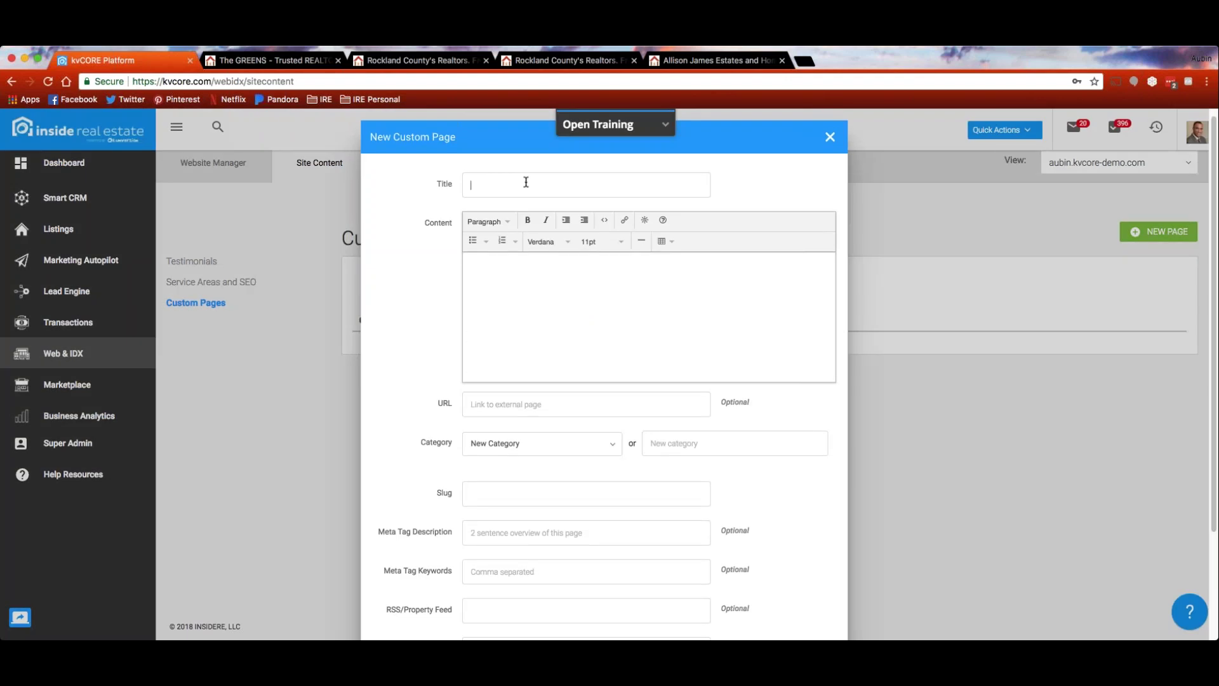
pyautogui.write('Open Houses')
pyautogui.click(530, 281)
pyautogui.scroll(-1, 523, 271)
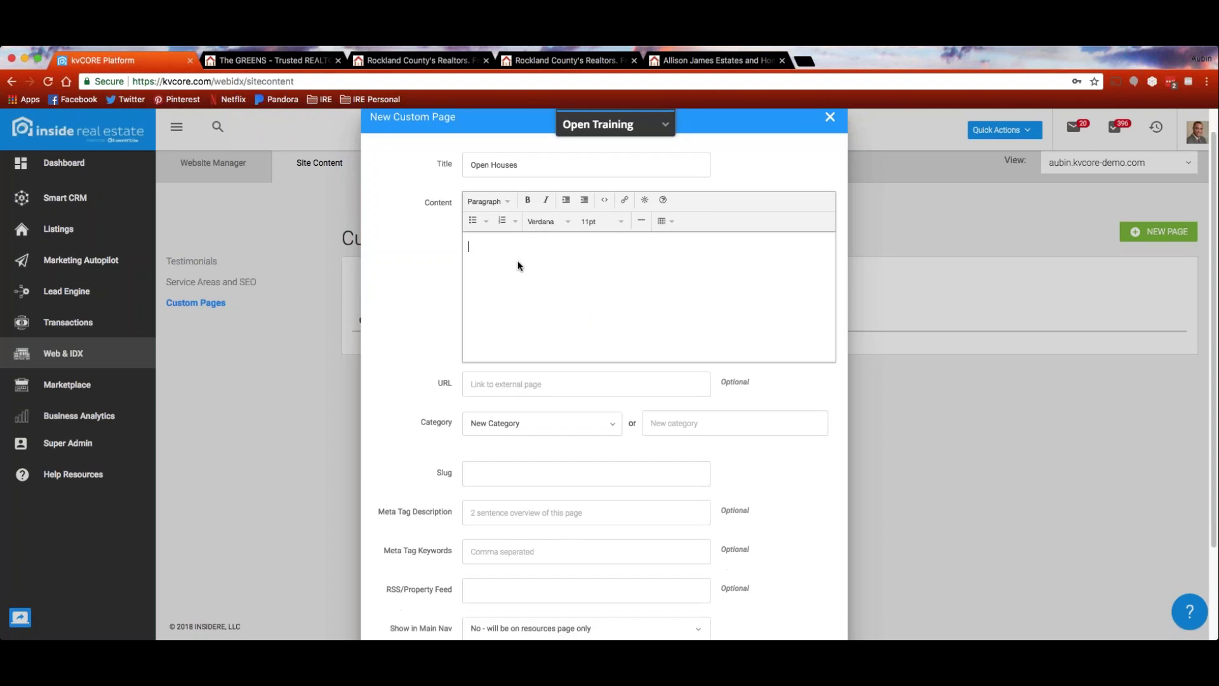
pyautogui.write('asldkjfalsjdfalsjd')
pyautogui.press('super+a')
pyautogui.press('BackSpace')
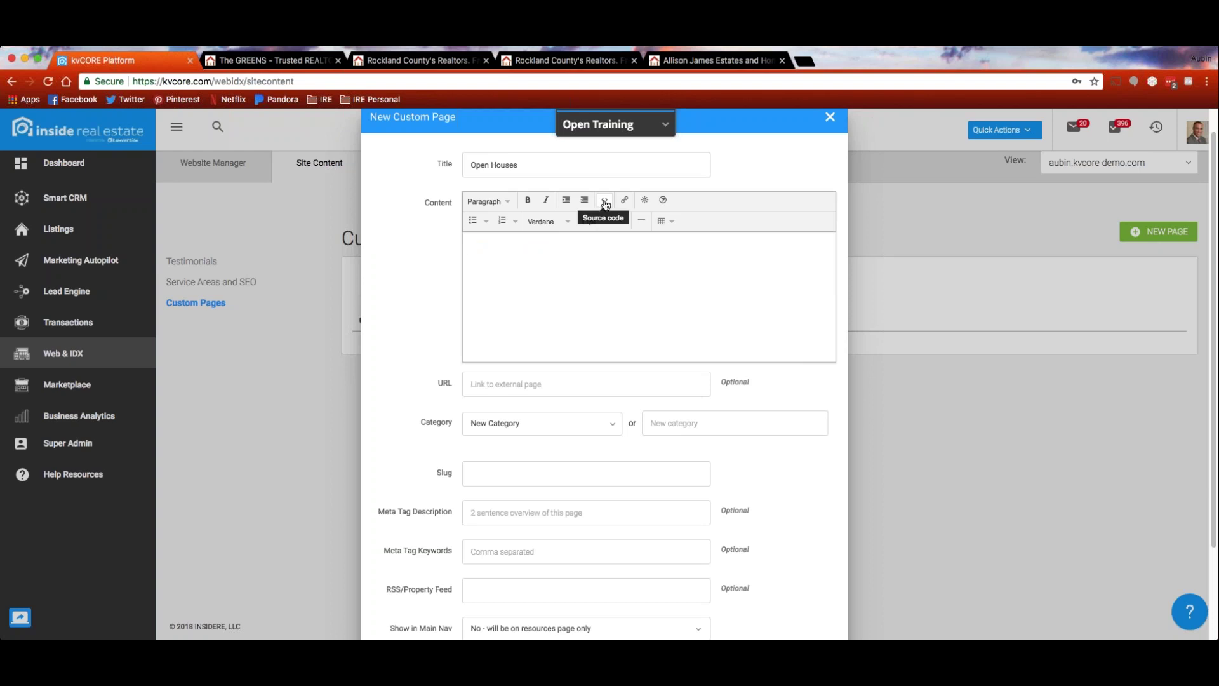
pyautogui.scroll(-1, 603, 296)
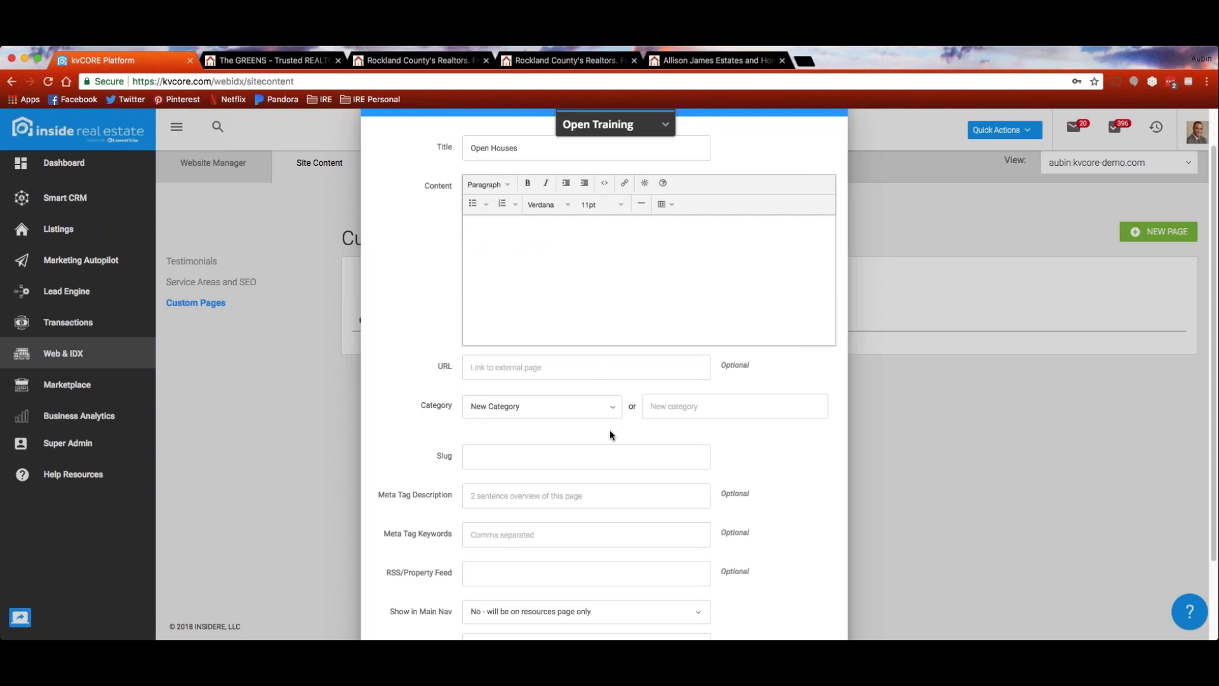
pyautogui.write('Op')
pyautogui.press('BackSpace')
pyautogui.press('BackSpace')
pyautogui.write('Open House')
pyautogui.press('BackSpace')
pyautogui.press('BackSpace')
pyautogui.press('BackSpace')
pyautogui.press('BackSpace')
pyautogui.press('BackSpace')
pyautogui.press('BackSpace')
pyautogui.press('BackSpace')
pyautogui.press('BackSpace')
pyautogui.press('BackSpace')
pyautogui.write('Coming soo')
pyautogui.press('BackSpace')
pyautogui.press('BackSpace')
pyautogui.press('BackSpace')
pyautogui.press('BackSpace')
pyautogui.press('BackSpace')
pyautogui.press('BackSpace')
pyautogui.press('BackSpace')
pyautogui.press('BackSpace')
pyautogui.press('BackSpace')
pyautogui.press('BackSpace')
pyautogui.scroll(-3, 623, 435)
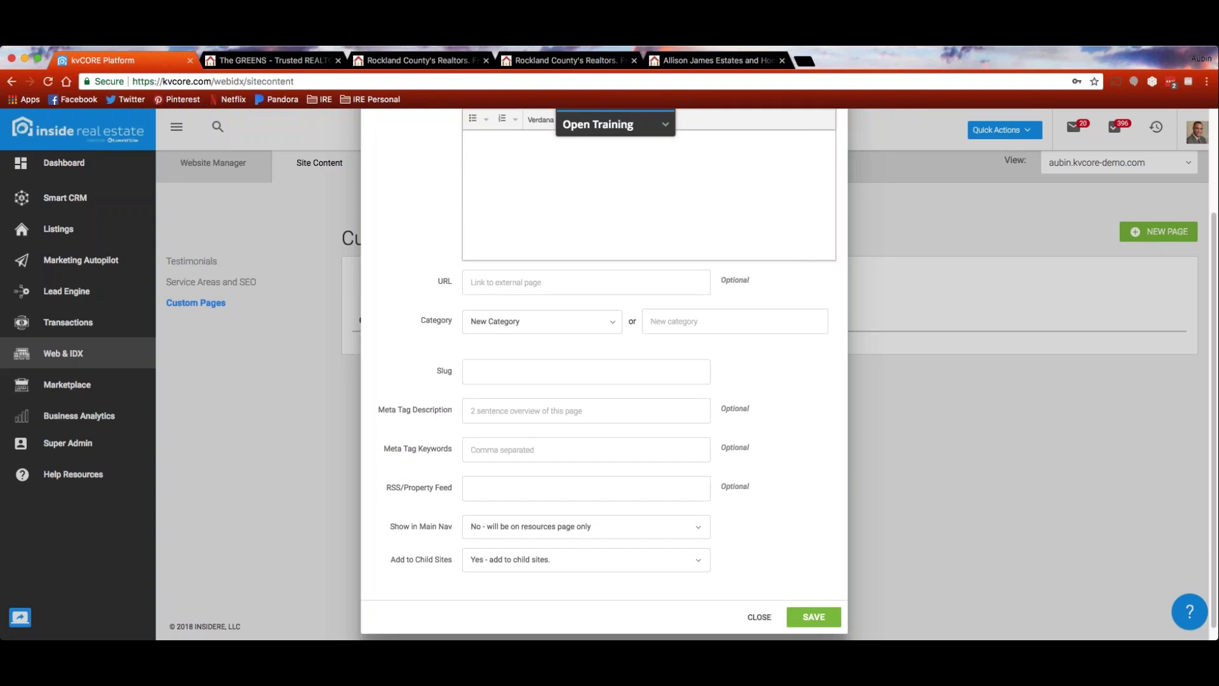
pyautogui.click(542, 371)
pyautogui.write('openhouses')
pyautogui.scroll(-1, 618, 436)
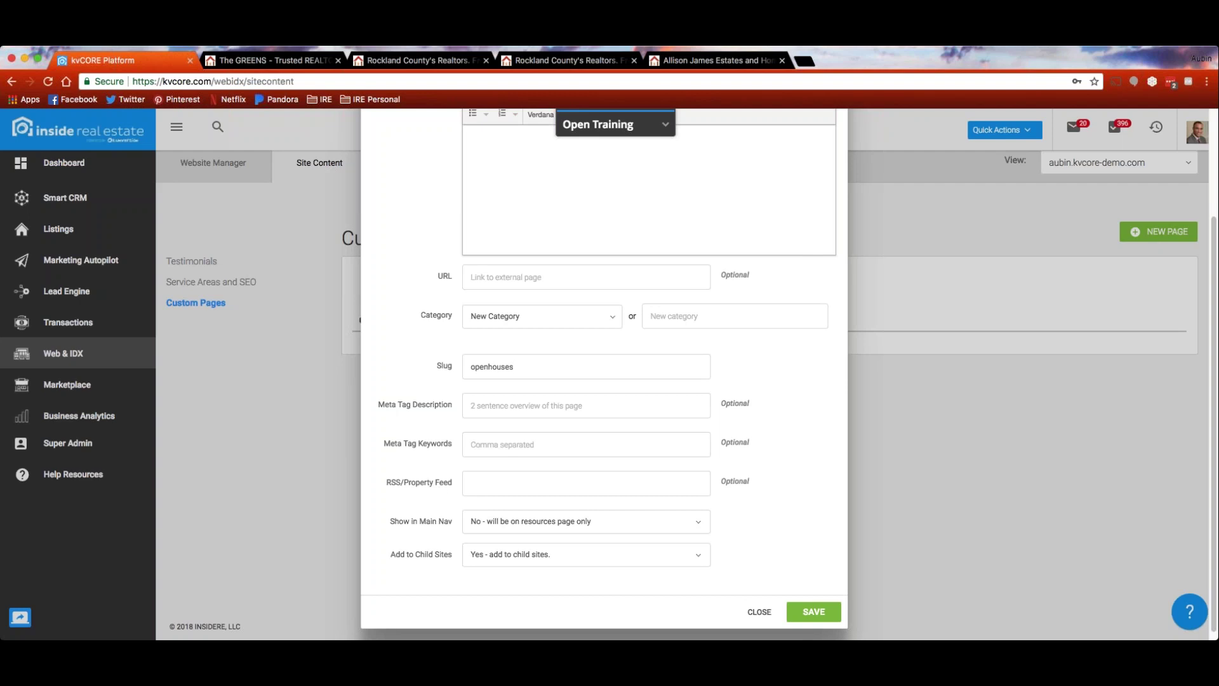
pyautogui.scroll(-1, 604, 375)
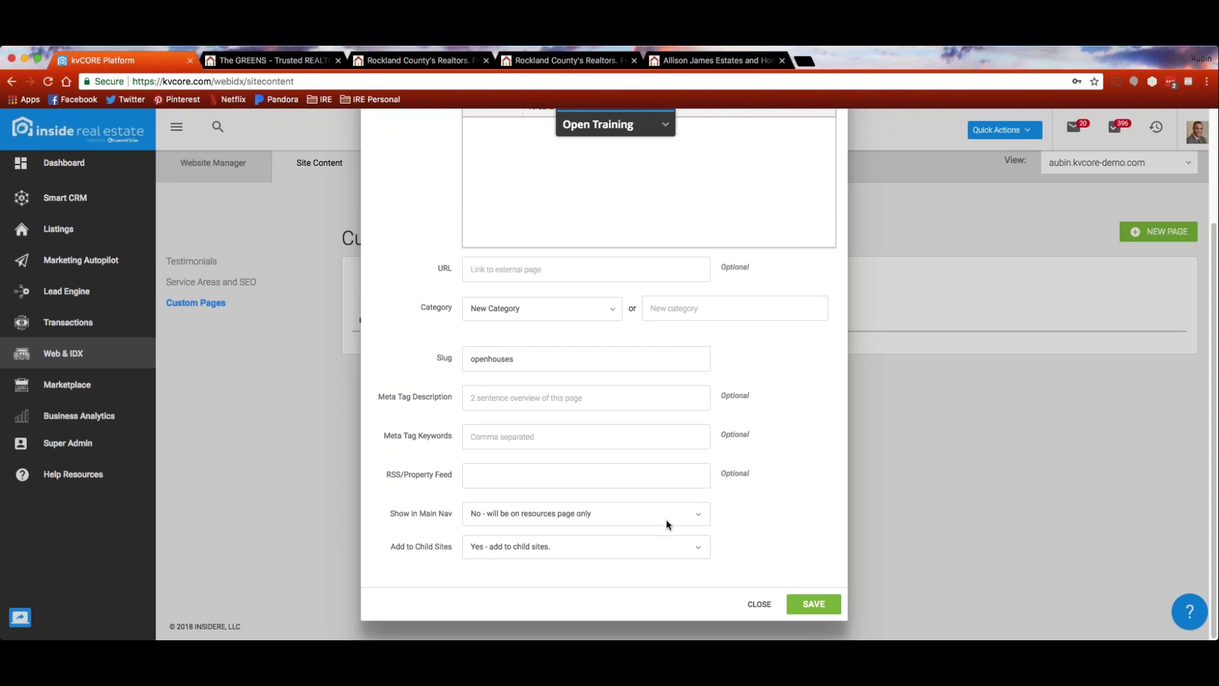
pyautogui.click(711, 513)
pyautogui.click(716, 63)
pyautogui.moveTo(870, 148)
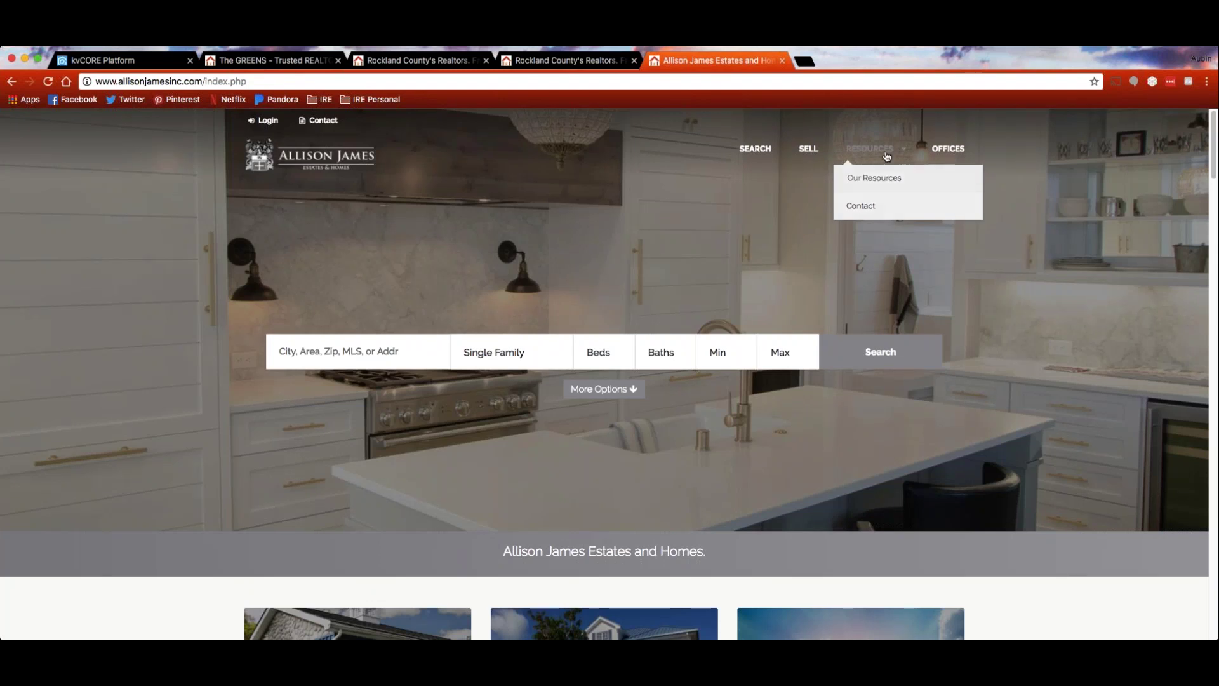
pyautogui.click(129, 65)
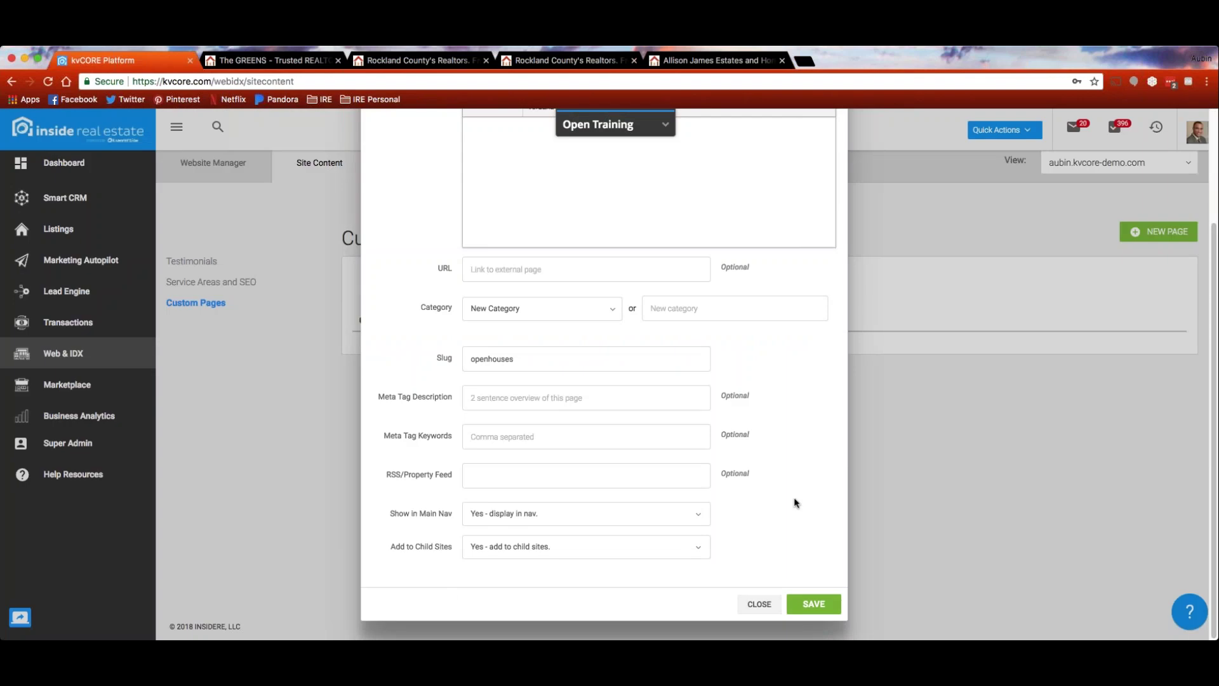
pyautogui.scroll(3, 803, 478)
pyautogui.scroll(-3, 808, 458)
pyautogui.click(759, 607)
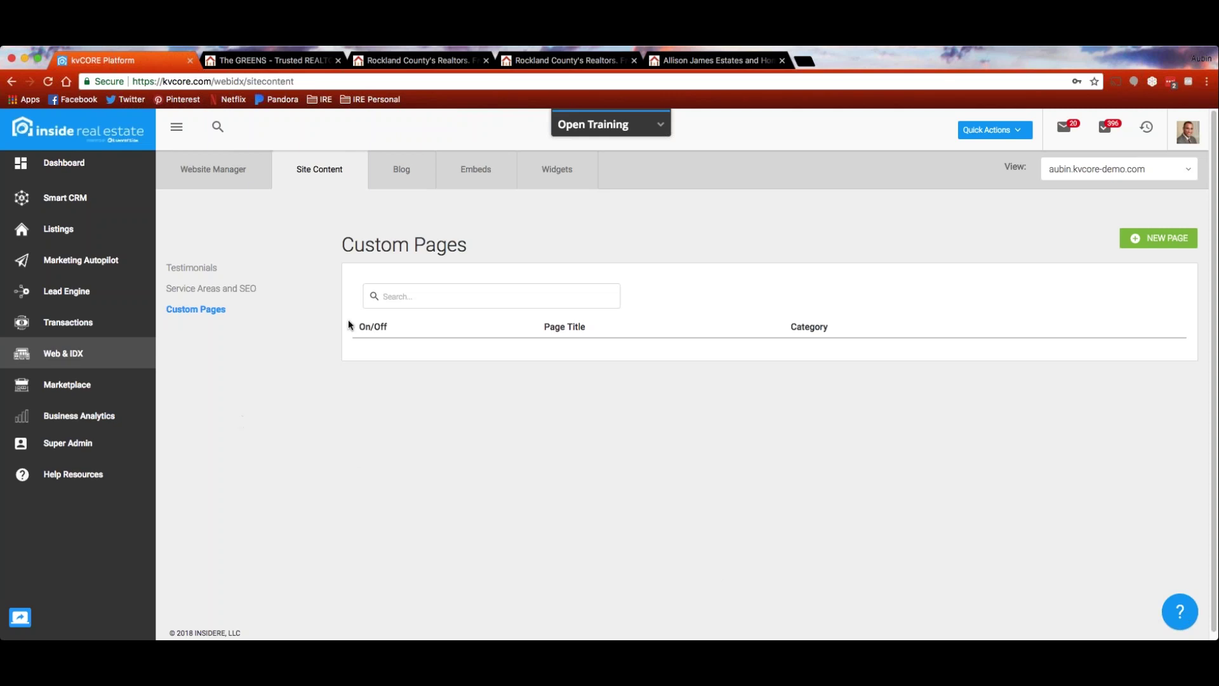
pyautogui.click(406, 172)
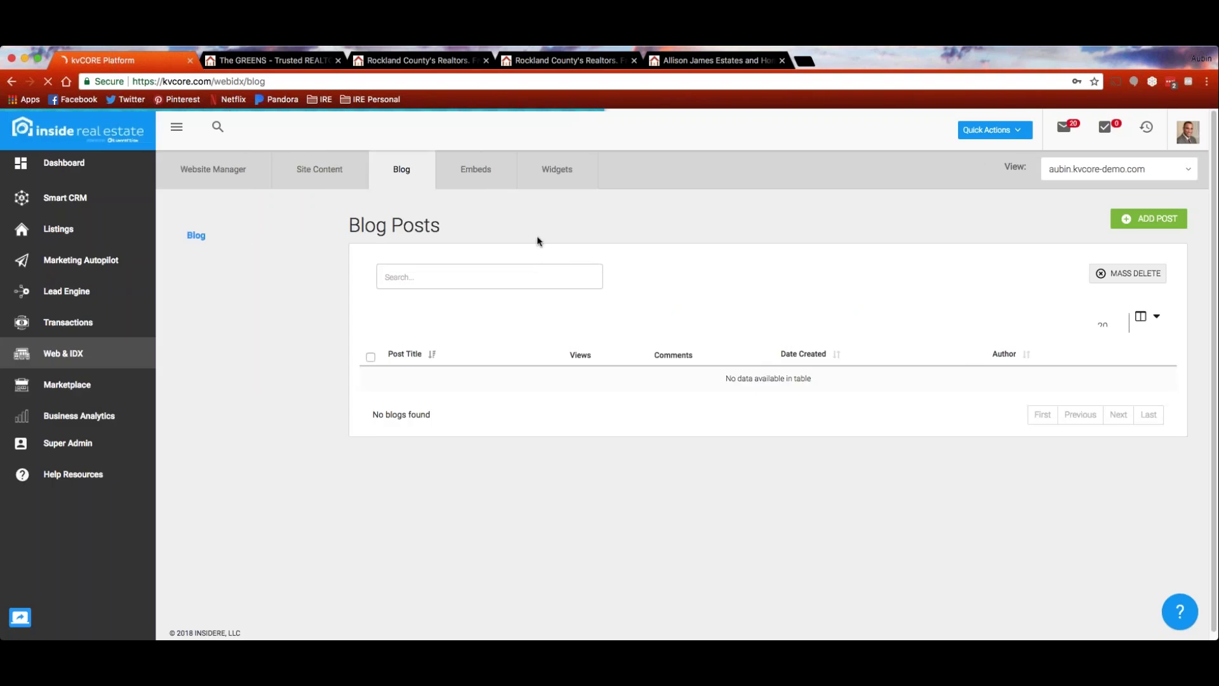
# Try the ADD POST form on the empty blog list, close it, and switch to the Wright Bros. site
pyautogui.click(1147, 218)
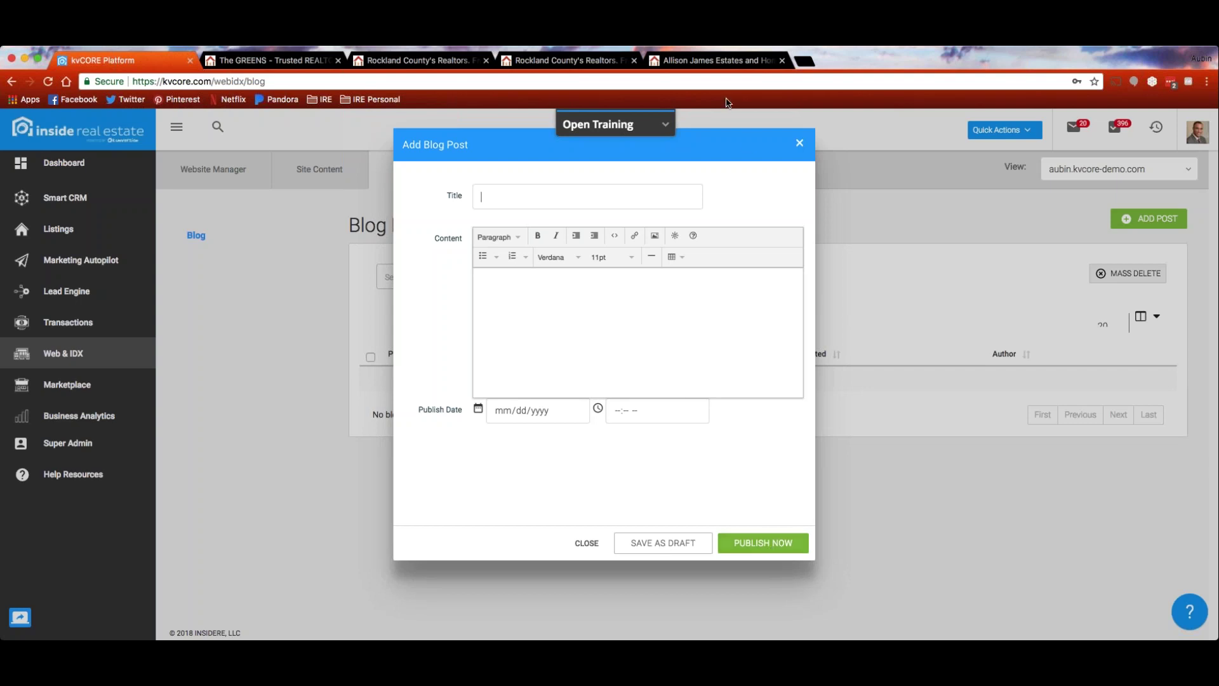
pyautogui.click(799, 143)
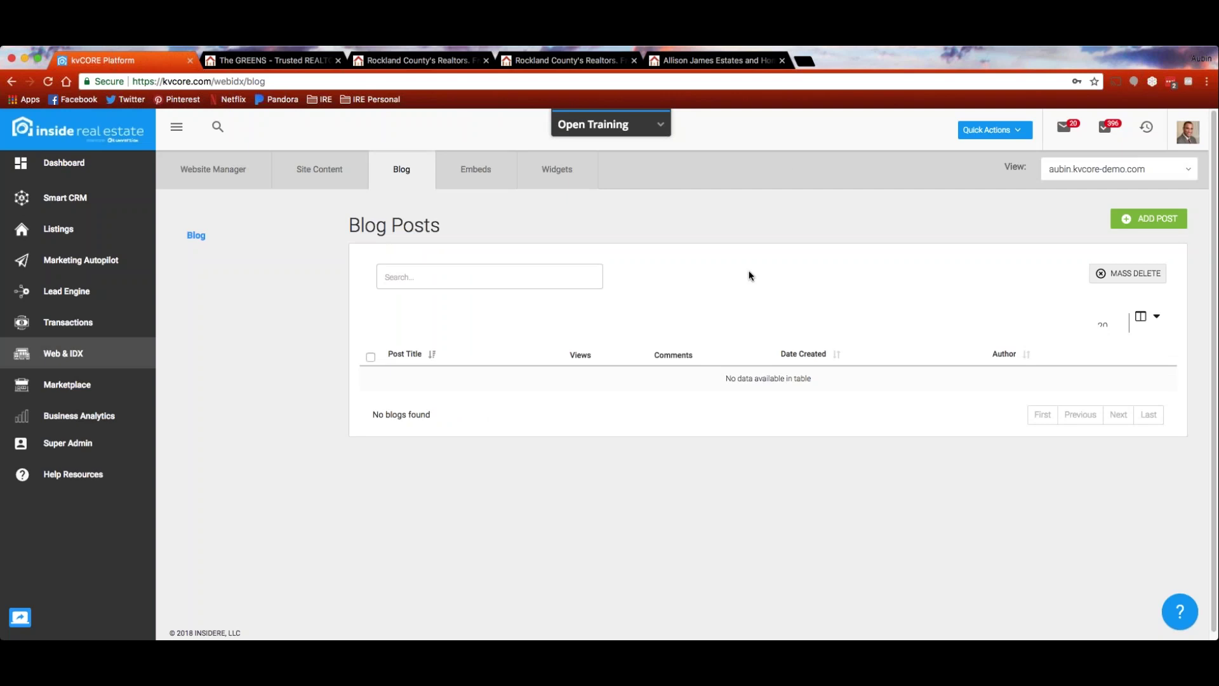
pyautogui.click(565, 60)
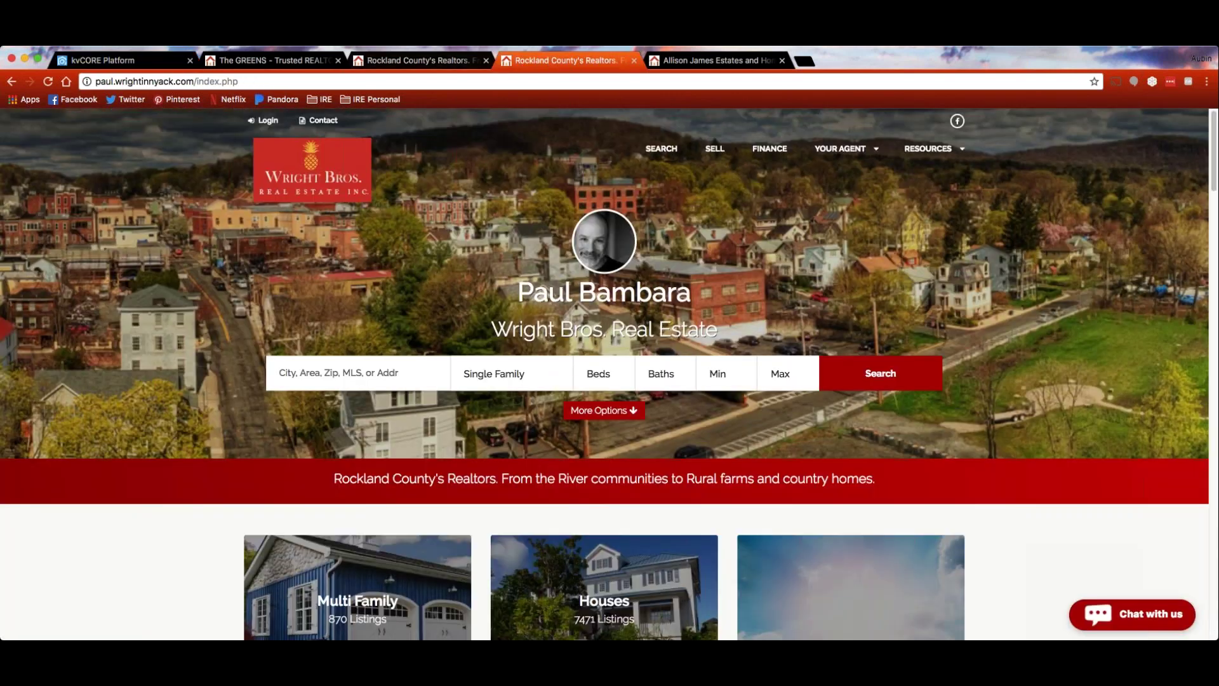
# Open the blog page on the other Wright Bros. agent website
pyautogui.click(416, 61)
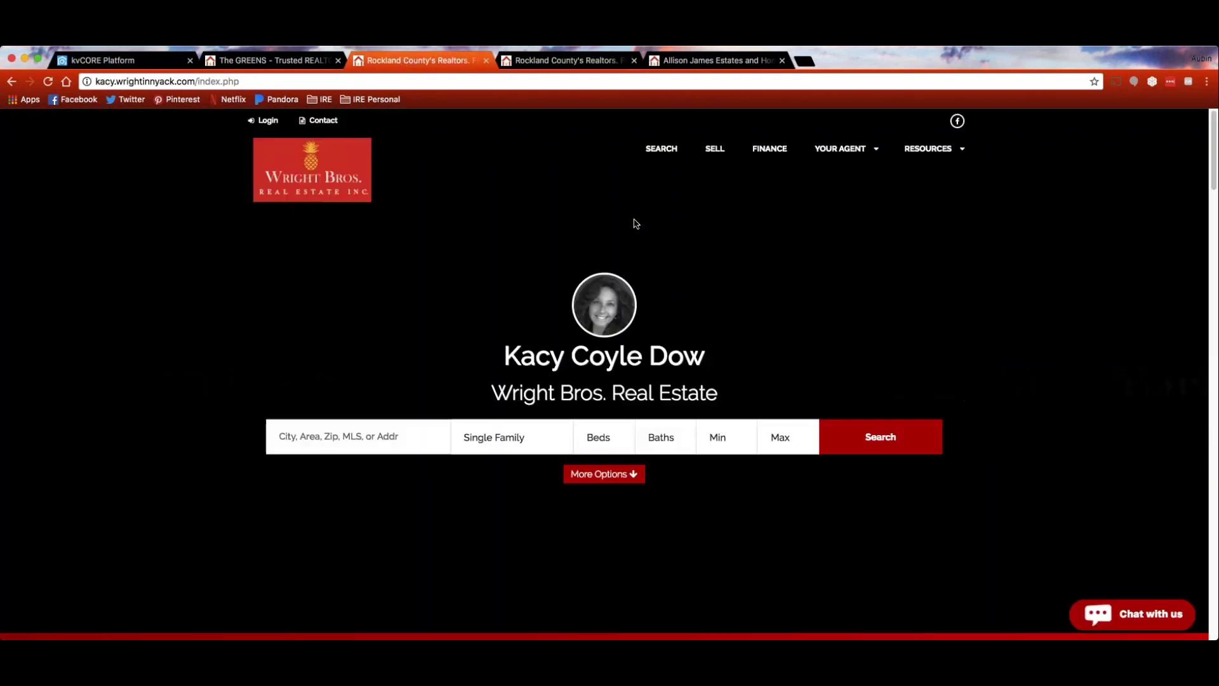
pyautogui.moveTo(840, 149)
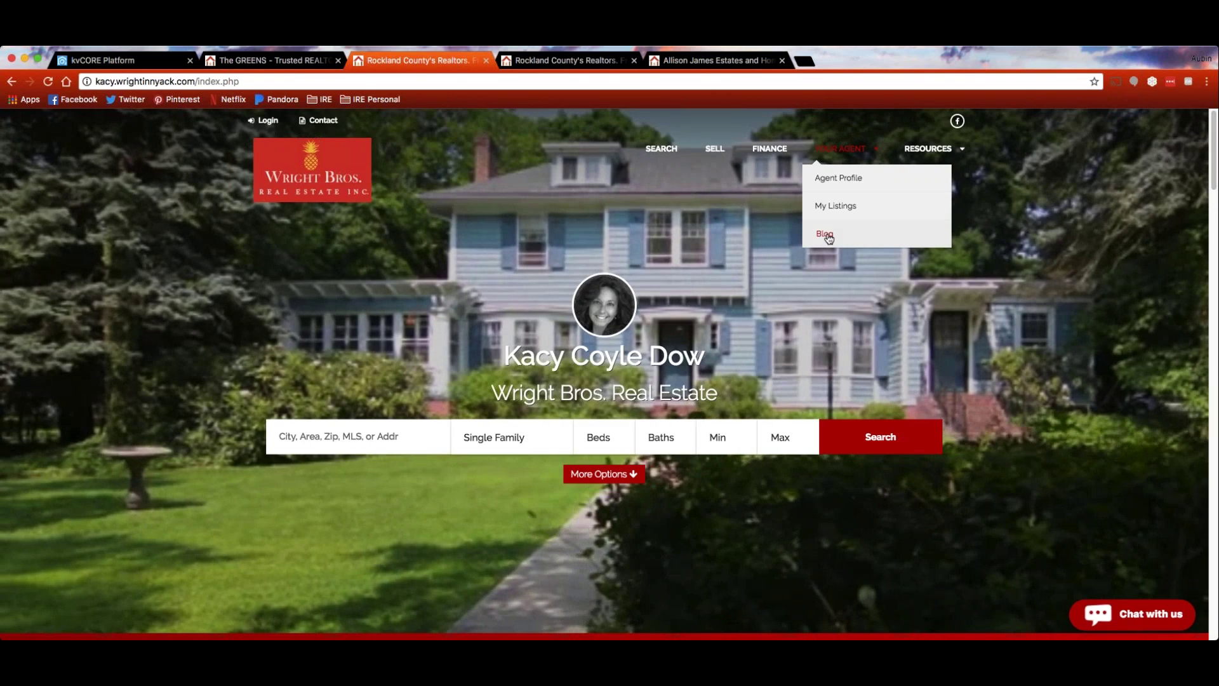
pyautogui.click(825, 235)
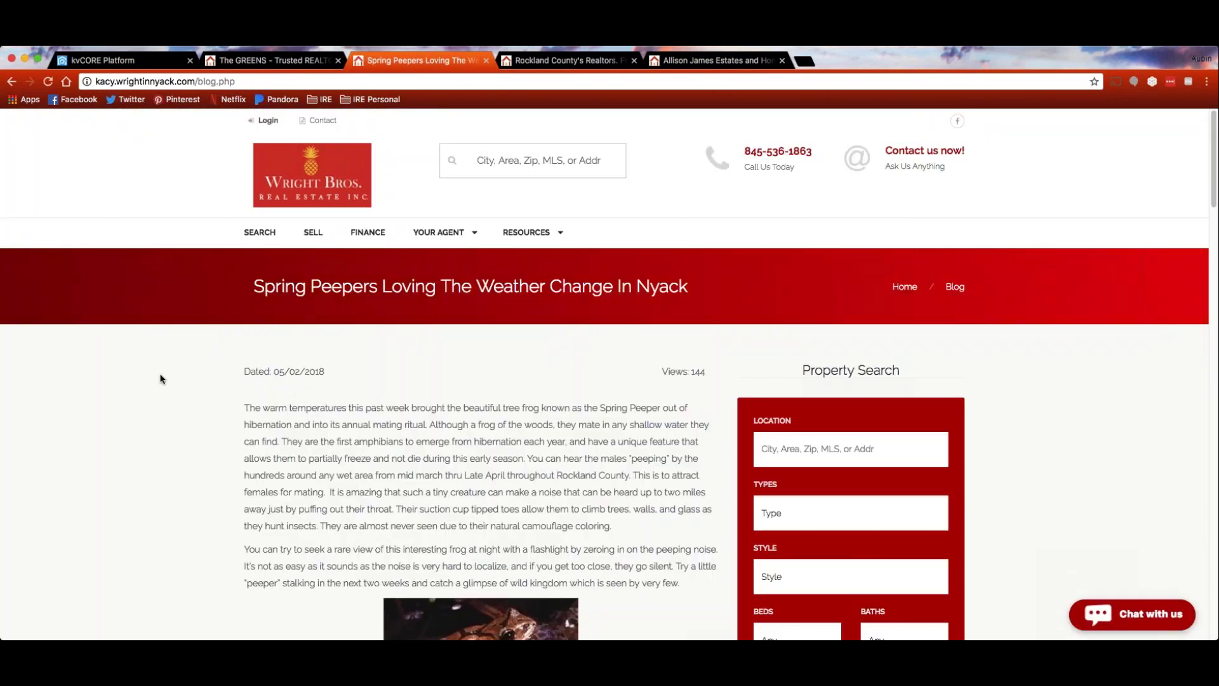
# Read through the Spring Peepers blog post, then return to the kvCORE Blog Posts page
pyautogui.scroll(-3, 161, 379)
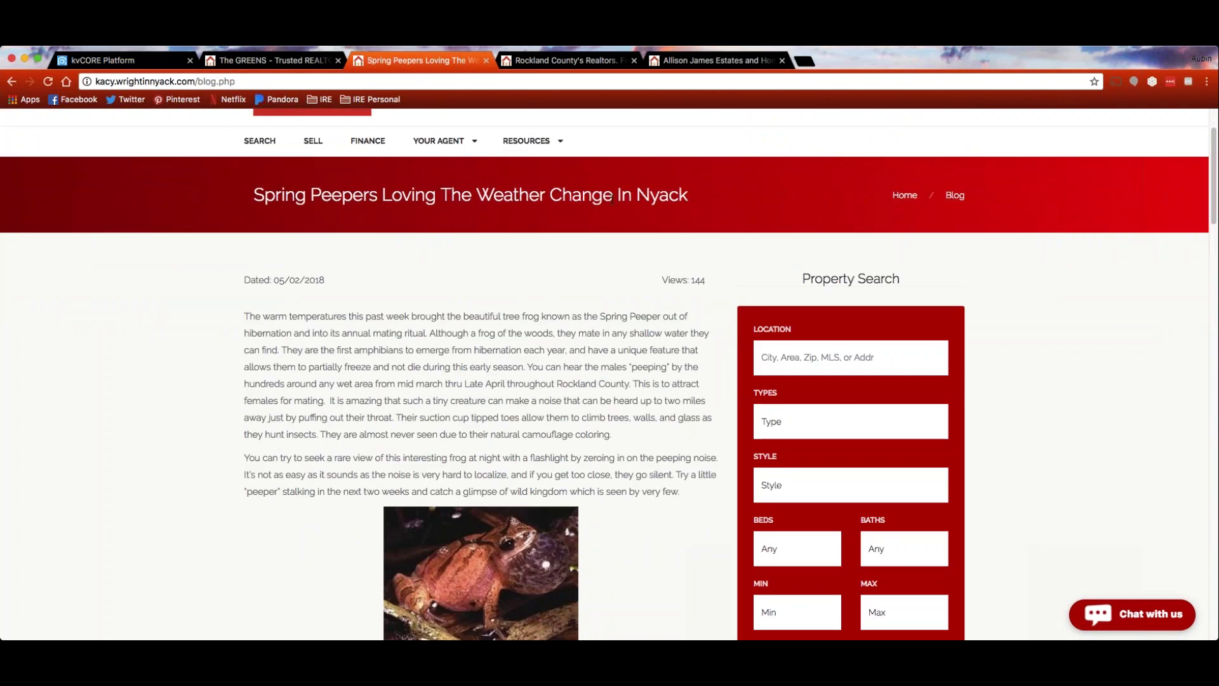
pyautogui.scroll(-1, 145, 339)
pyautogui.scroll(-1, 145, 338)
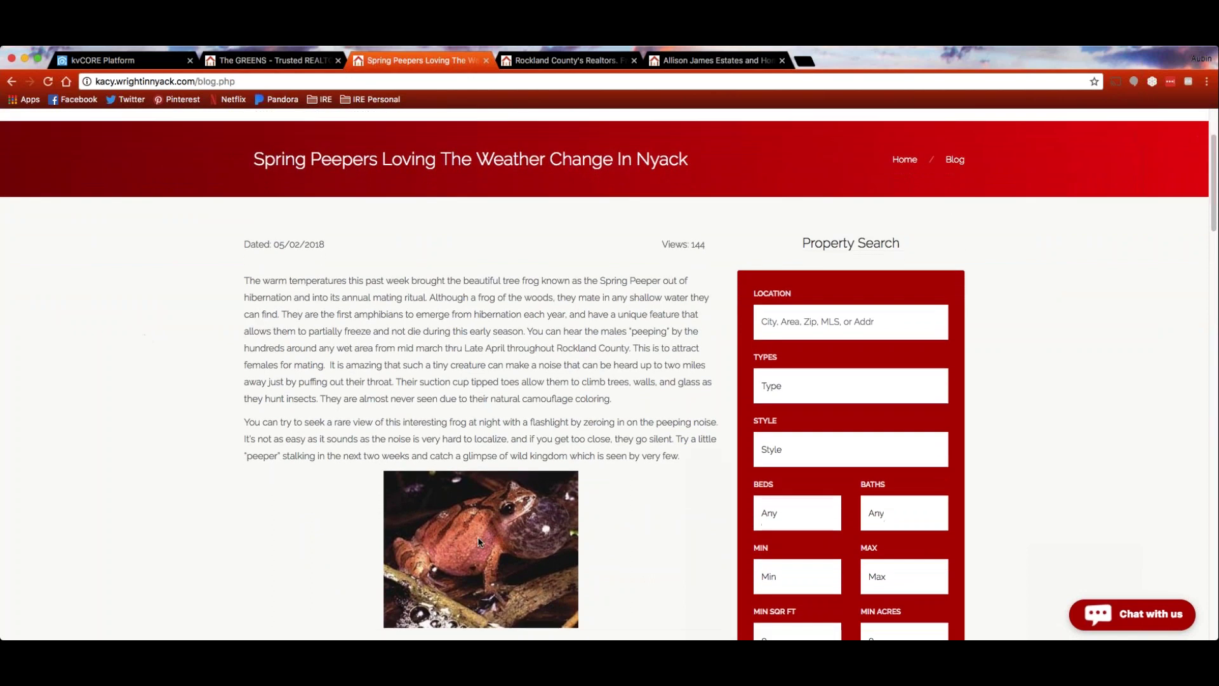
pyautogui.scroll(-5, 209, 360)
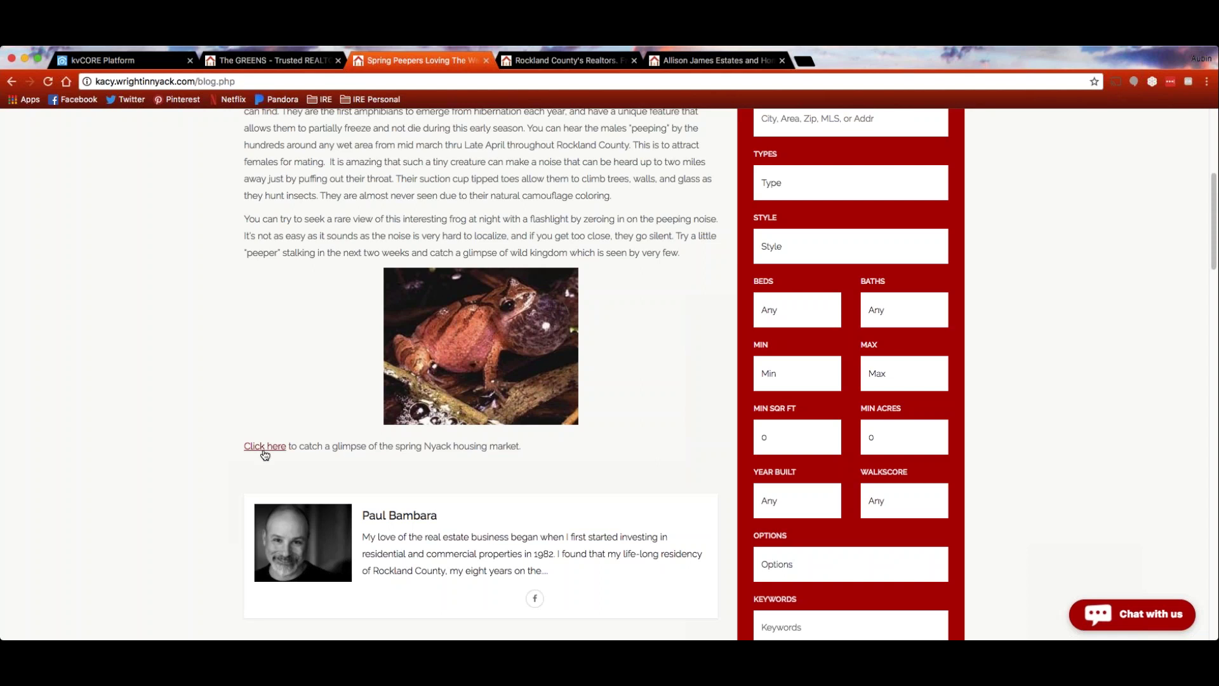
pyautogui.scroll(4, 267, 454)
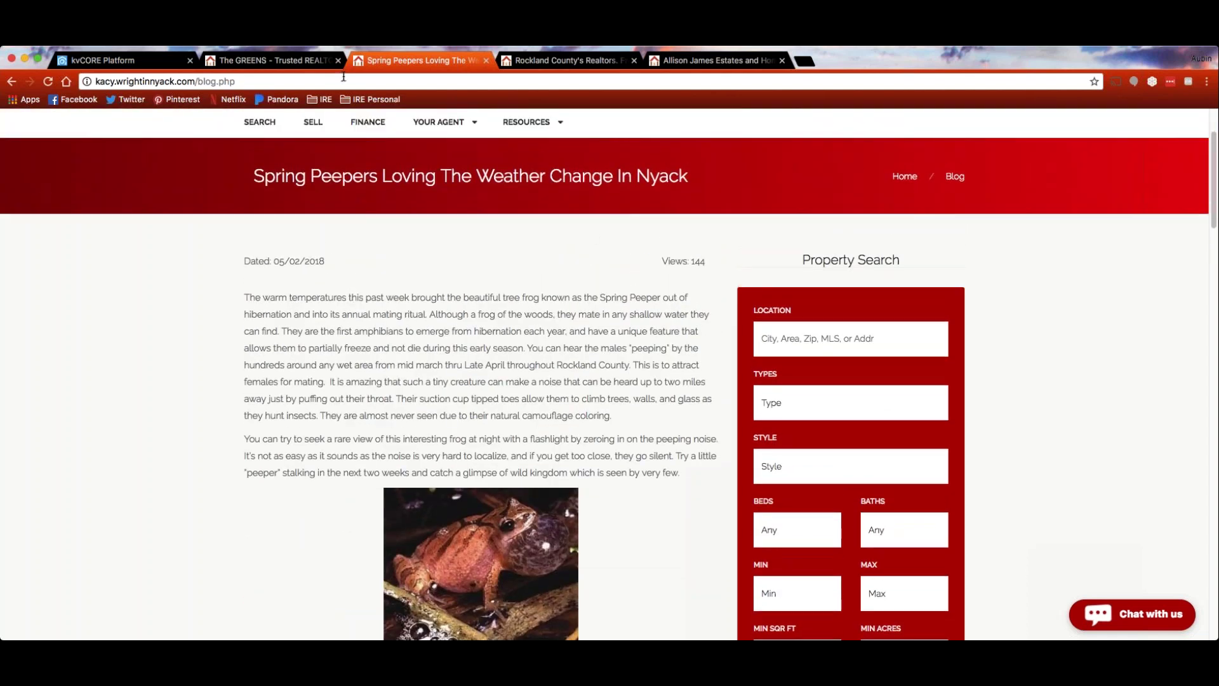
pyautogui.click(133, 62)
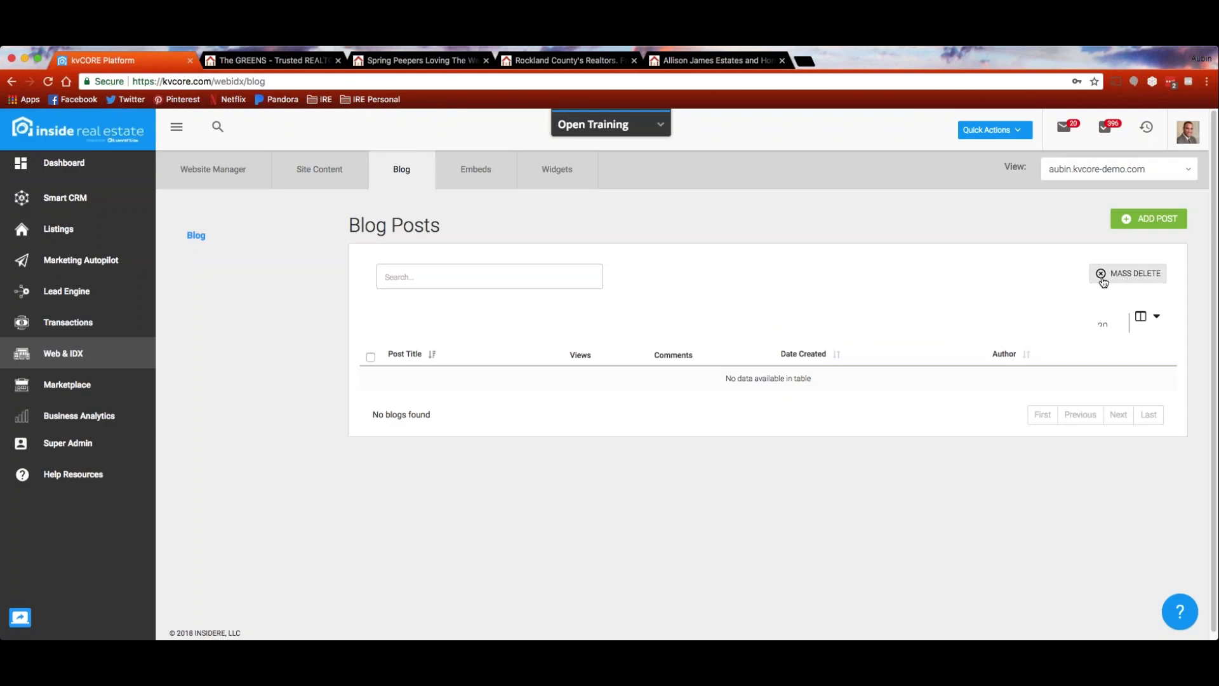
# Leave the empty Blog Posts search for the Embeds section's QR Codes page
pyautogui.click(426, 278)
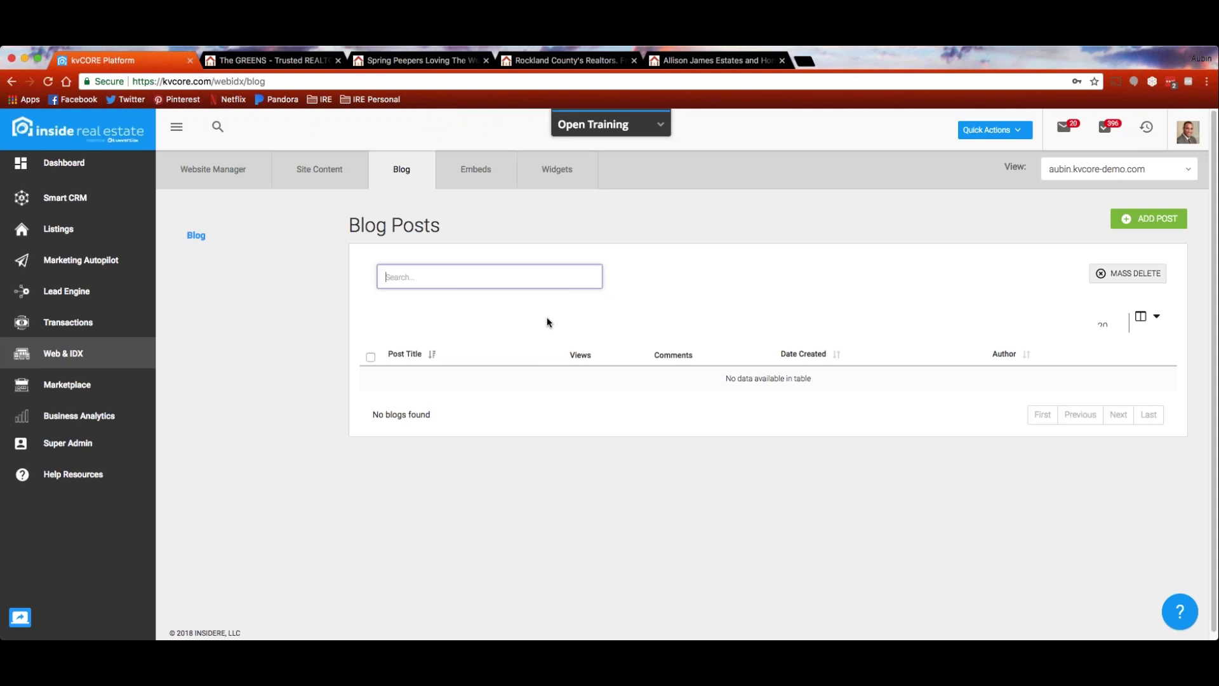
pyautogui.click(477, 169)
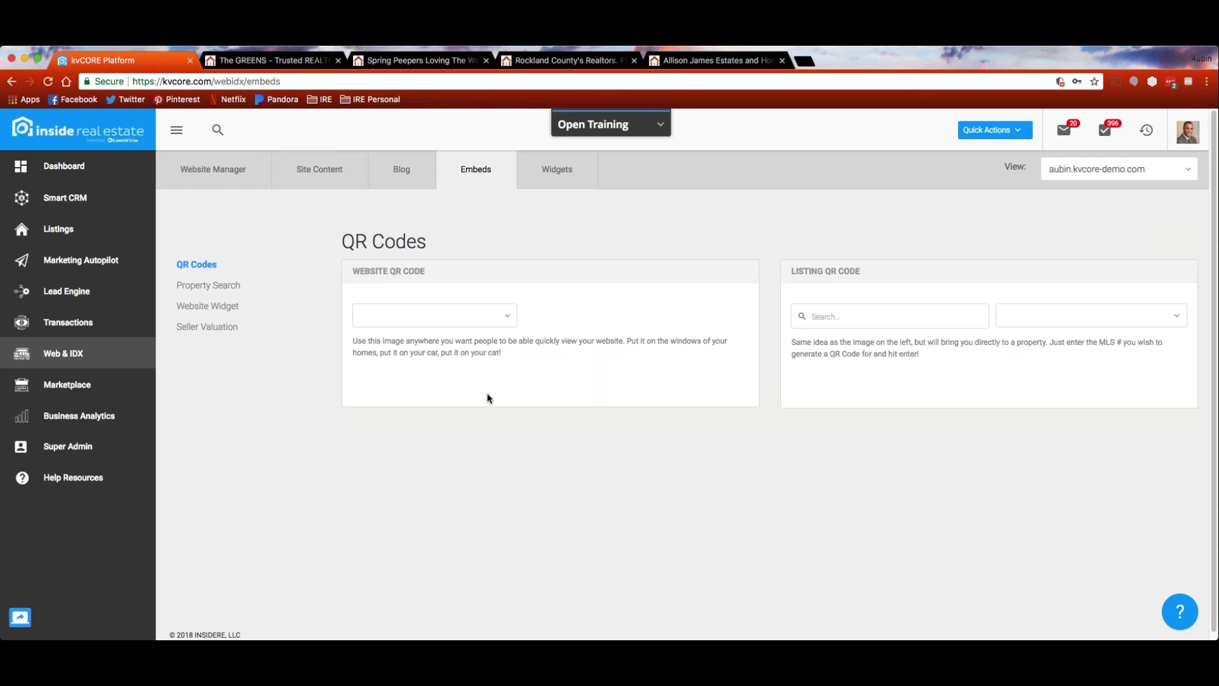
# Generate a Website QR Code for the demo site, then bring up the Property Search embeds
pyautogui.click(479, 315)
pyautogui.write('aubin.kvcore-demo.com')
pyautogui.scroll(-5, 740, 403)
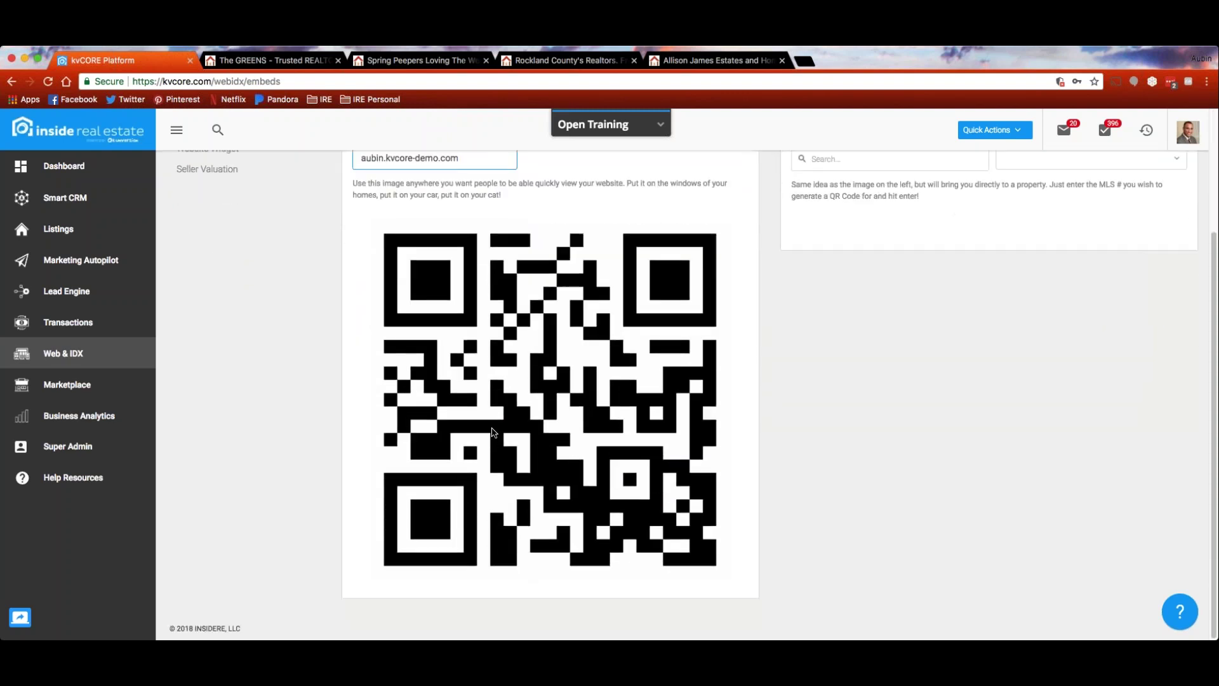
pyautogui.scroll(4, 834, 525)
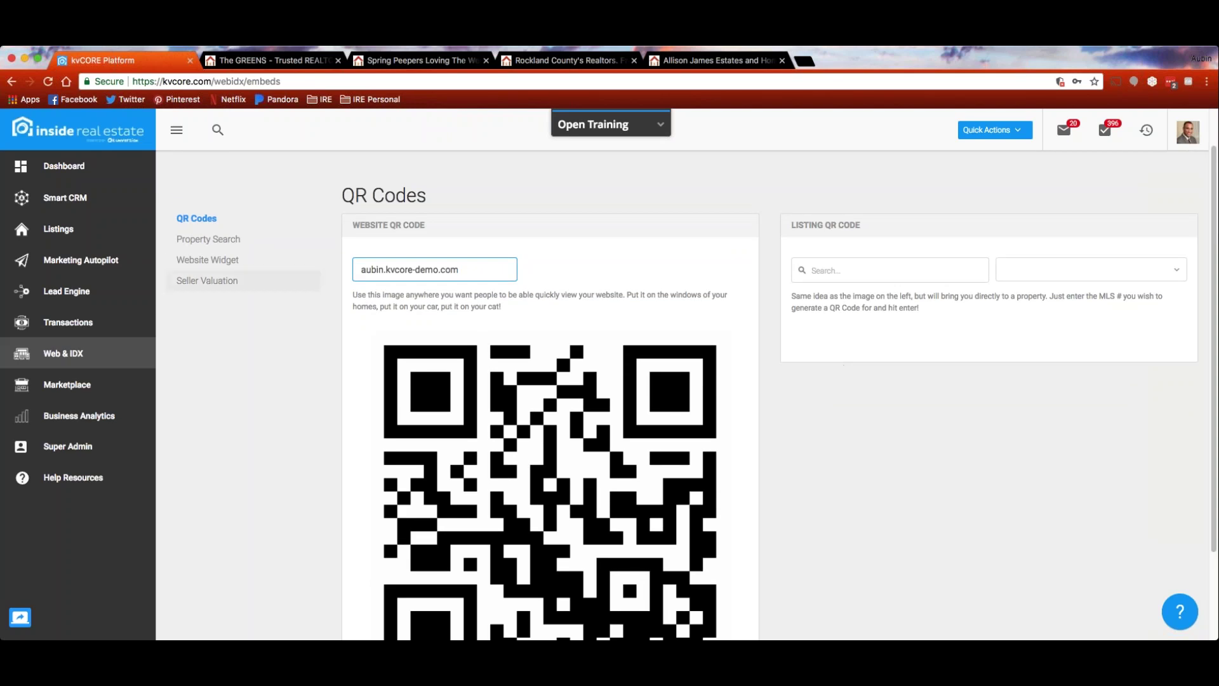
pyautogui.click(217, 239)
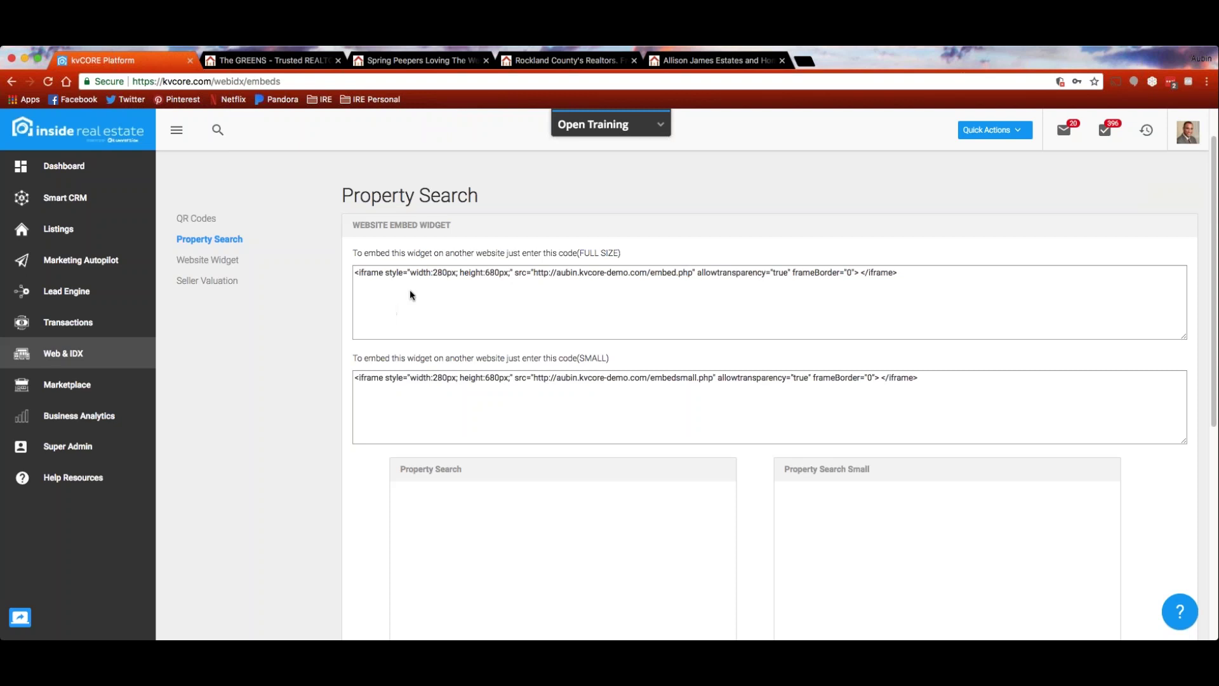
# Select and review the full-size Property Search iframe embed code
pyautogui.moveTo(909, 272); pyautogui.dragTo(332, 270)
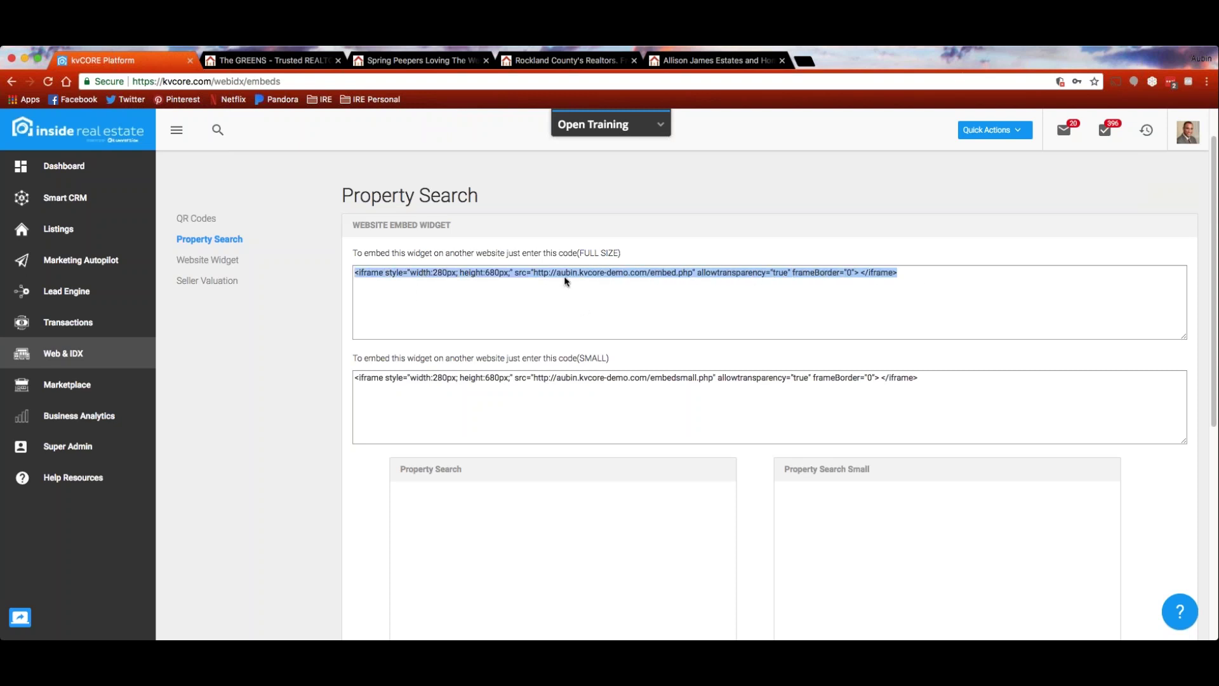
pyautogui.scroll(-1, 848, 338)
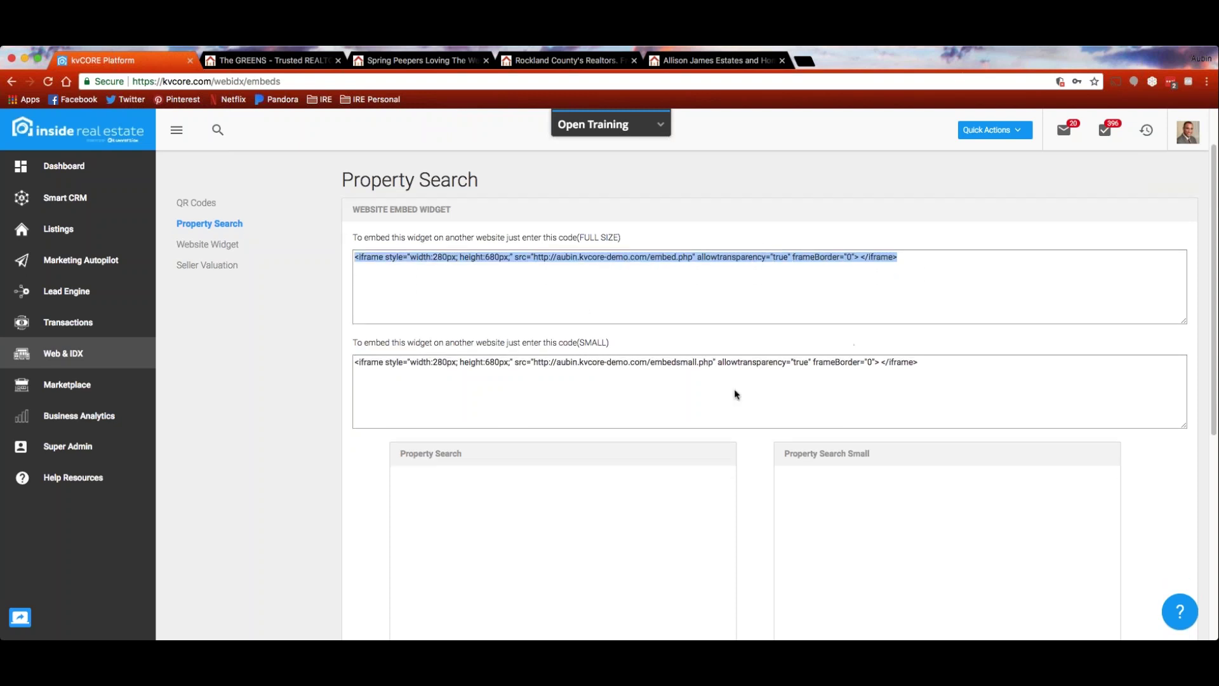
pyautogui.scroll(-3, 735, 395)
pyautogui.scroll(5, 689, 418)
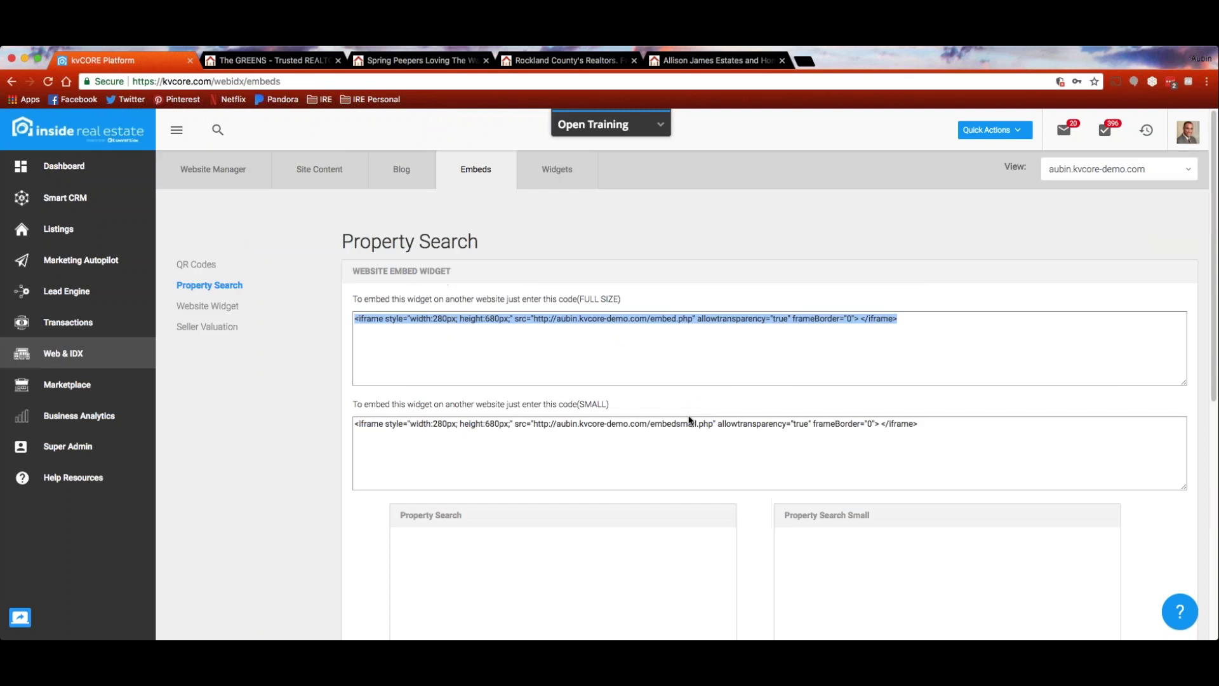
# Select the Website Widget's WIDE embed code, then bring up the Seller Valuation code
pyautogui.click(217, 316)
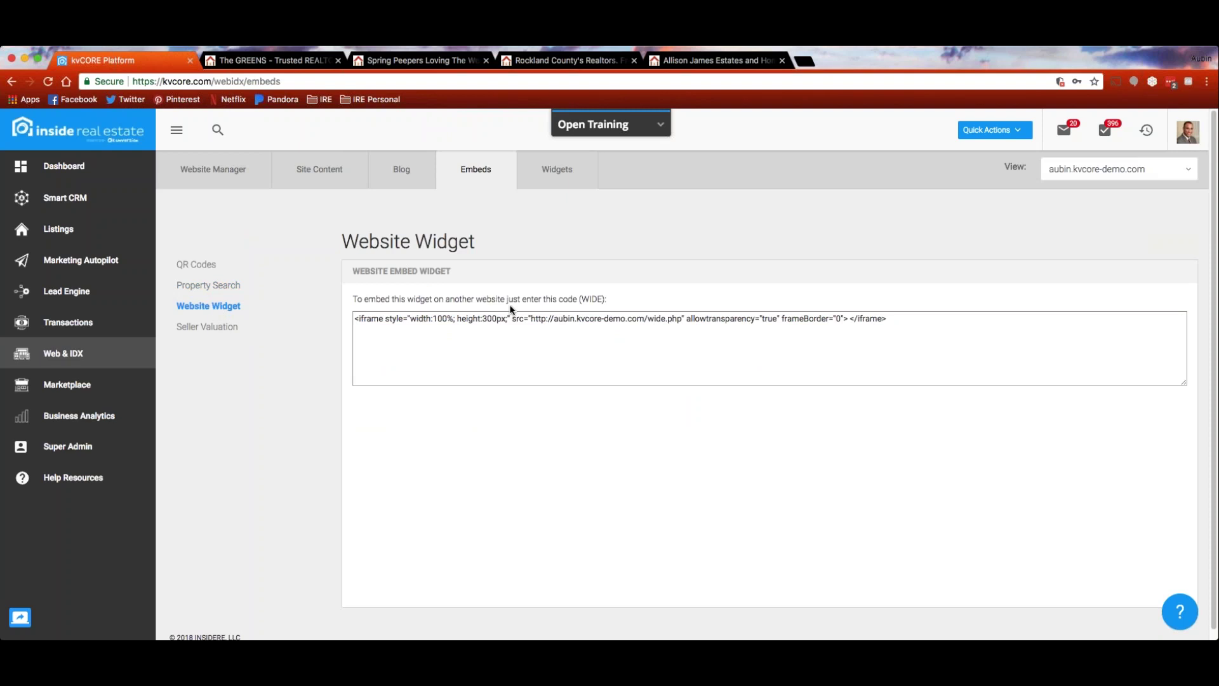
pyautogui.moveTo(912, 319); pyautogui.dragTo(381, 315)
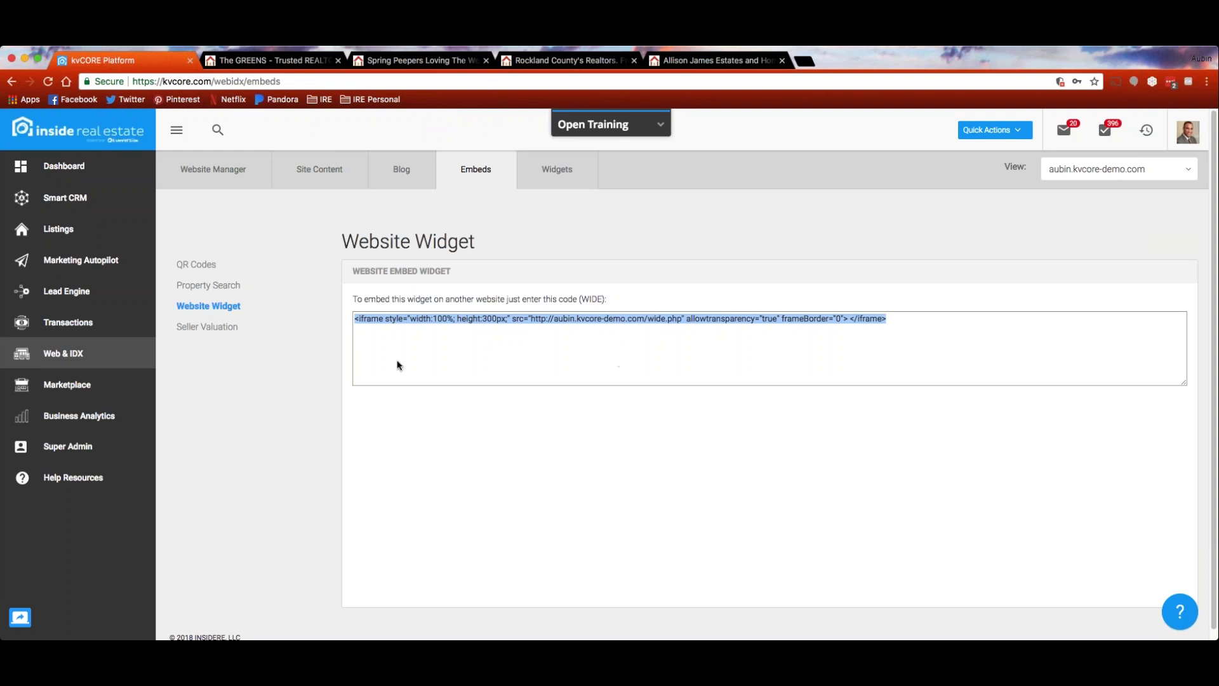
pyautogui.click(225, 328)
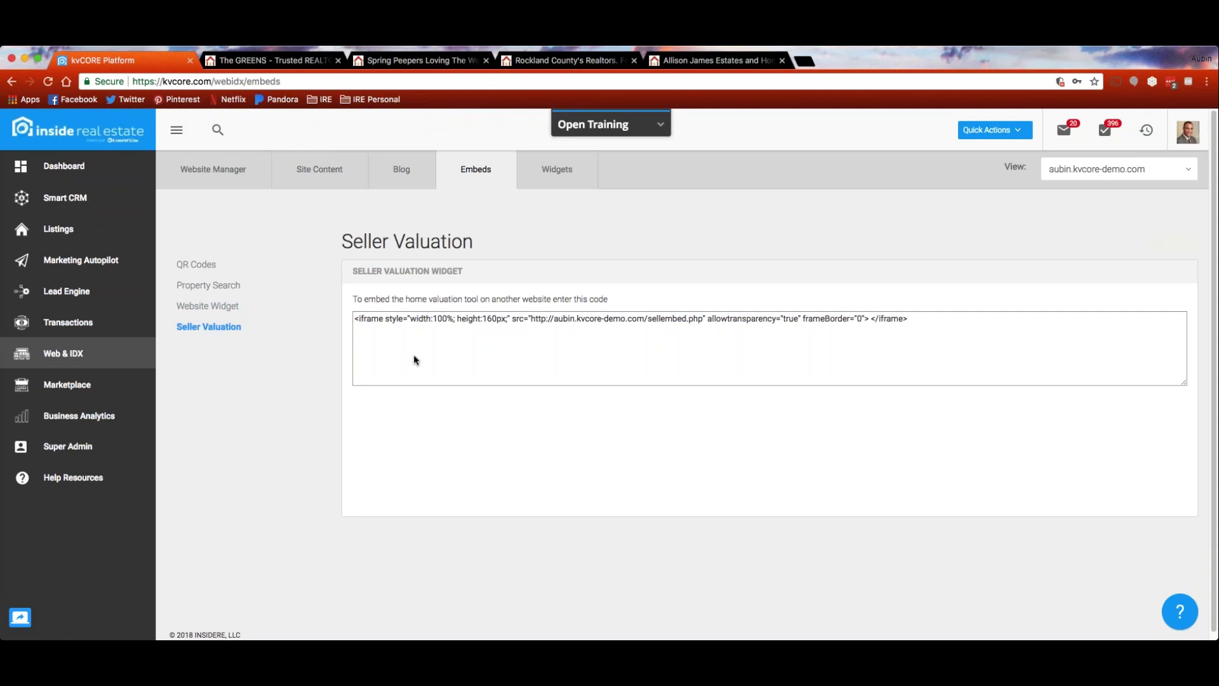
# Open My Widgets (Widget 1 and Widget 2) after comparing with the Allison James Estates home page
pyautogui.click(557, 172)
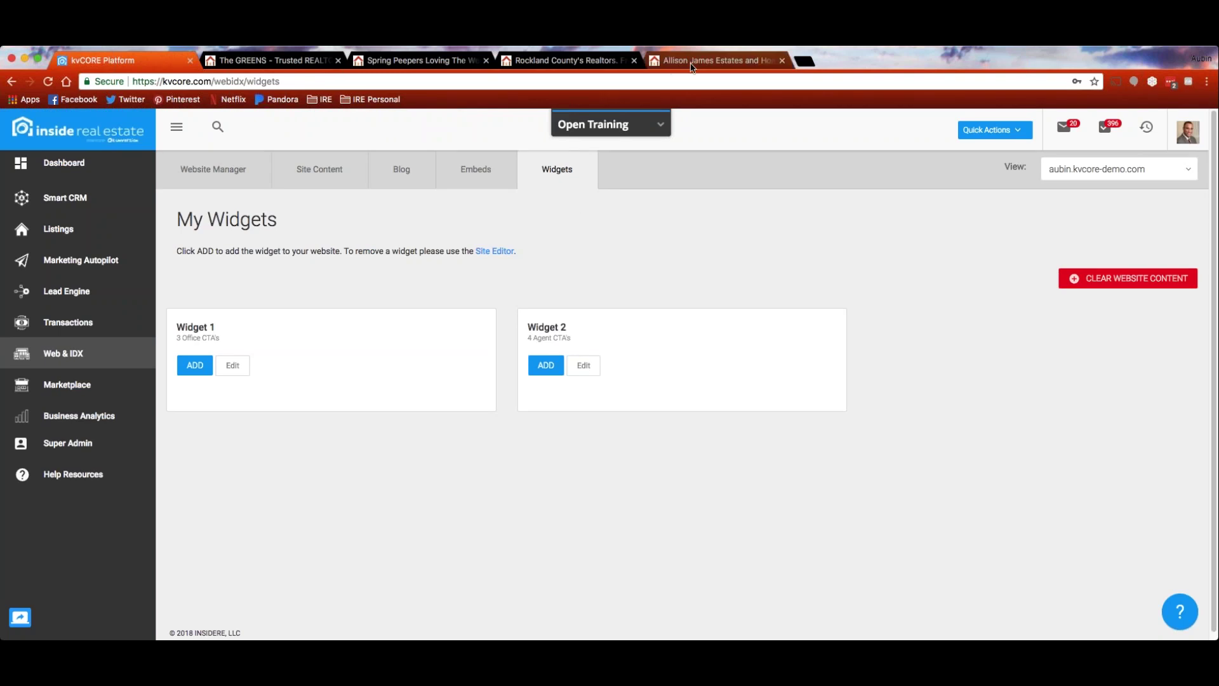
pyautogui.click(712, 61)
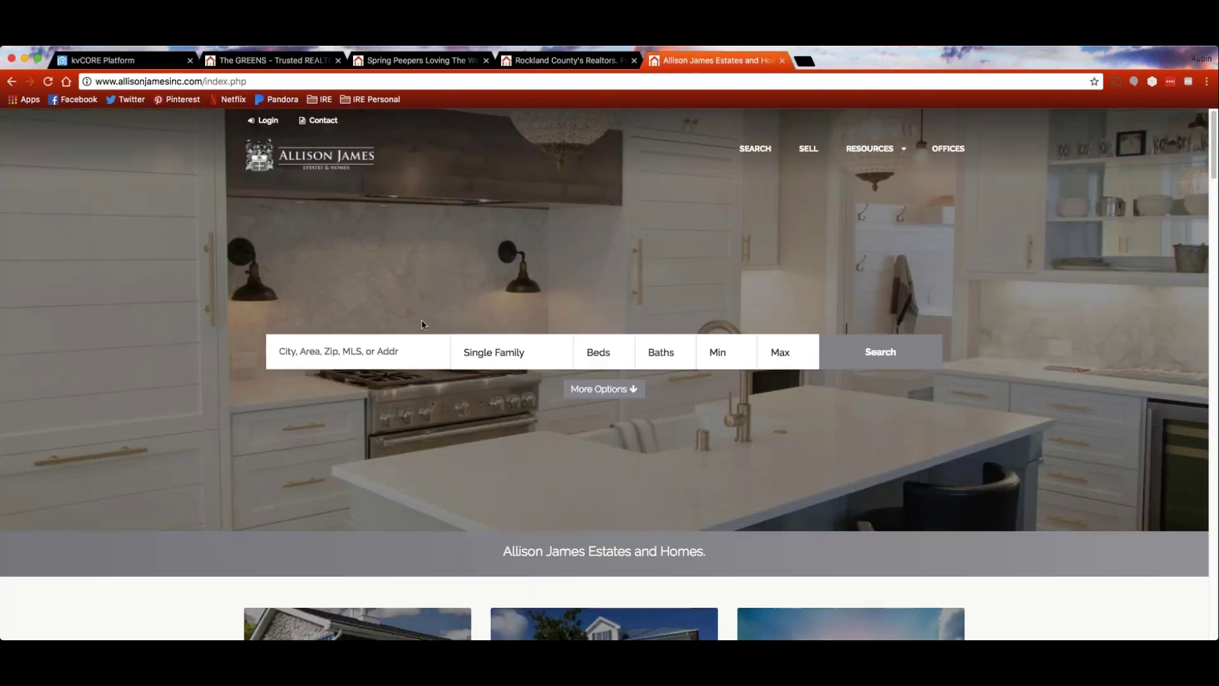
pyautogui.scroll(-6, 423, 324)
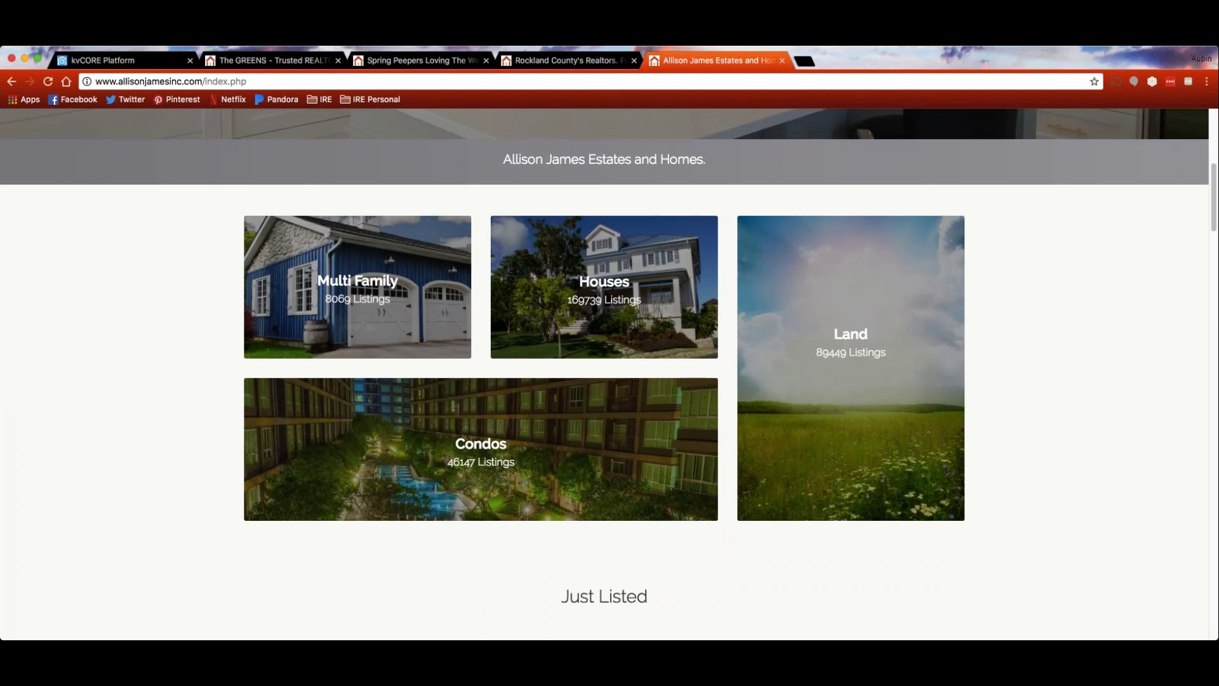
pyautogui.scroll(6, 150, 303)
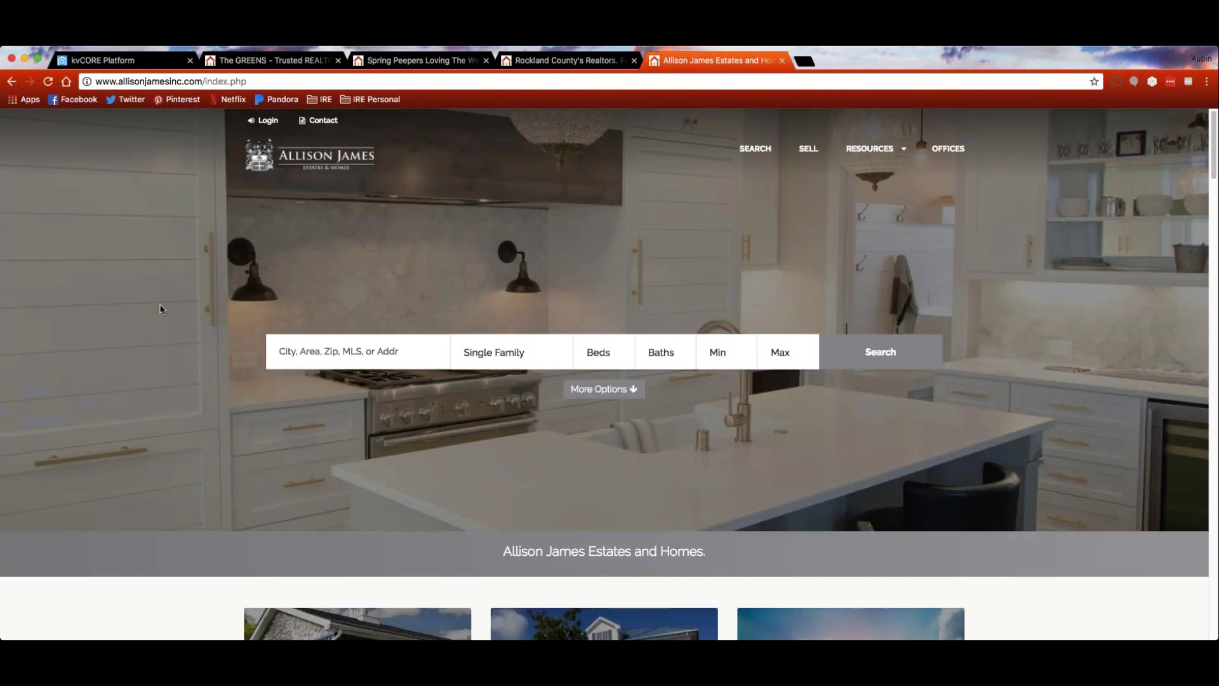
pyautogui.click(152, 62)
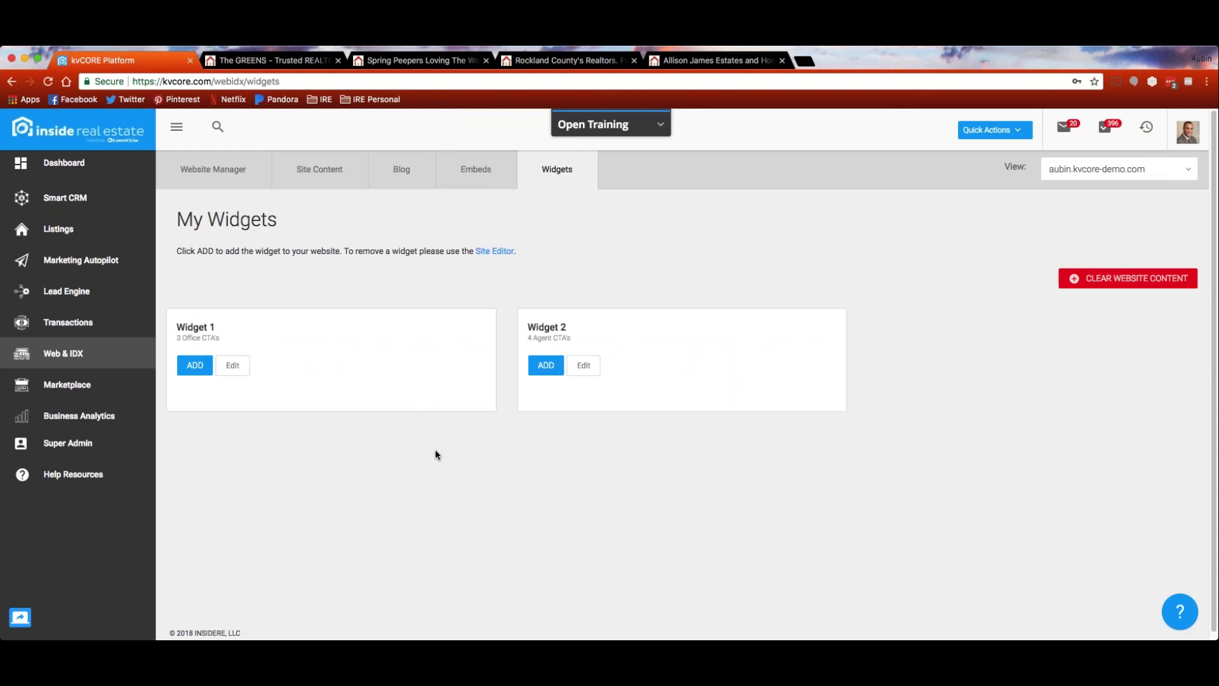
# Return to Website Manager, check the Help Center's Chat Now and Email Support options, and open a new tab
pyautogui.click(78, 354)
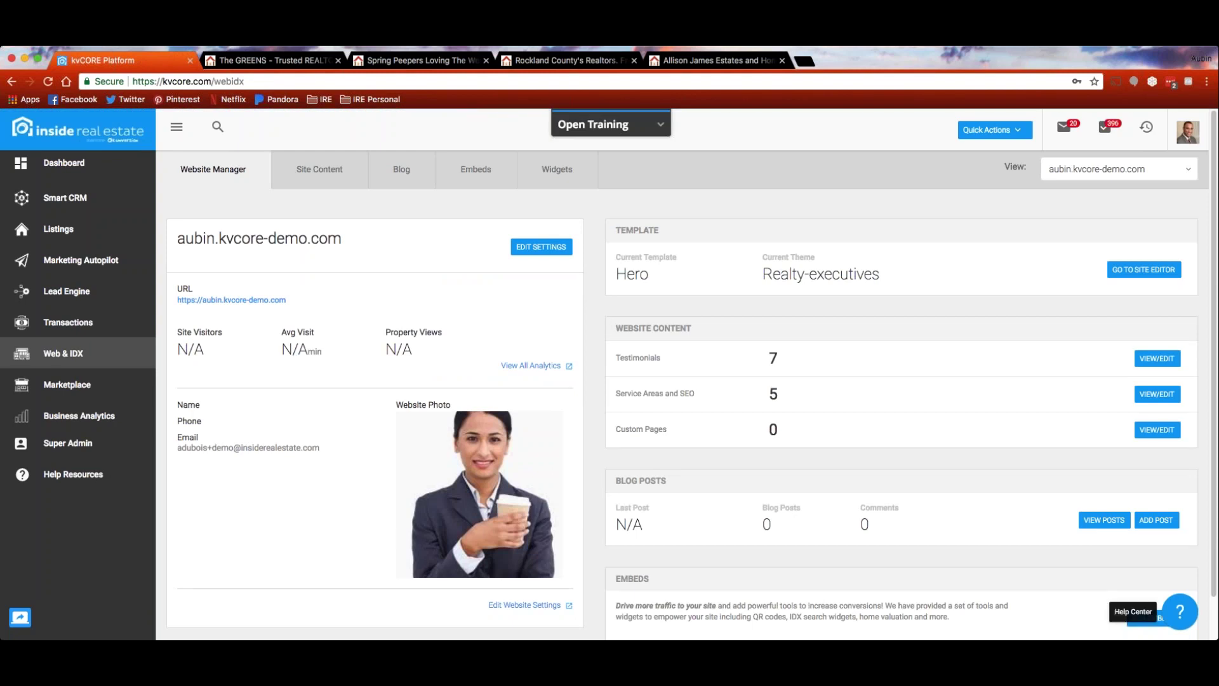
pyautogui.click(1181, 613)
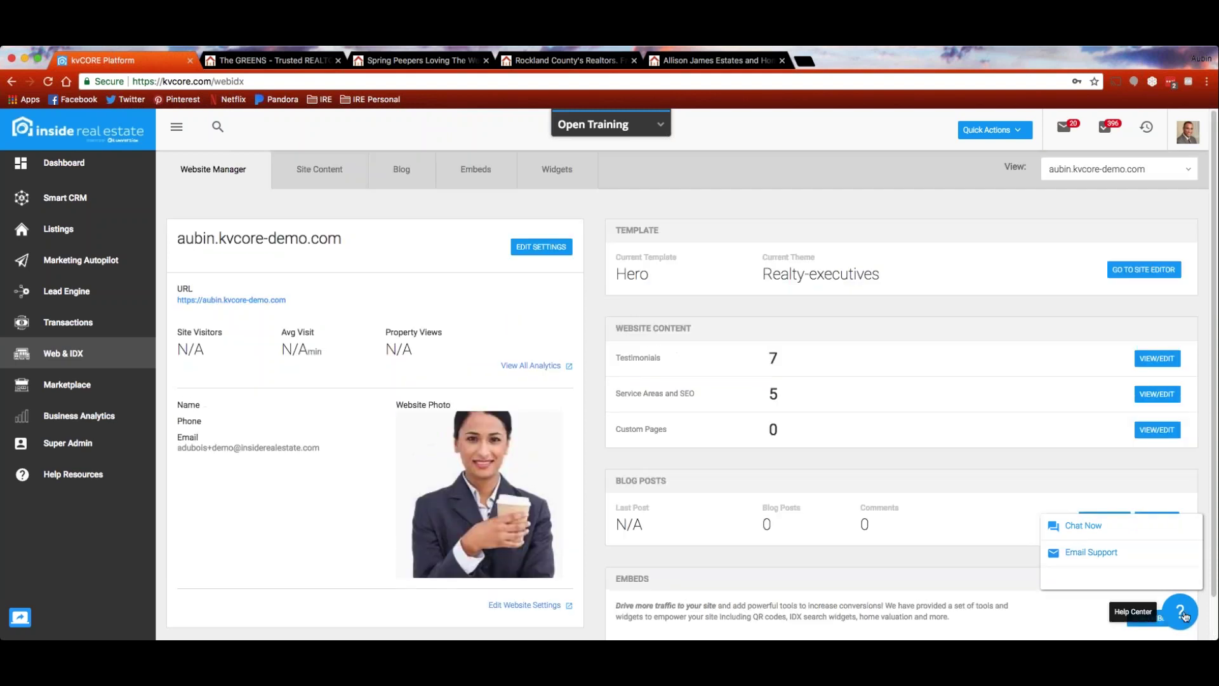
pyautogui.click(1183, 617)
pyautogui.click(1184, 618)
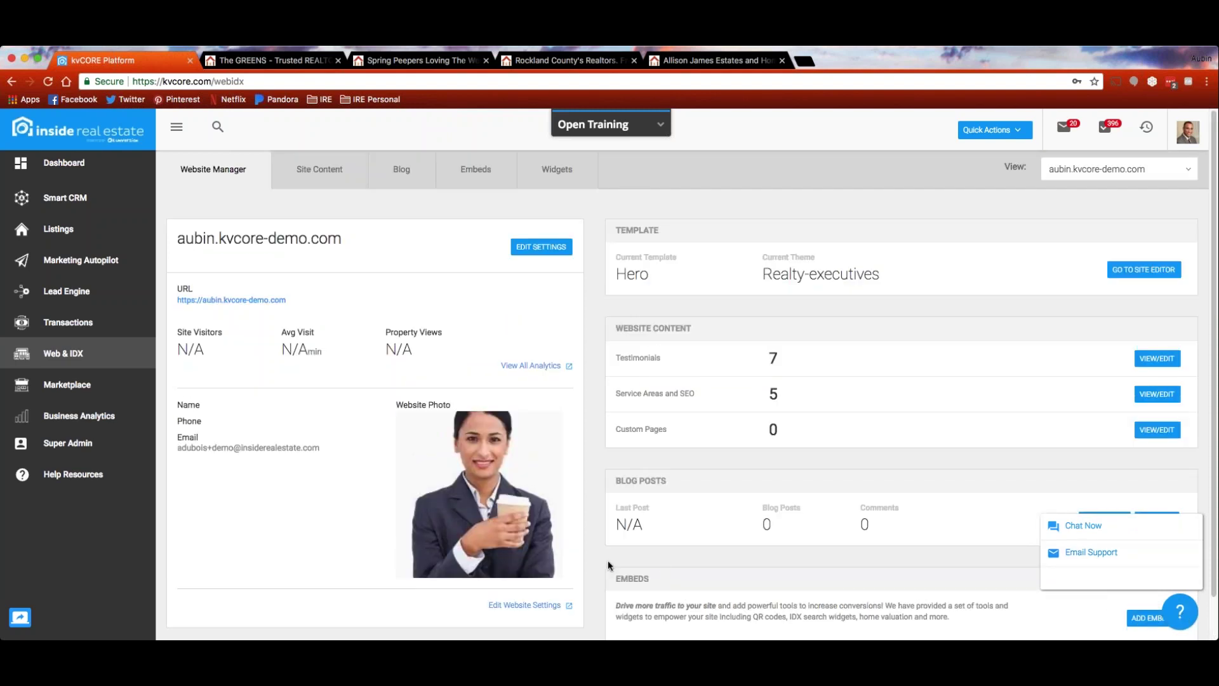
pyautogui.click(806, 61)
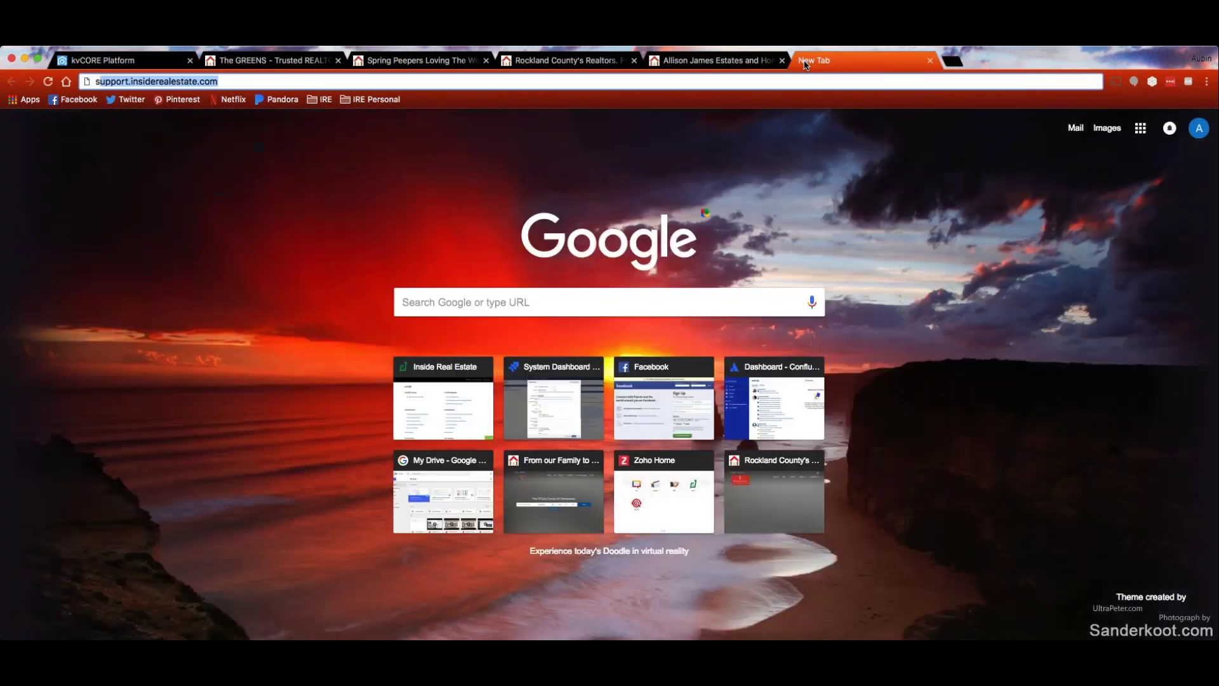
# Load help.kvcore.com and open the Web & IDX Settings help articles
pyautogui.write('help.kvcore')
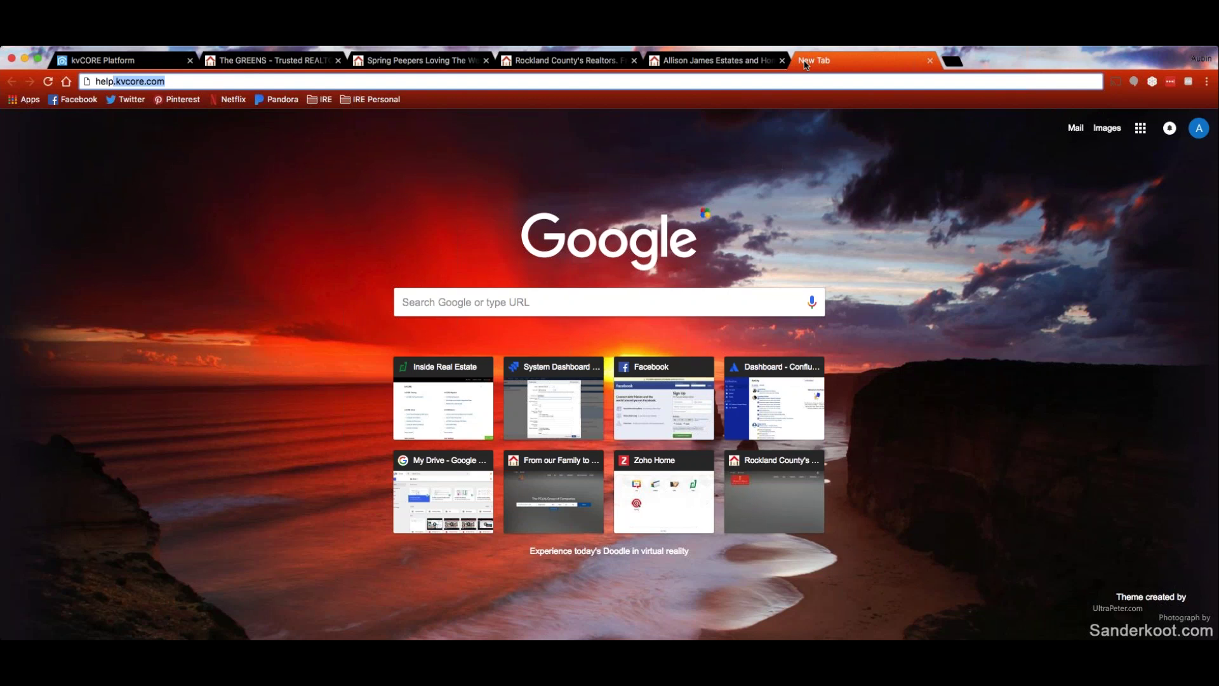
pyautogui.press('Return')
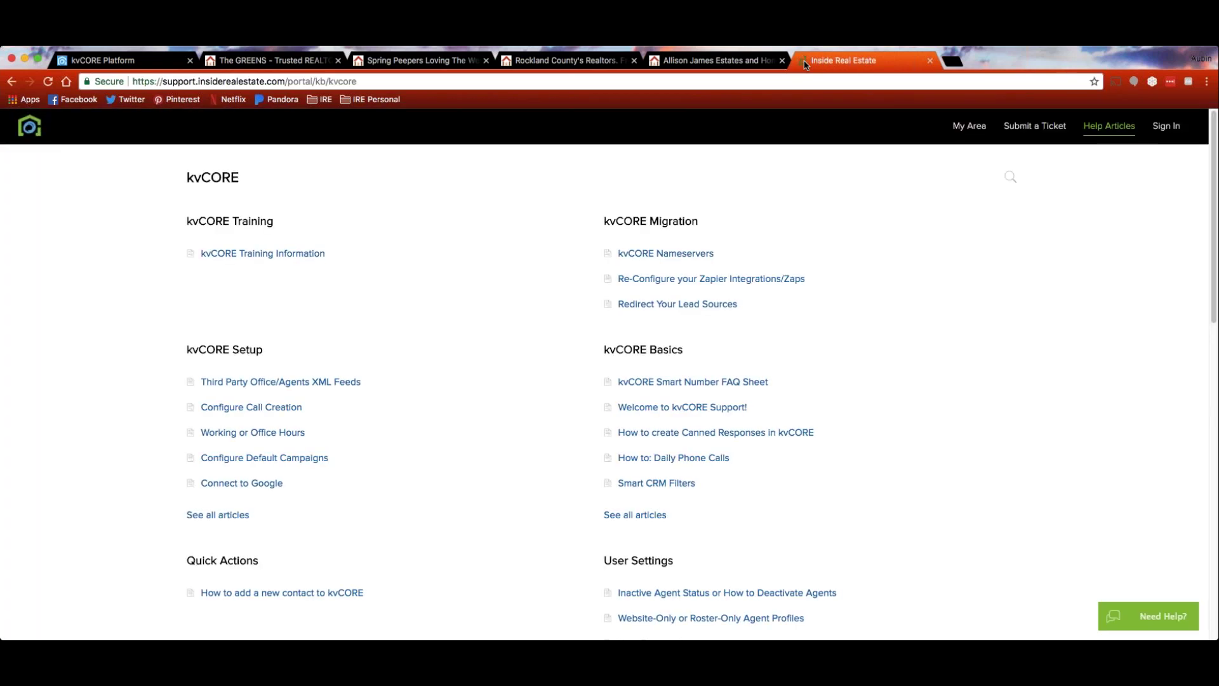
pyautogui.scroll(-3, 581, 308)
pyautogui.scroll(-5, 580, 312)
pyautogui.scroll(-3, 580, 312)
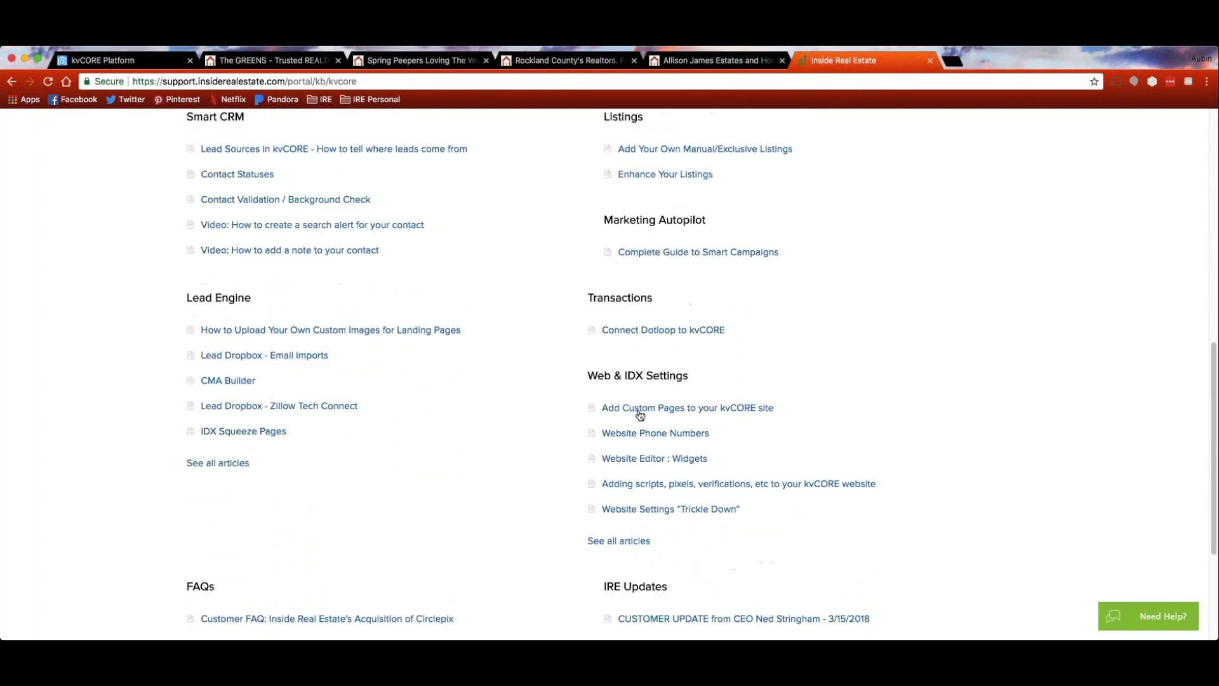
pyautogui.click(645, 379)
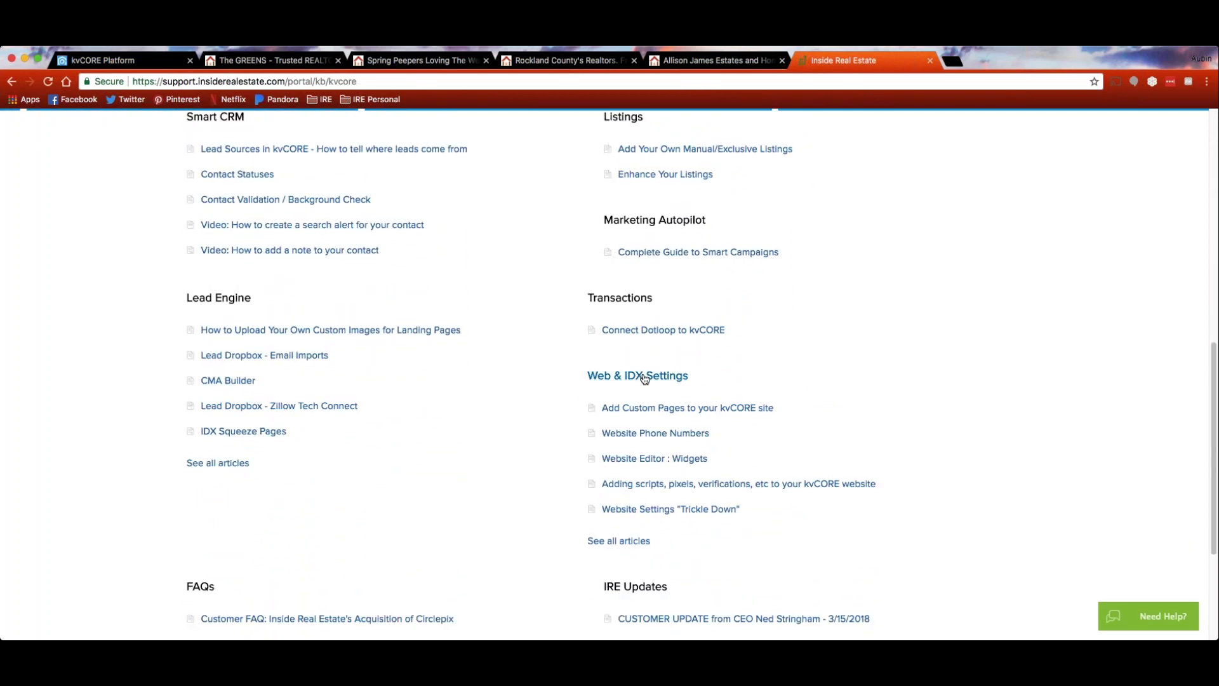
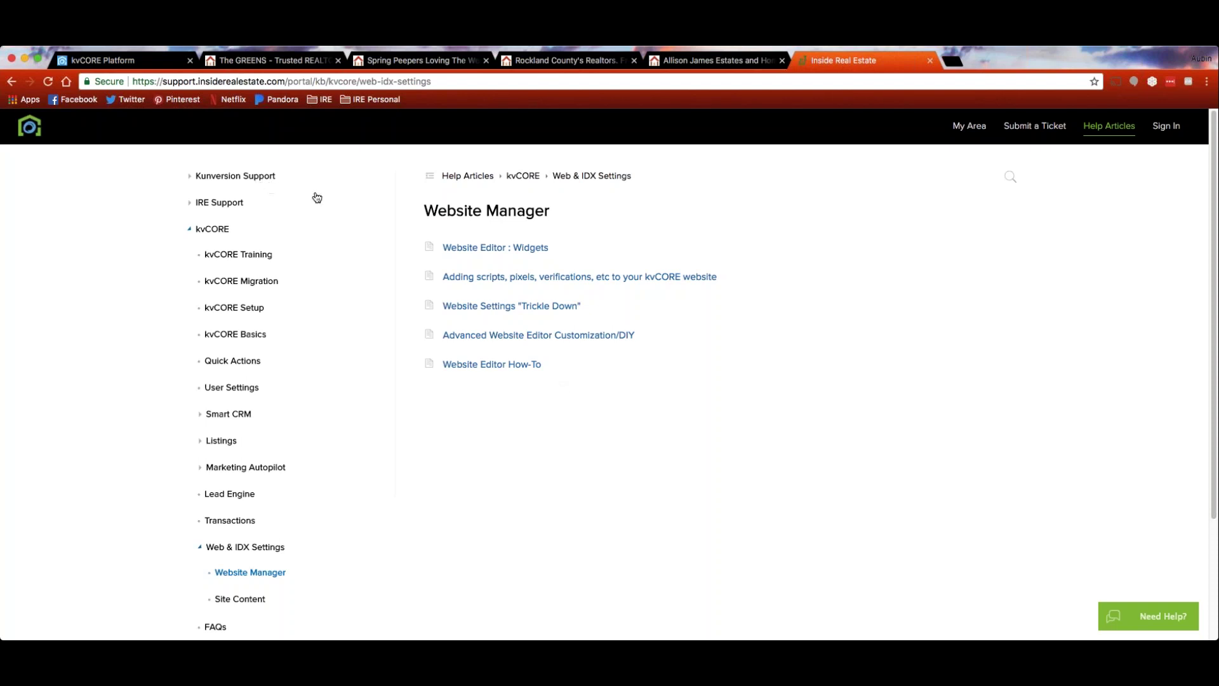
# Search the help center for 'custom photo' and read the Agent & Broker Website Customizer article
pyautogui.click(1011, 178)
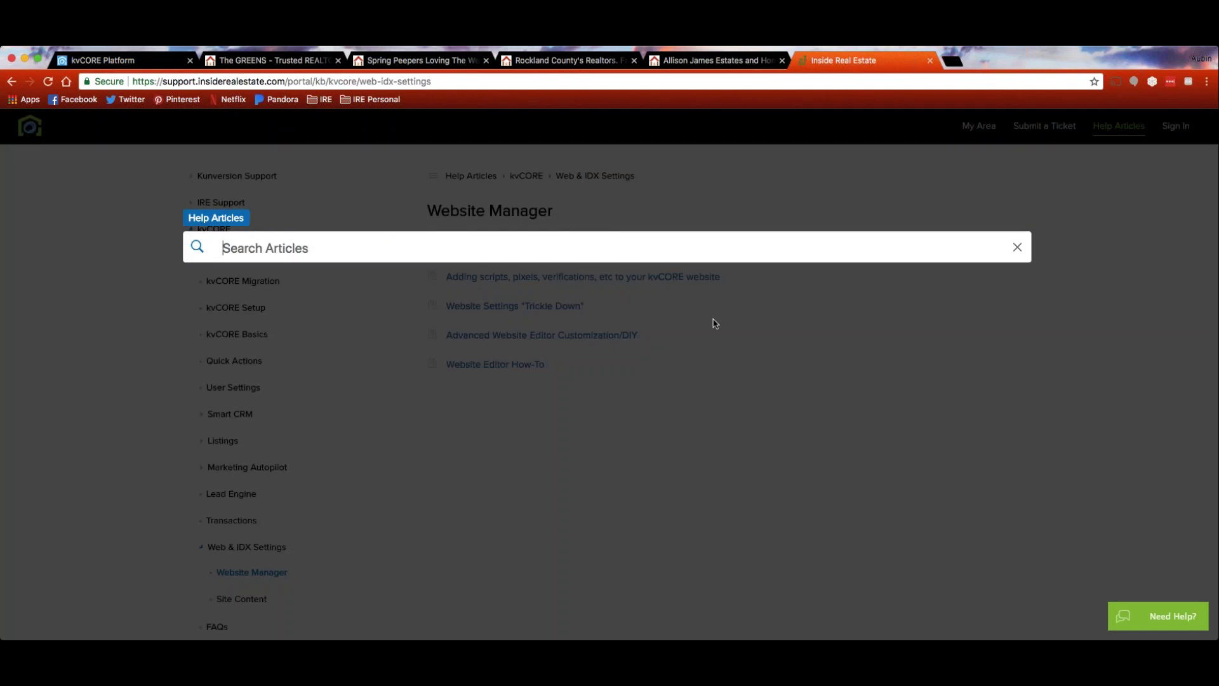
pyautogui.write('custom ')
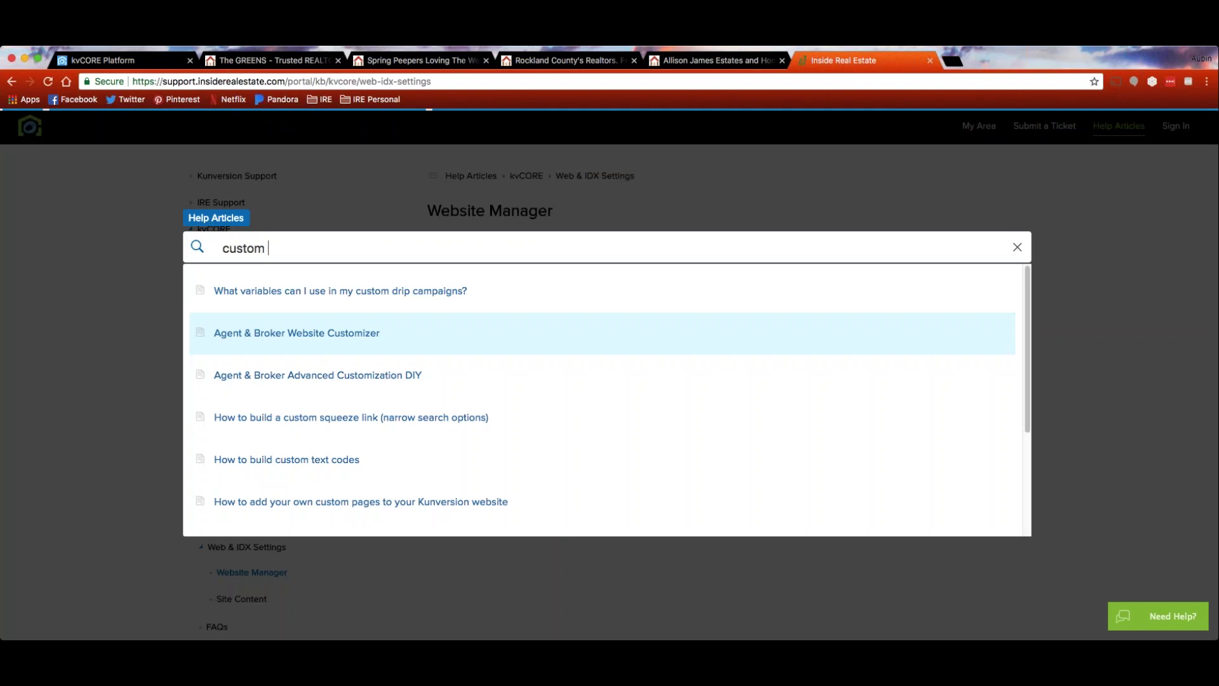
pyautogui.write('photo')
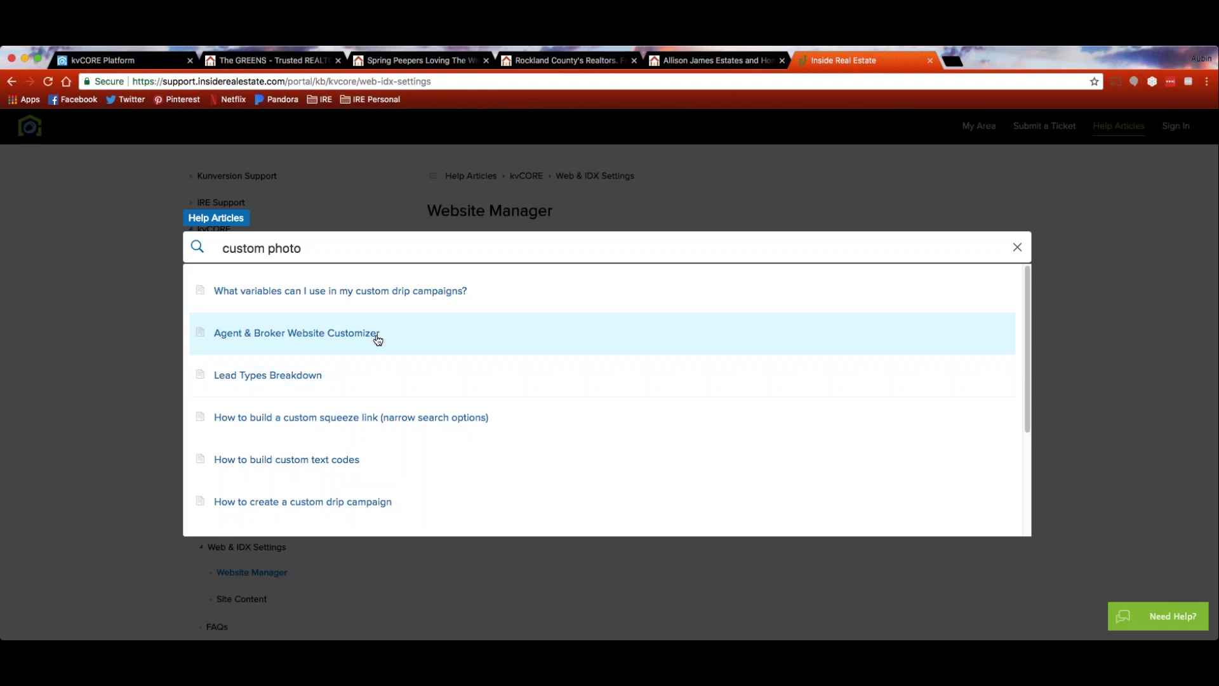
pyautogui.click(318, 336)
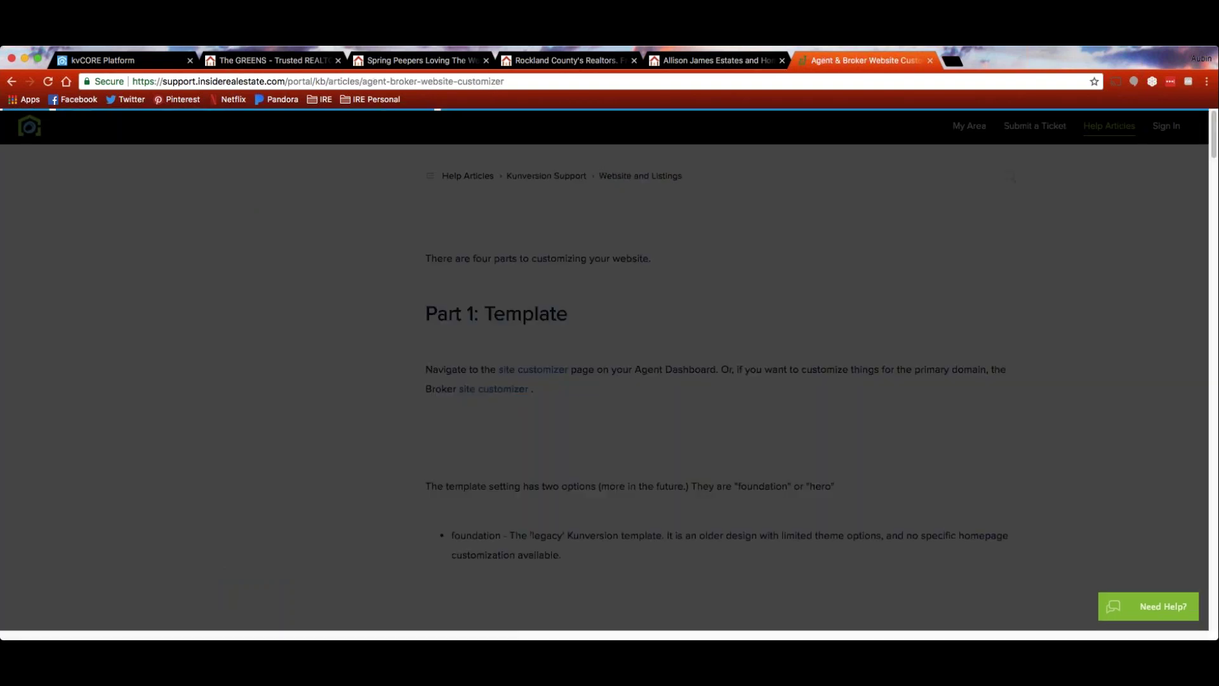
pyautogui.scroll(-5, 698, 386)
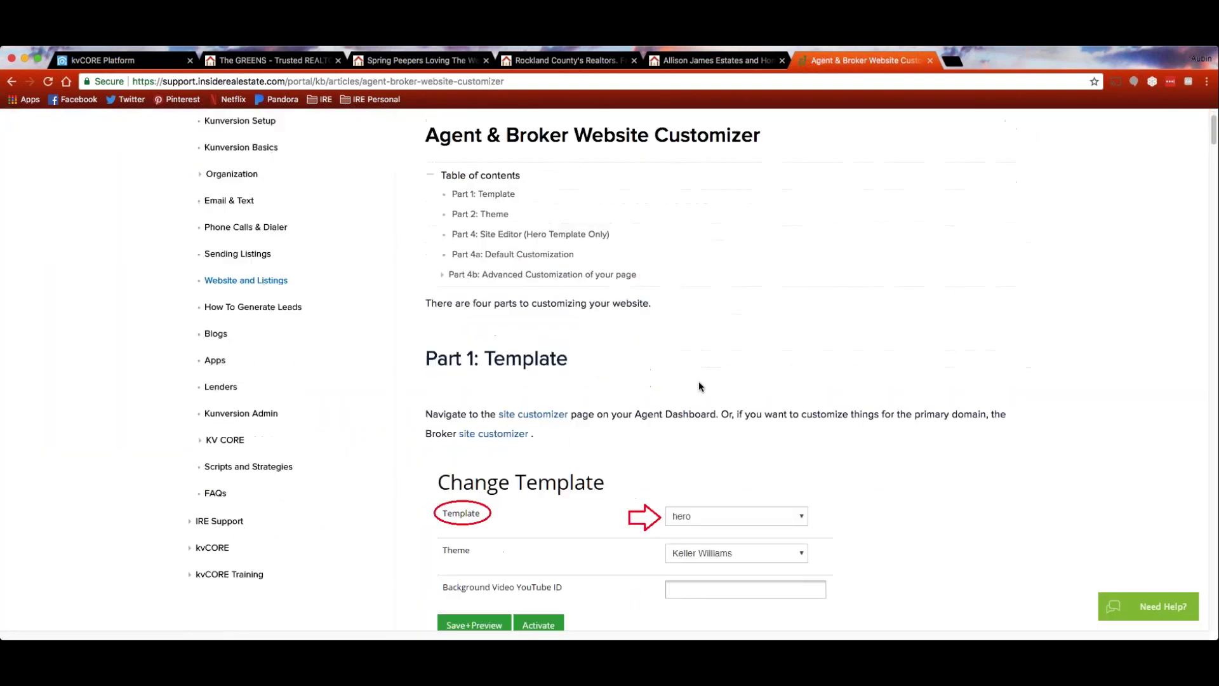
pyautogui.scroll(-3, 578, 366)
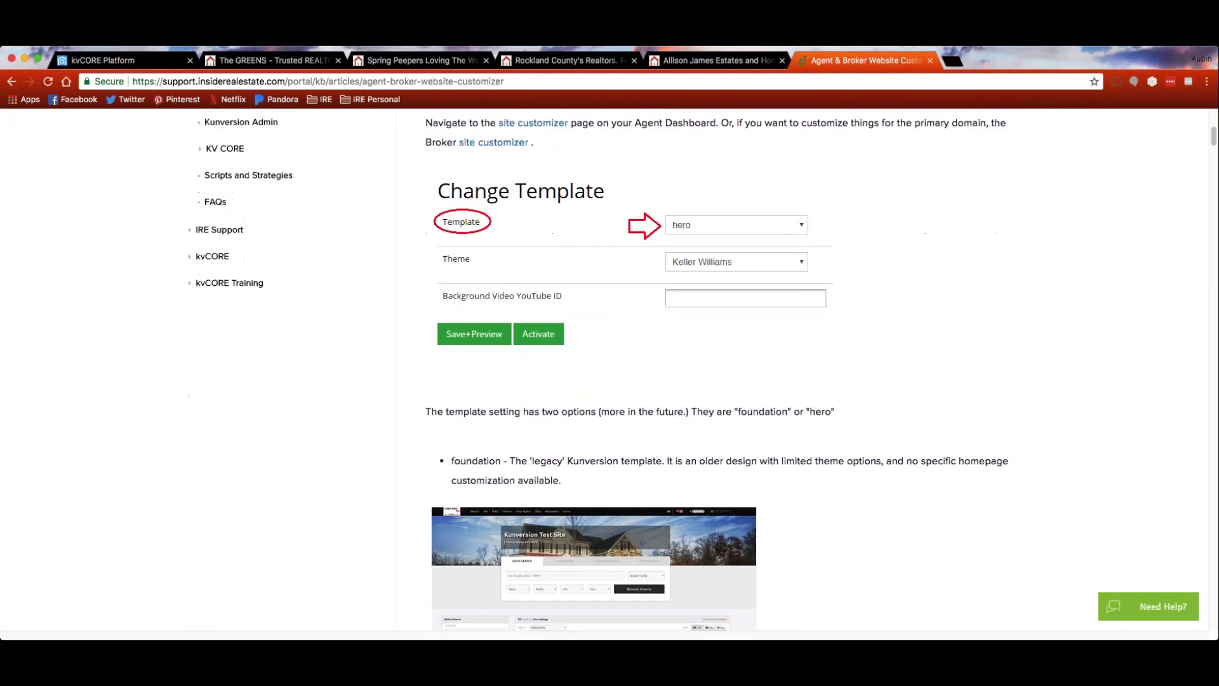
pyautogui.scroll(7, 699, 407)
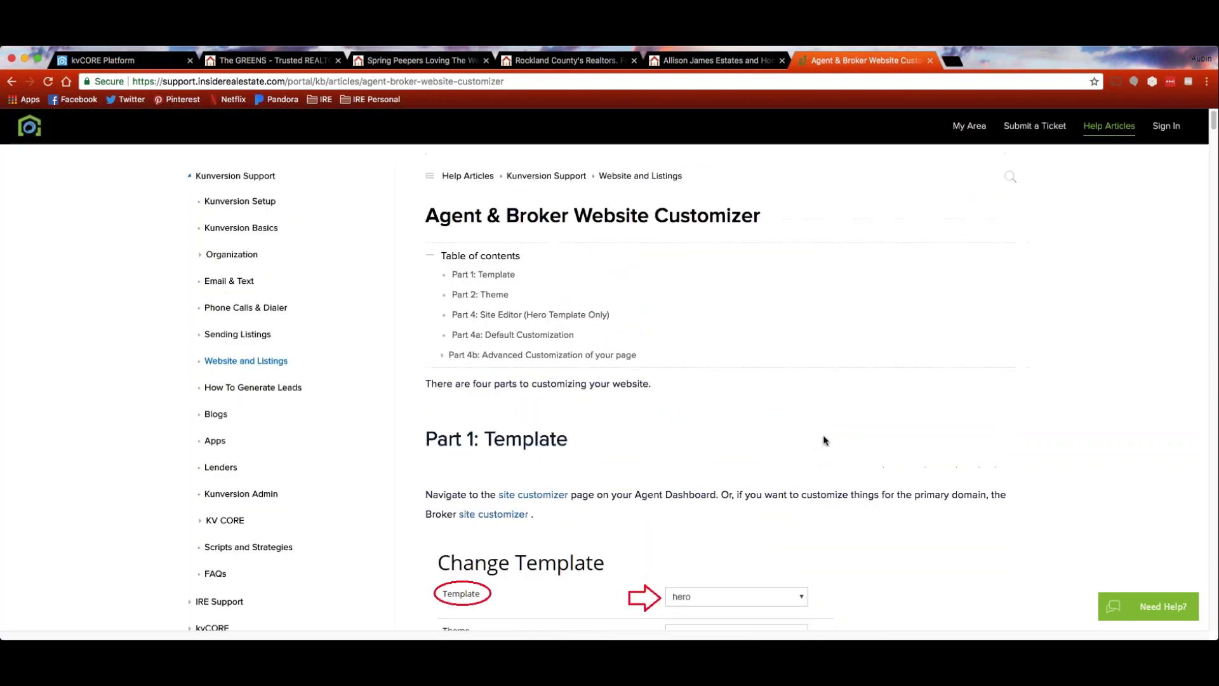
pyautogui.click(133, 64)
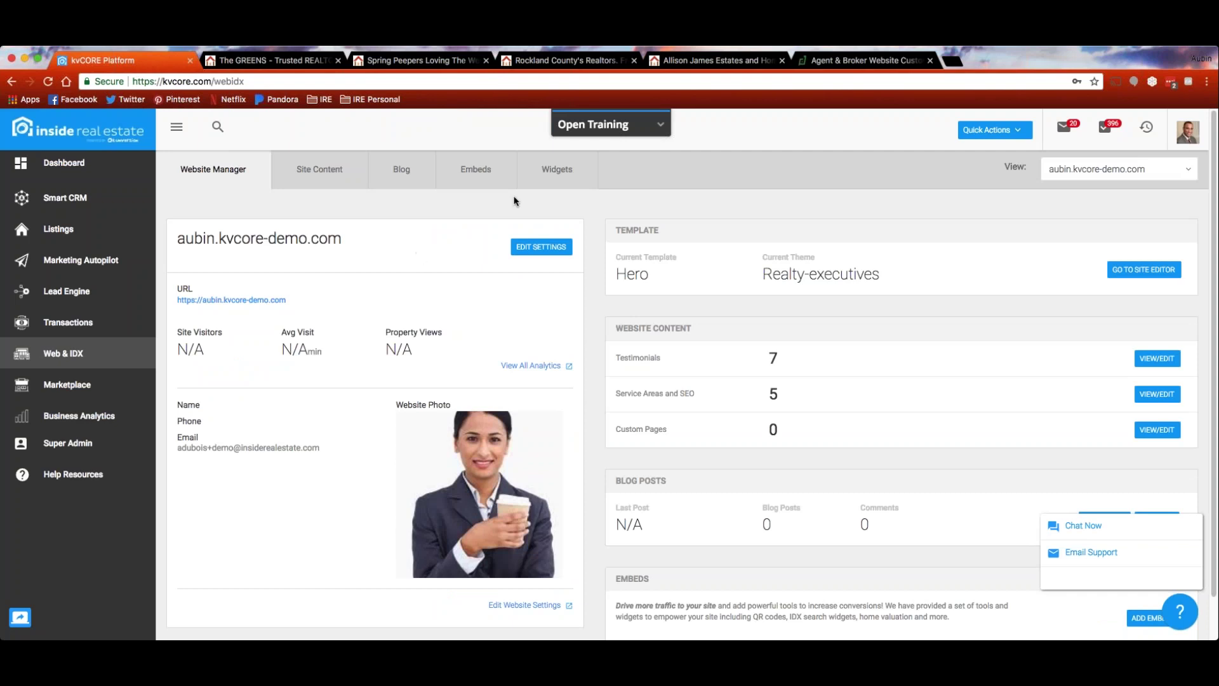
# Check an agent's Wright Bros. site, then close the Allison James Estates tab
pyautogui.click(578, 66)
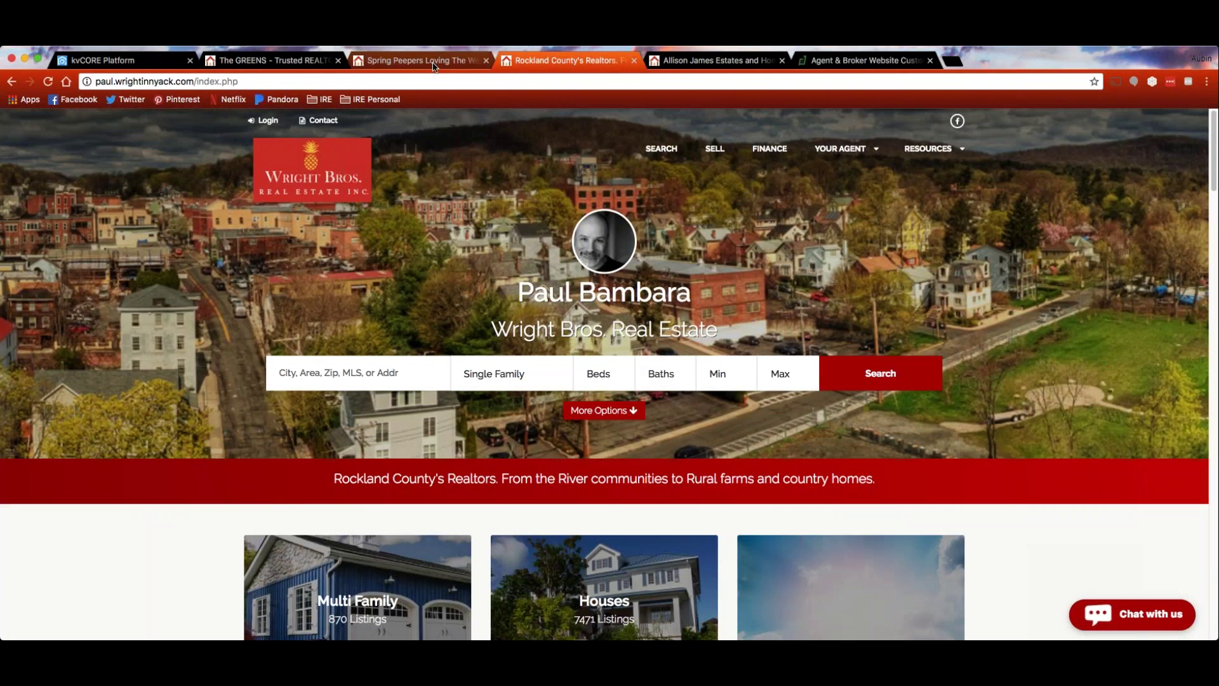
pyautogui.click(783, 61)
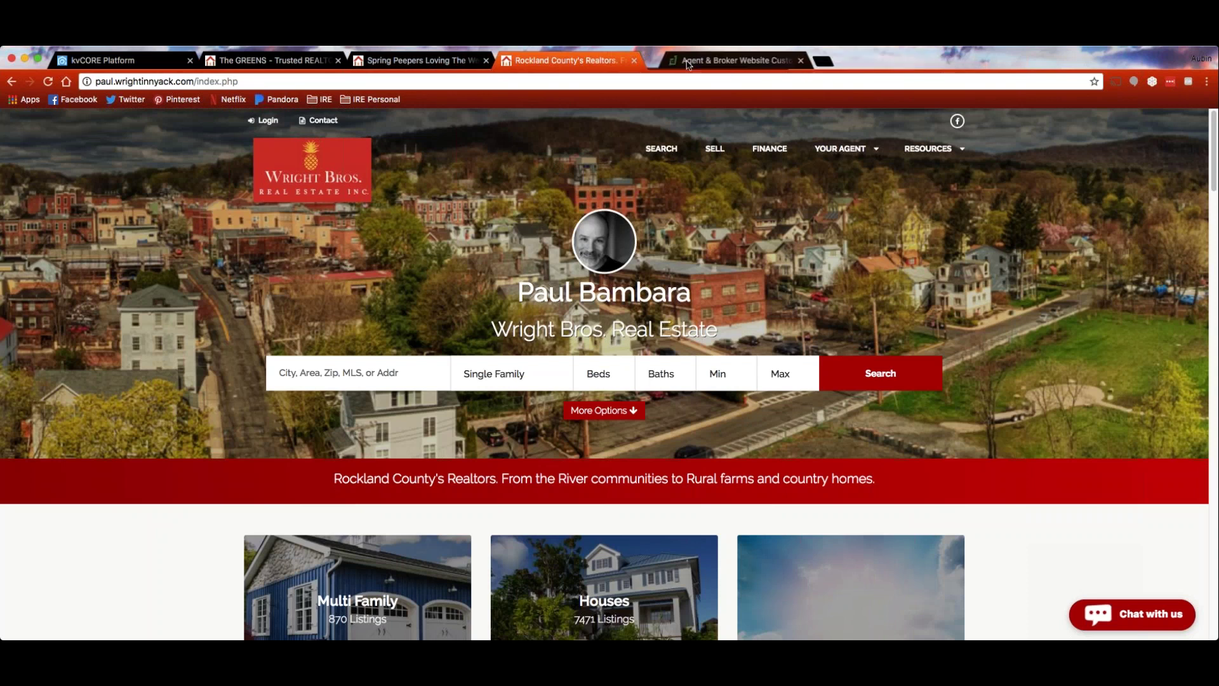
pyautogui.click(738, 64)
# Load wrightinnyack.com and scroll through the Wright Bros. Real Estate home page
pyautogui.click(716, 81)
pyautogui.write('wrightinnyack.com')
pyautogui.press('Return')
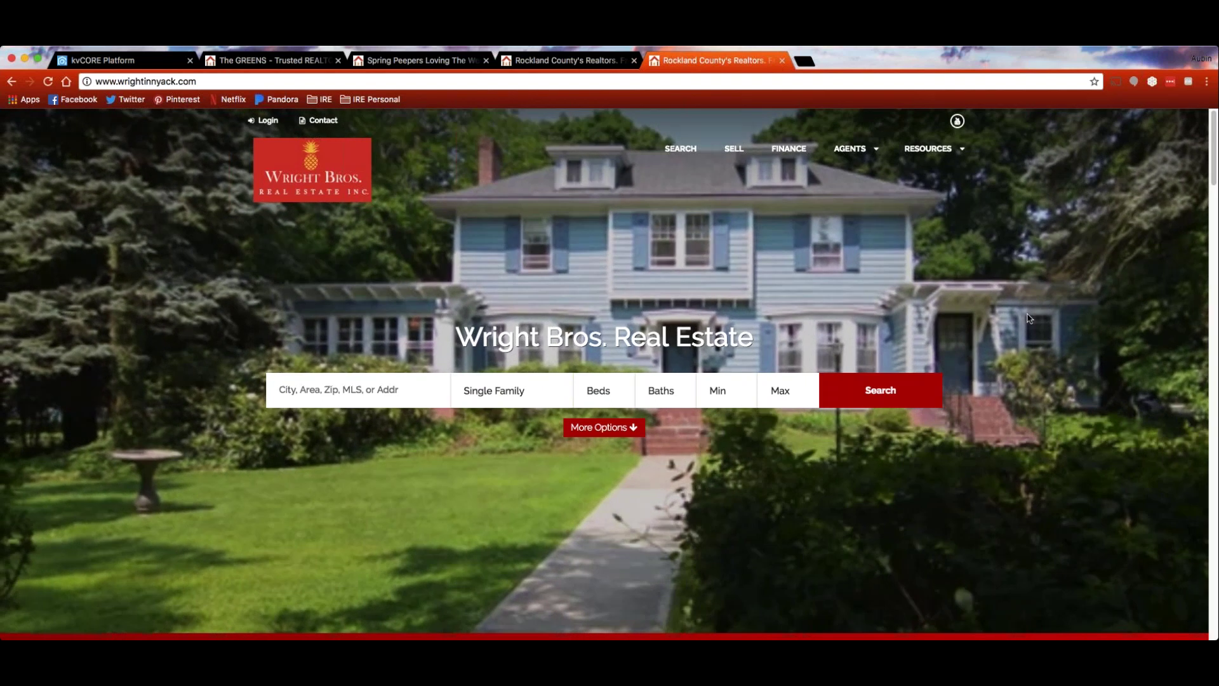
pyautogui.scroll(-5, 1116, 260)
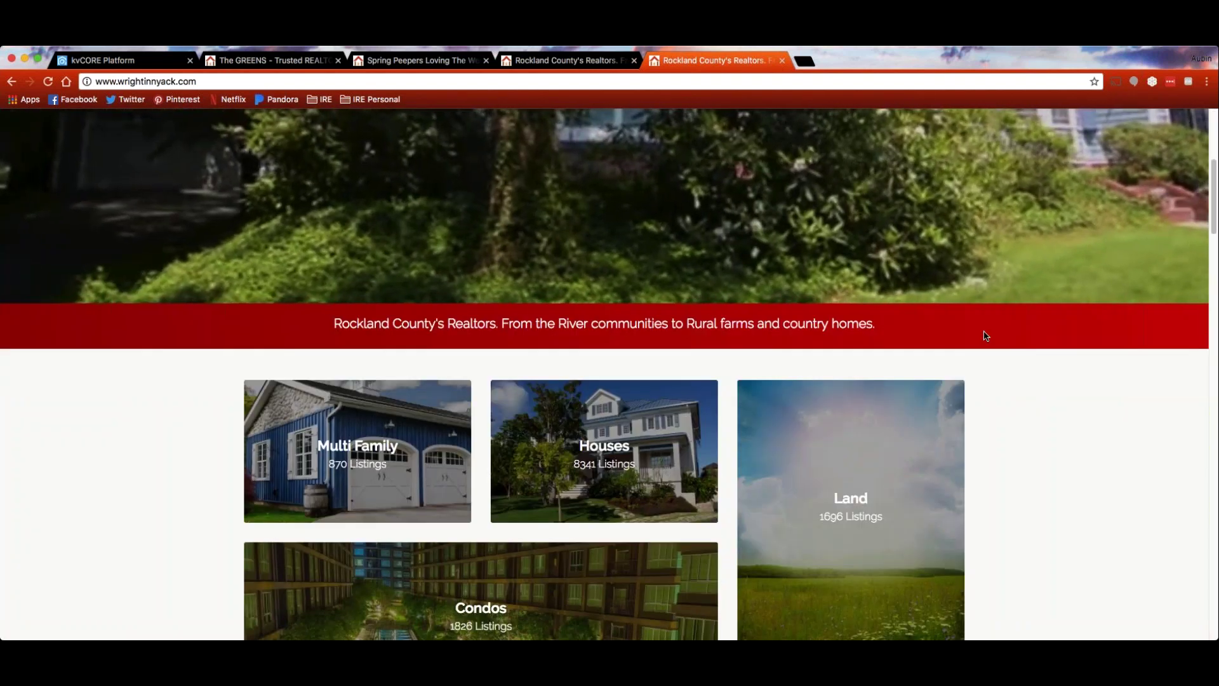
pyautogui.scroll(-3, 1048, 345)
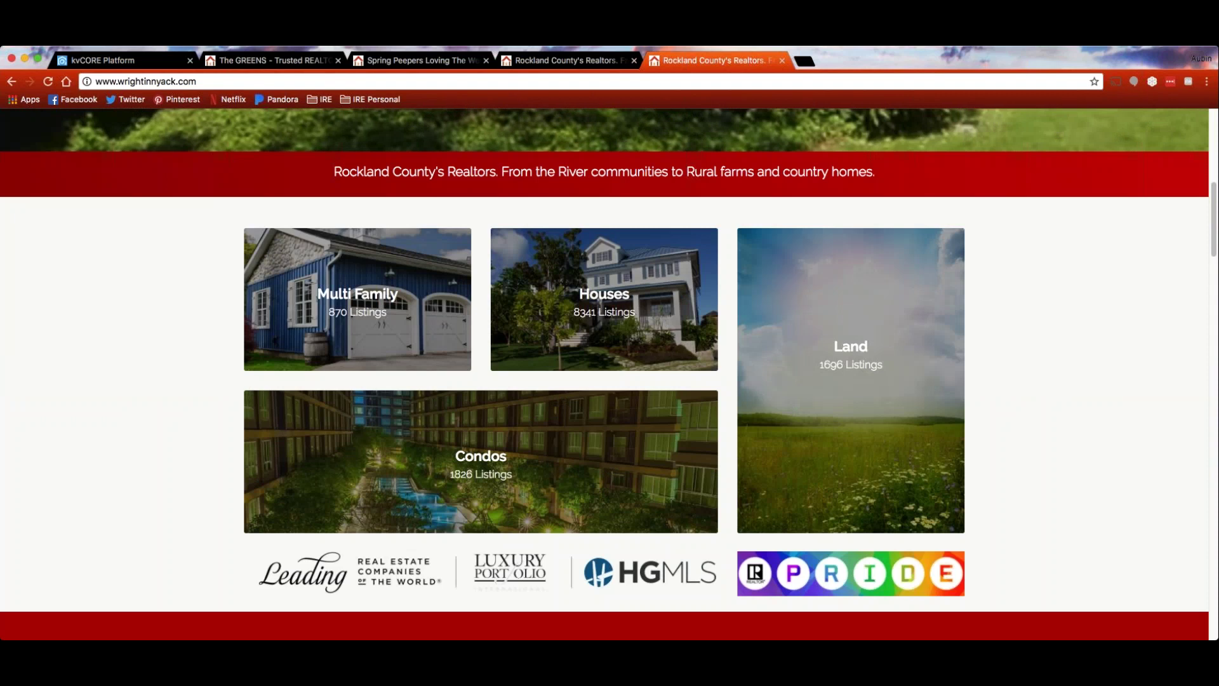
pyautogui.scroll(-3, 1134, 312)
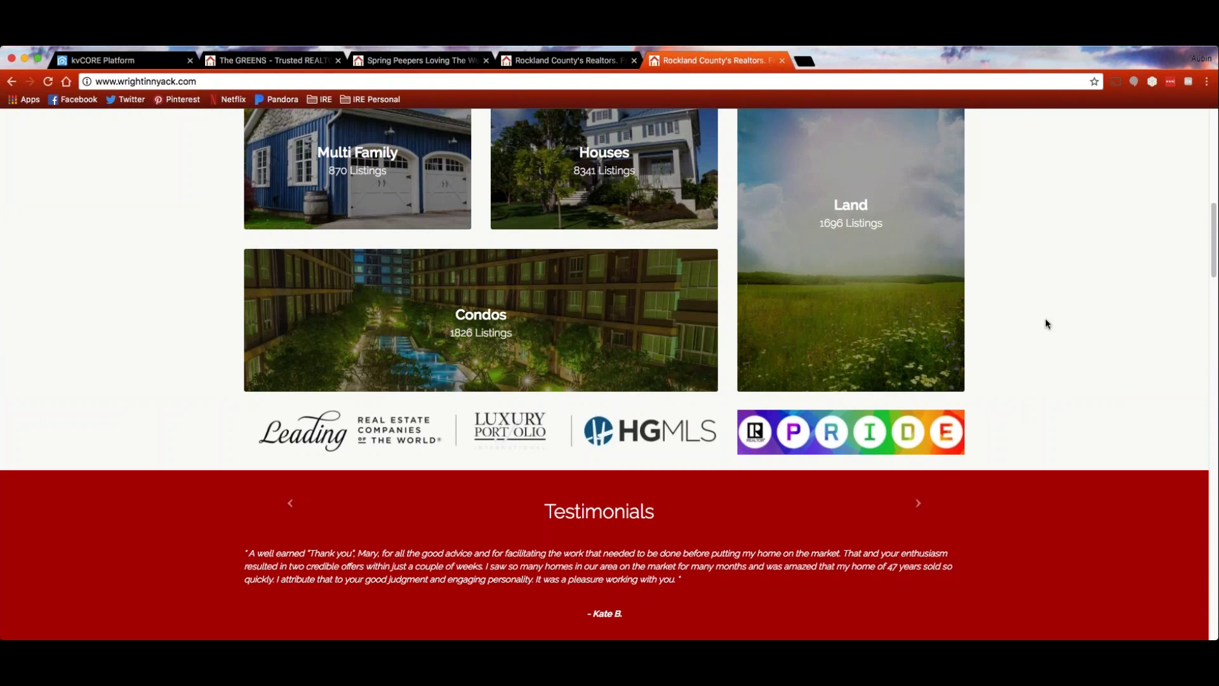
pyautogui.scroll(5, 1046, 323)
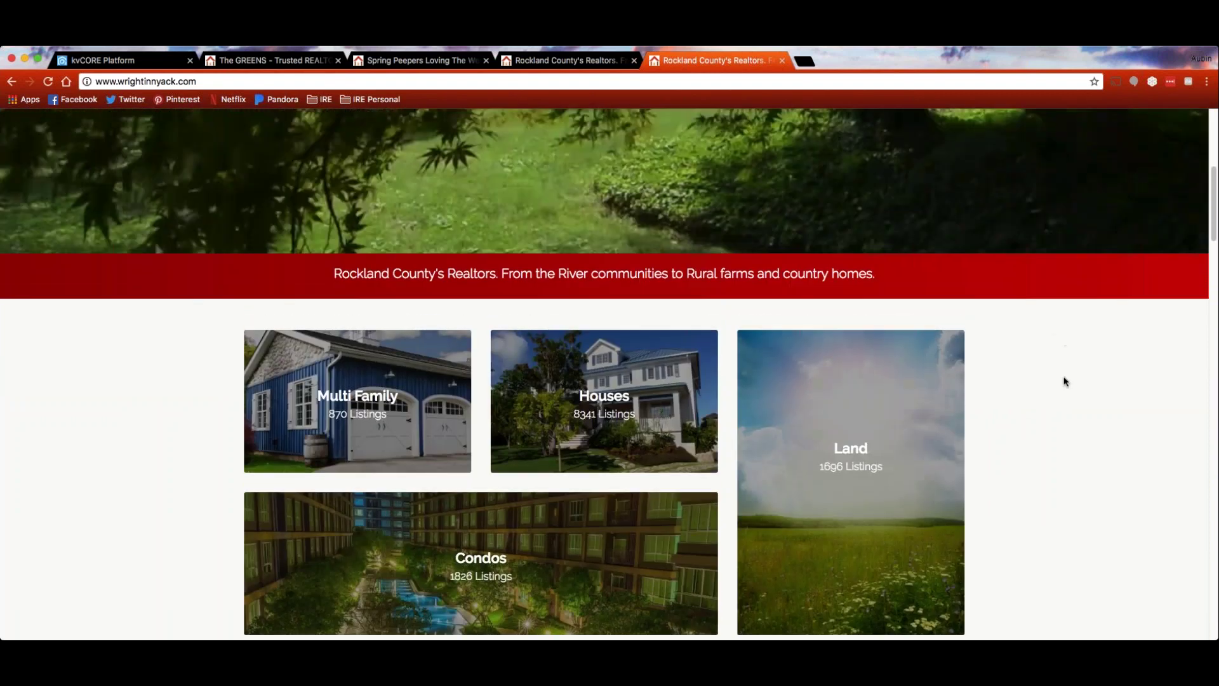
pyautogui.scroll(7, 1064, 382)
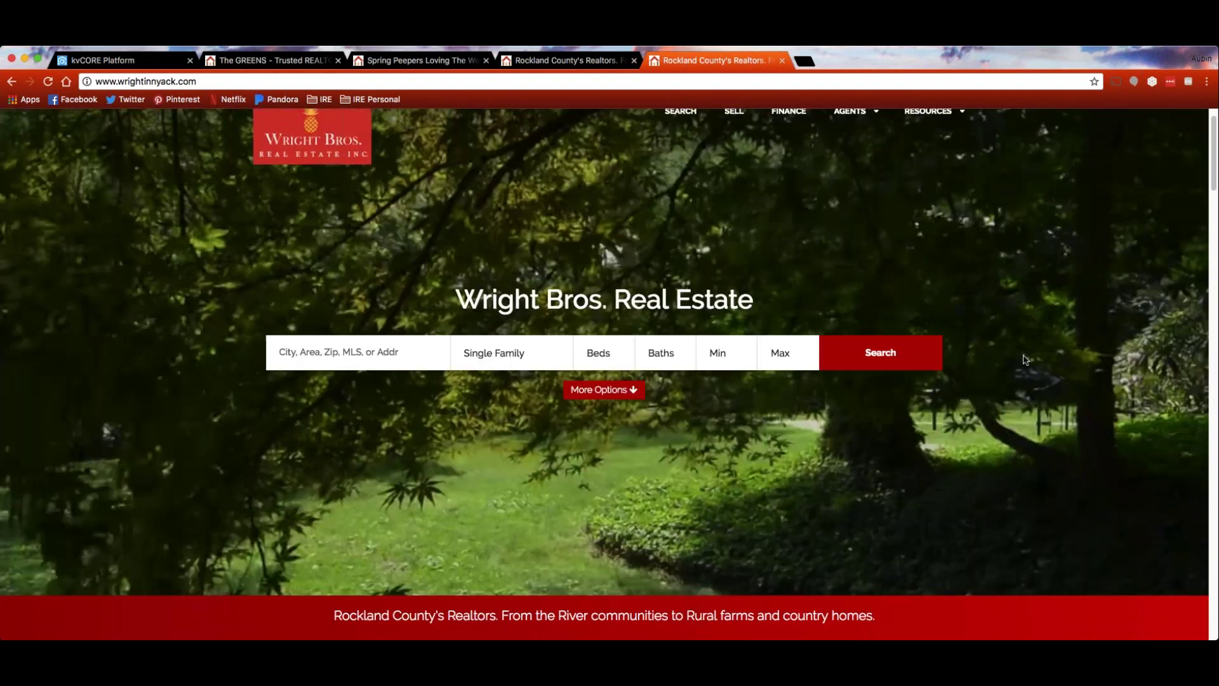
pyautogui.click(416, 60)
# Go from the blog post to the agent site's home page and scroll through it
pyautogui.scroll(2, 287, 167)
pyautogui.click(307, 179)
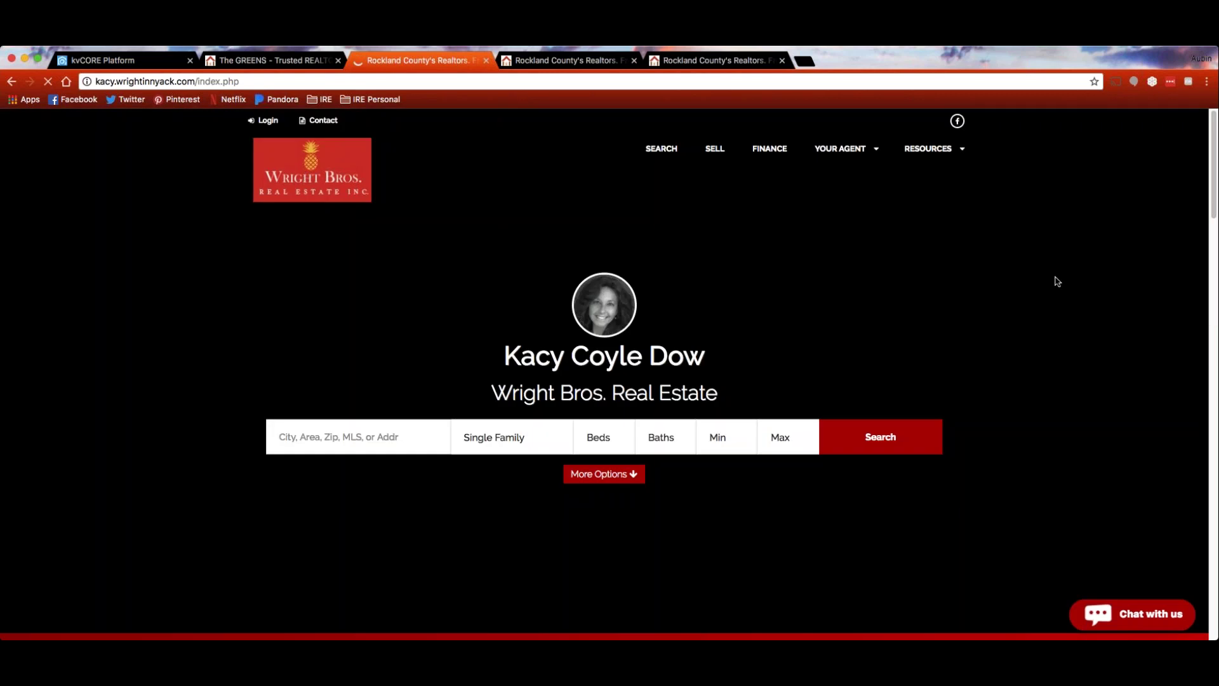
pyautogui.scroll(-1, 1073, 278)
pyautogui.scroll(-5, 1074, 278)
pyautogui.scroll(-3, 1074, 278)
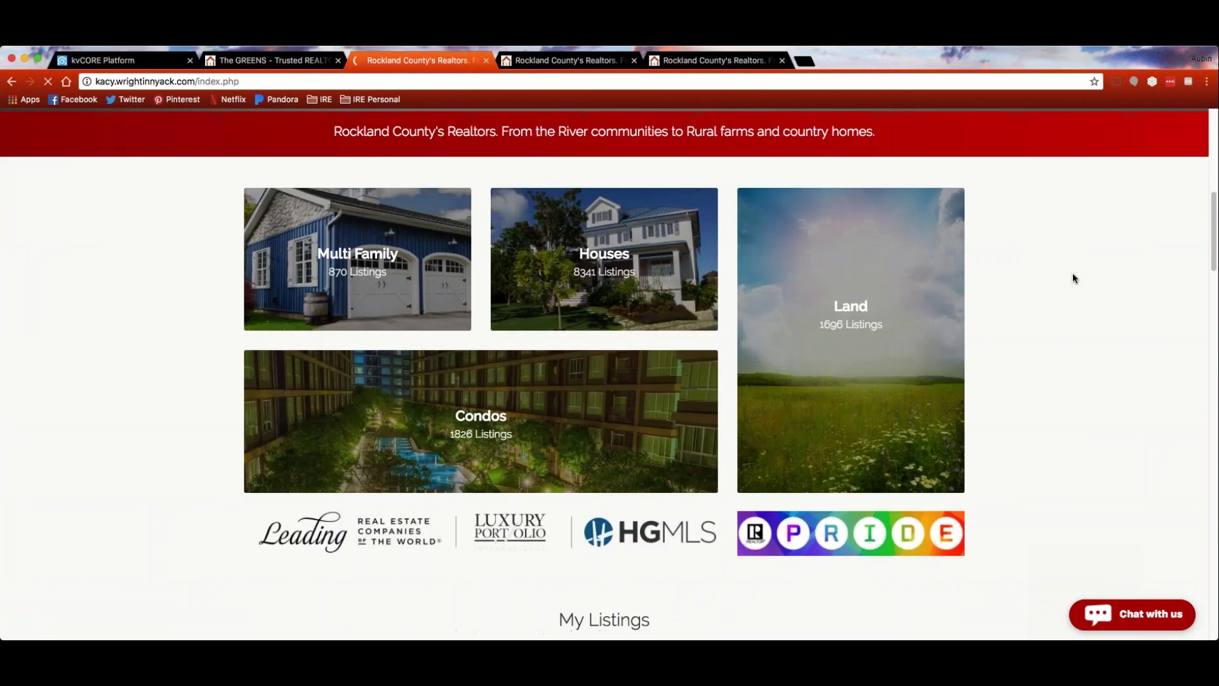
pyautogui.scroll(-2, 1074, 278)
pyautogui.scroll(10, 1073, 272)
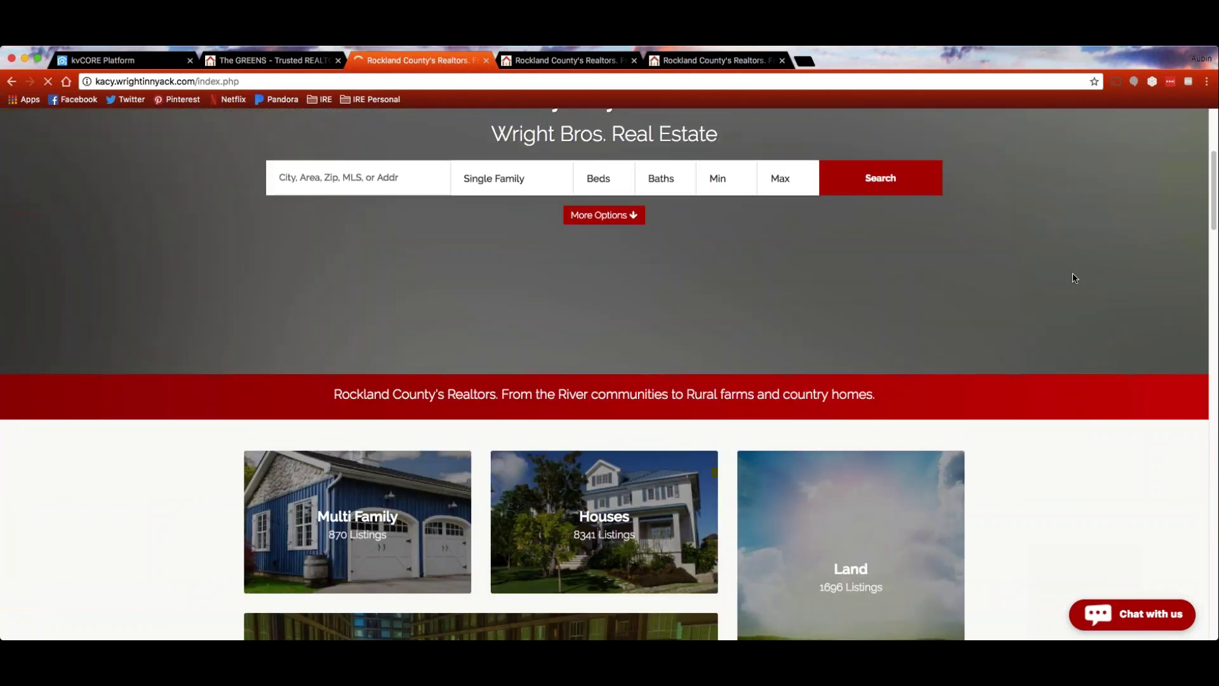
# Look at the other agent's Wright Bros. site, then bring up The GREENS site
pyautogui.hotkey('ctrl', 'Tab')
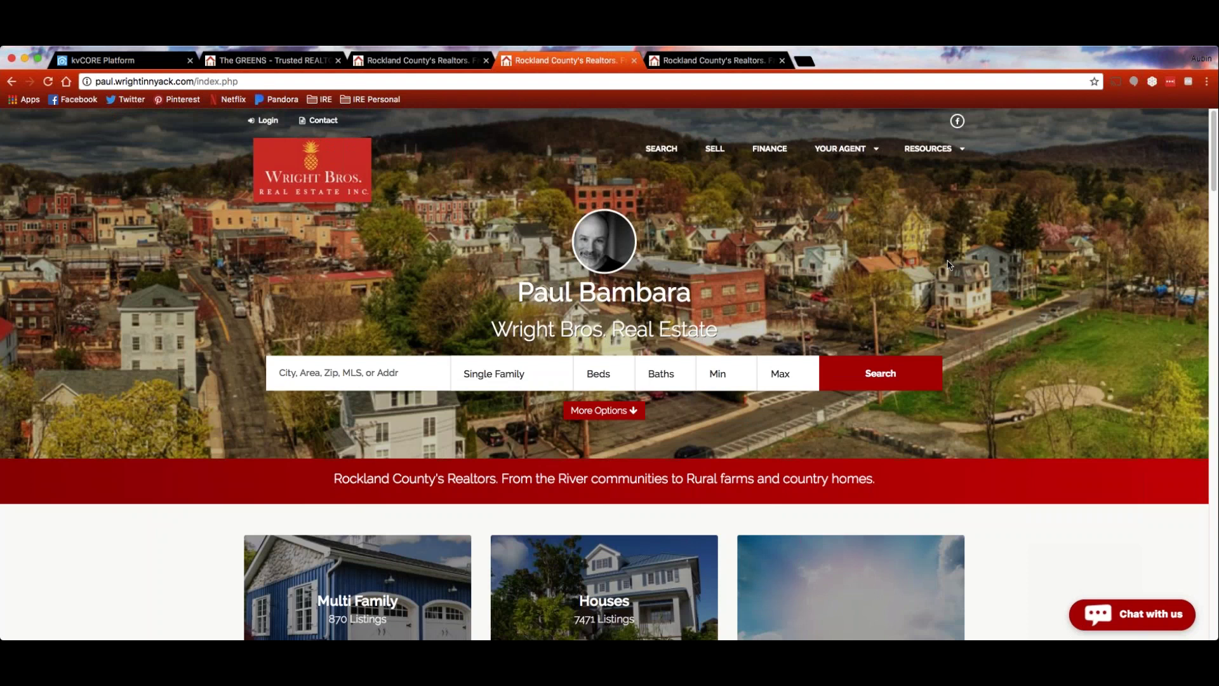
pyautogui.scroll(-6, 959, 282)
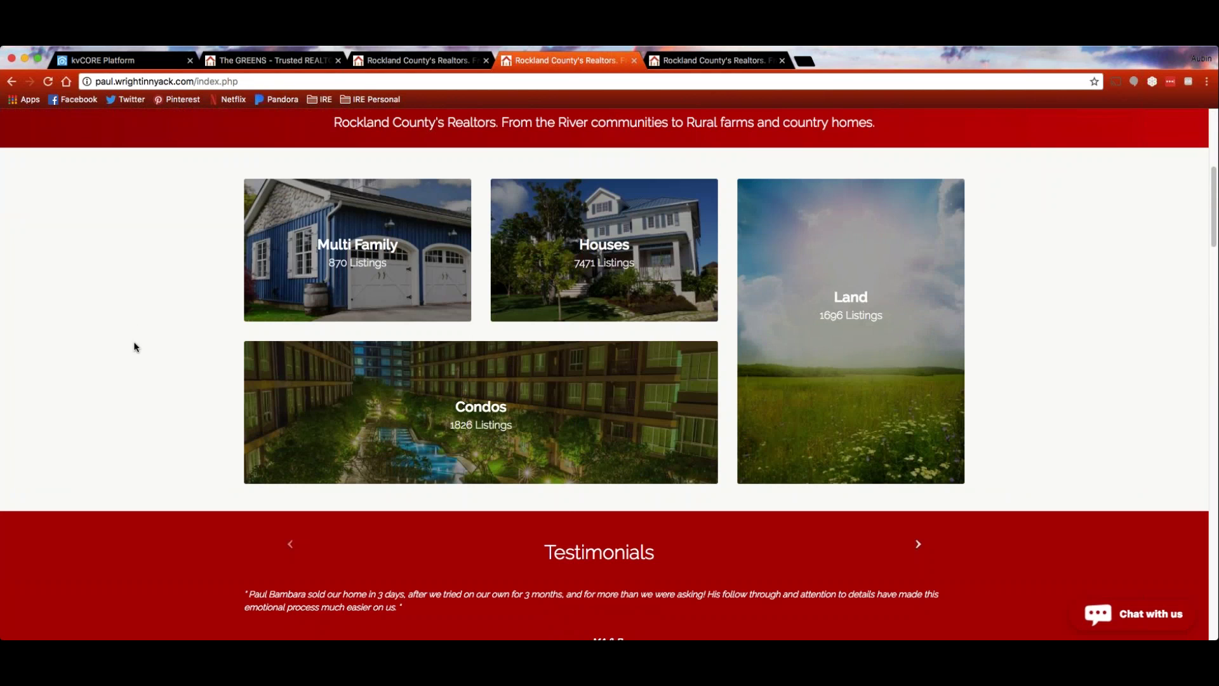
pyautogui.click(254, 63)
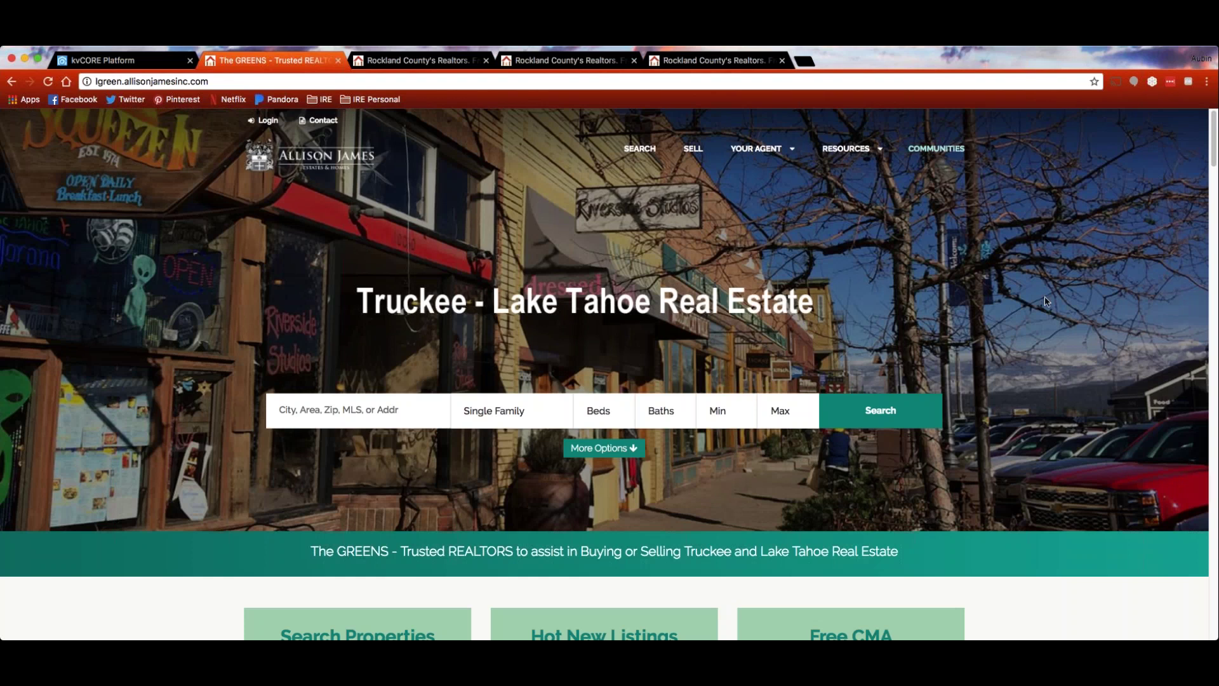
# Scroll The GREENS homepage past the MLS tiles to the testimonial and Just Listed Truckee homes
pyautogui.scroll(-1, 1045, 300)
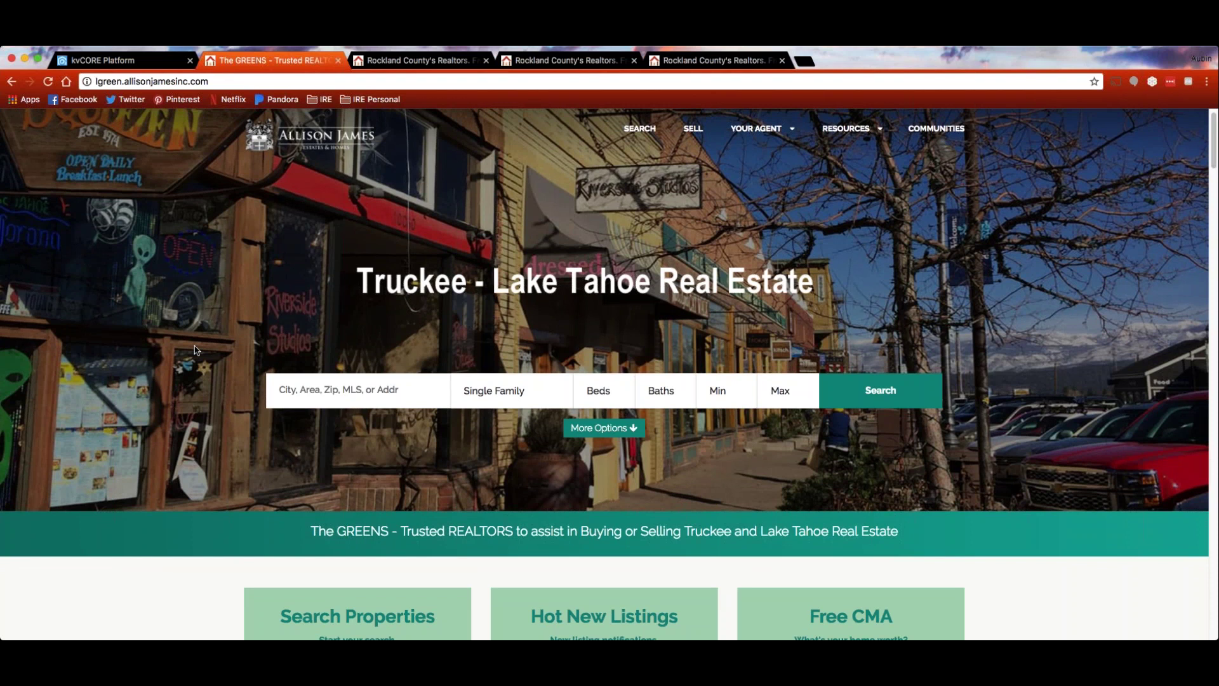
pyautogui.scroll(-4, 172, 344)
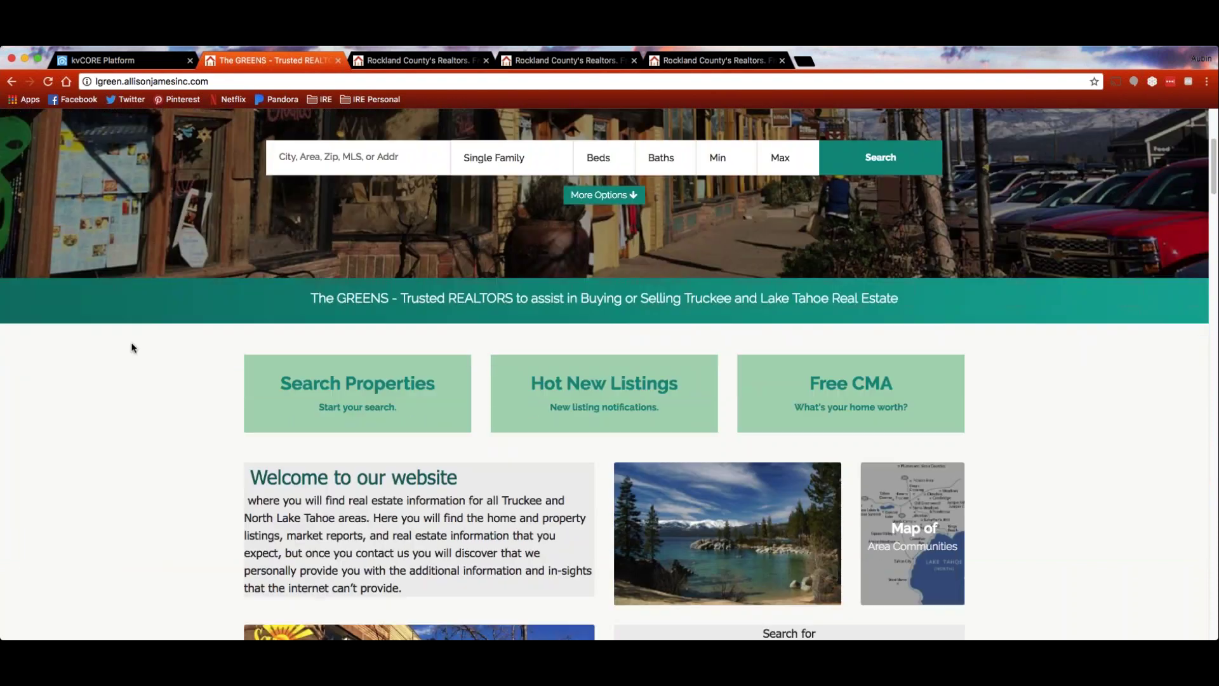
pyautogui.scroll(-2, 132, 347)
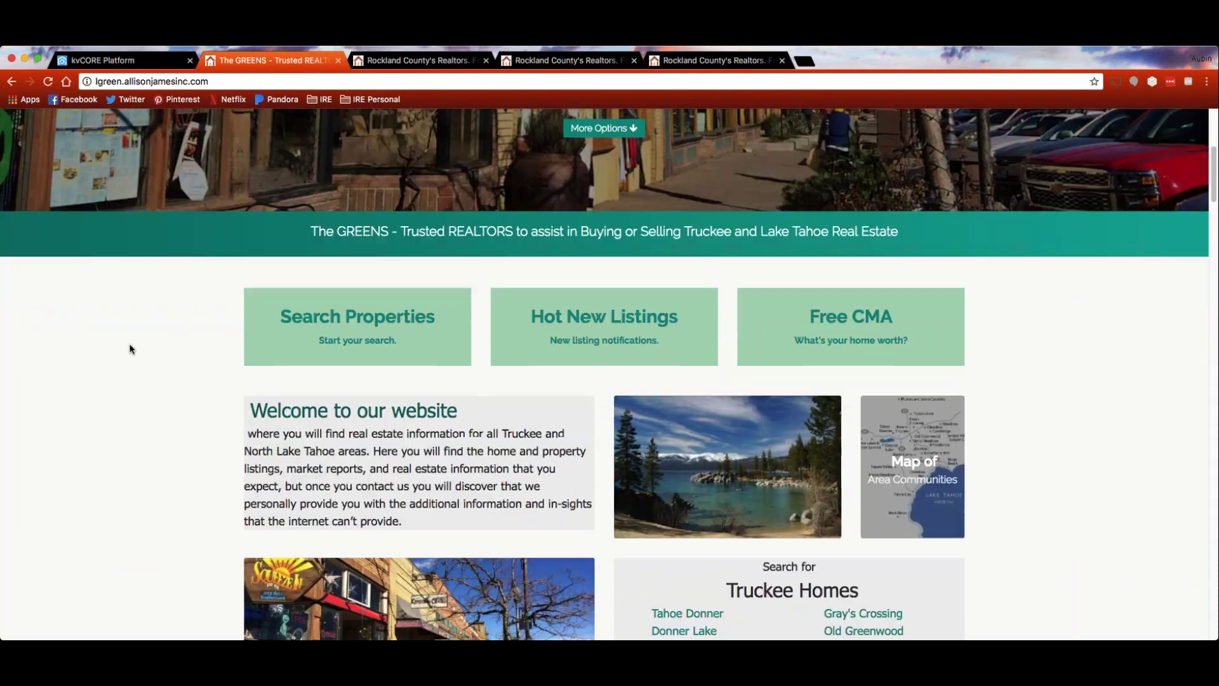
pyautogui.scroll(-3, 130, 349)
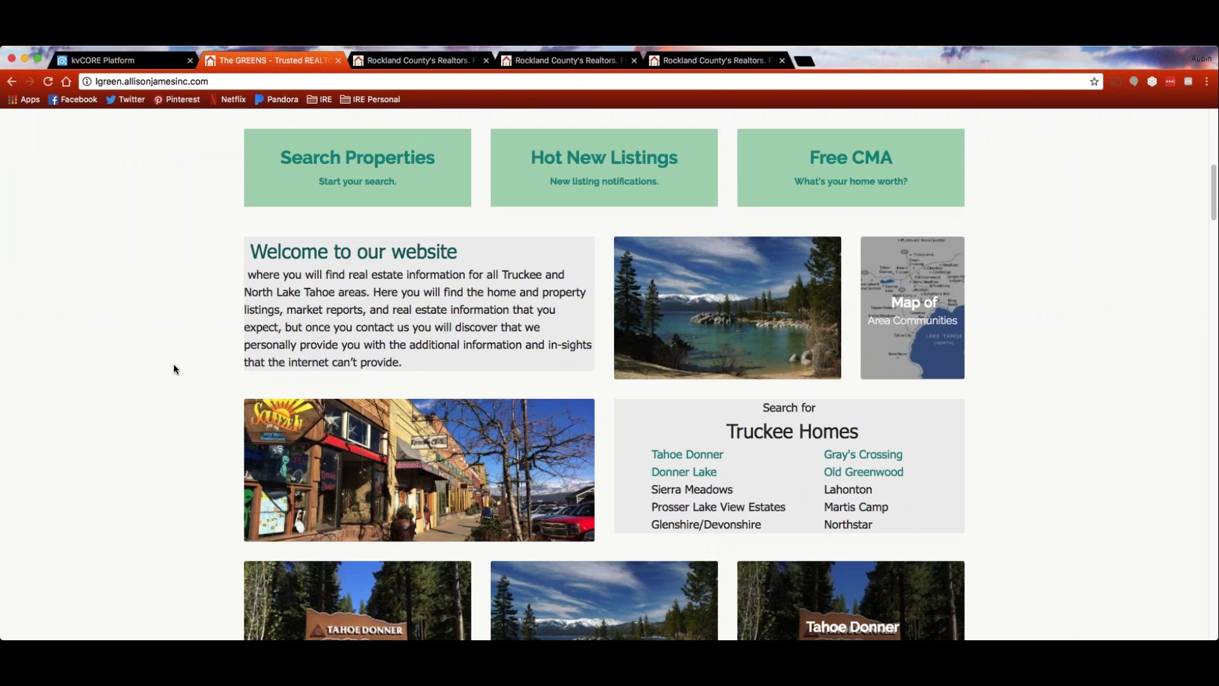
pyautogui.scroll(-2, 127, 340)
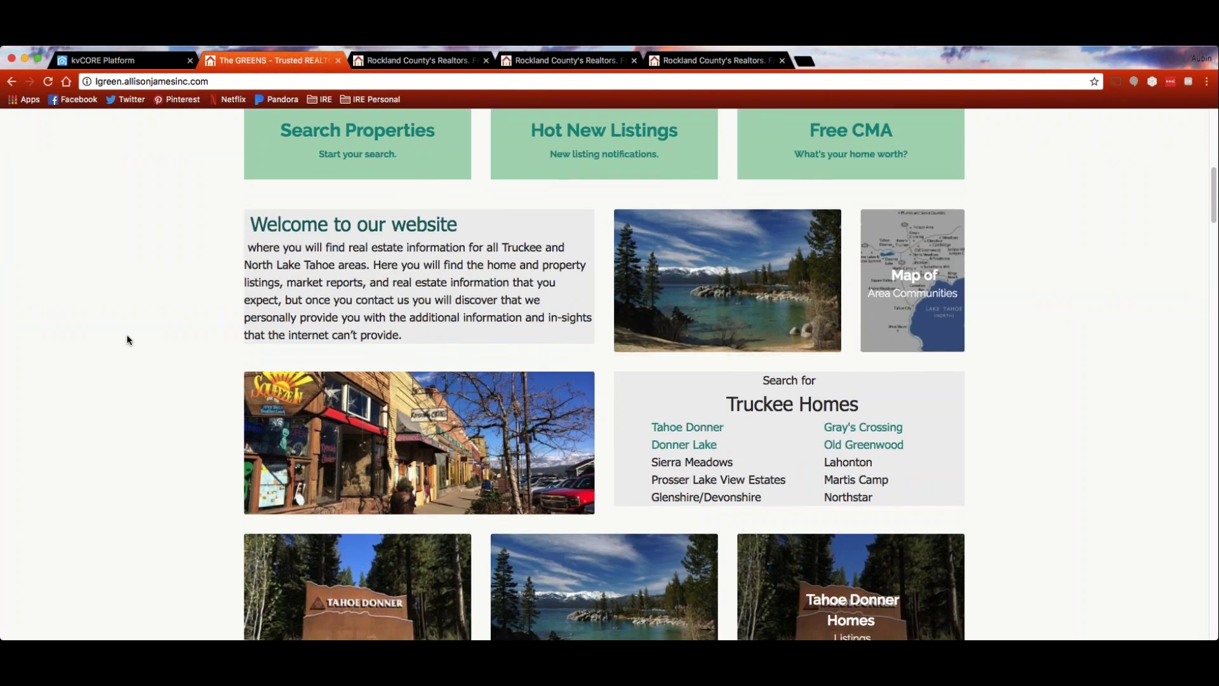
pyautogui.scroll(-4, 126, 338)
pyautogui.scroll(-4, 125, 339)
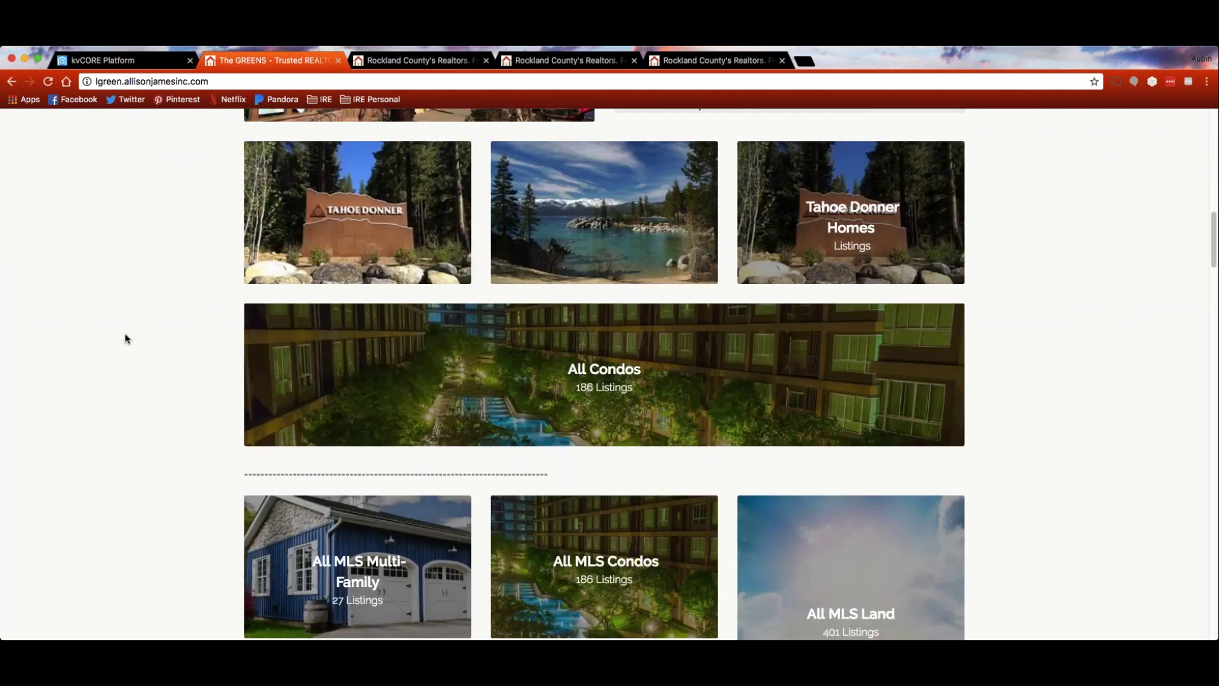
pyautogui.scroll(-6, 126, 338)
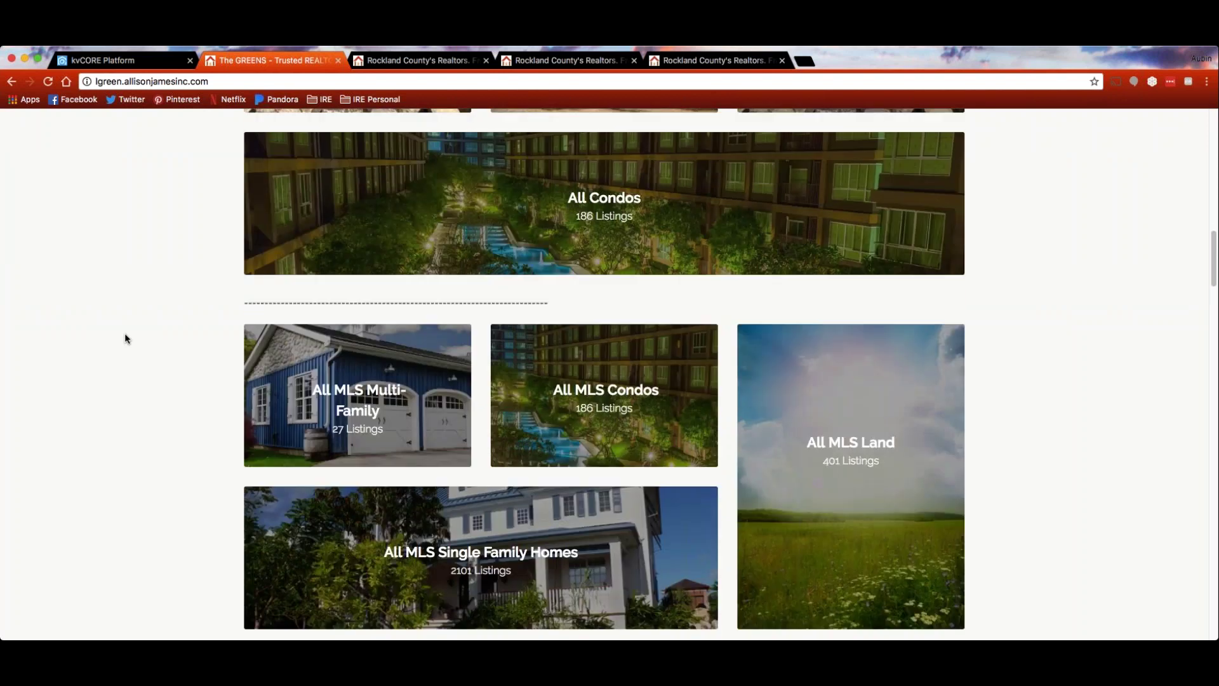
pyautogui.scroll(-4, 126, 339)
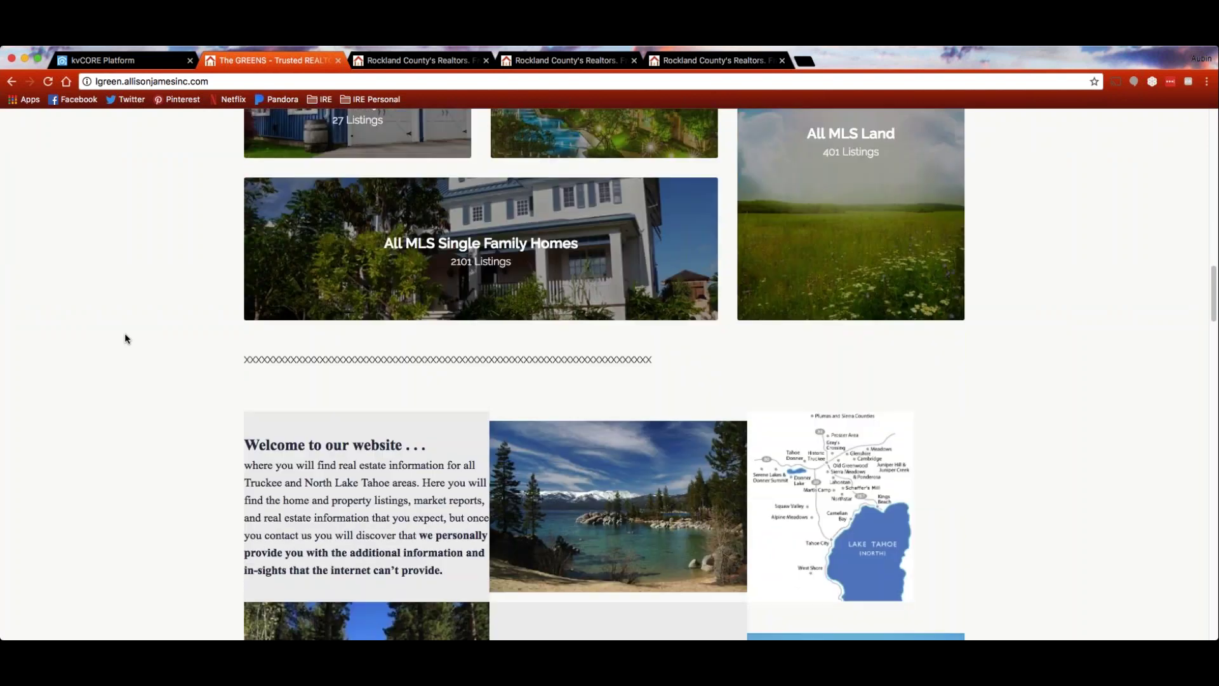
pyautogui.scroll(-3, 125, 338)
pyautogui.scroll(4, 125, 338)
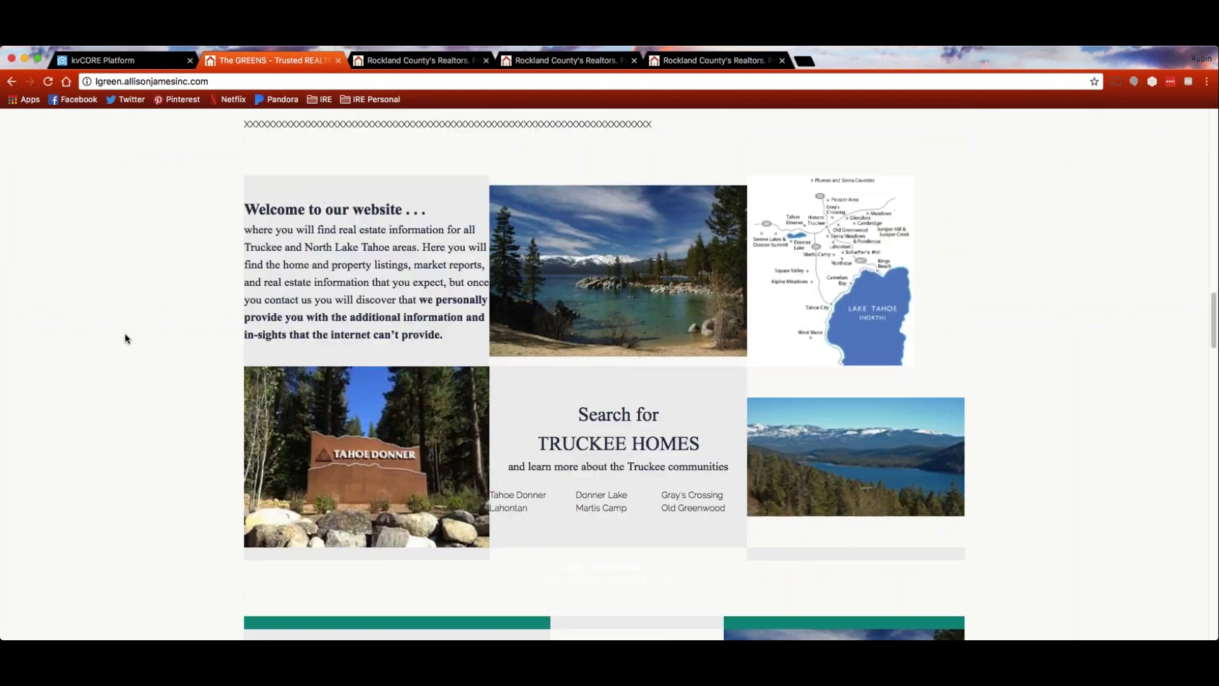
pyautogui.scroll(1, 125, 338)
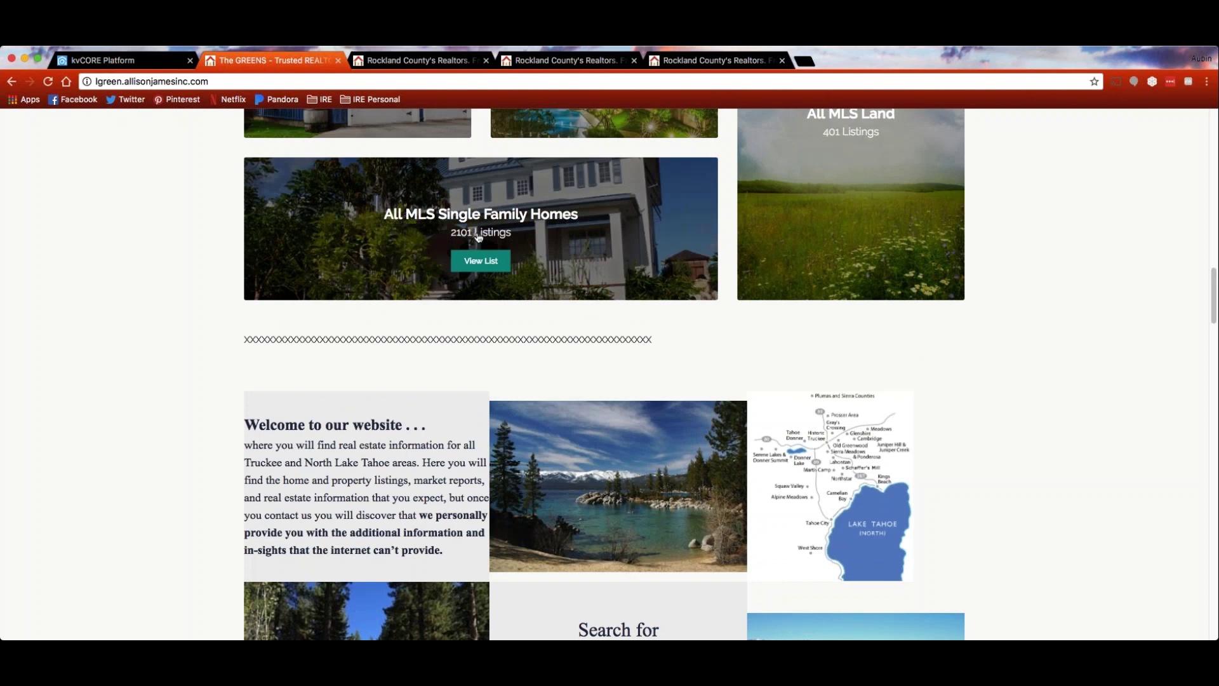
pyautogui.scroll(-2, 147, 326)
pyautogui.scroll(-7, 144, 327)
pyautogui.scroll(-5, 143, 327)
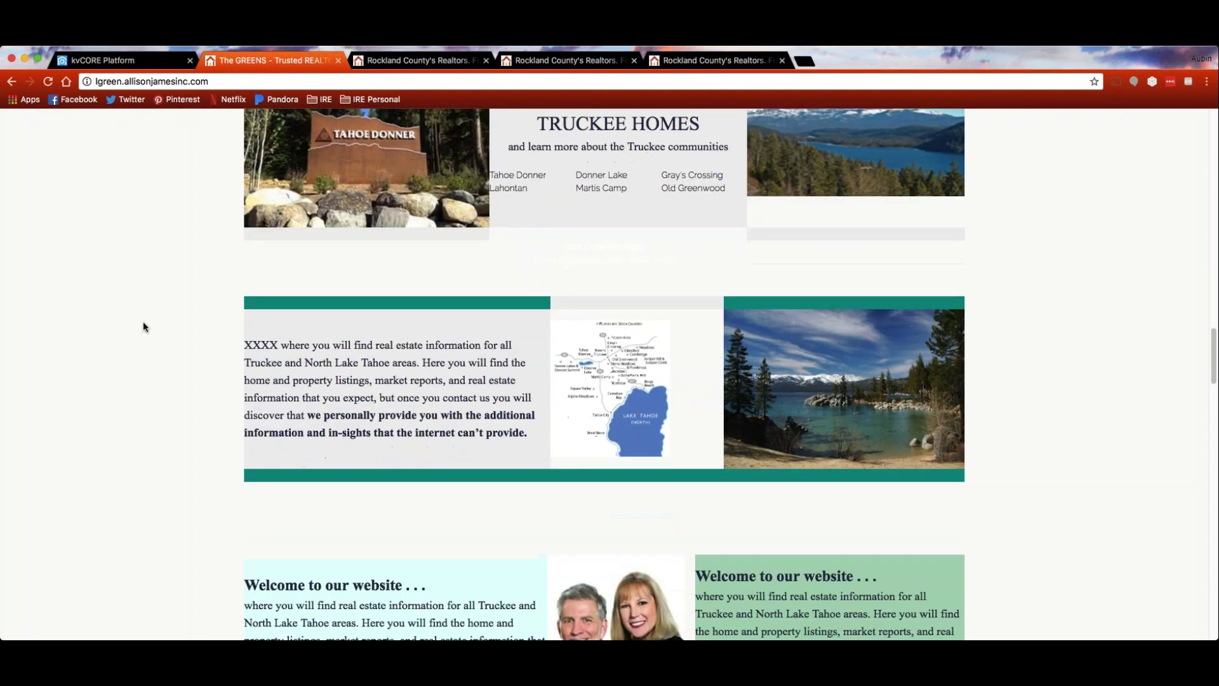
pyautogui.scroll(-3, 144, 327)
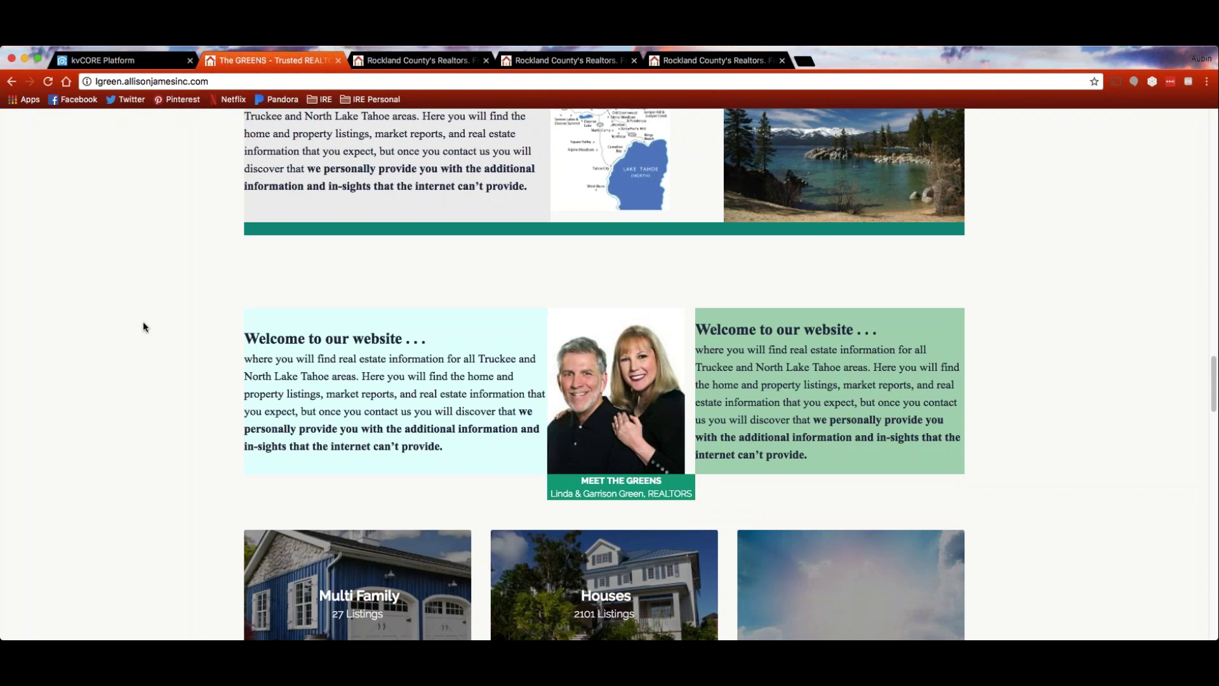
pyautogui.scroll(-2, 144, 327)
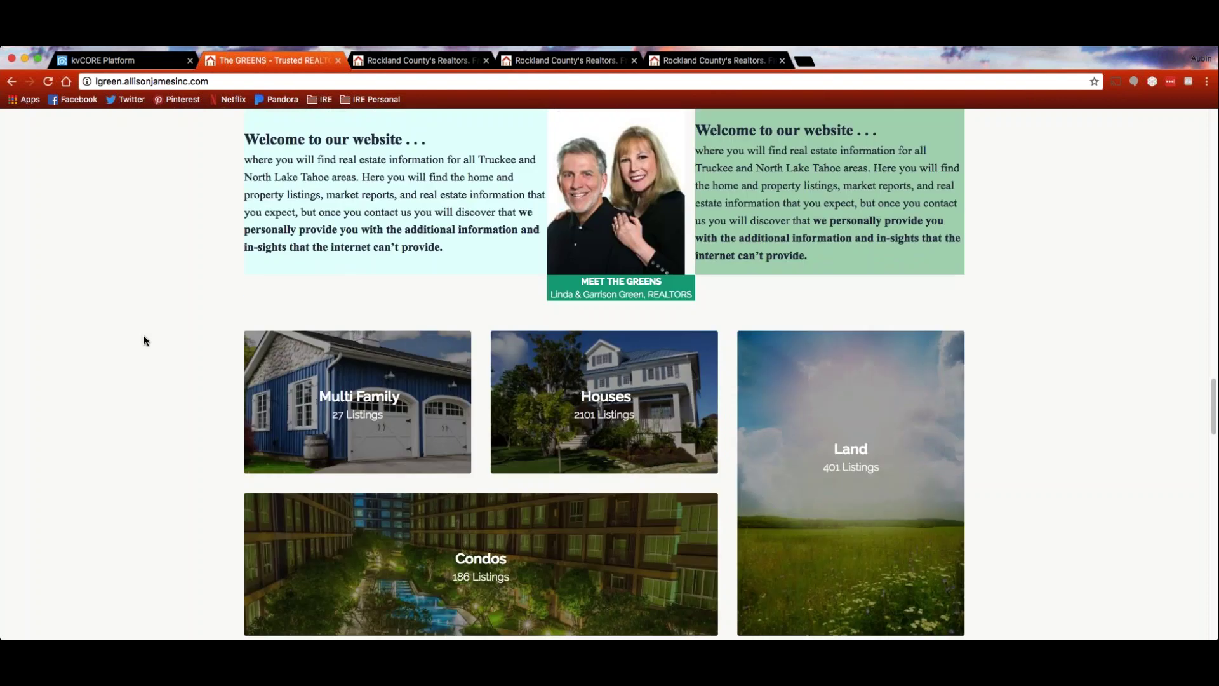
pyautogui.scroll(-3, 144, 337)
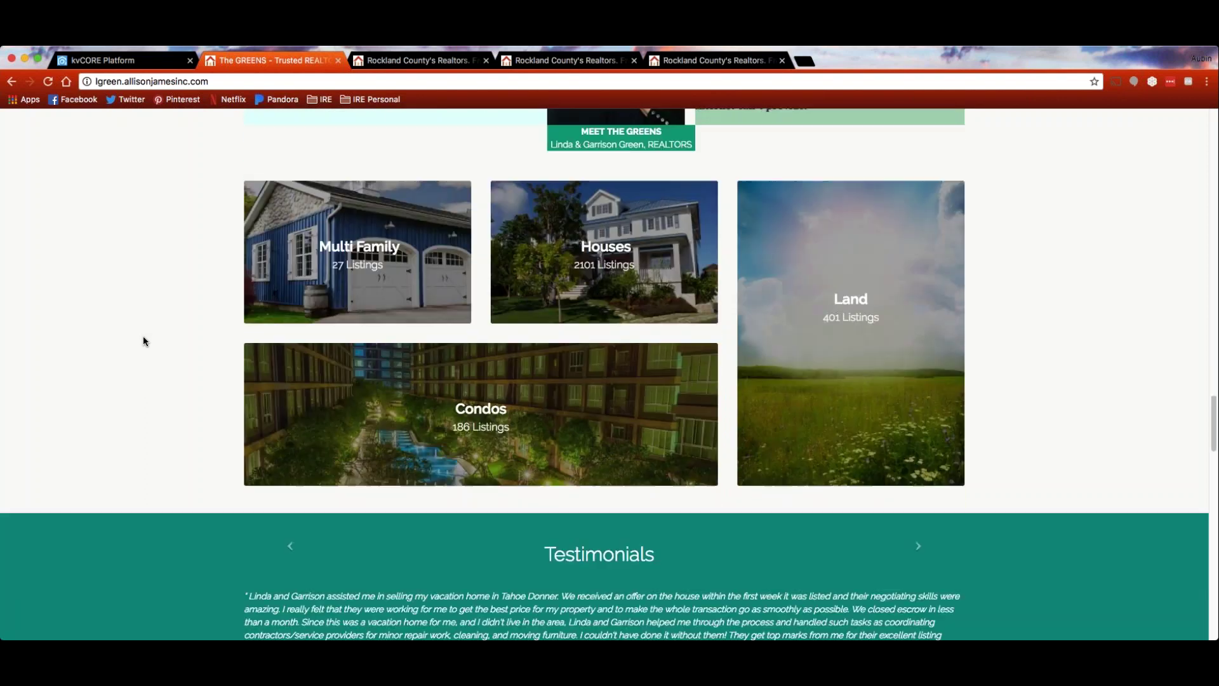
pyautogui.scroll(-1, 143, 341)
pyautogui.scroll(-2, 63, 330)
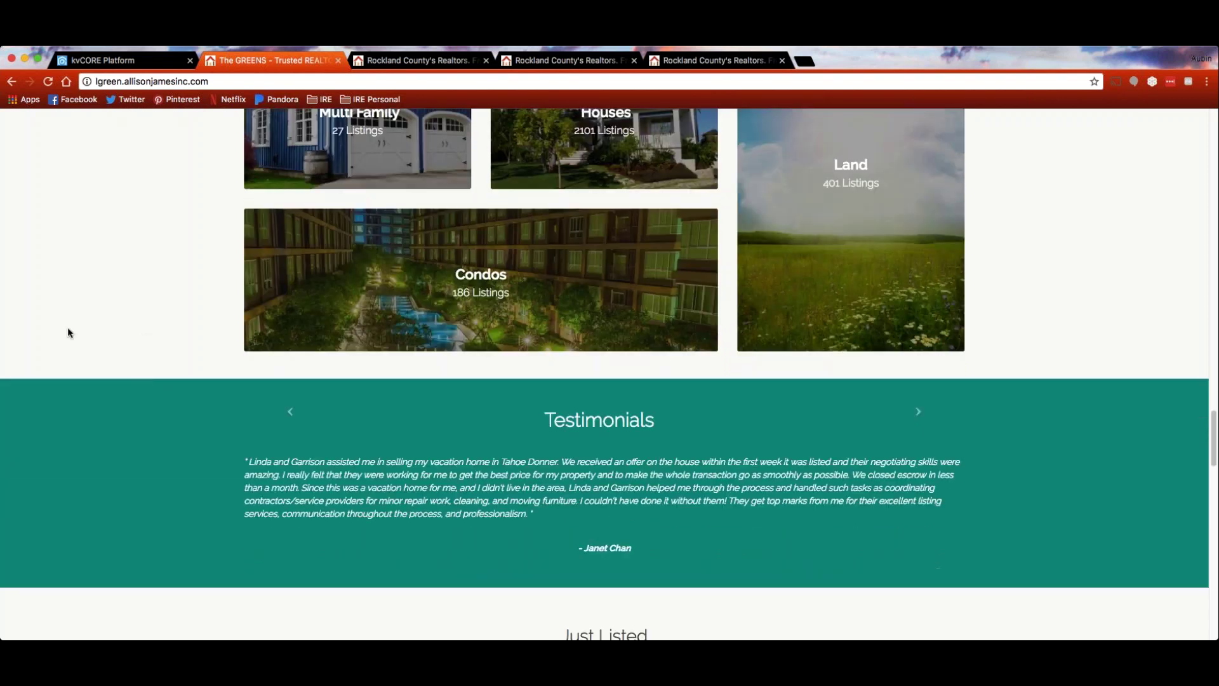
pyautogui.scroll(-3, 130, 362)
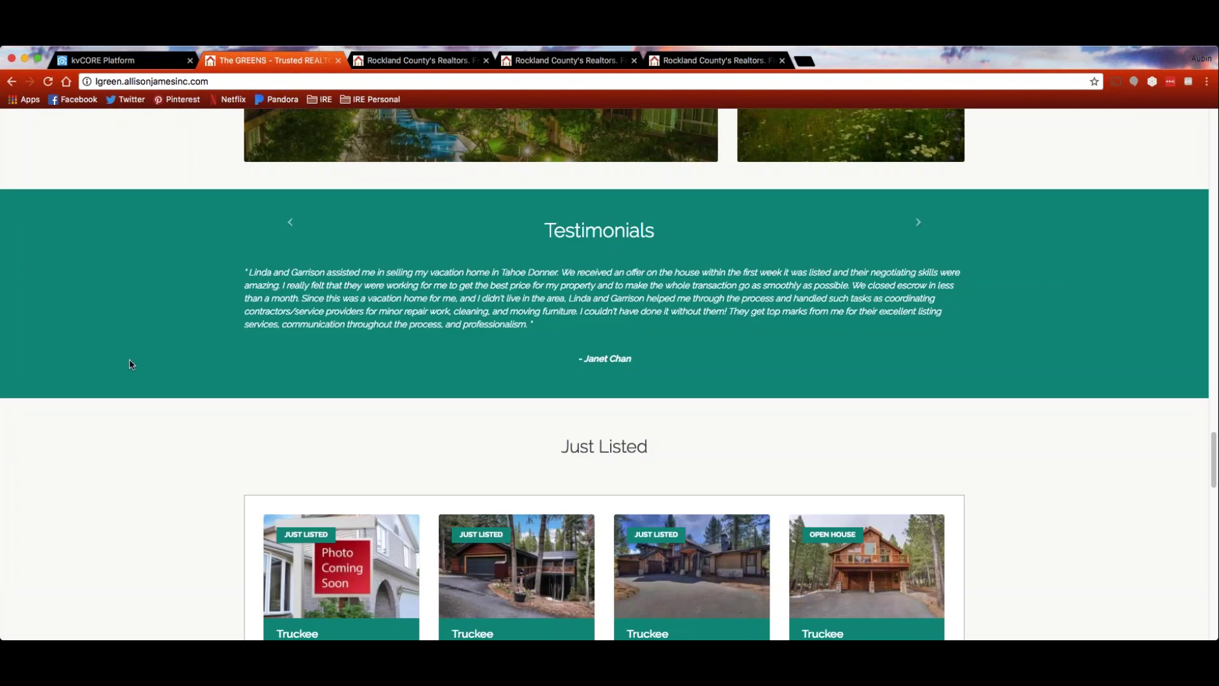
# Return to the Website Manager for aubin.kvcore-demo.com and close the Chat Now/Email Support popup
pyautogui.click(127, 62)
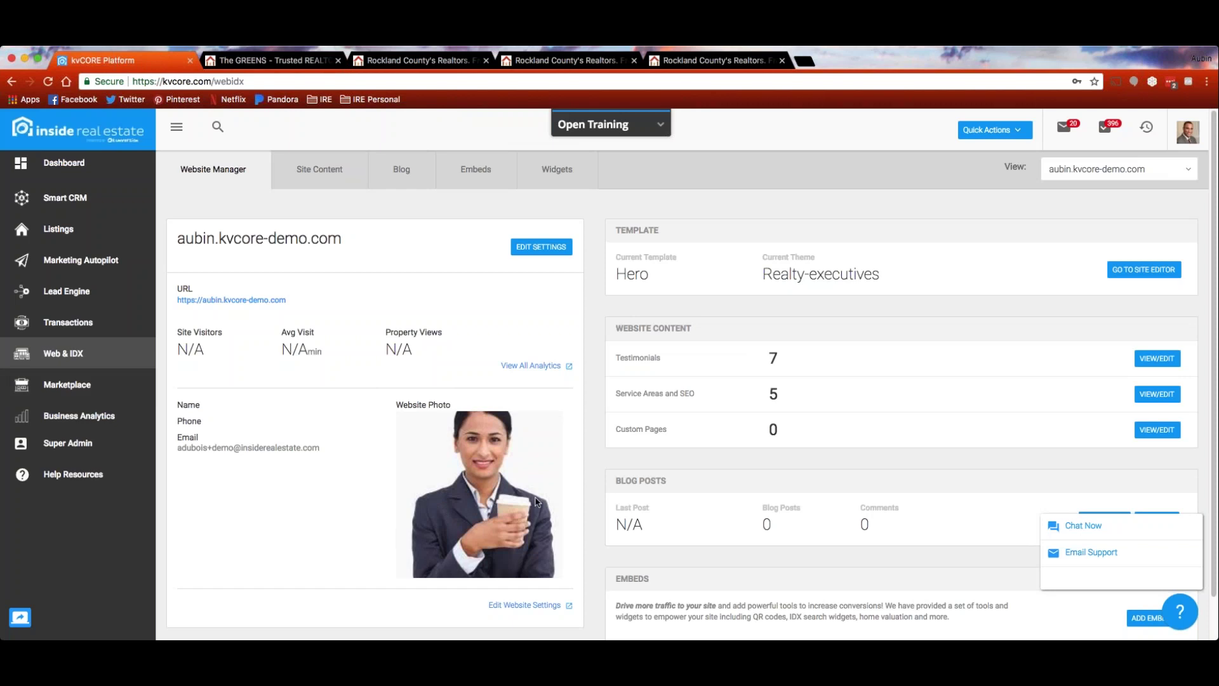
pyautogui.click(1181, 614)
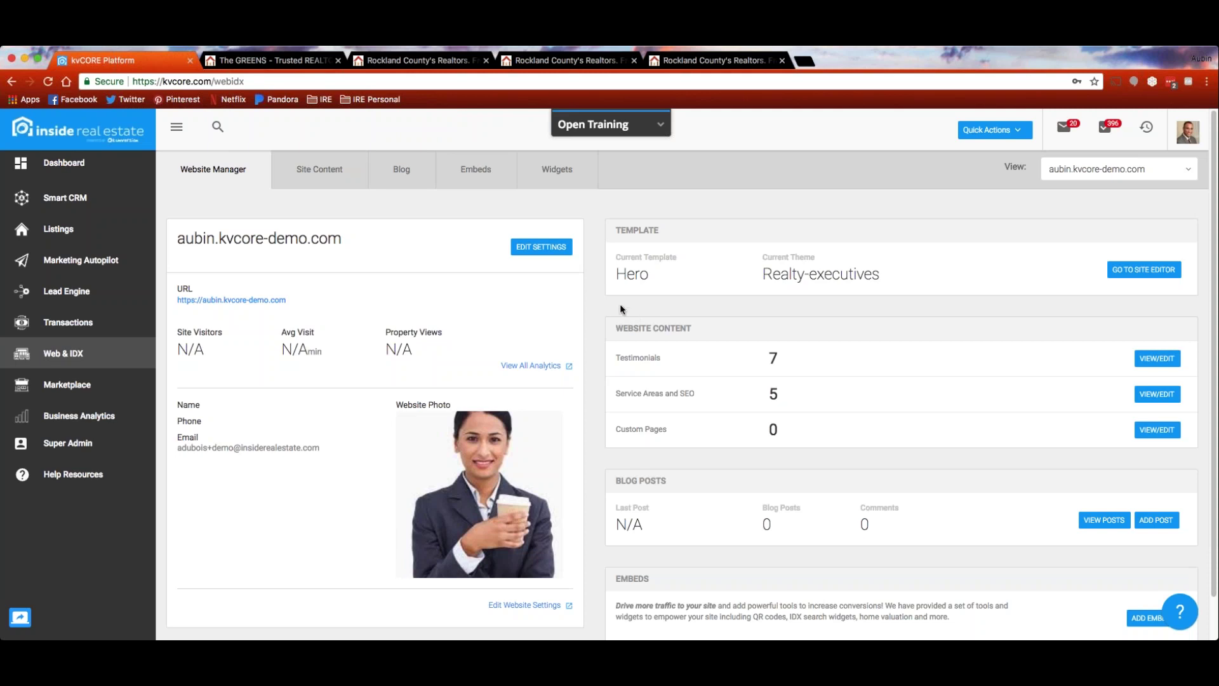
pyautogui.click(532, 249)
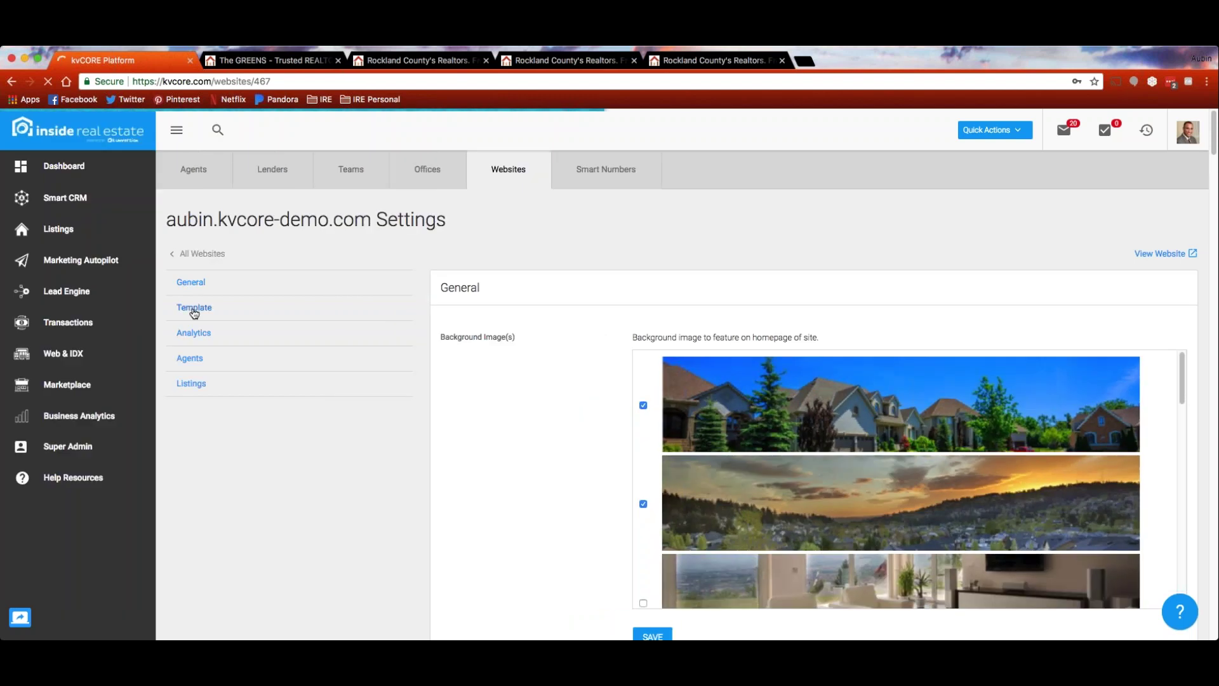
pyautogui.click(194, 309)
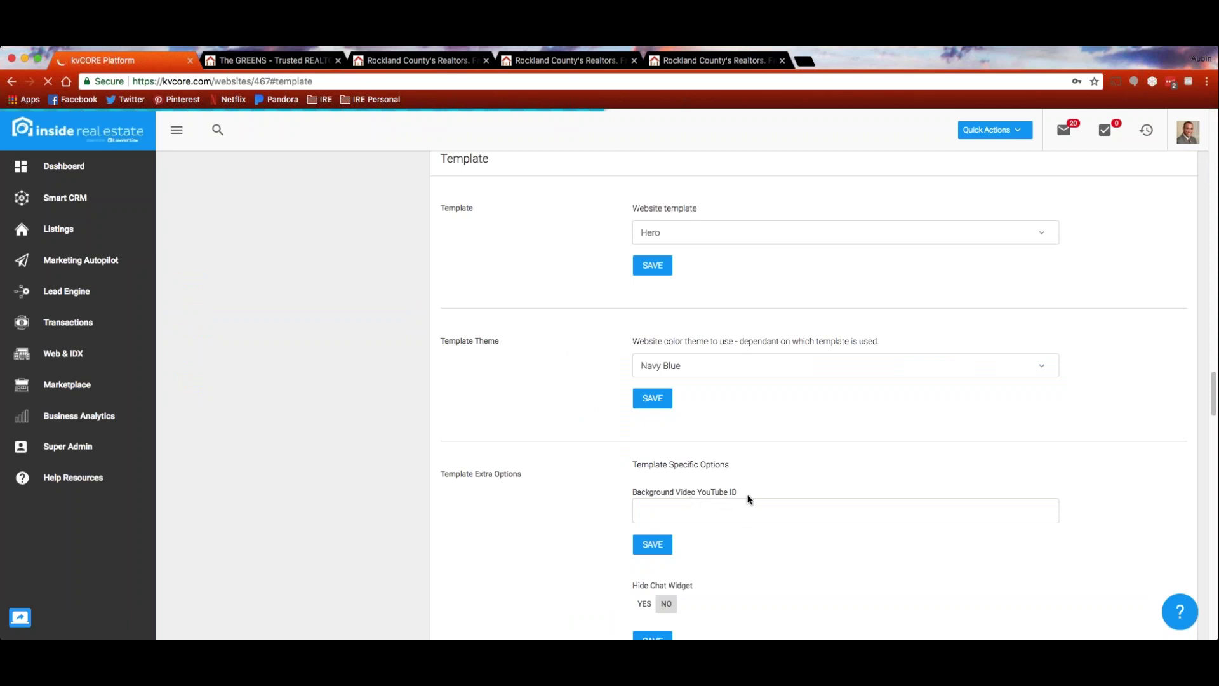
pyautogui.scroll(-1, 768, 500)
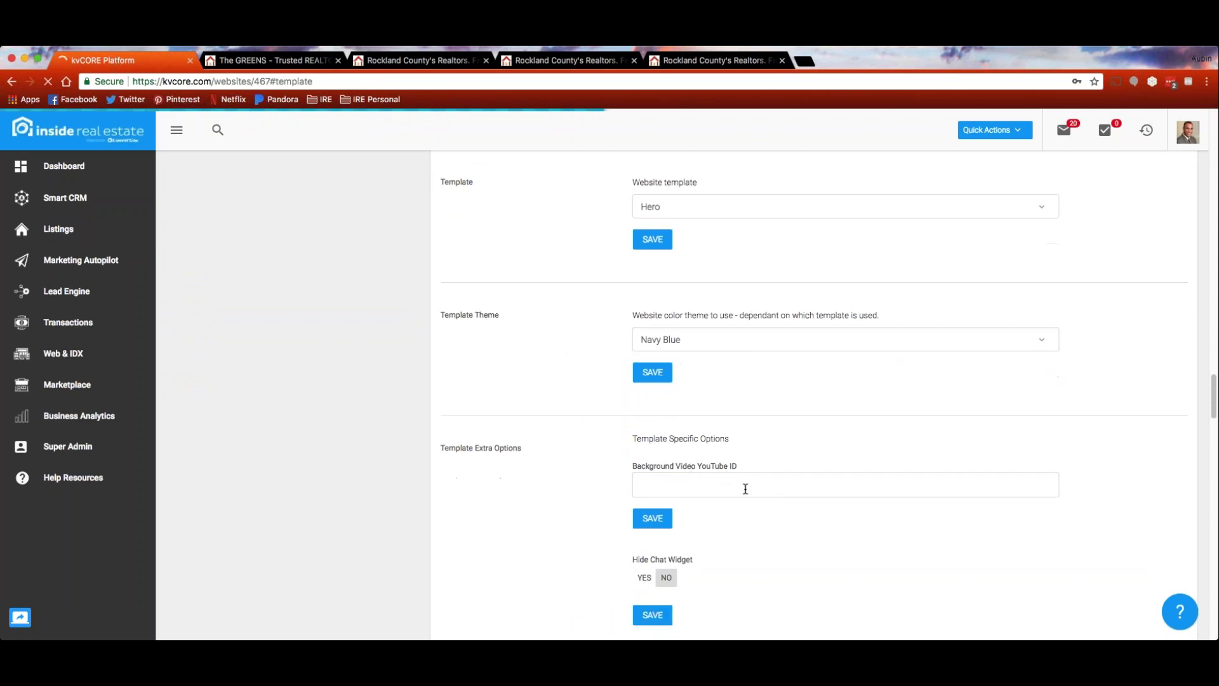
pyautogui.click(659, 487)
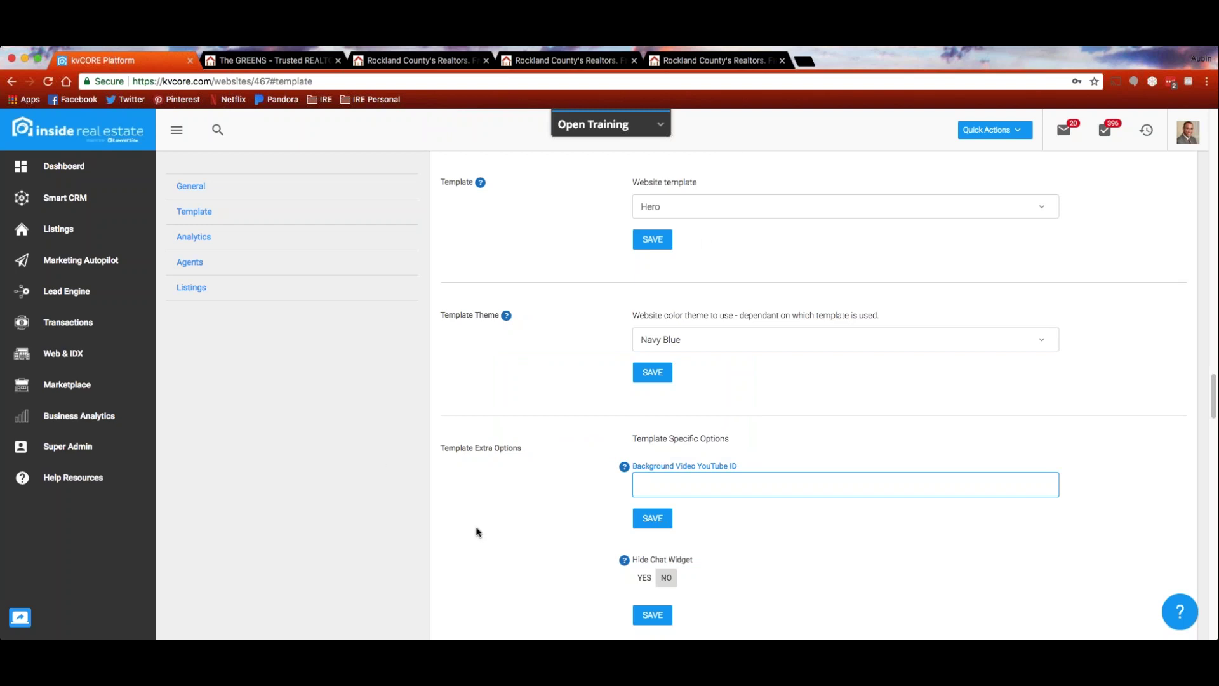
pyautogui.press('Return')
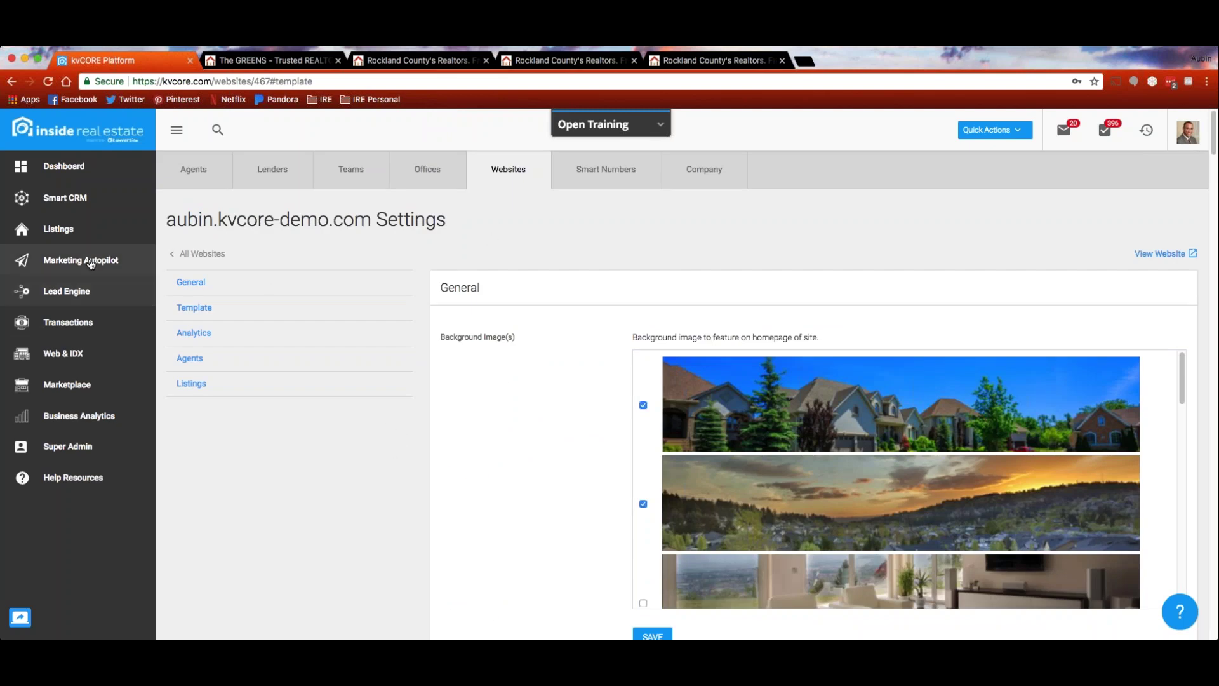
pyautogui.click(64, 356)
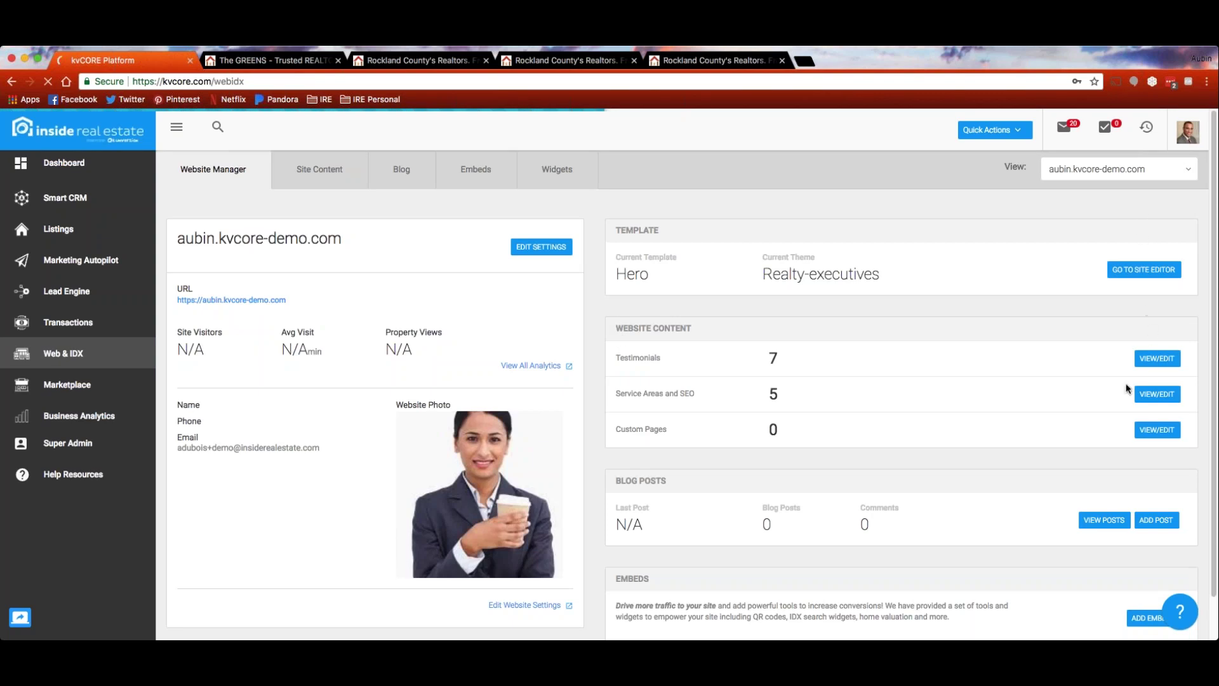
pyautogui.click(1157, 521)
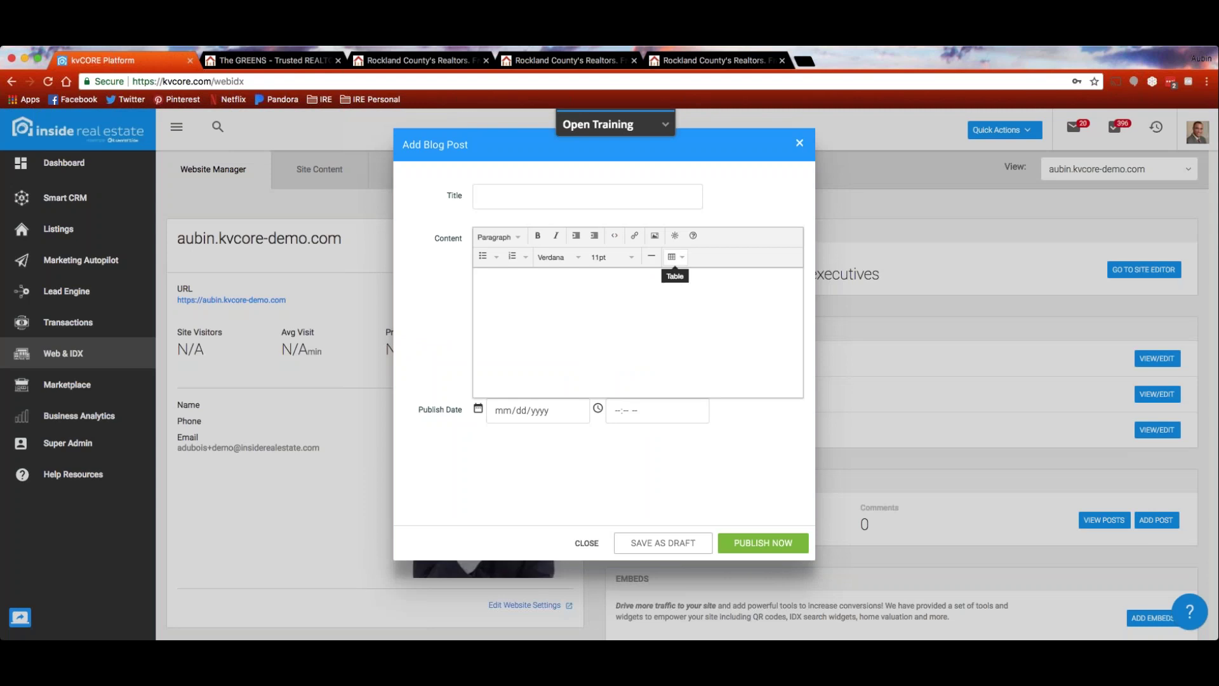
pyautogui.click(683, 261)
pyautogui.moveTo(701, 282)
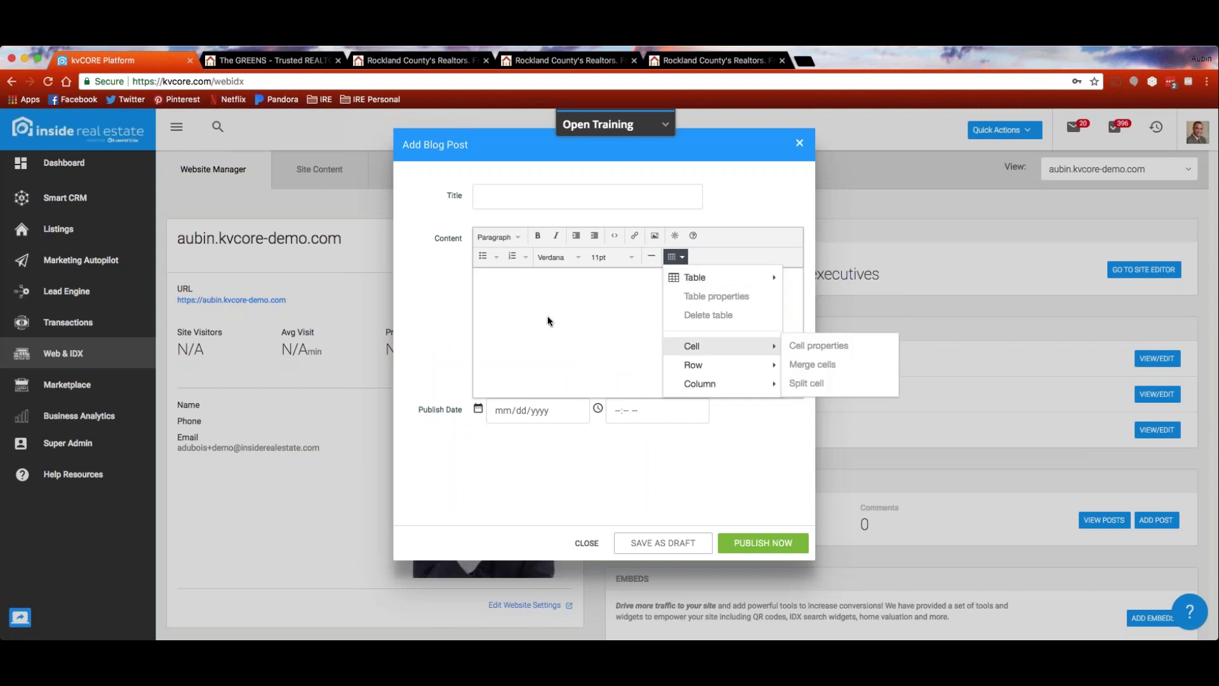
pyautogui.click(675, 256)
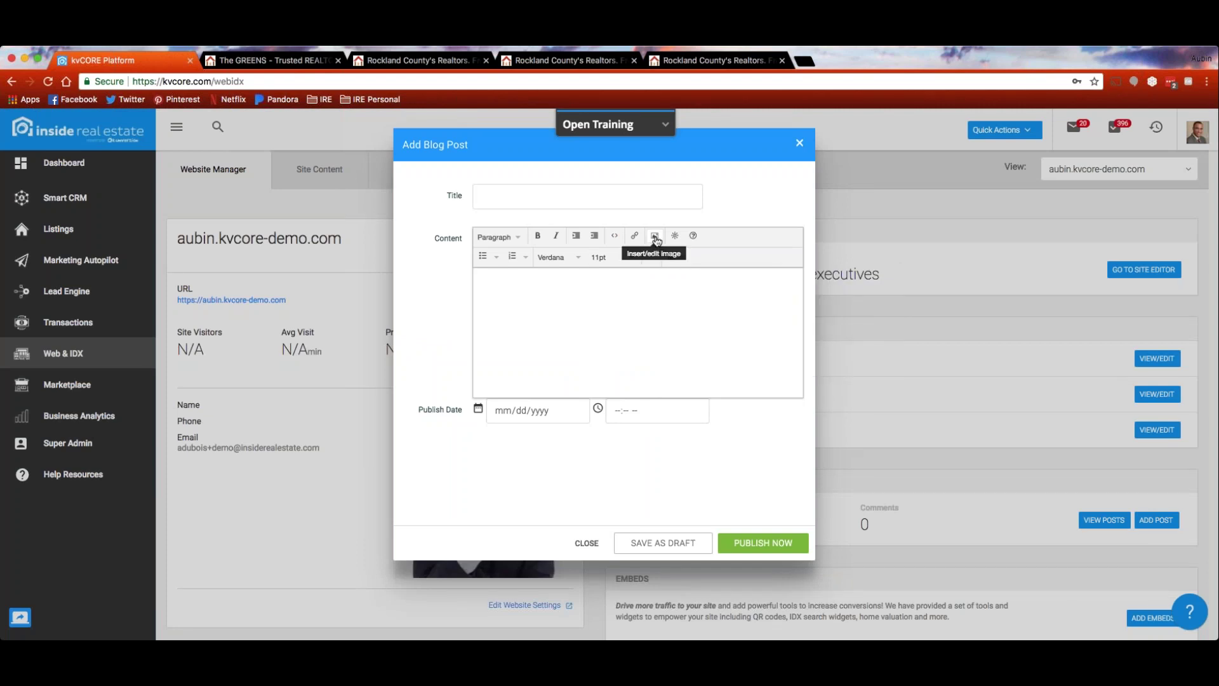
pyautogui.click(656, 237)
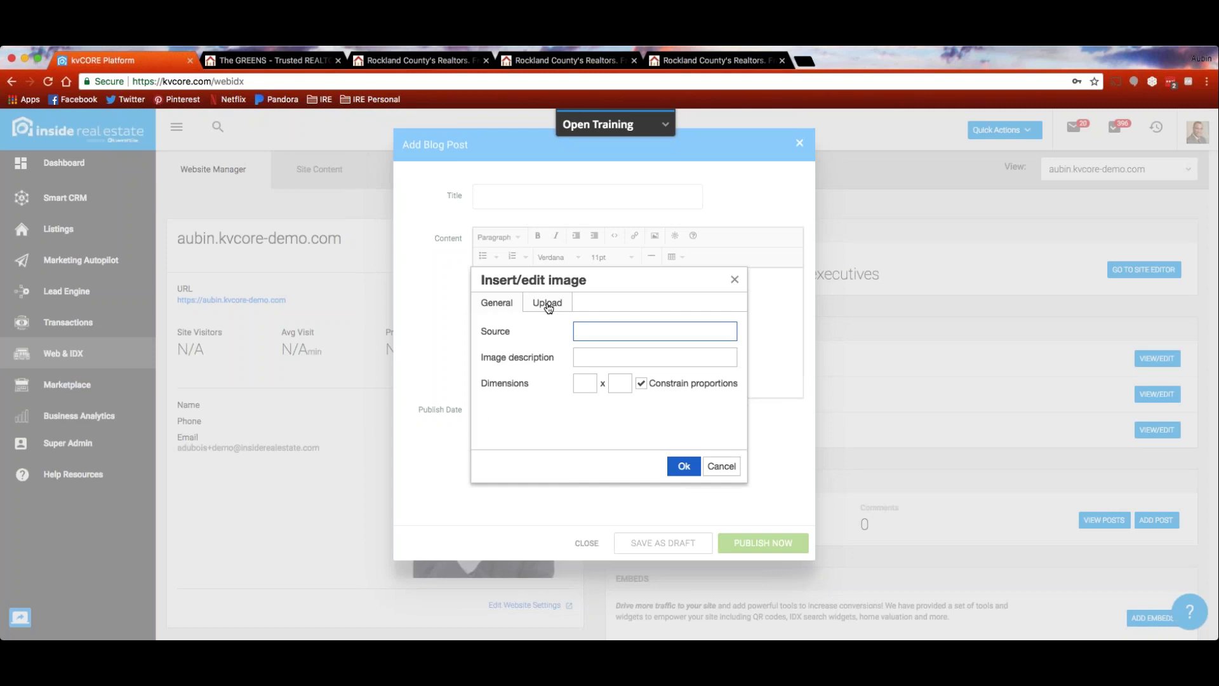
pyautogui.click(734, 280)
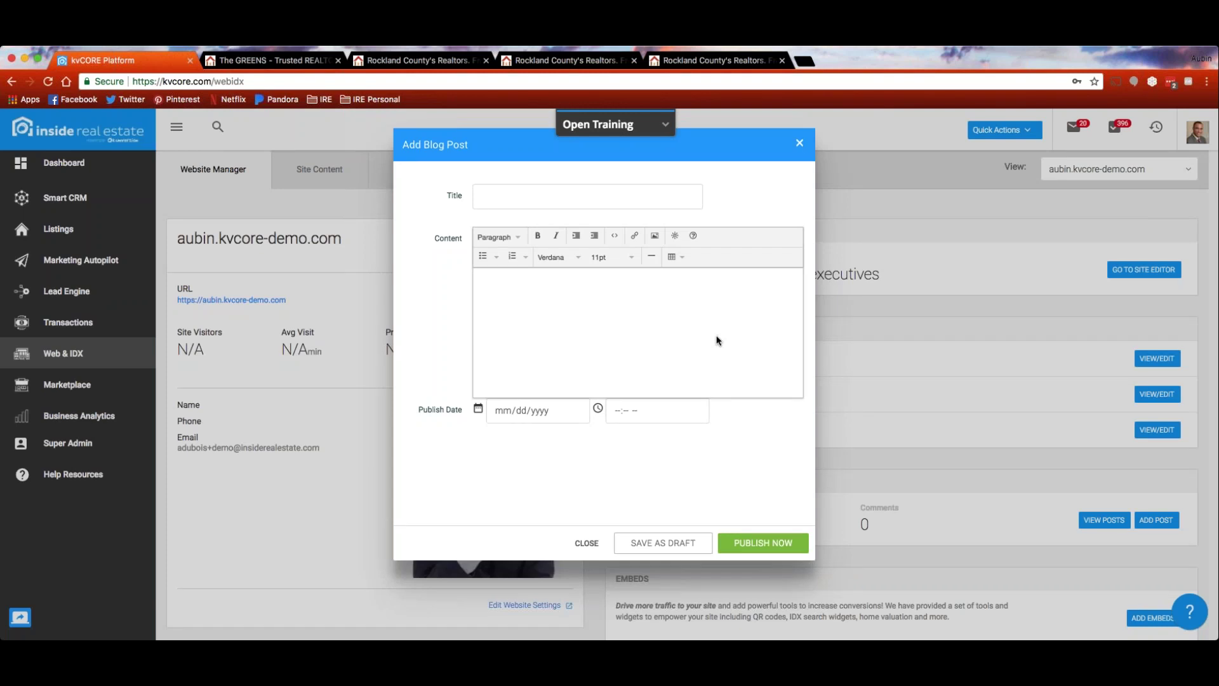
pyautogui.click(800, 145)
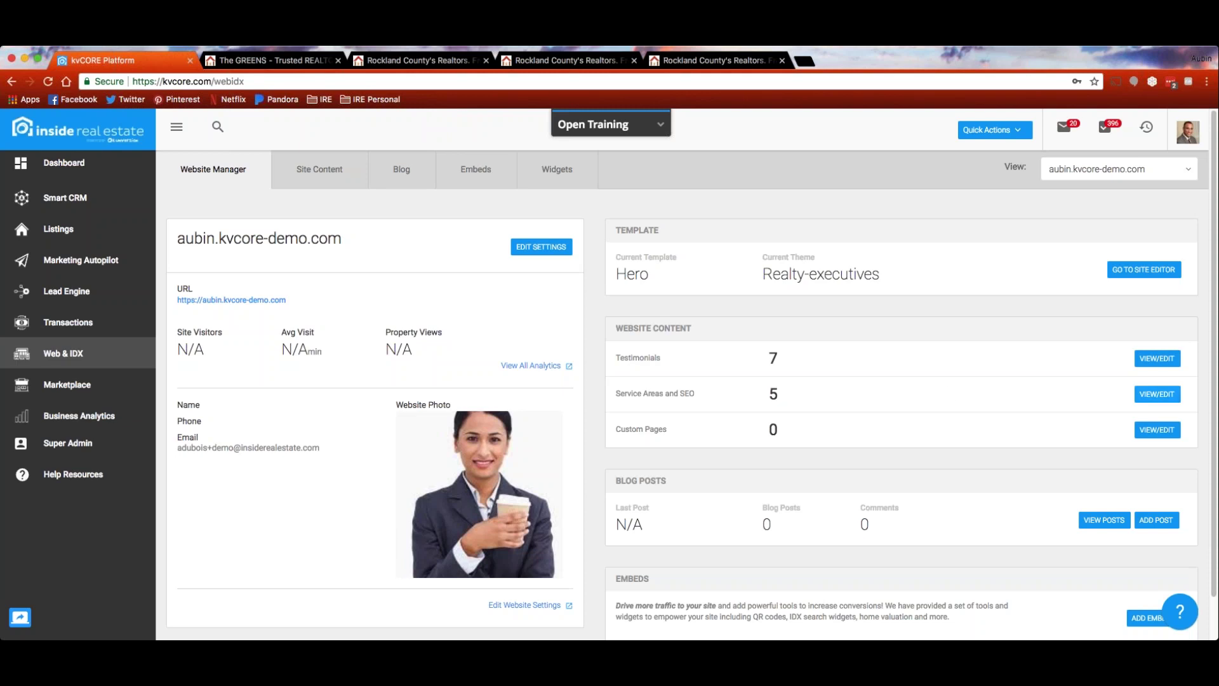
# Review the Service Areas and SEO list: Austerlitz, Chappaqua, Chatham, Stony Point and West Nyack
pyautogui.click(1157, 395)
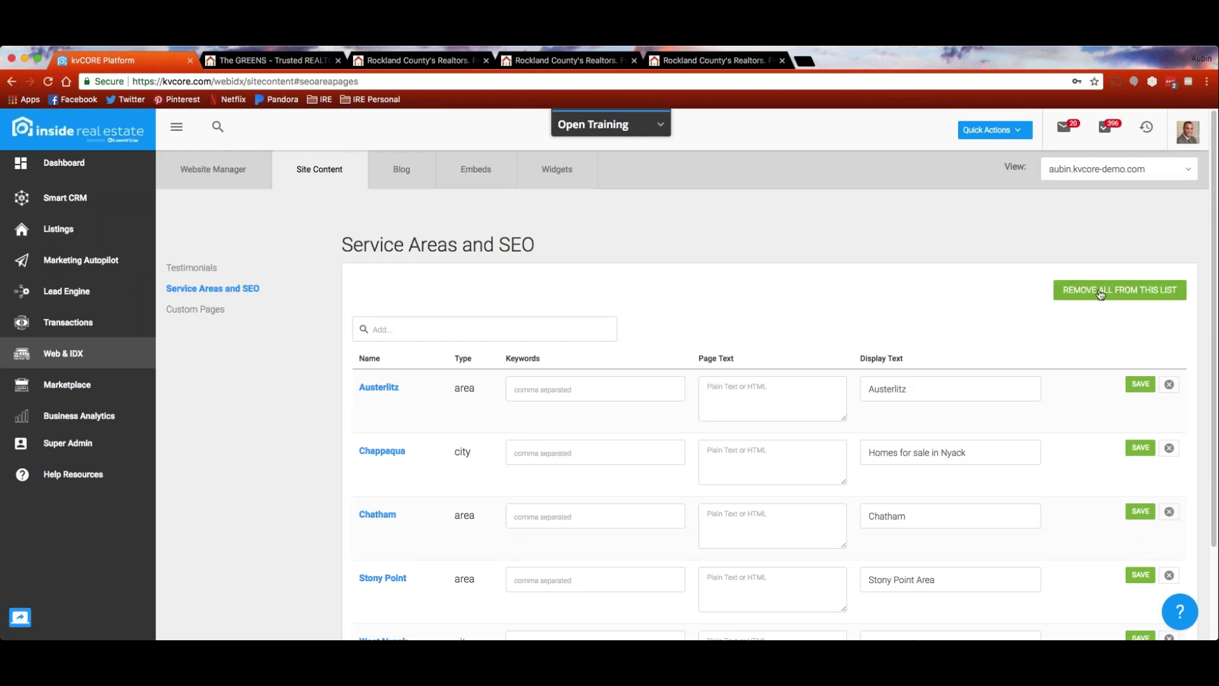
pyautogui.scroll(-3, 874, 300)
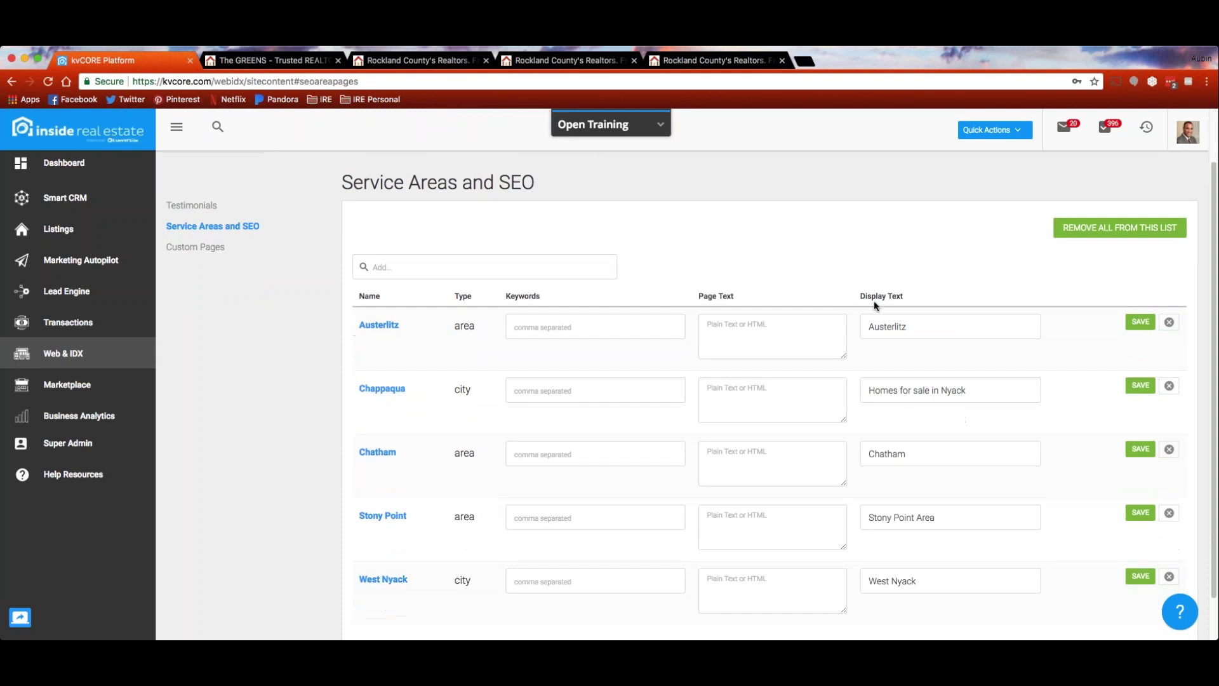
pyautogui.scroll(1, 430, 231)
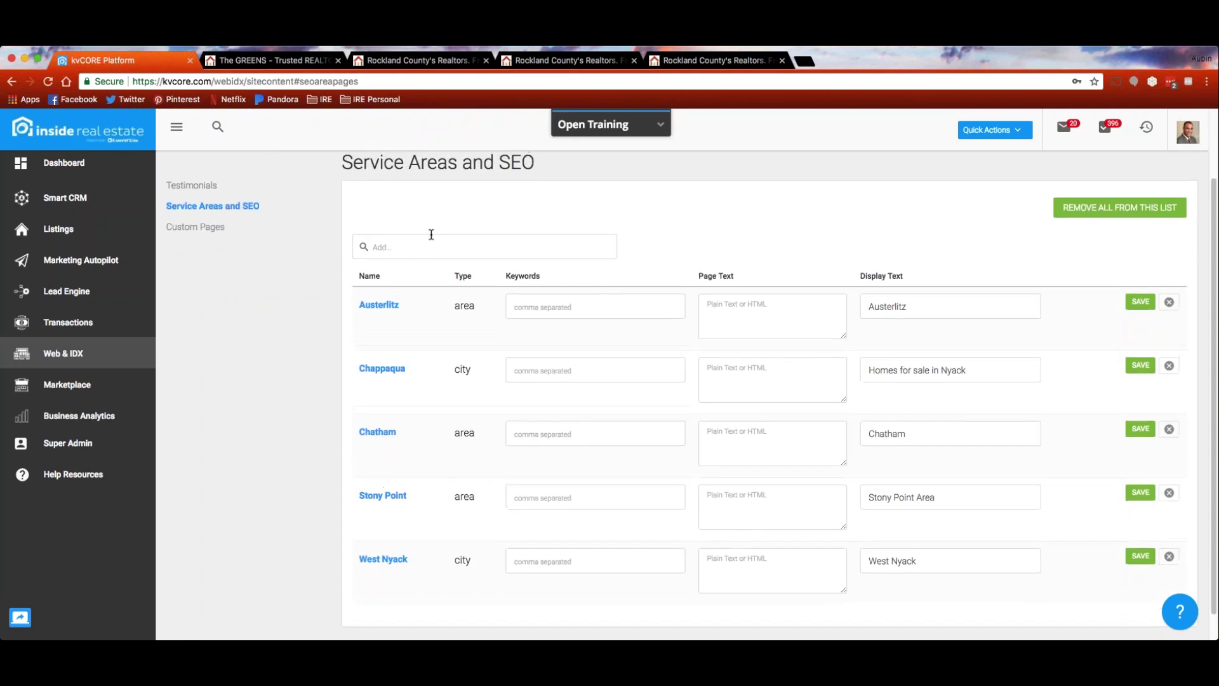
pyautogui.scroll(1, 431, 235)
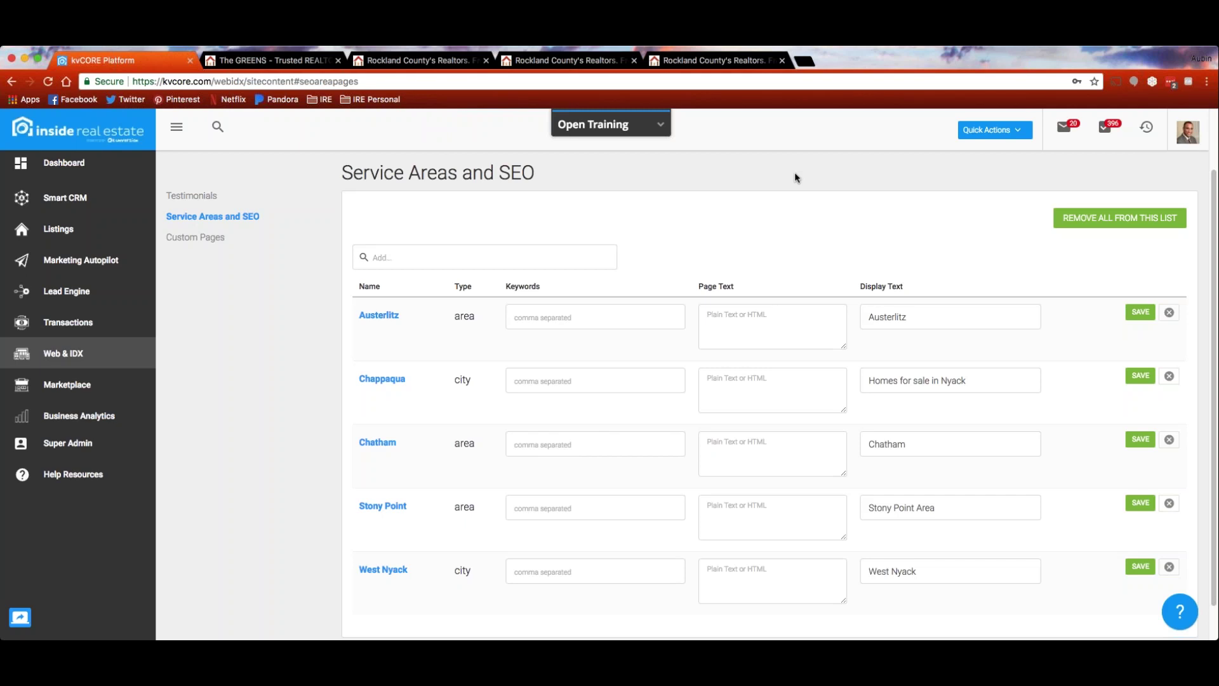
pyautogui.scroll(2, 321, 439)
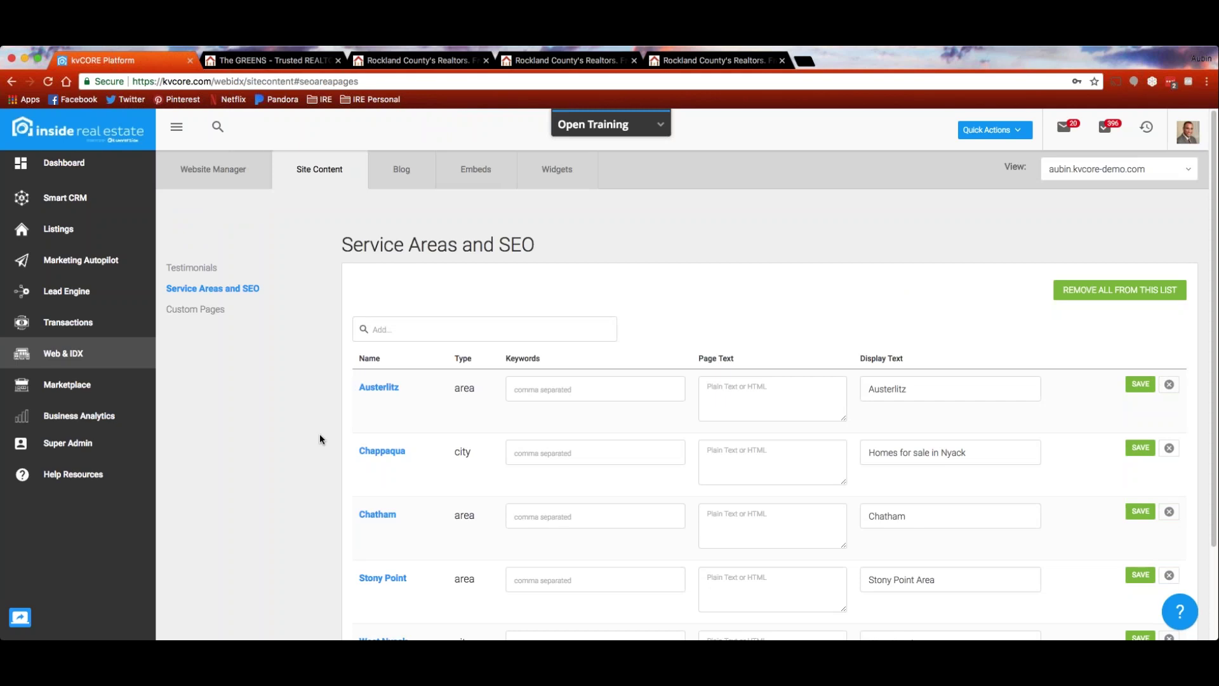